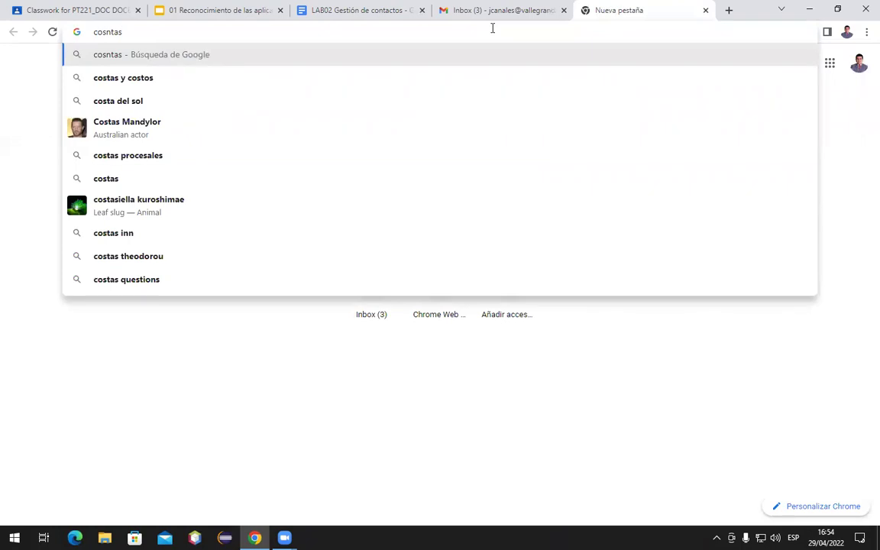
Load contacts.google.com in the new tab after correcting the misspelled address, and zoom out
key(BackSpace)
text(cts)
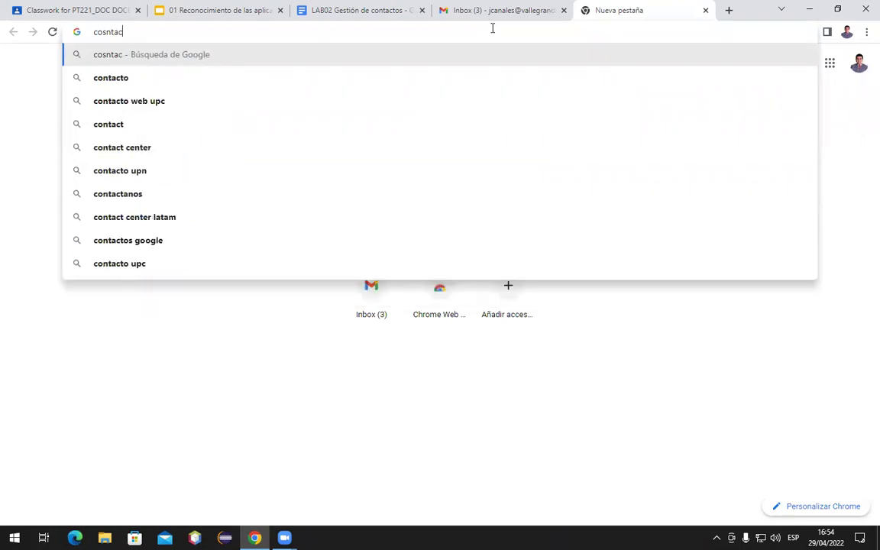
text(.google.com)
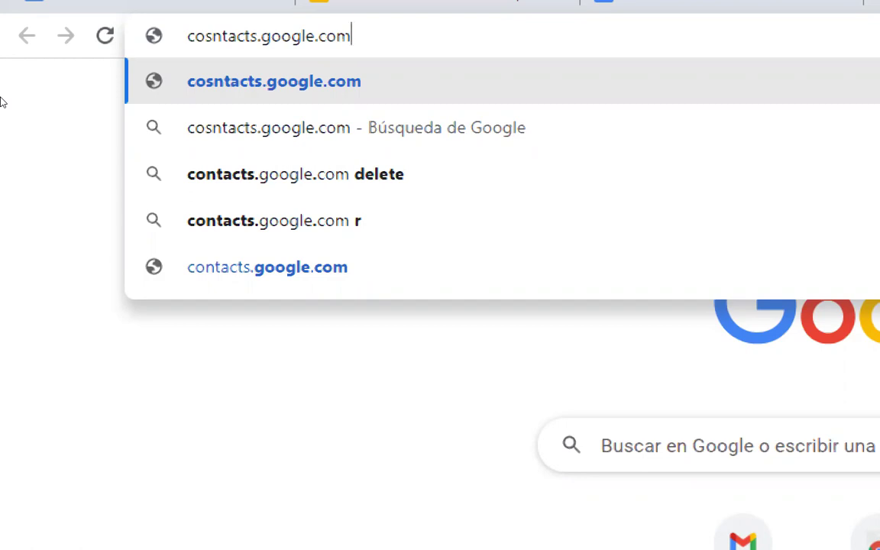
key(Left)
key(Left)
key(Left)
key(Left)
key(Left)
key(Left)
key(Left)
key(Left)
key(Left)
key(Left)
key(Left)
key(Left)
key(Left)
key(Left)
key(Left)
key(Left)
key(Left)
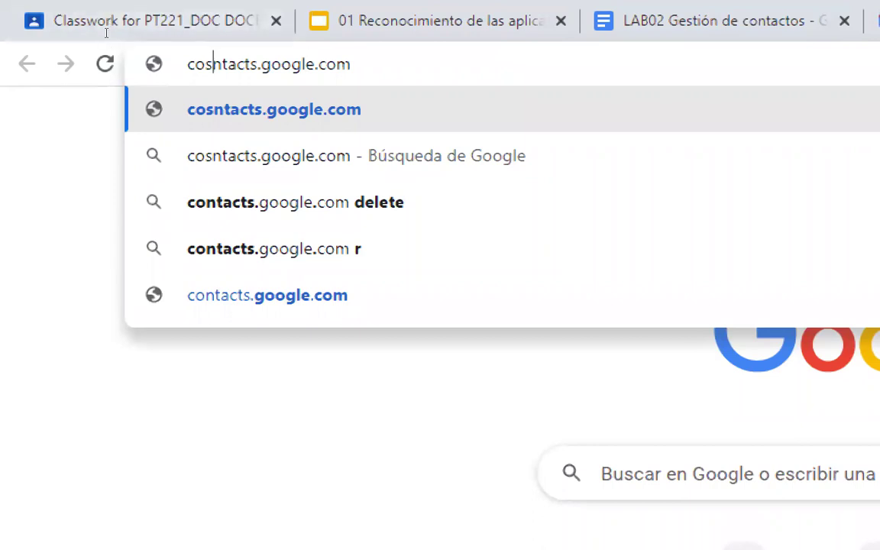
key(BackSpace)
key(End)
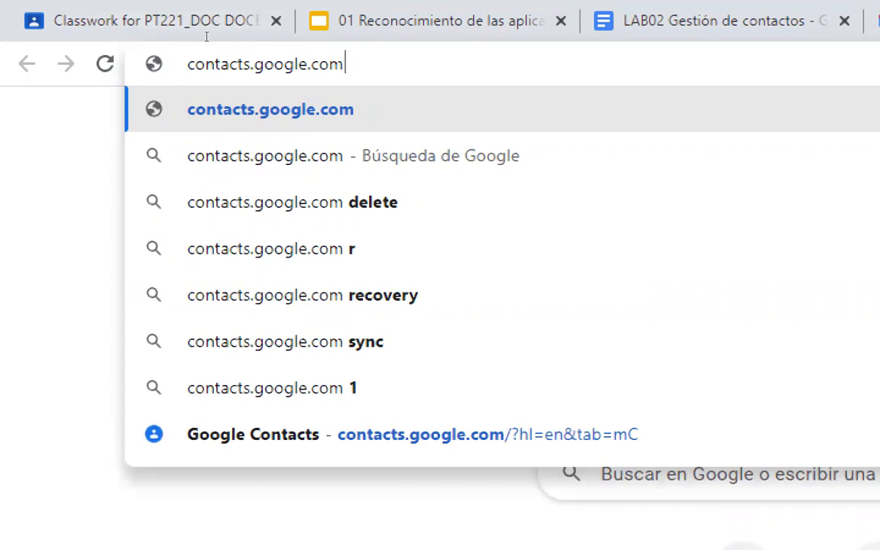
key(Return)
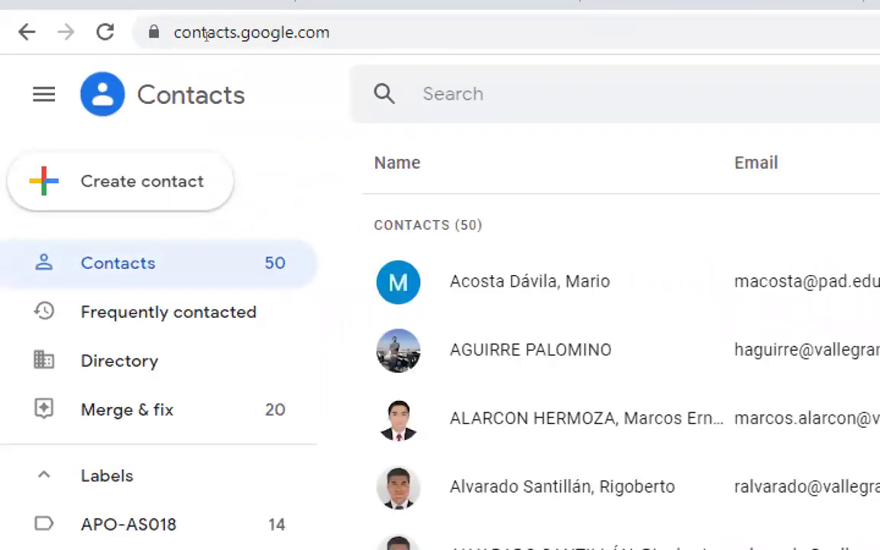
key(super+minus)
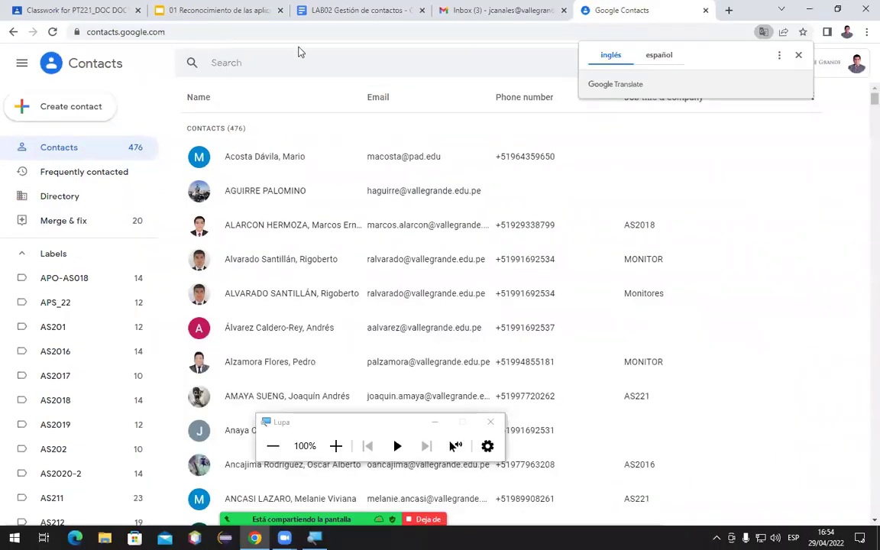
Dismiss the Translate offer and start a single contact via Create contact
click(799, 57)
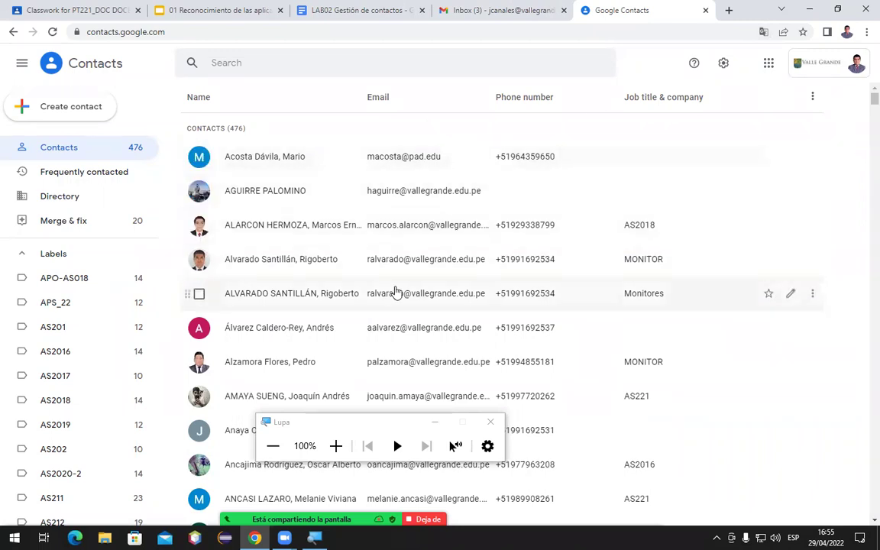
scroll(235, 306, down, 3)
scroll(235, 306, down, 1)
scroll(238, 306, up, 4)
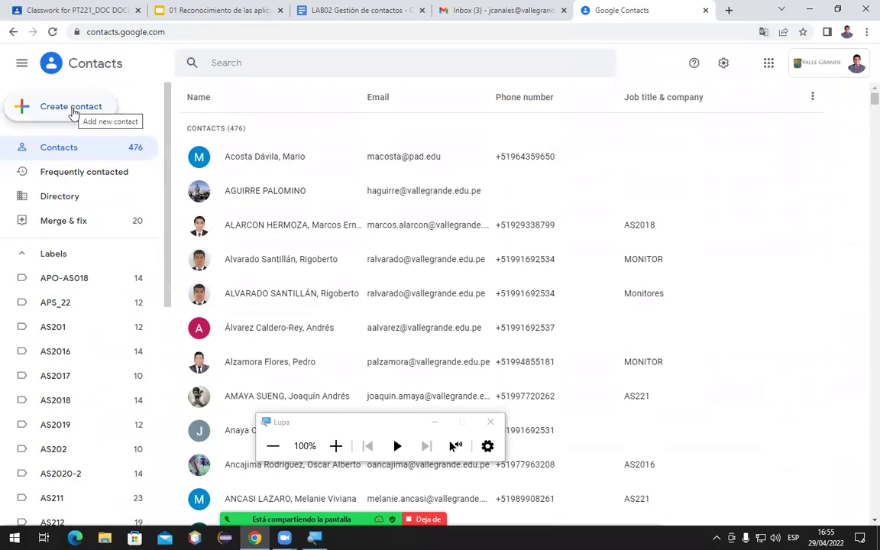
click(73, 113)
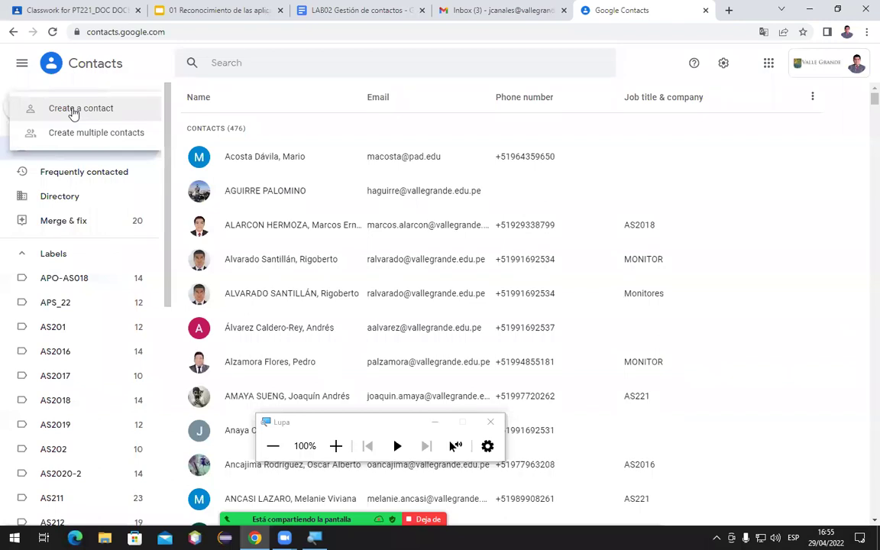
click(74, 111)
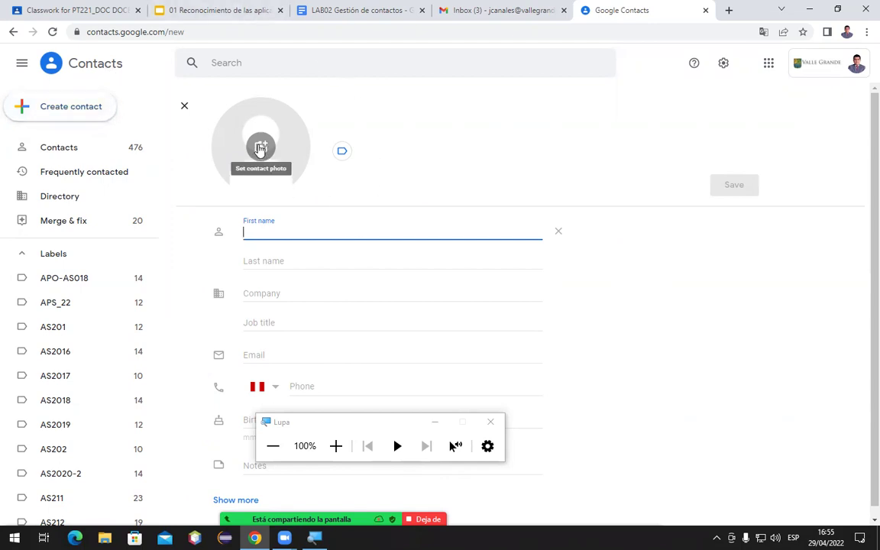
Use the green database illustration as the contact photo, cropped around the cylinder
click(260, 148)
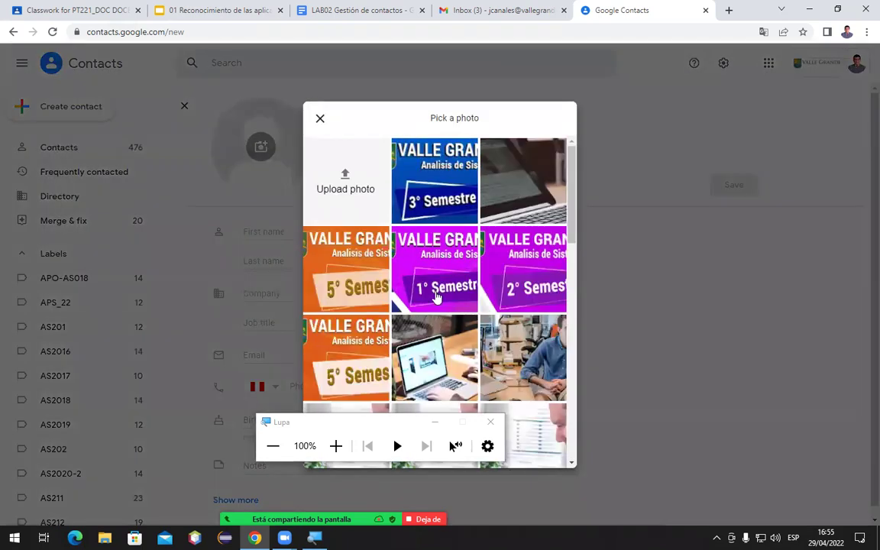
scroll(435, 294, down, 10)
scroll(435, 295, down, 2)
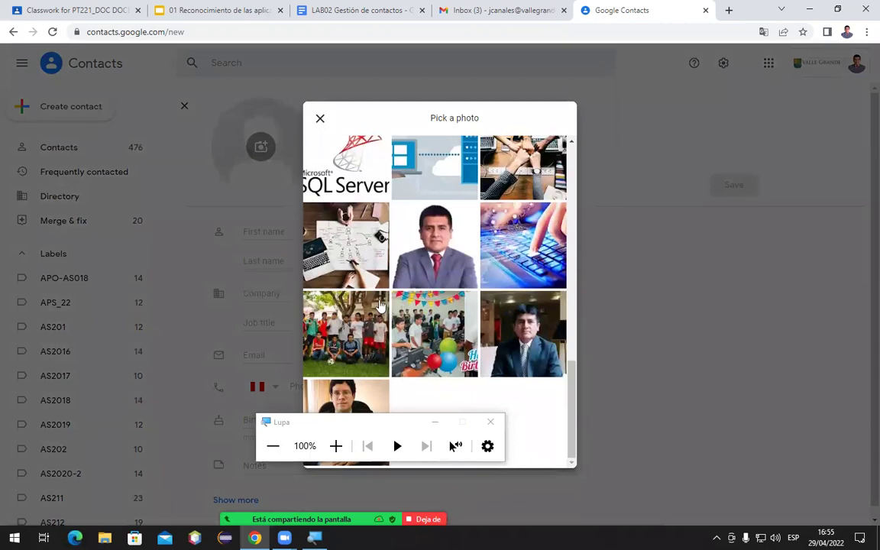
scroll(379, 305, up, 12)
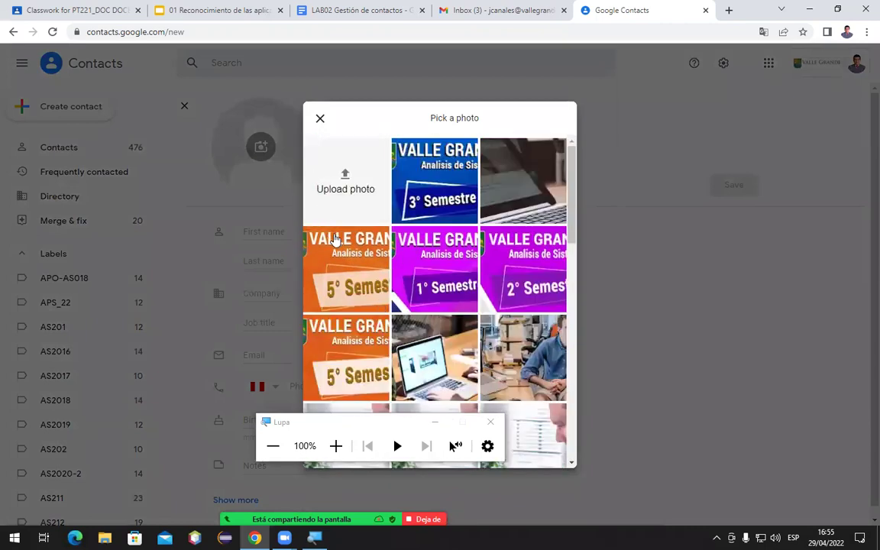
scroll(376, 283, down, 5)
scroll(375, 283, down, 2)
scroll(376, 282, up, 1)
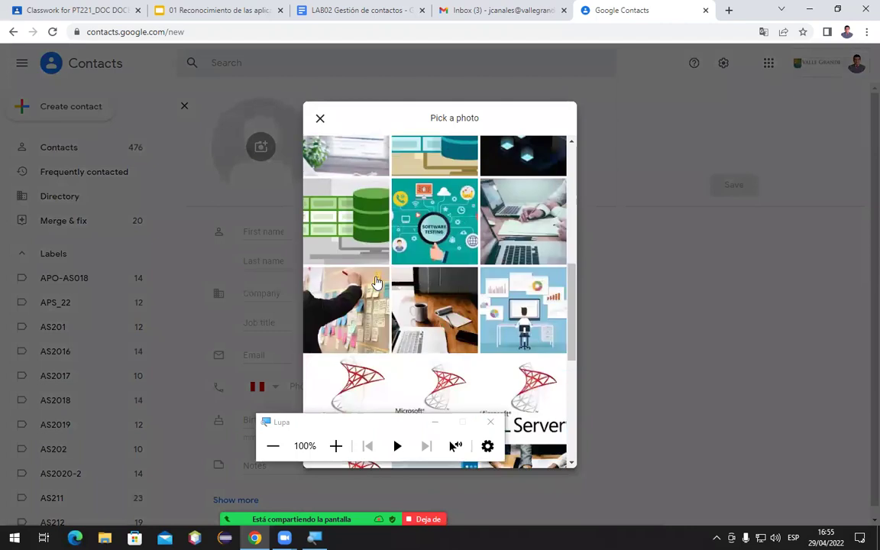
scroll(375, 282, down, 3)
scroll(376, 283, up, 3)
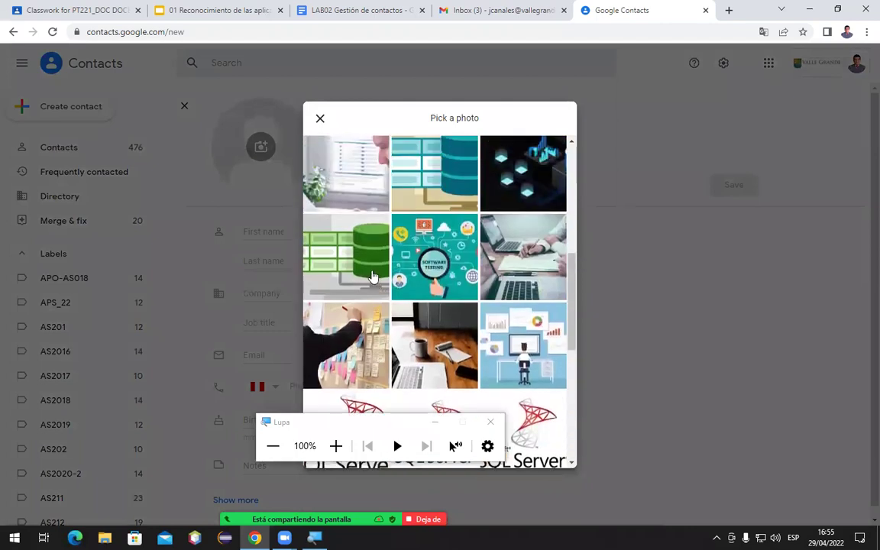
click(336, 252)
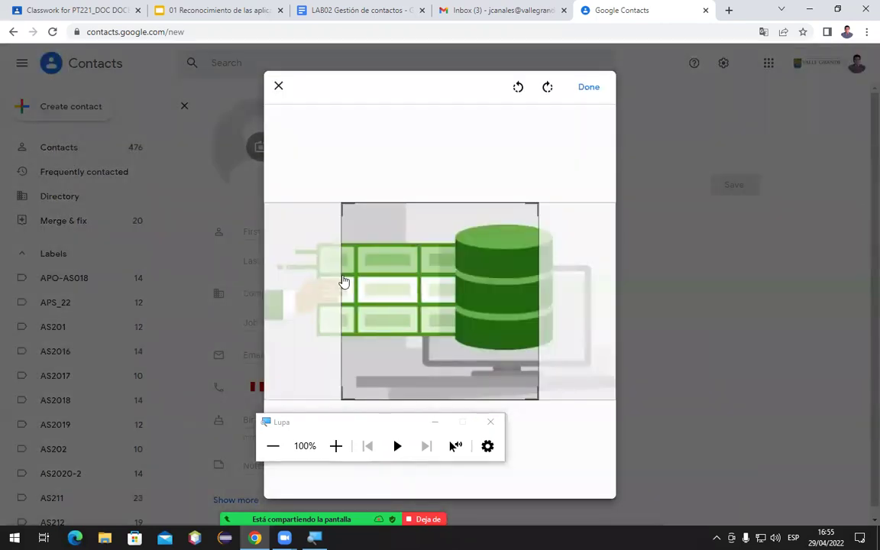
drag(453, 298, 517, 302)
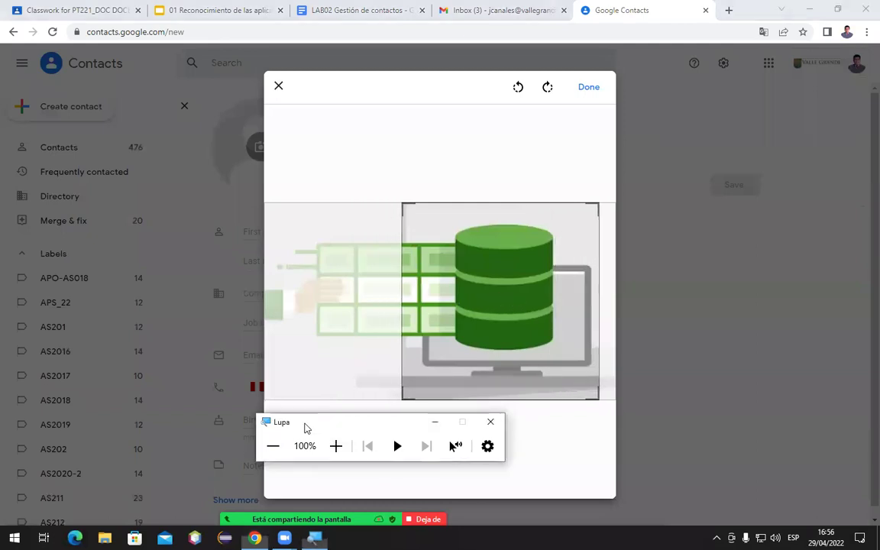
drag(304, 426, 102, 423)
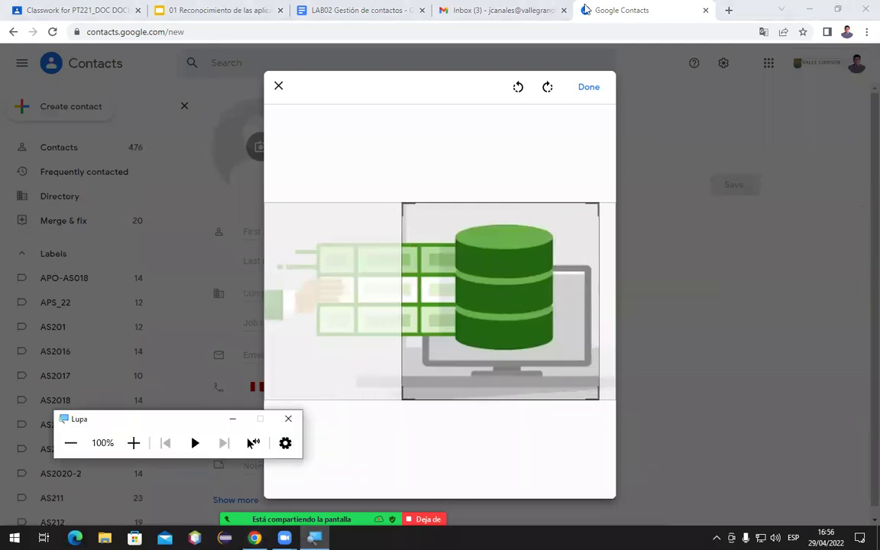
click(588, 88)
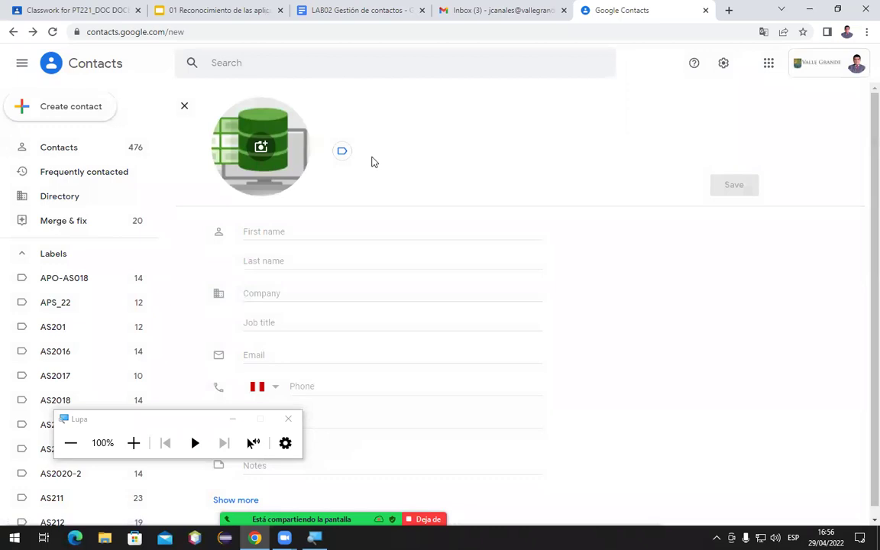
Enter the contact's first name and last name
click(256, 230)
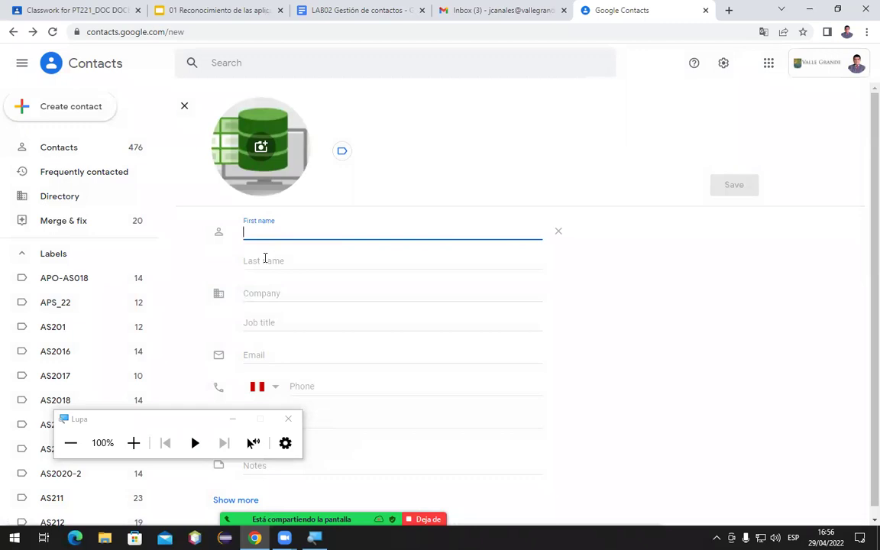
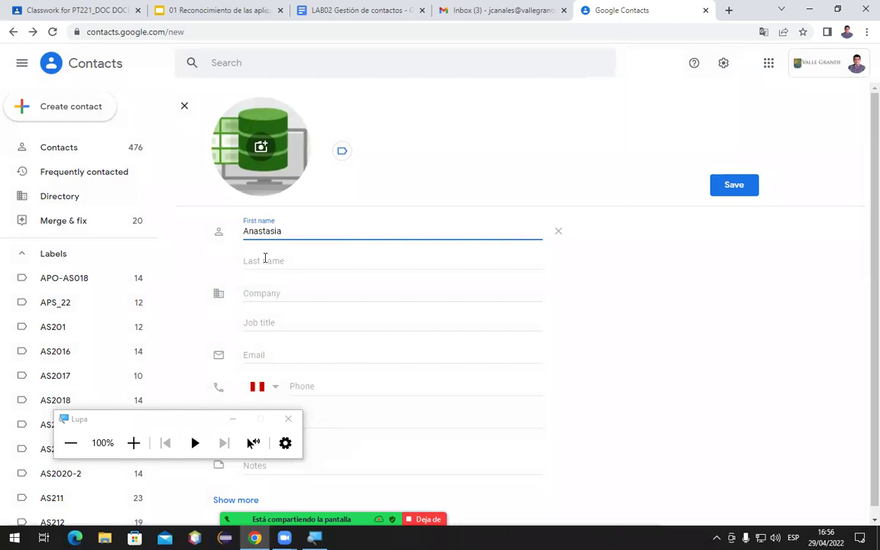
click(280, 261)
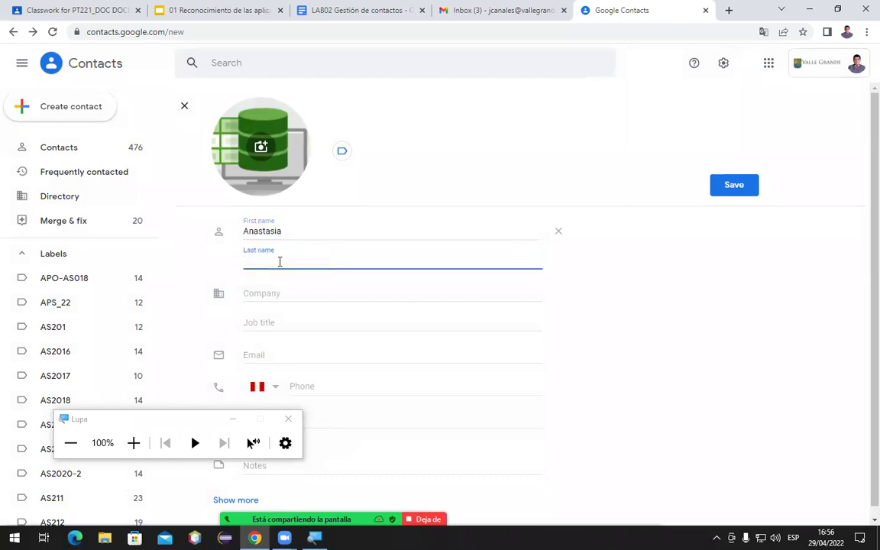
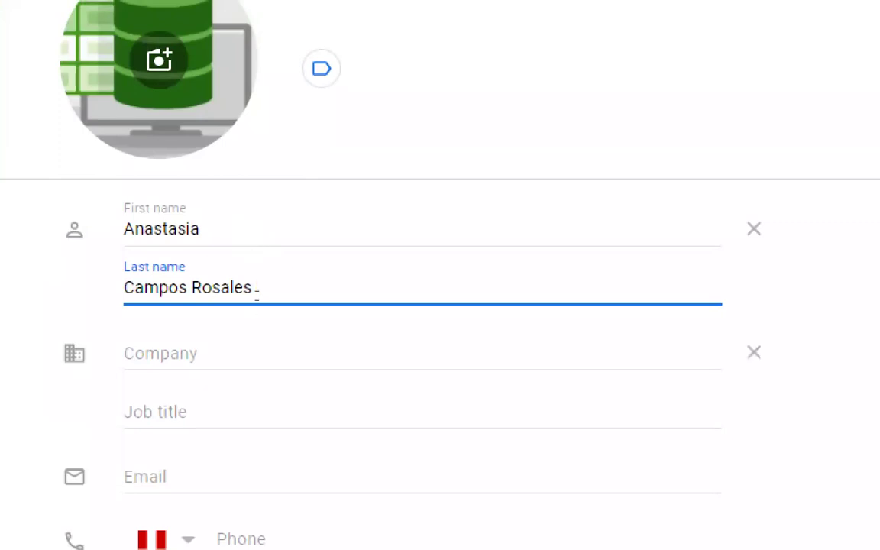
Set the company to IESTP Valle Grande and the job title to Monitor
key(Tab)
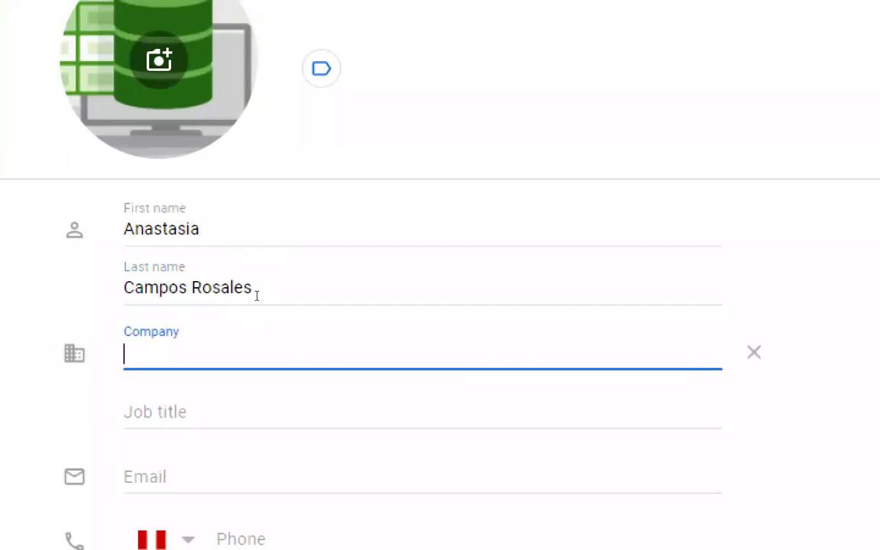
text(IES)
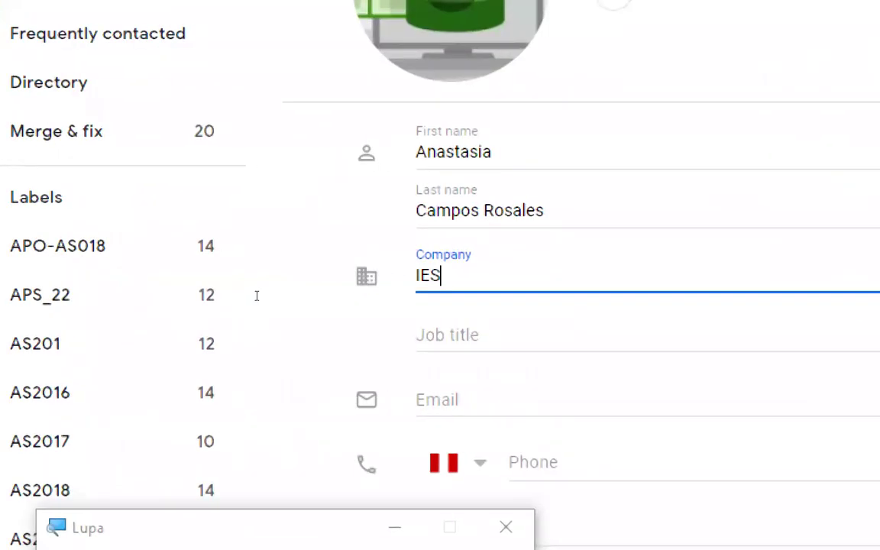
text(TP Valle)
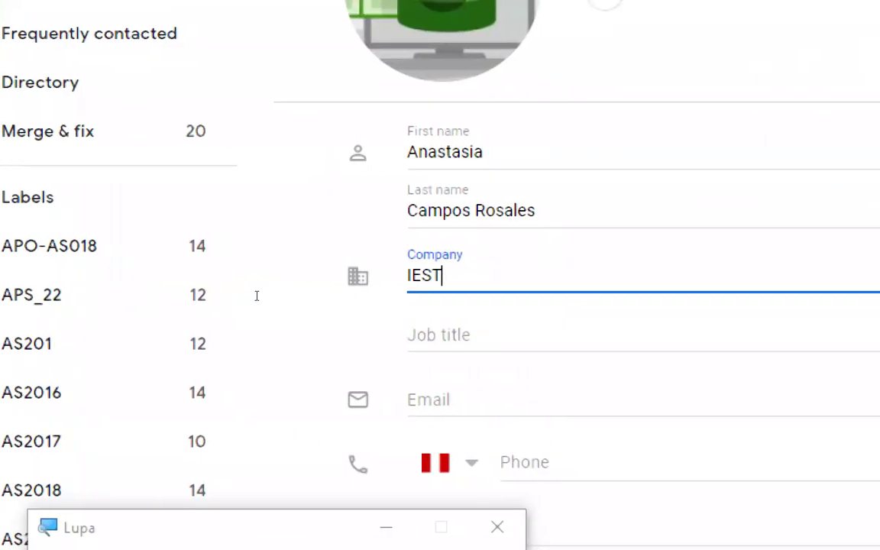
text( Grande)
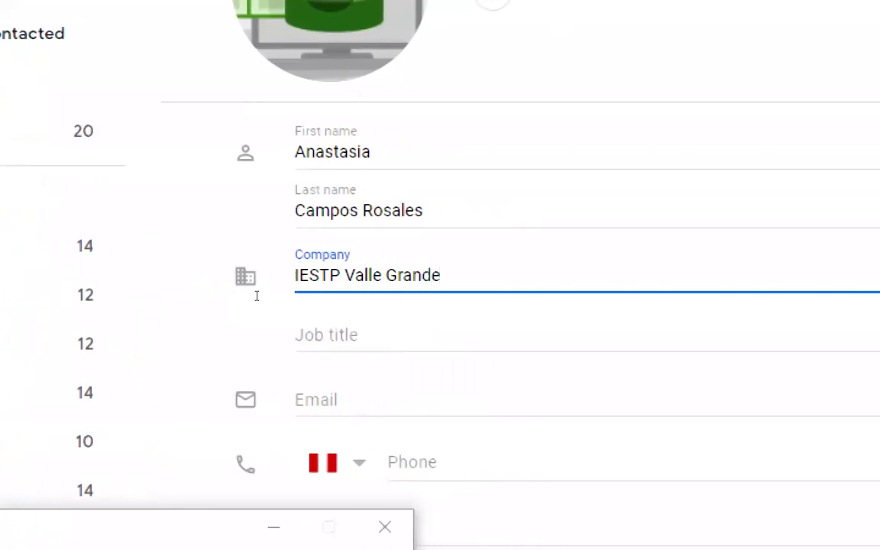
click(255, 327)
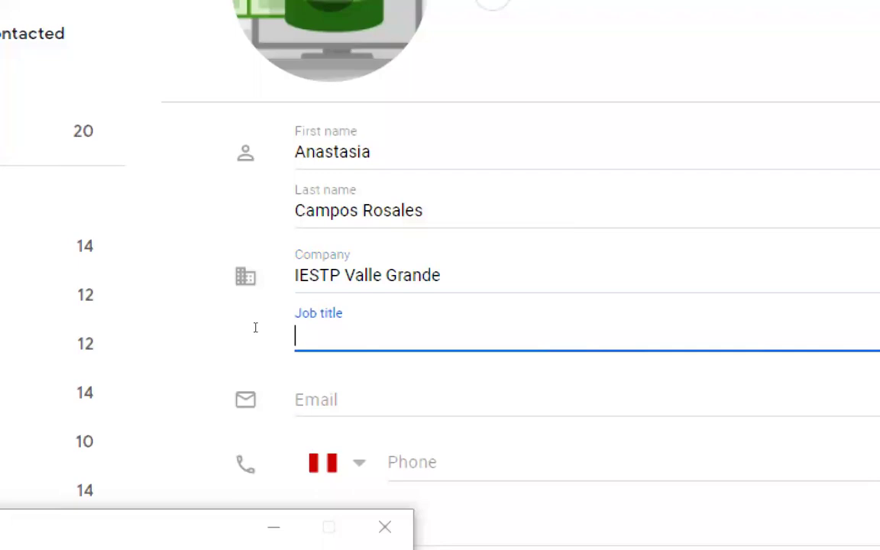
text(Monit)
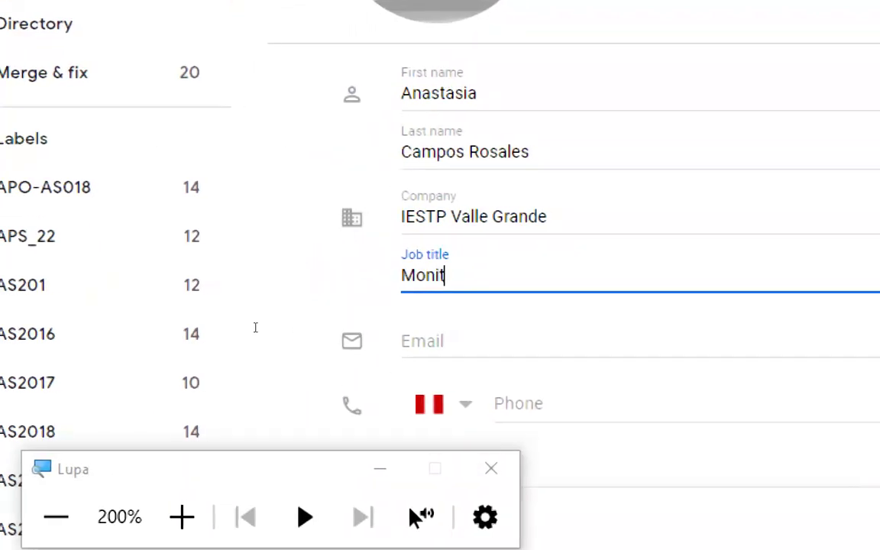
text(or)
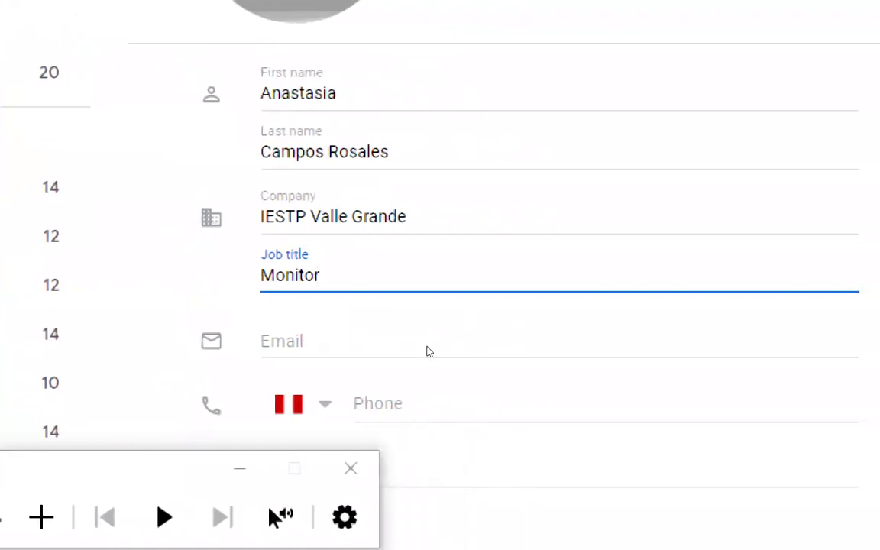
click(353, 356)
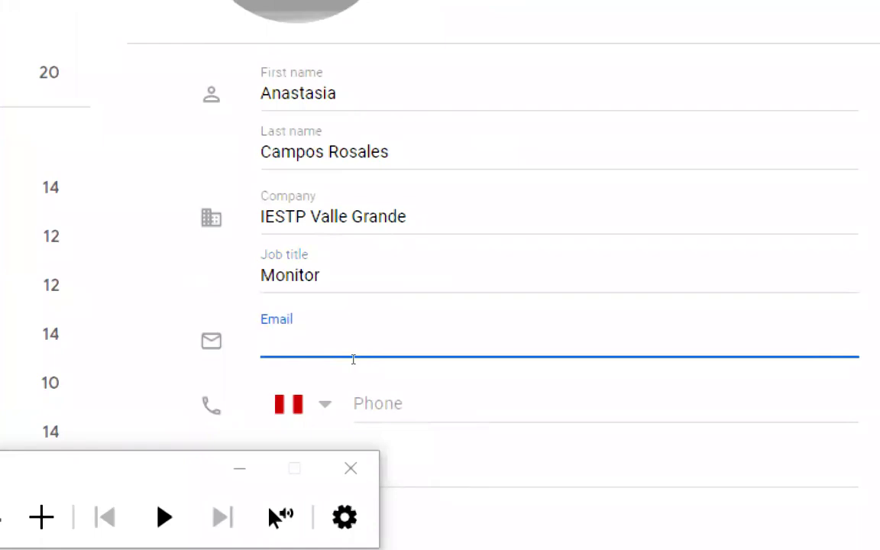
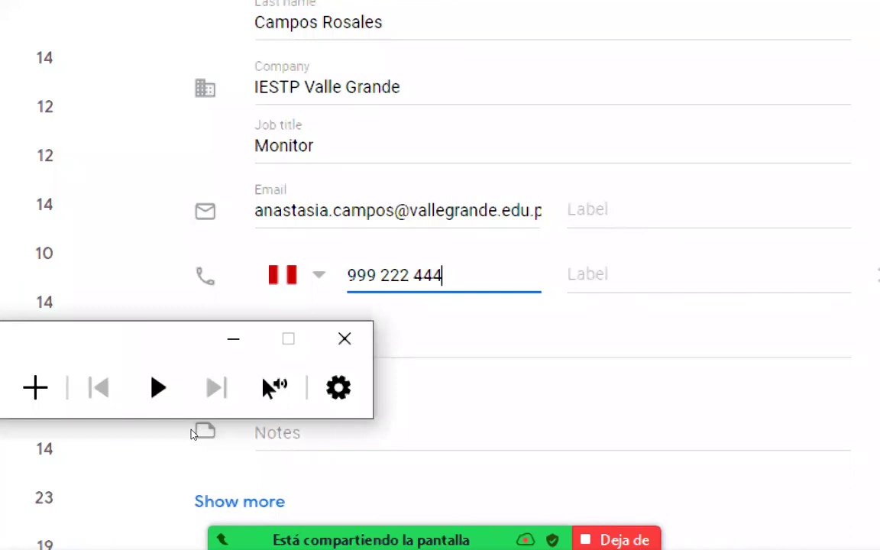
Fill in the contact's school e-mail address and Peru phone number
click(305, 418)
click(305, 418)
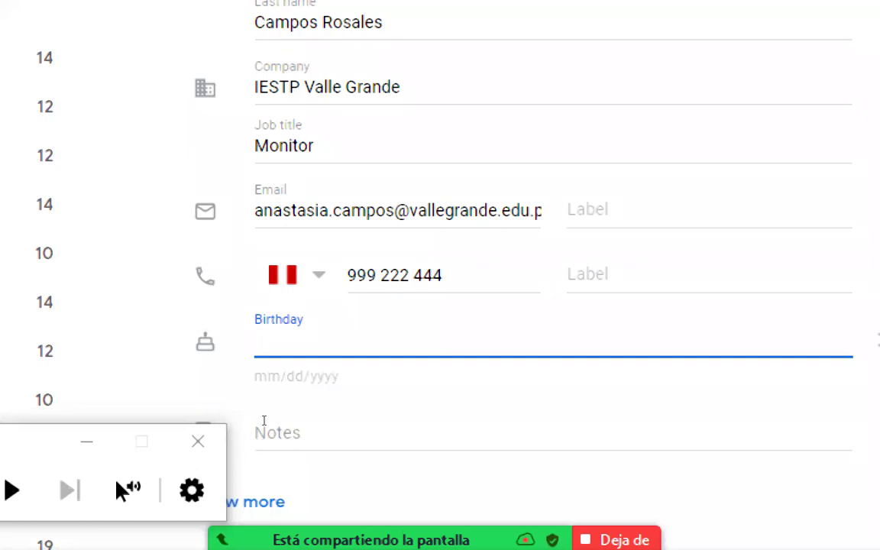
Enter 03/03/1980 as the contact's birthday
text(03/03/)
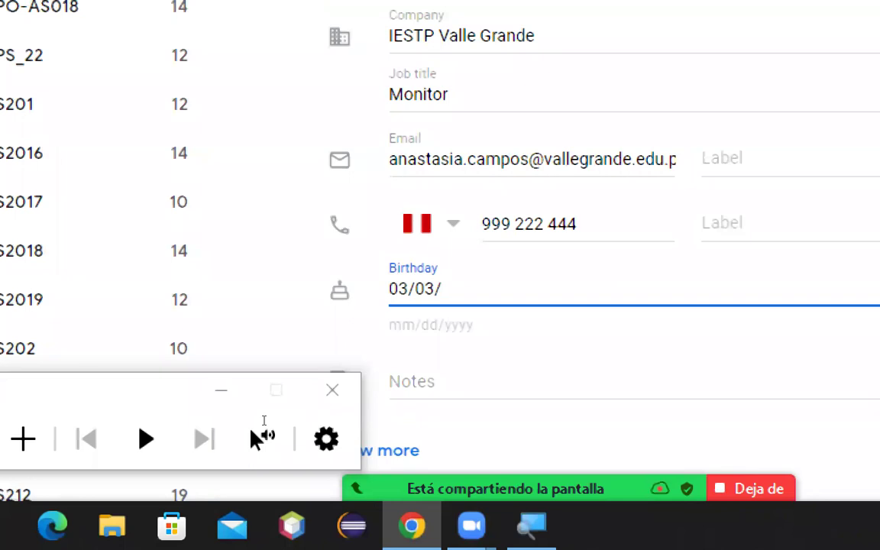
text(1980)
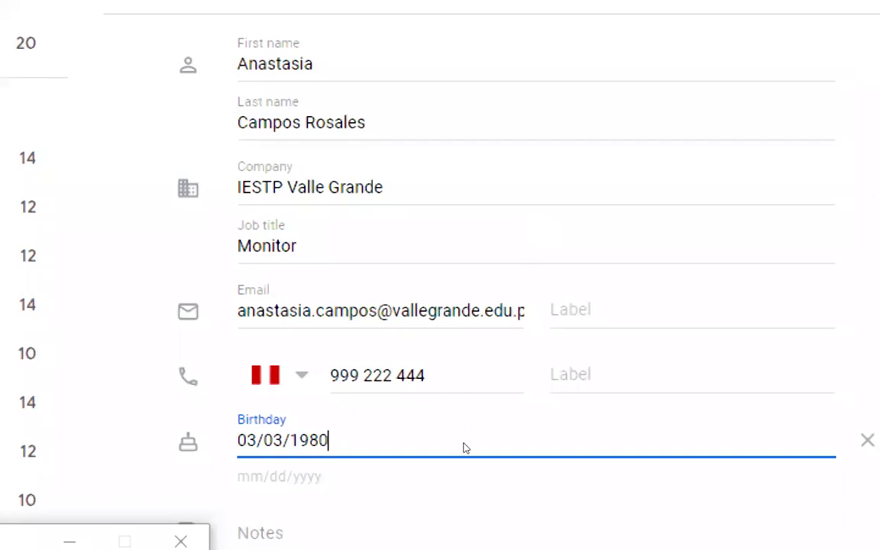
scroll(462, 450, down, 1)
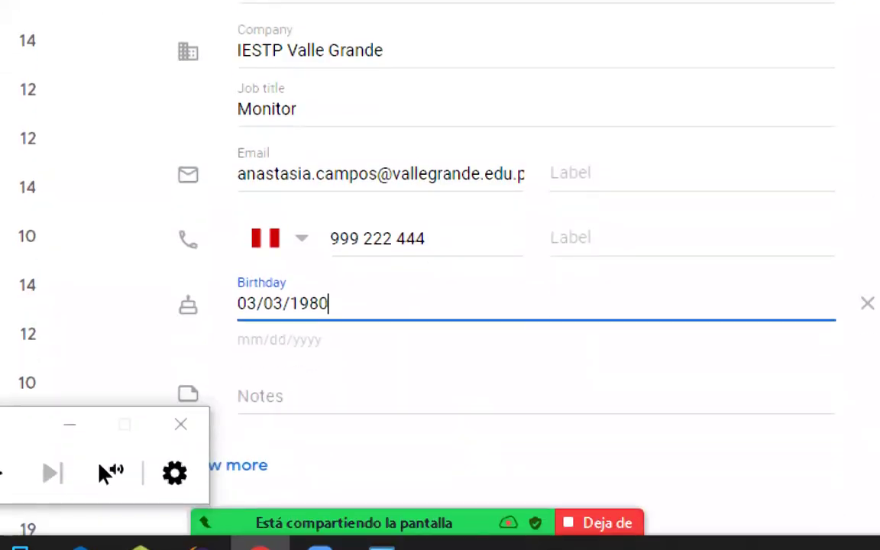
click(160, 470)
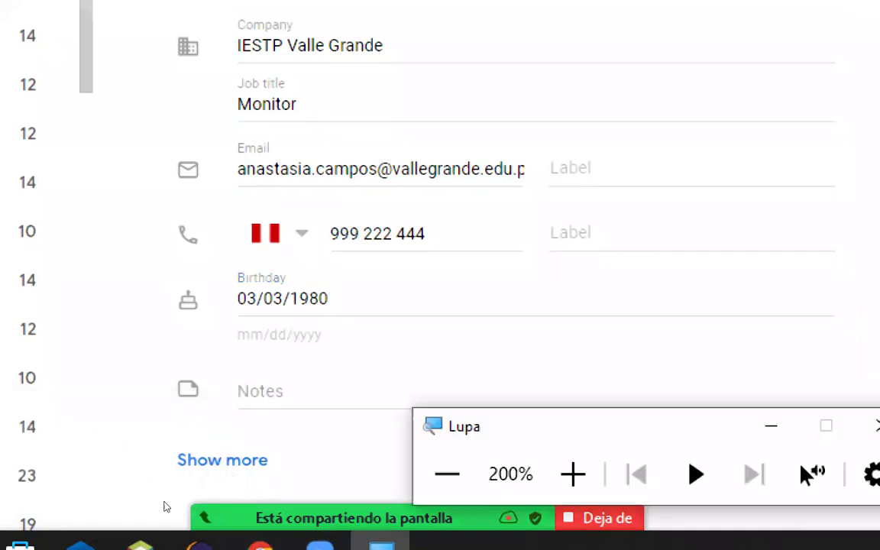
Expand the optional contact fields to review them, then collapse them with Show less
click(245, 492)
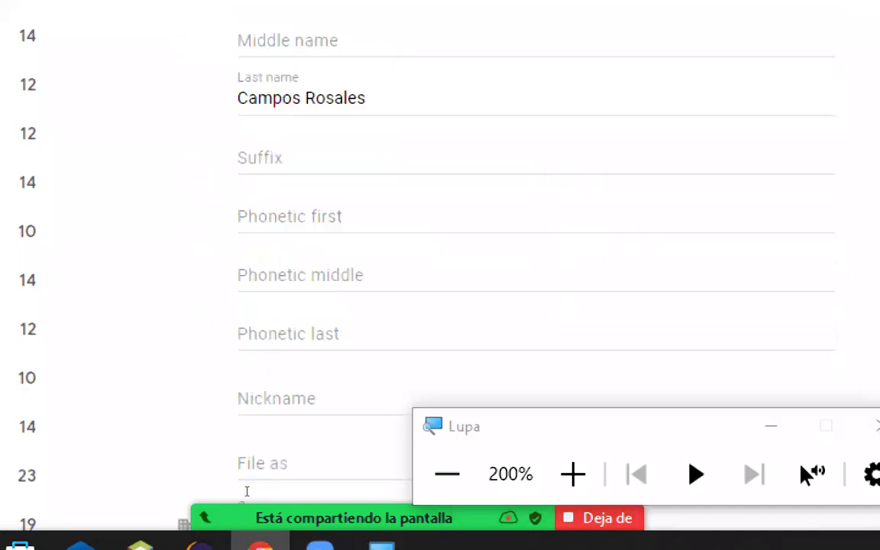
scroll(264, 420, down, 2)
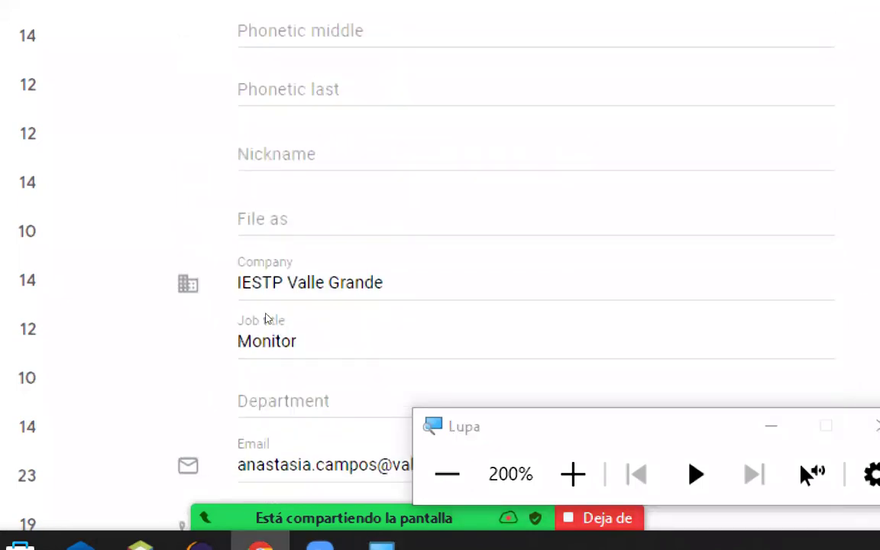
scroll(265, 321, down, 5)
scroll(268, 348, down, 2)
scroll(268, 348, up, 4)
scroll(267, 362, down, 1)
scroll(268, 392, down, 6)
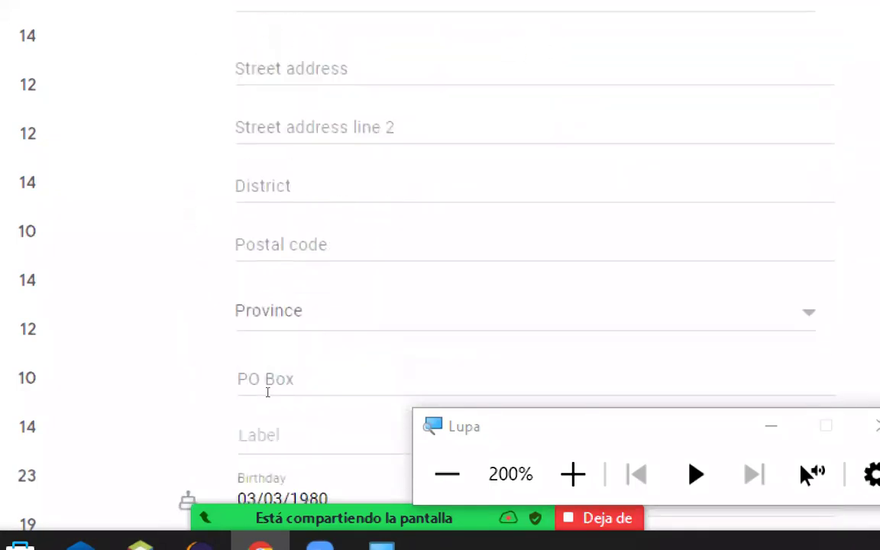
scroll(268, 396, down, 1)
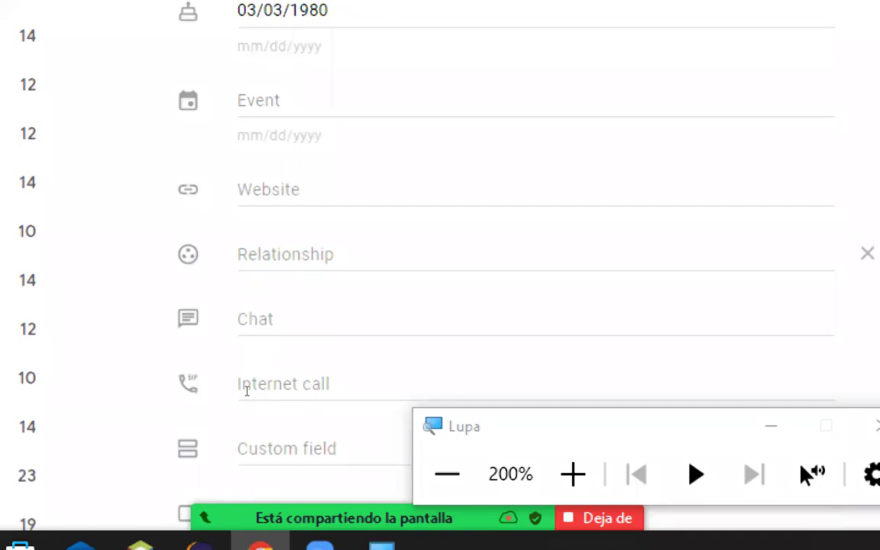
scroll(250, 401, down, 2)
scroll(254, 410, up, 20)
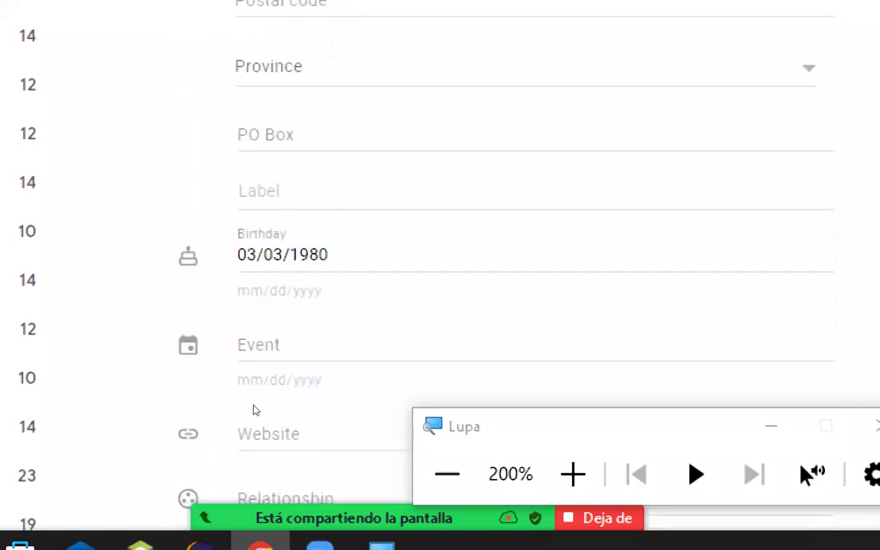
scroll(254, 410, down, 15)
scroll(254, 410, down, 4)
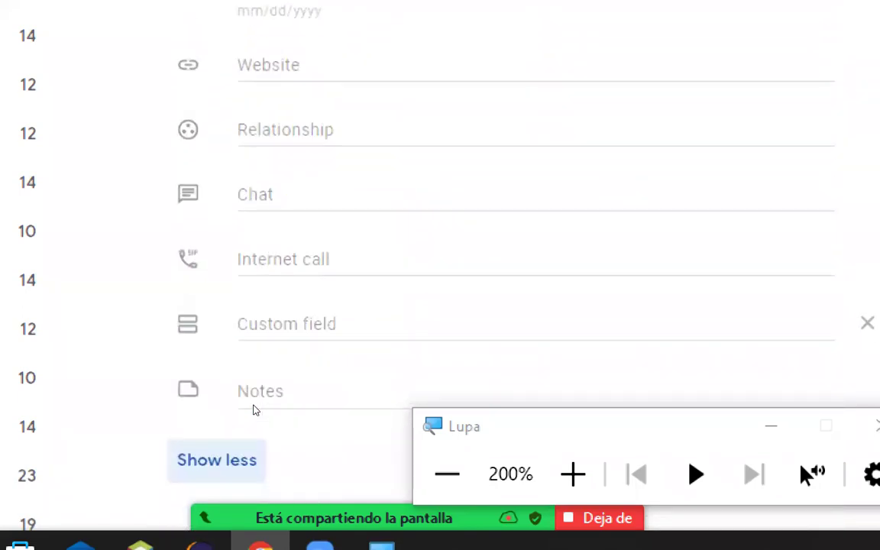
click(220, 461)
scroll(328, 359, up, 1)
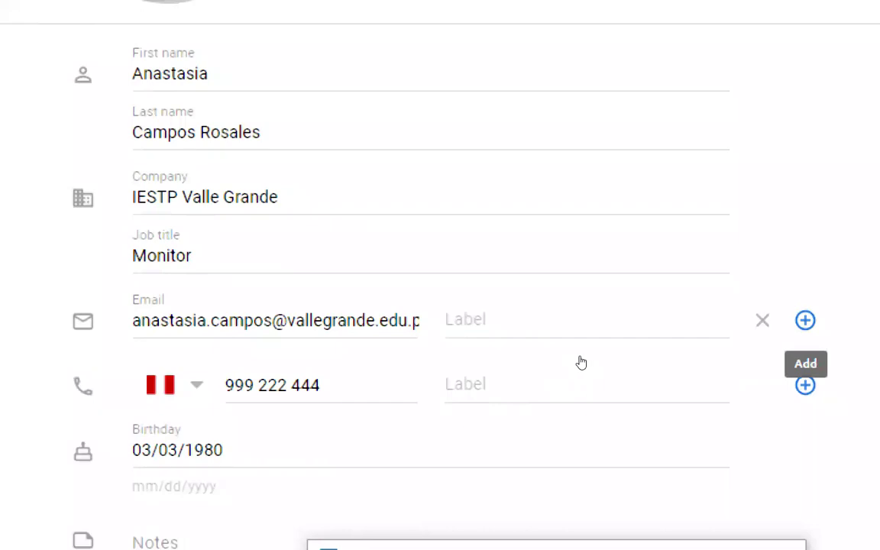
Add the contact's personal Gmail address as a second e-mail
key(Return)
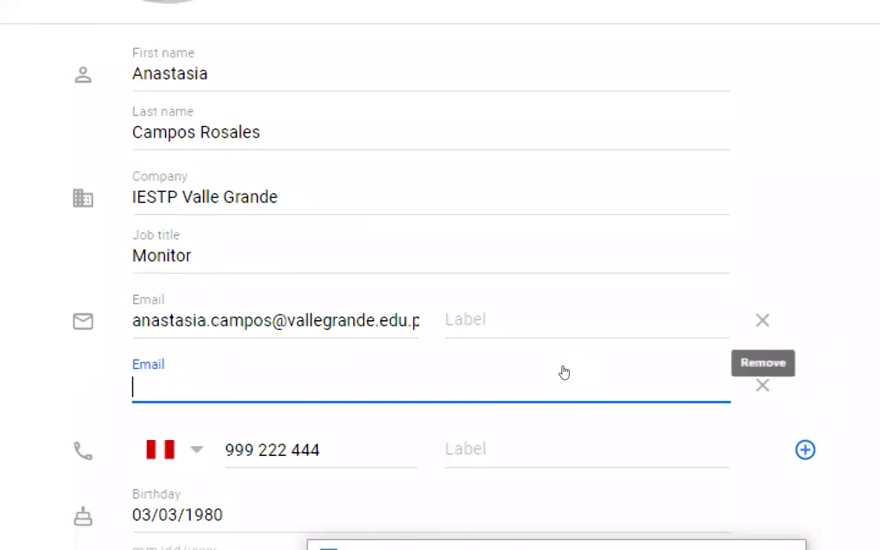
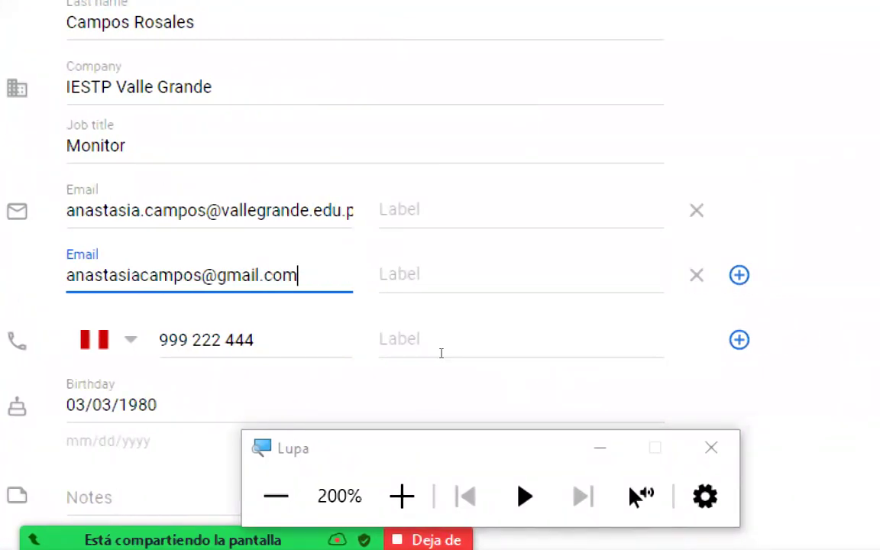
Label the school e-mail as Work and the Gmail address as Home
key(shift+Tab)
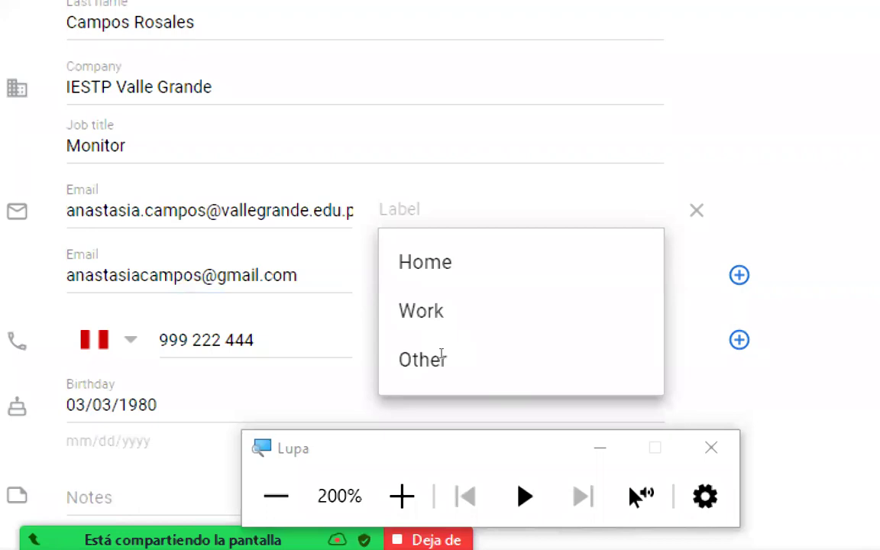
key(Down)
key(Down)
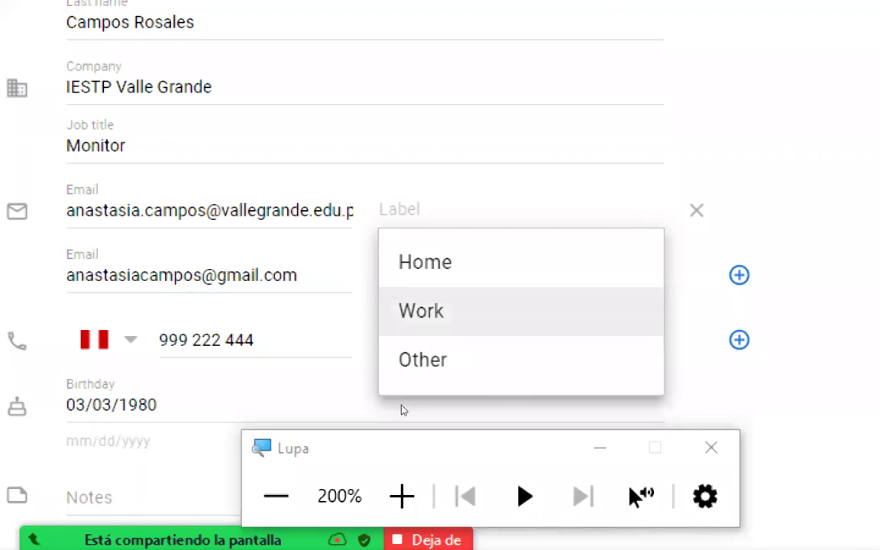
key(Return)
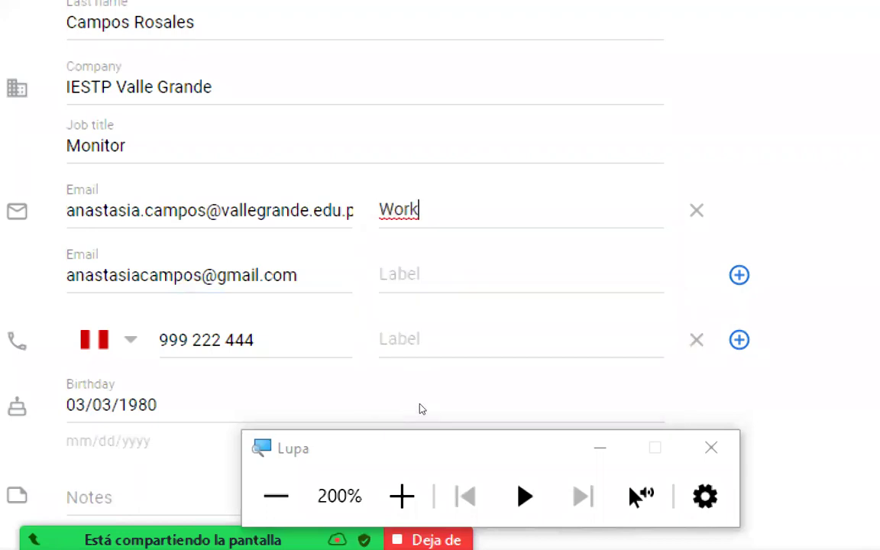
key(Tab)
key(Tab)
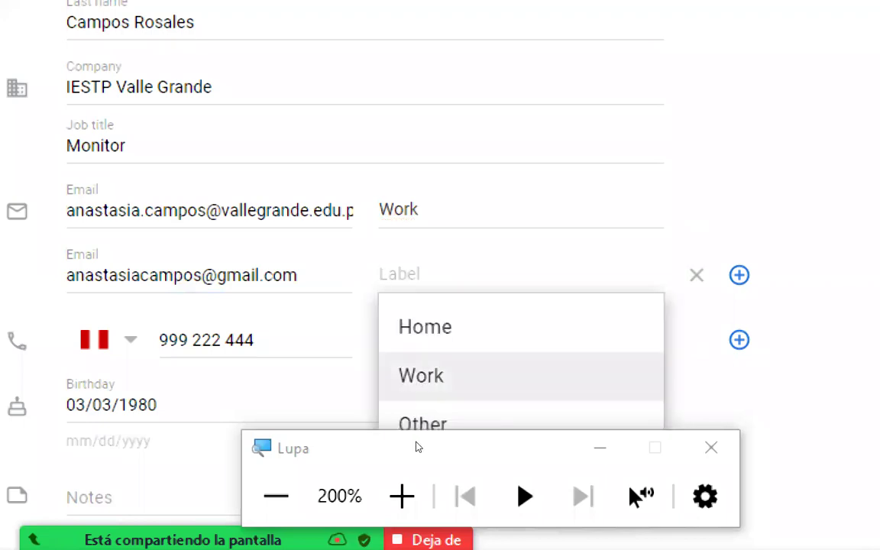
key(Down)
key(Return)
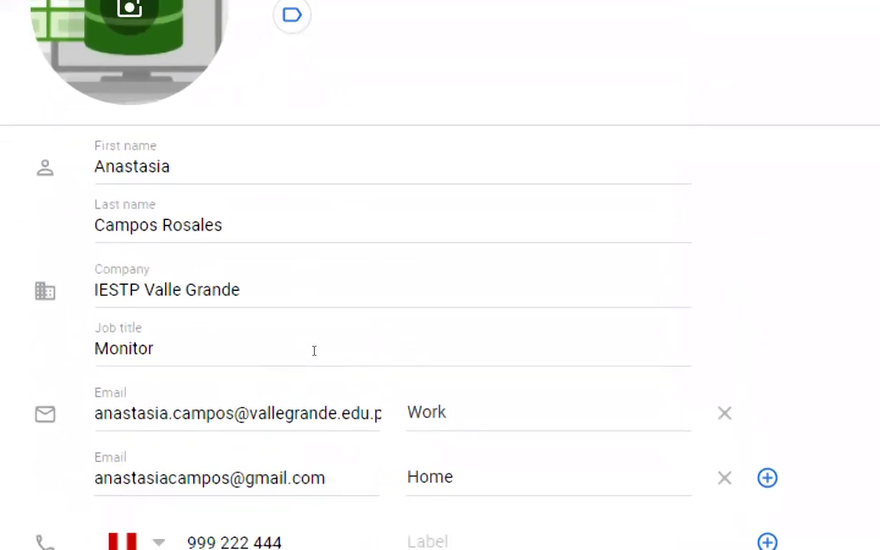
scroll(314, 349, down, 1)
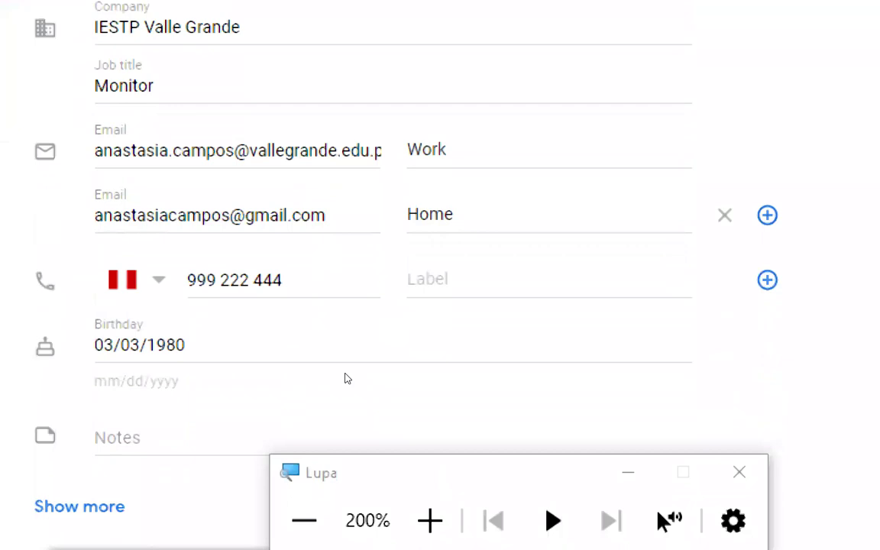
click(304, 521)
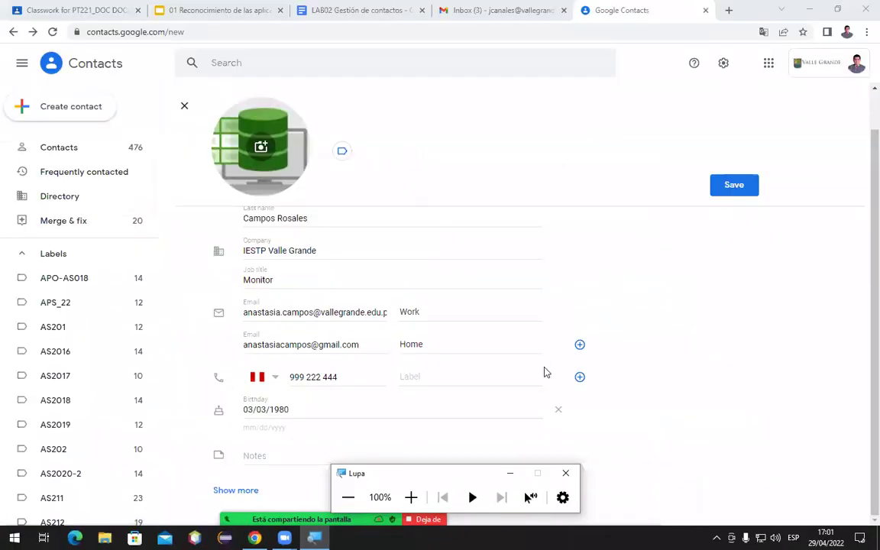
Save the new teacher contact, then switch to the Gmail inbox tab
click(565, 473)
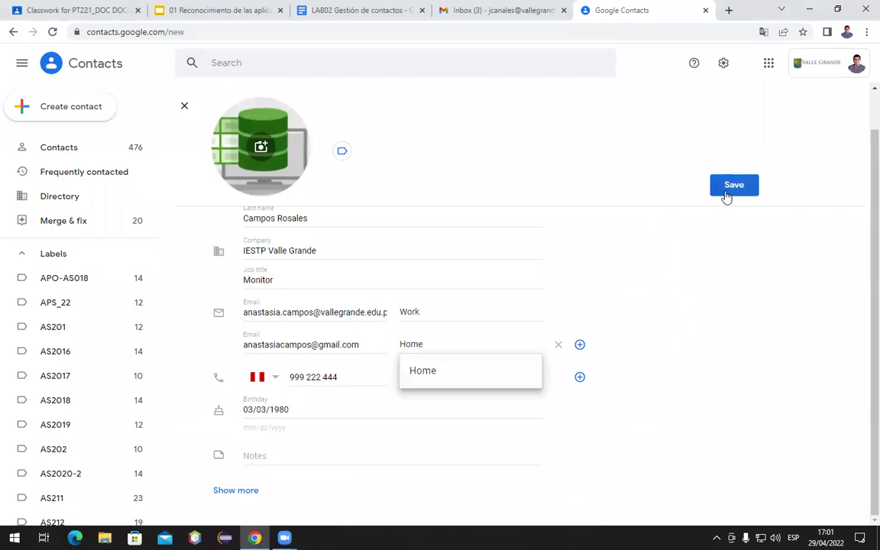
click(746, 352)
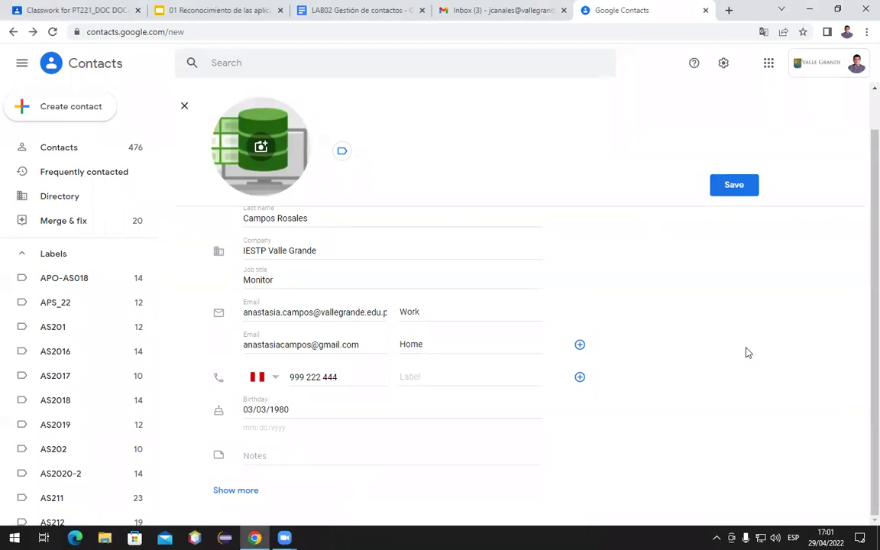
click(732, 186)
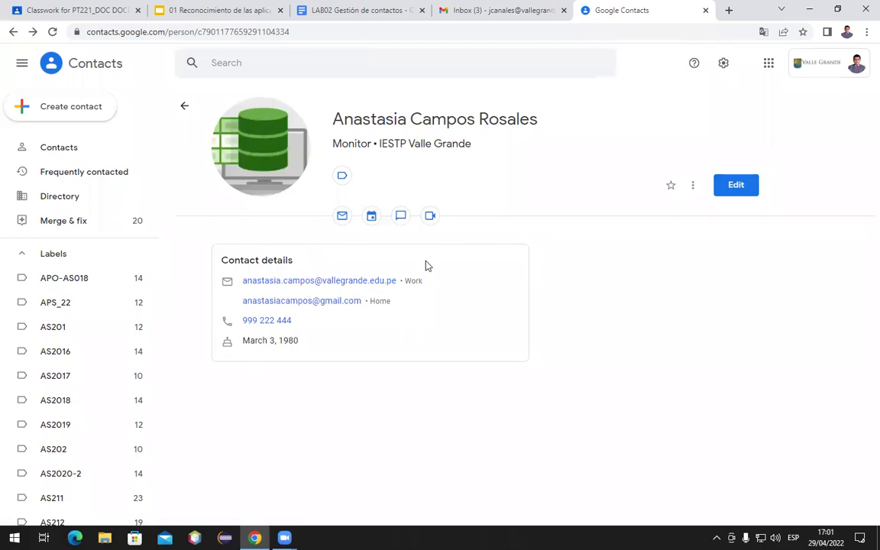
click(493, 12)
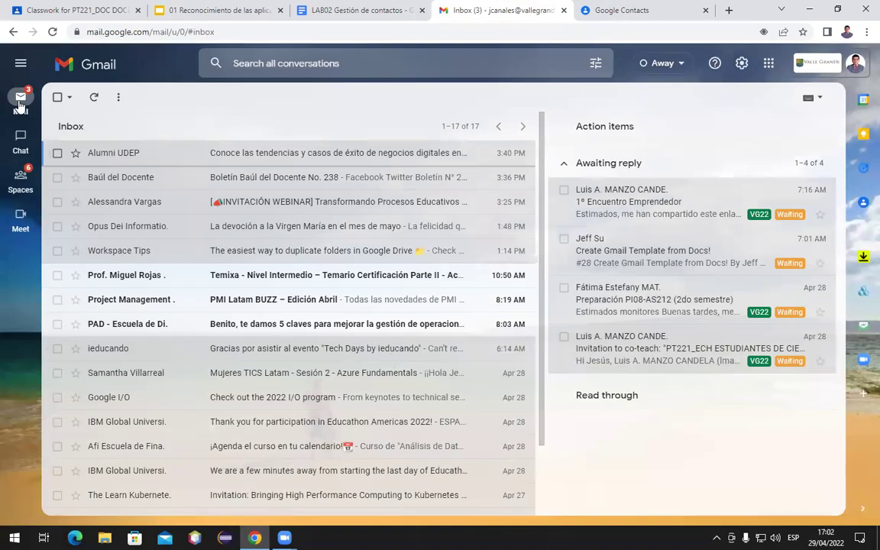
Open a new Compose window in Gmail
mouse_move(21, 103)
click(87, 104)
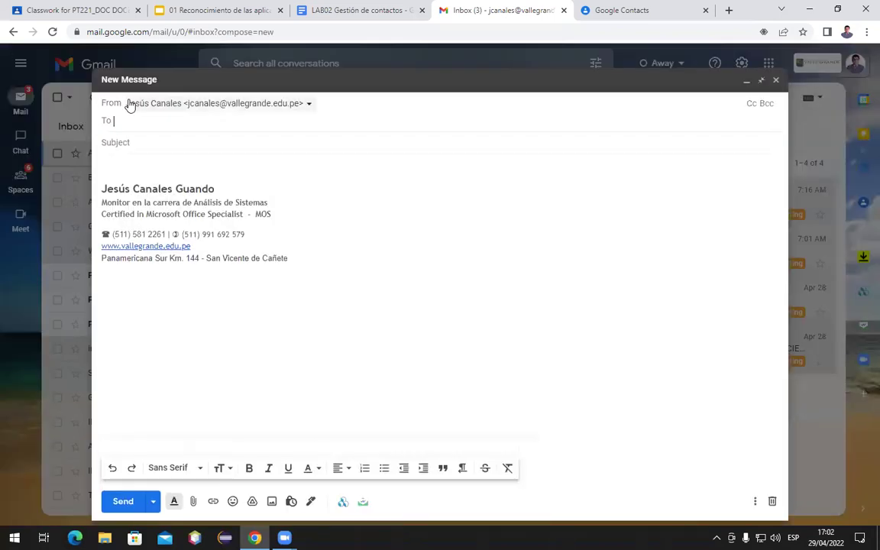
click(771, 501)
mouse_move(30, 97)
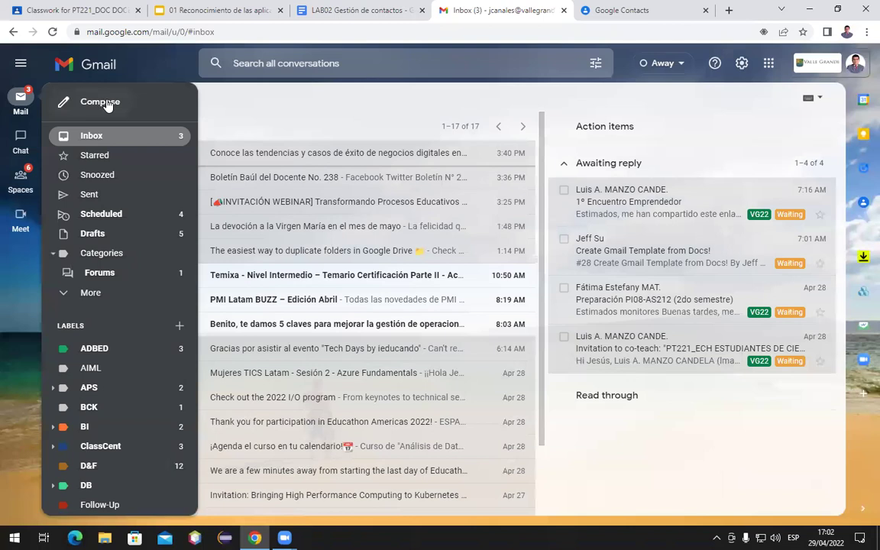
click(94, 97)
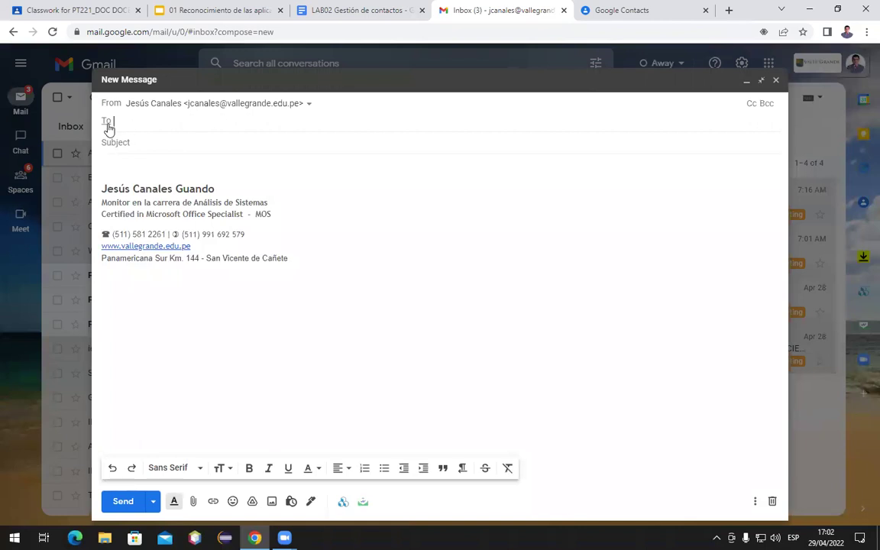
Add the teacher's school e-mail as recipient by searching her name in Select contacts
click(106, 122)
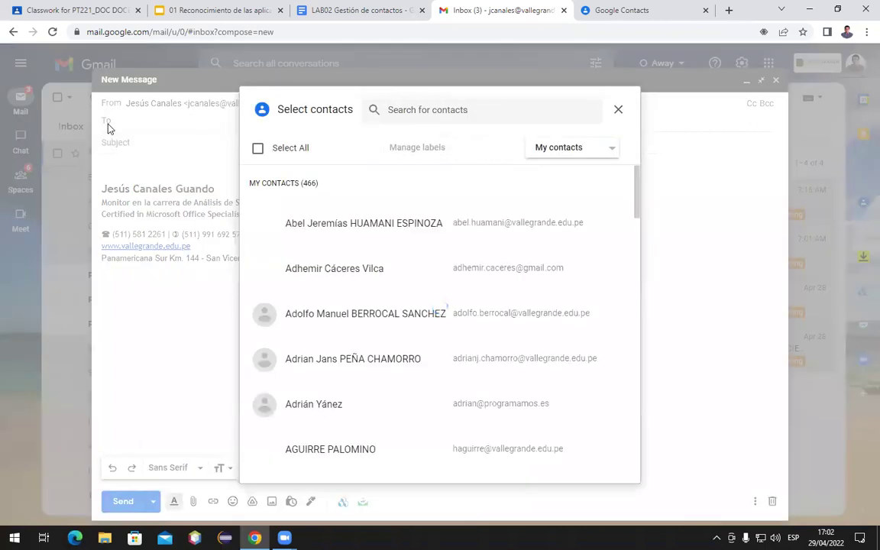
click(398, 109)
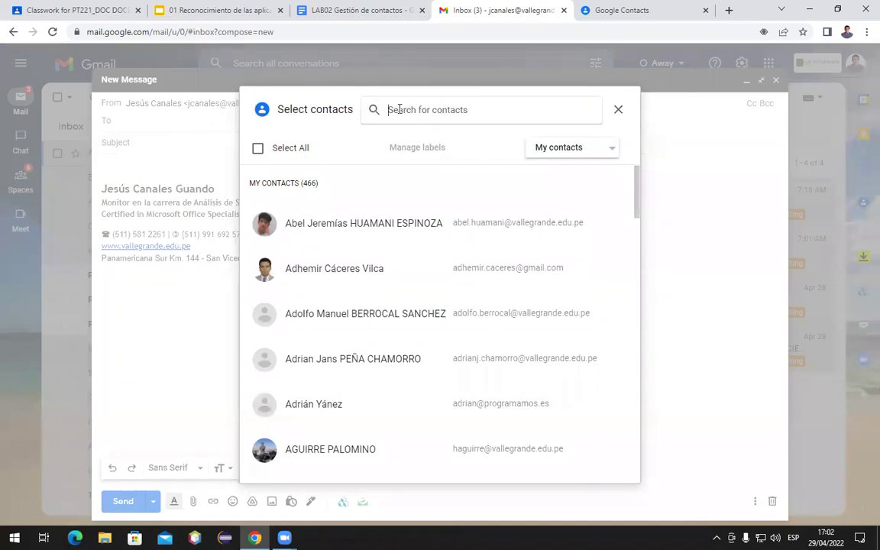
text(anastasia)
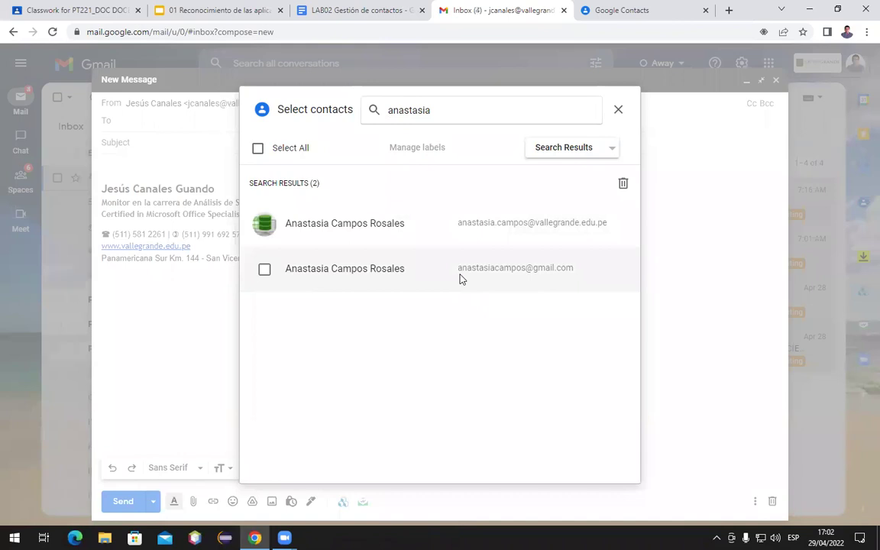
click(264, 224)
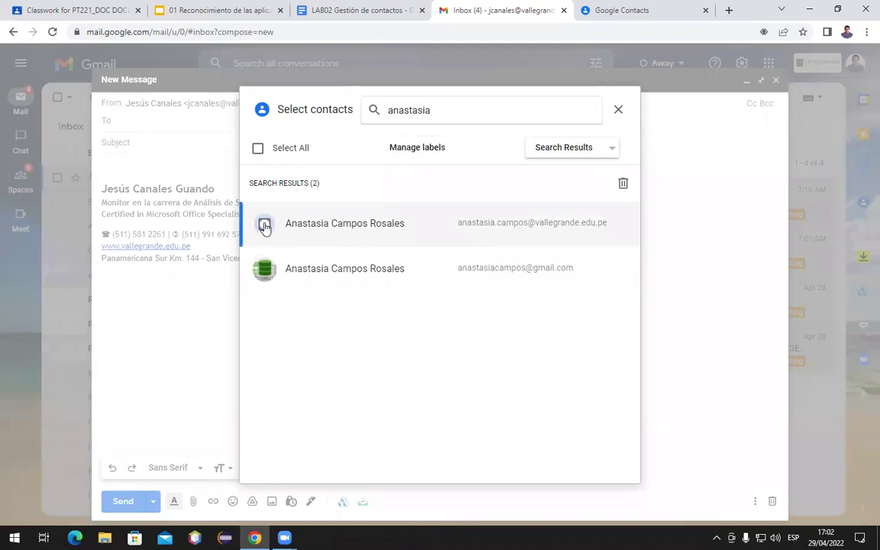
click(264, 225)
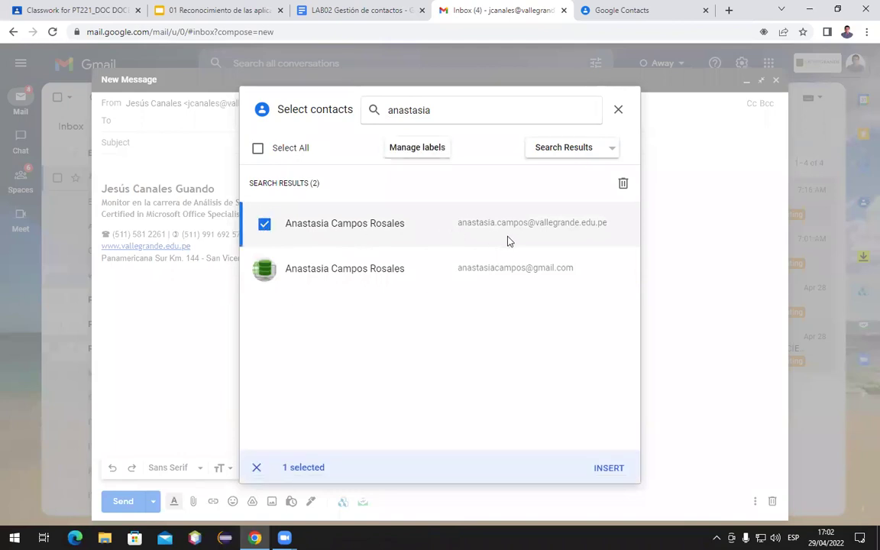
click(603, 470)
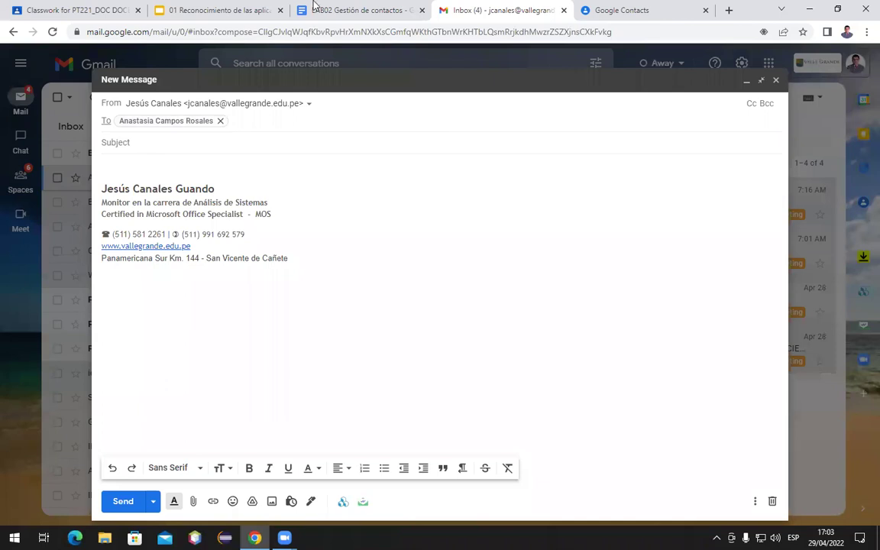
click(592, 12)
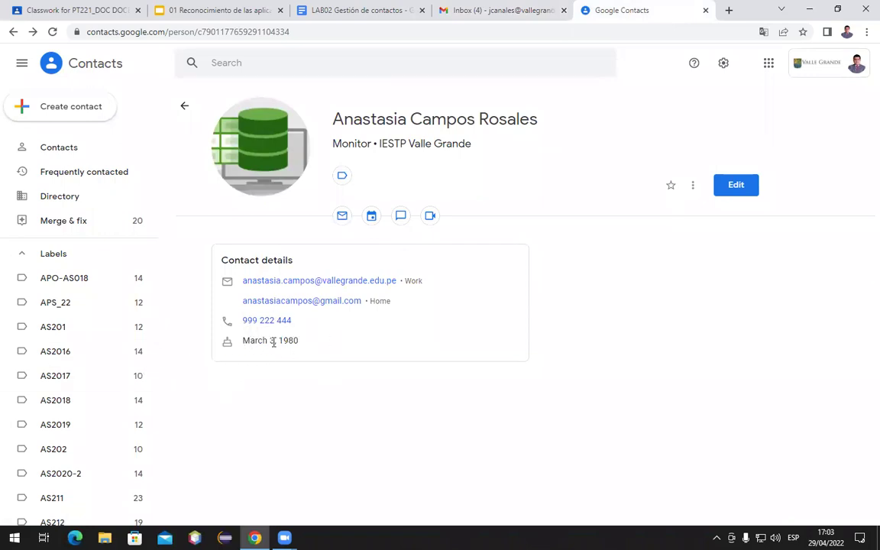
Launch Google Calendar in a new tab from the Google apps grid
click(770, 71)
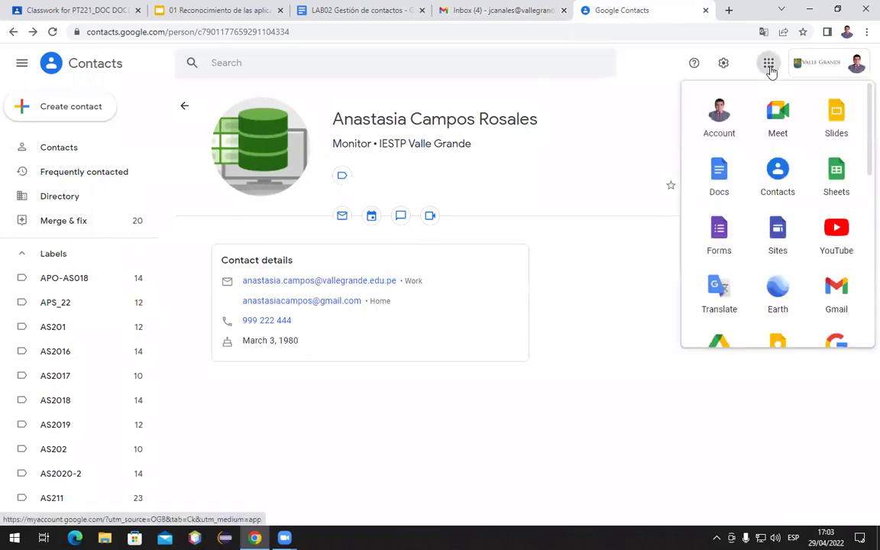
scroll(744, 232, down, 3)
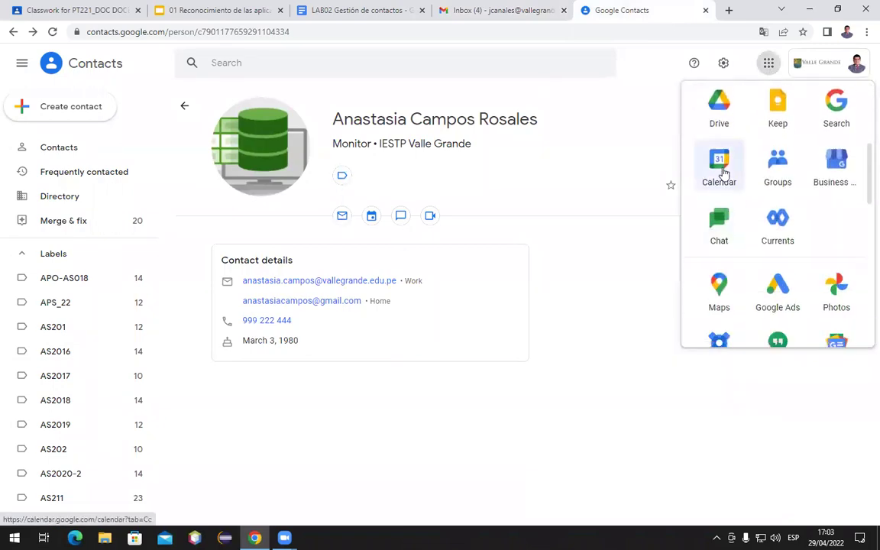
scroll(722, 173, up, 2)
click(723, 172)
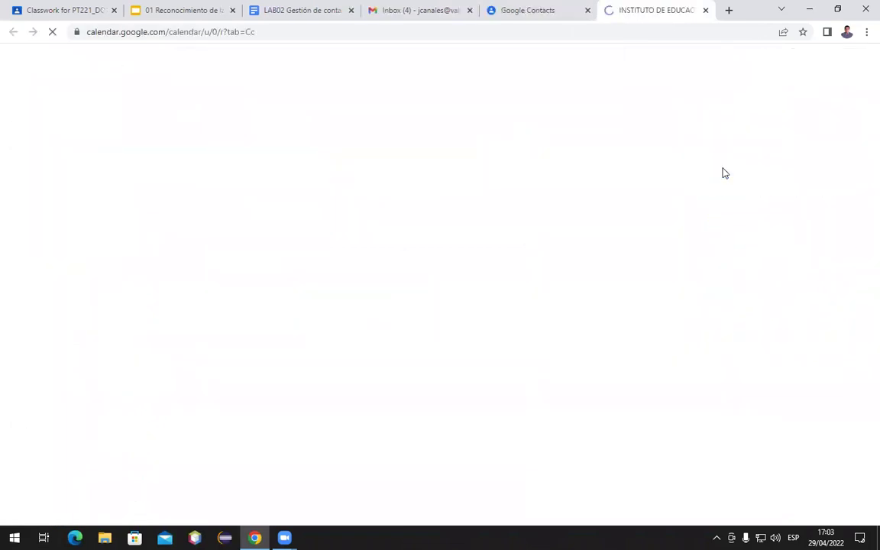
click(527, 10)
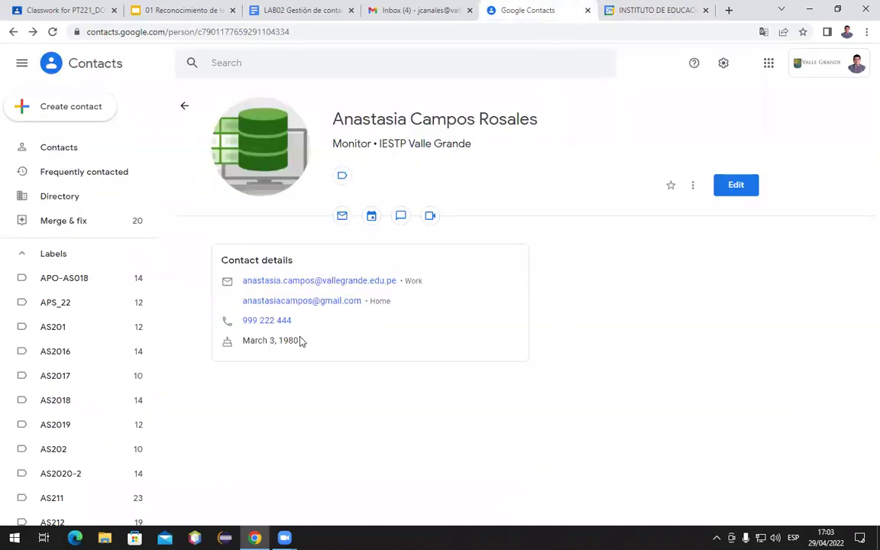
Select the contact's birthday, then in Calendar block notifications, page back to Mar 28–Apr 3 and switch to Day view
drag(298, 340, 245, 341)
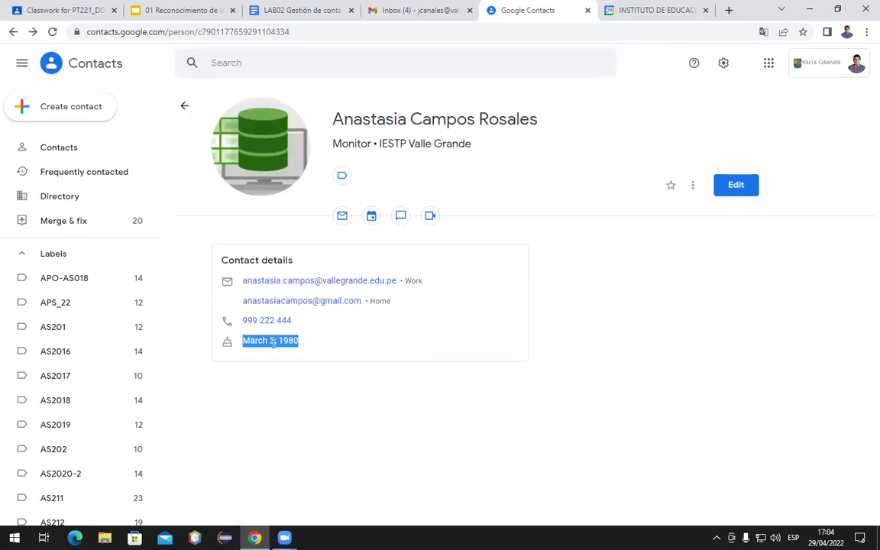
click(640, 10)
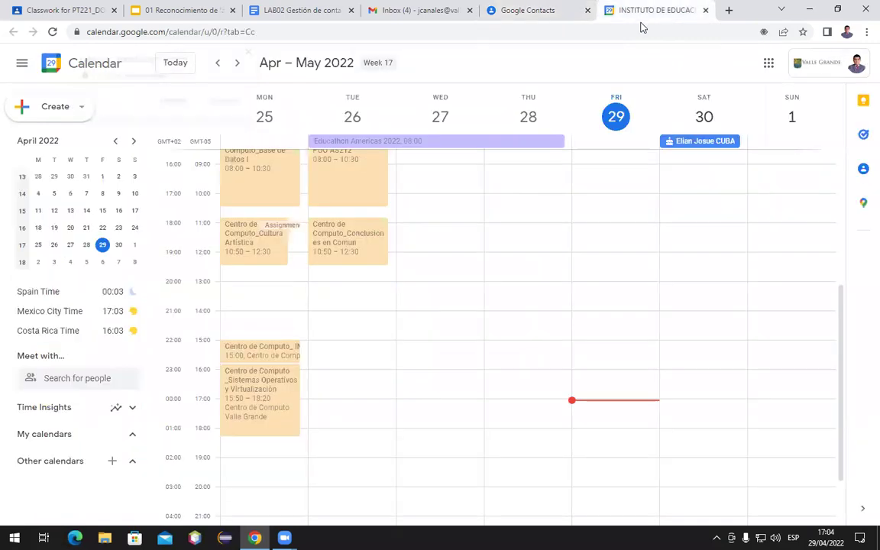
click(215, 100)
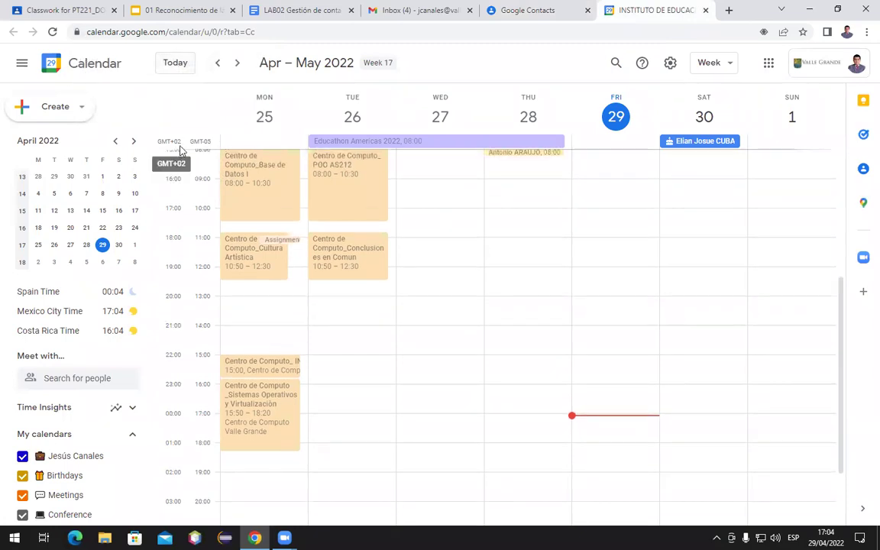
click(217, 62)
click(217, 63)
click(217, 63)
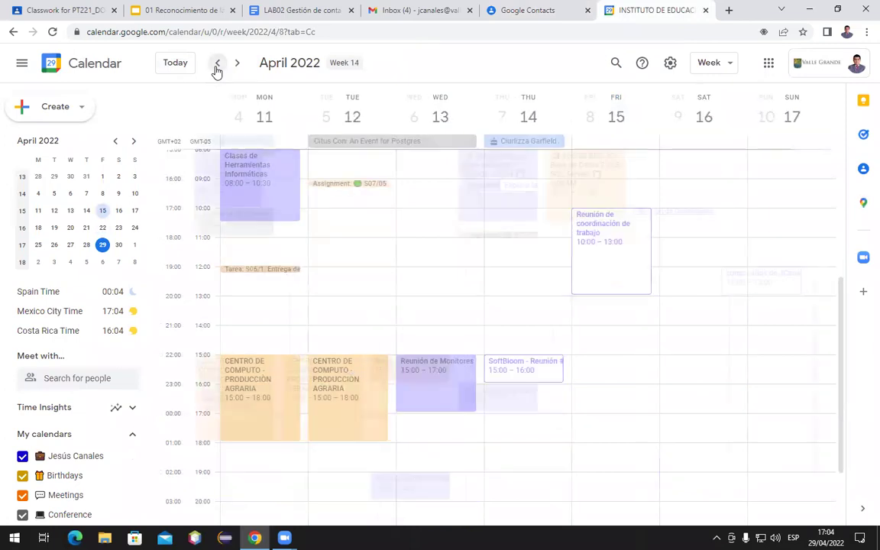
click(217, 64)
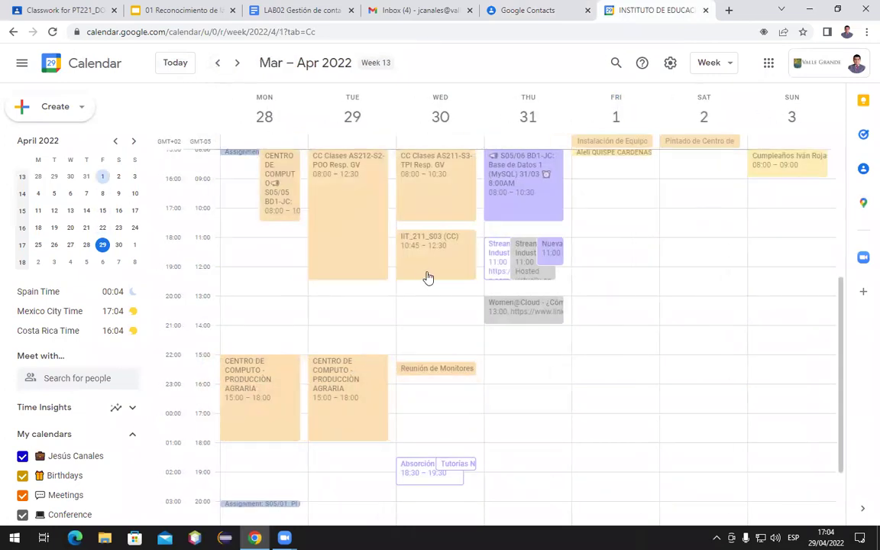
scroll(306, 176, up, 3)
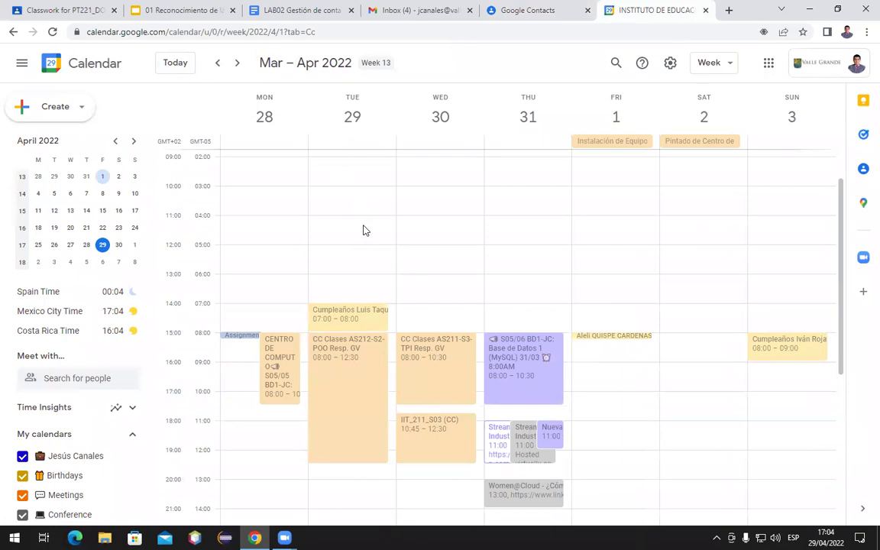
scroll(364, 230, up, 1)
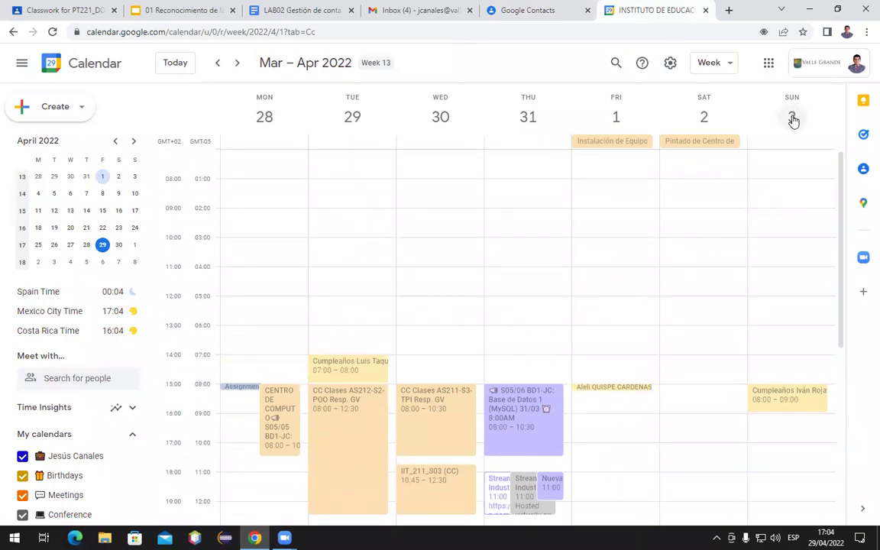
click(727, 65)
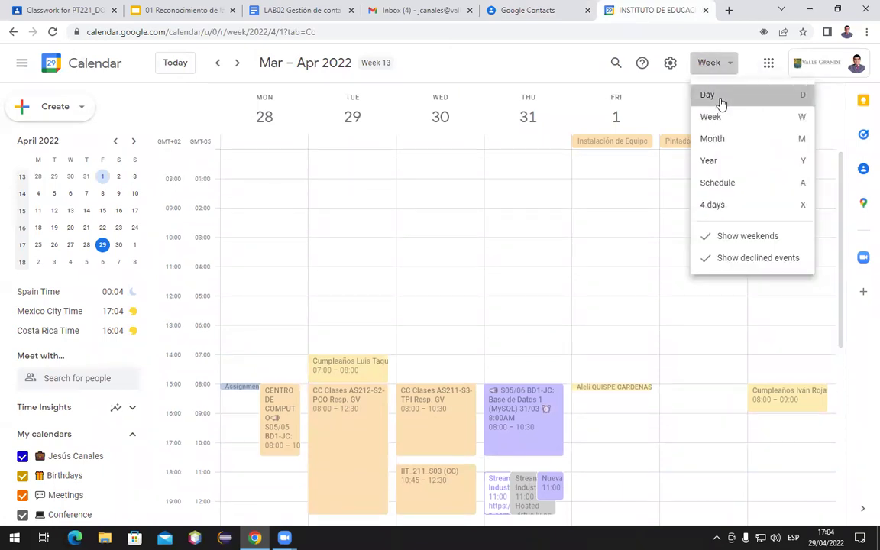
click(707, 95)
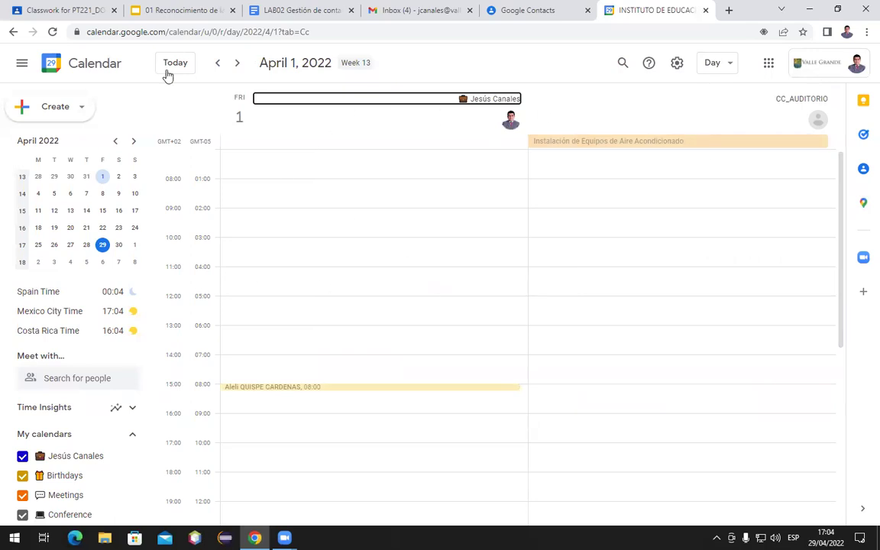
Step back day by day to the March 3 birthday, then close the Calendar tab
click(219, 64)
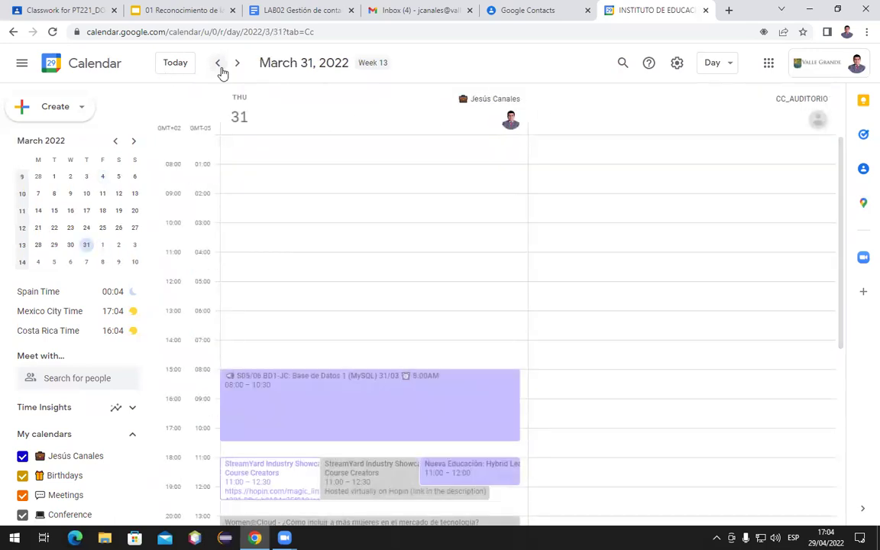
click(219, 64)
click(218, 64)
click(219, 64)
click(219, 64)
click(219, 64)
click(218, 64)
click(219, 65)
click(219, 65)
click(218, 65)
click(218, 65)
click(218, 65)
click(219, 65)
click(218, 65)
click(218, 65)
click(218, 65)
click(218, 65)
click(218, 65)
click(219, 65)
click(219, 65)
click(218, 65)
click(219, 65)
click(218, 65)
click(218, 65)
click(218, 64)
click(218, 64)
click(218, 65)
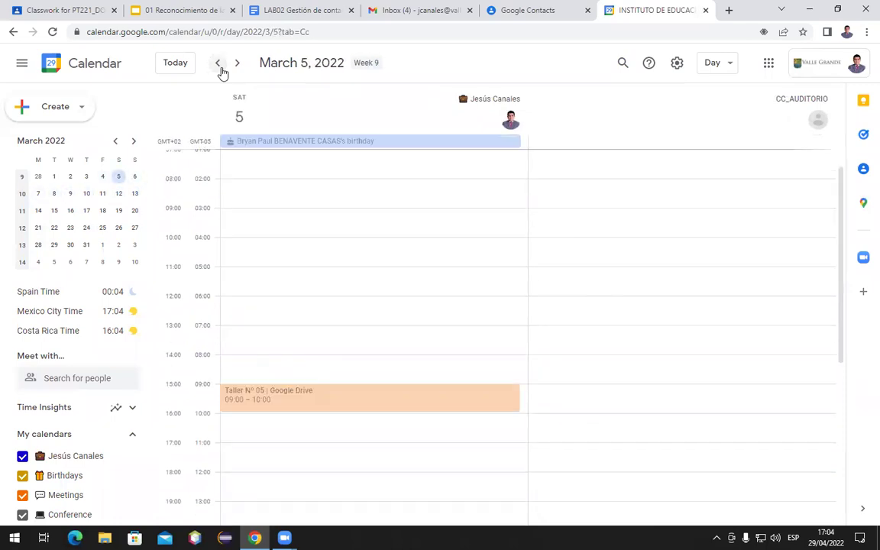
click(219, 67)
click(220, 67)
scroll(375, 266, up, 1)
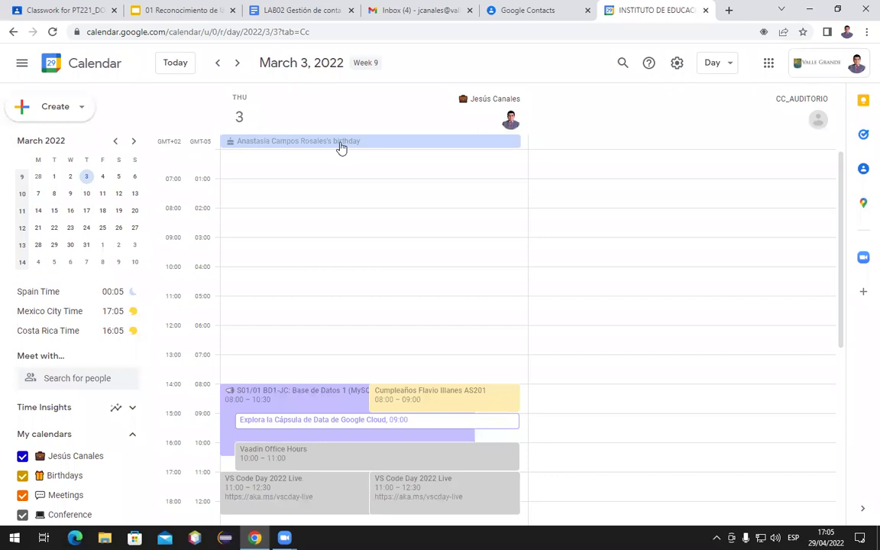
click(706, 10)
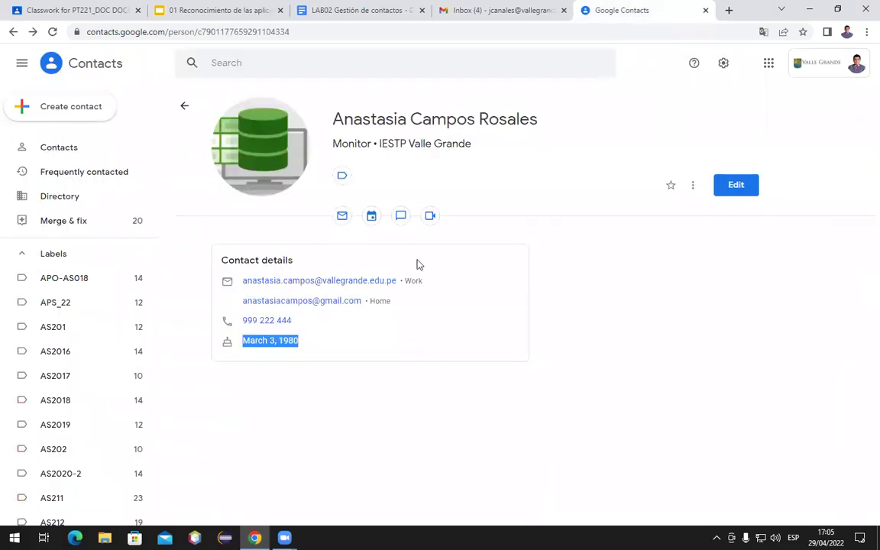
Clear the birthday selection, discard the Gmail draft, try the video call option, and go back to the 477-contact list
click(590, 330)
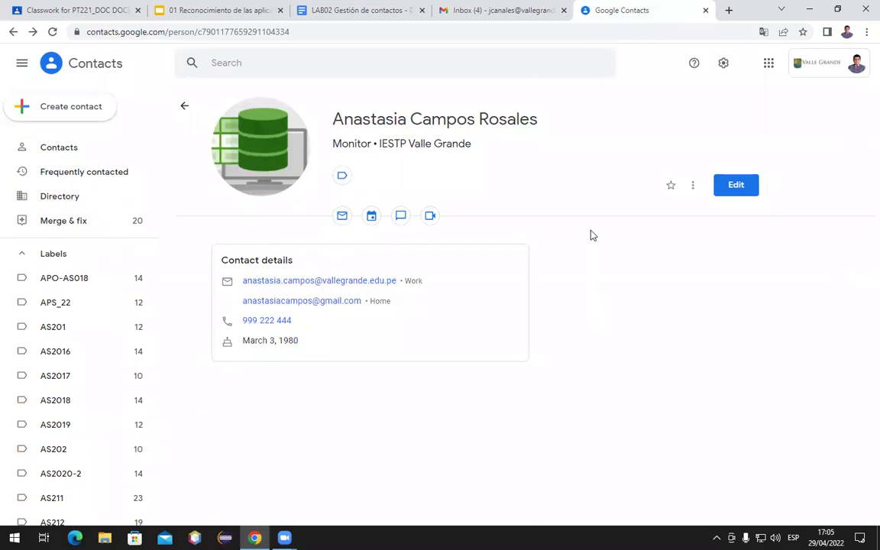
click(489, 15)
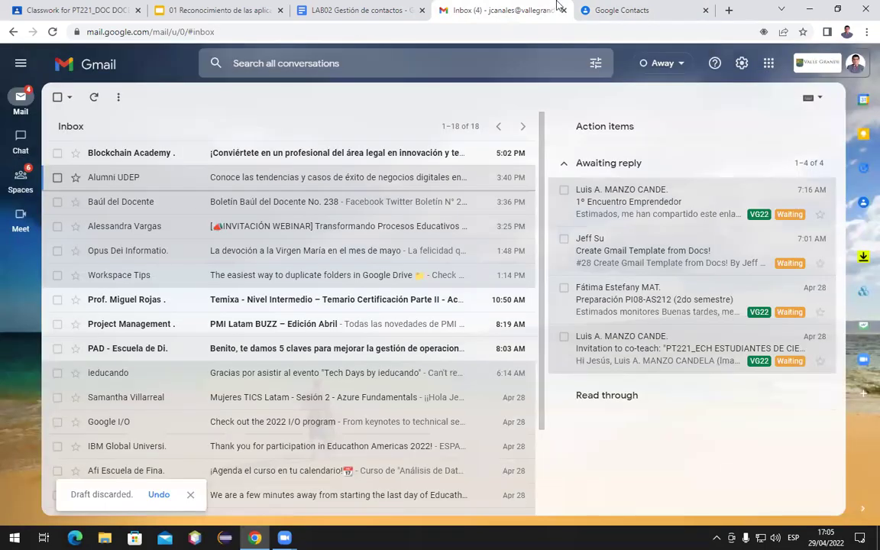
click(625, 10)
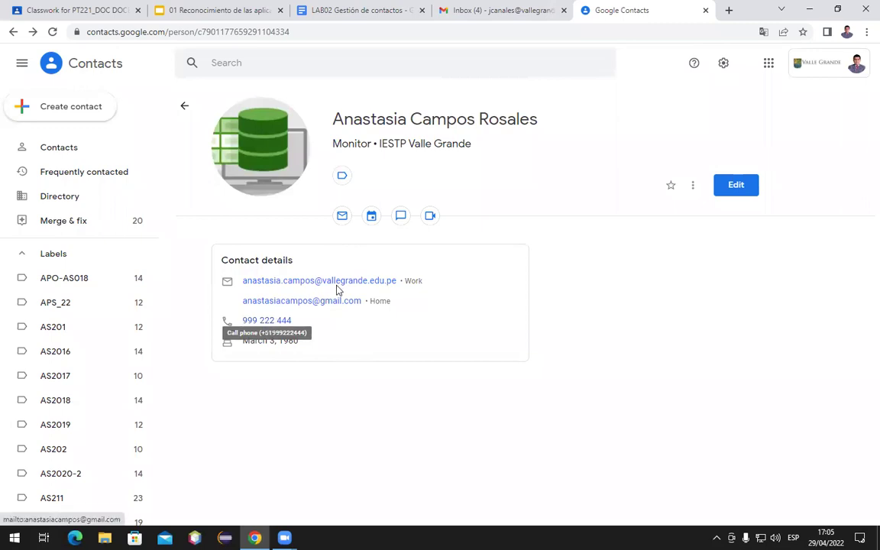
click(428, 219)
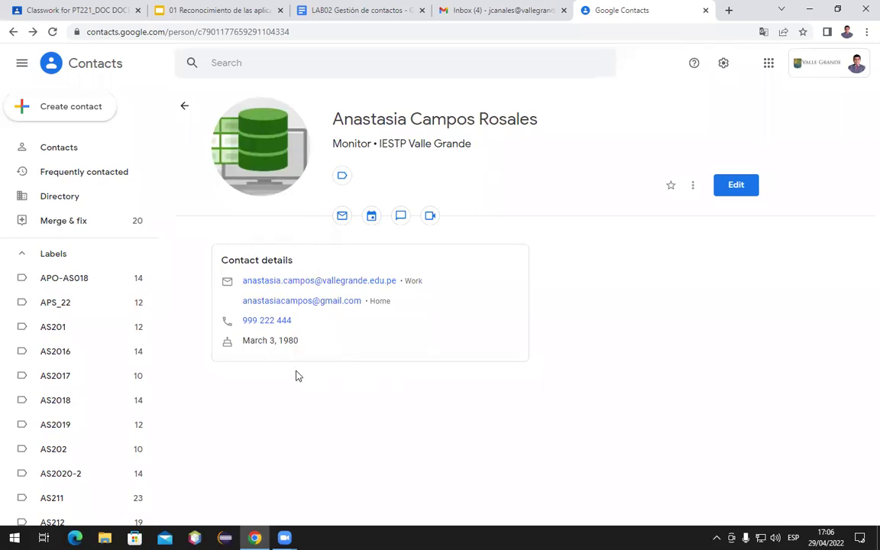
click(46, 149)
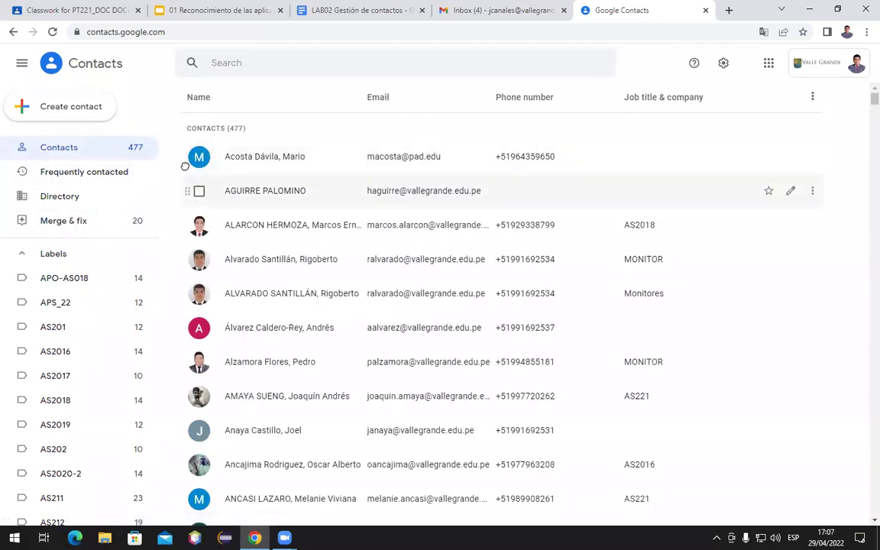
Show the Create contact menu, then go to the PT221_DOC Classwork page and collapse Taller 01
click(35, 113)
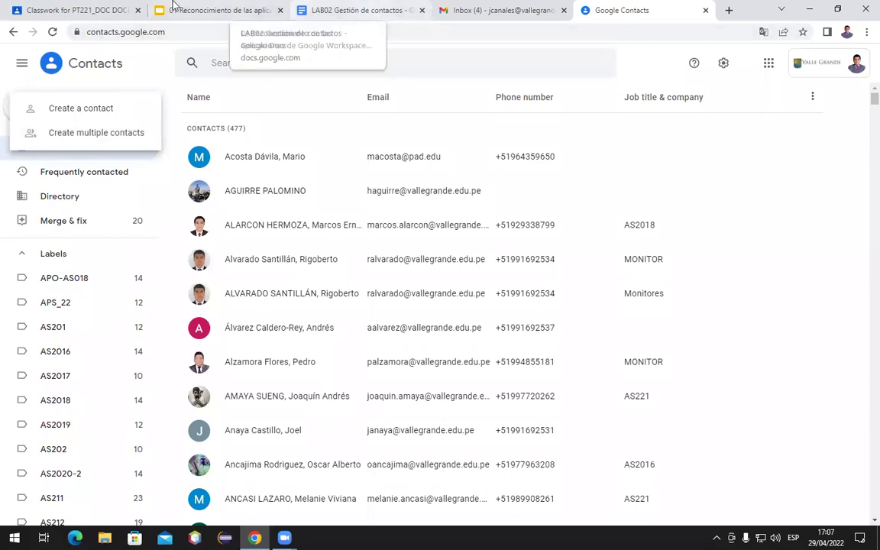
click(37, 9)
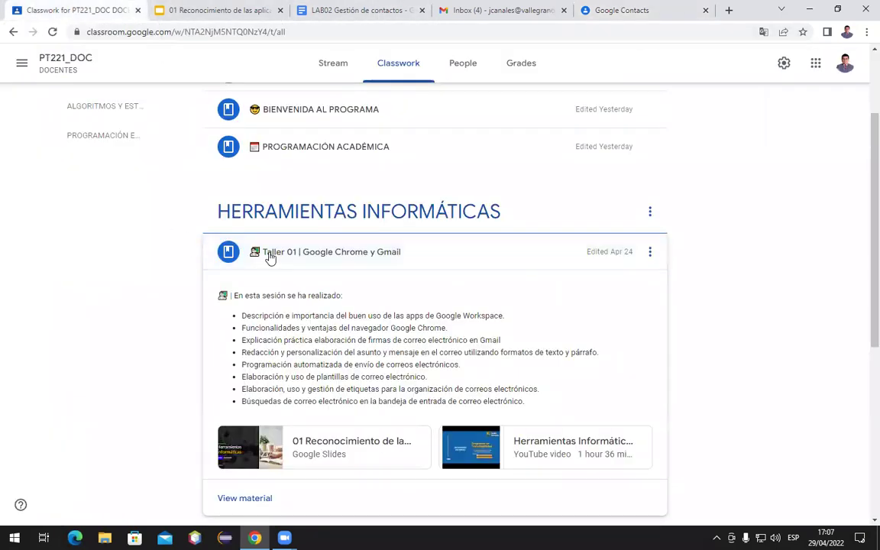
click(271, 255)
Open the LP | Google Contacts & Drive draft for editing and assign it to all students
scroll(271, 258, down, 1)
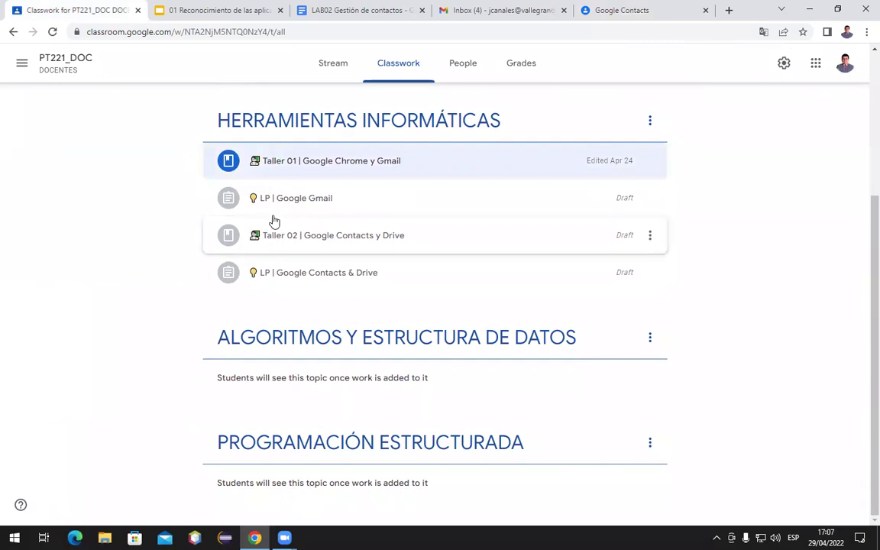
click(282, 286)
scroll(281, 286, down, 2)
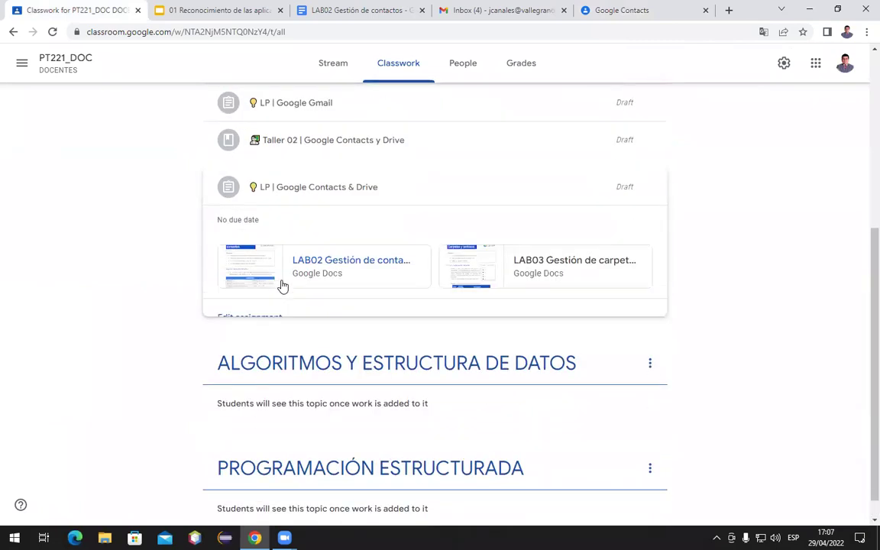
click(256, 319)
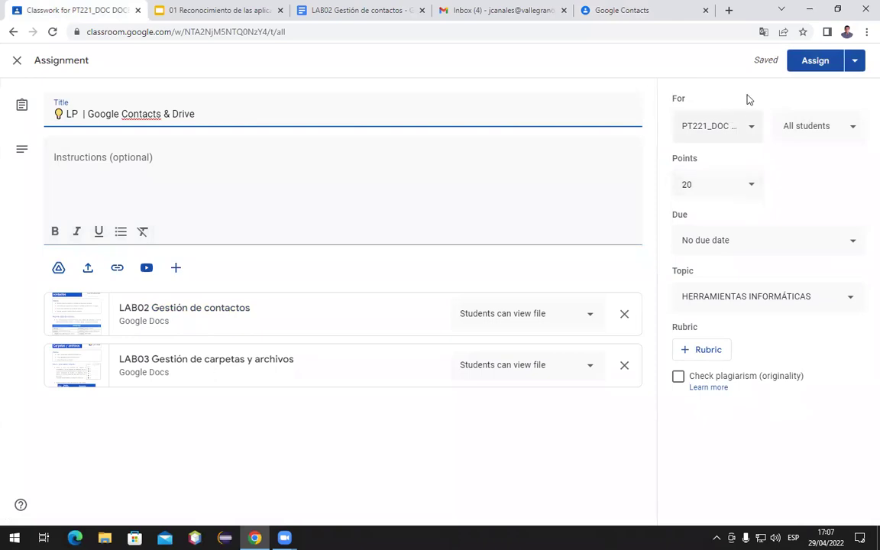
click(795, 61)
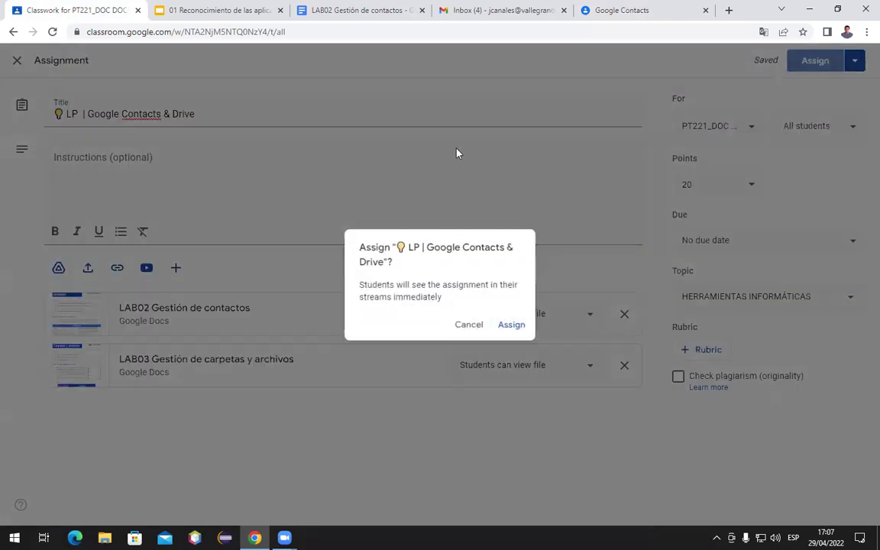
click(514, 326)
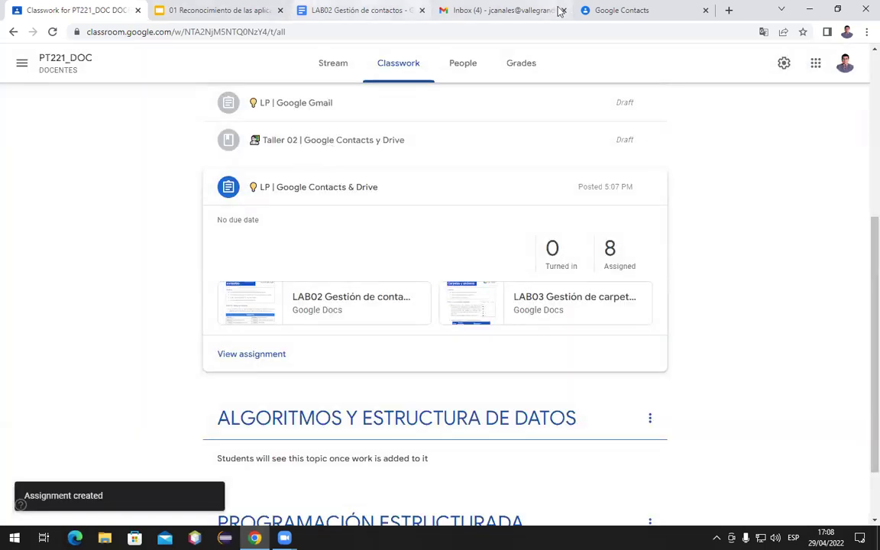
click(521, 10)
Open a new browser tab at classroom.google.com
click(771, 64)
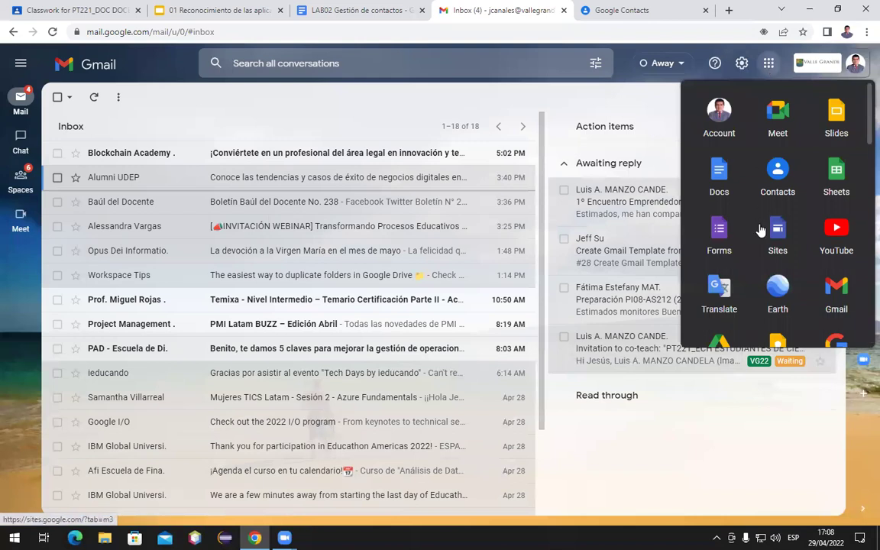
scroll(760, 229, down, 5)
scroll(761, 230, down, 2)
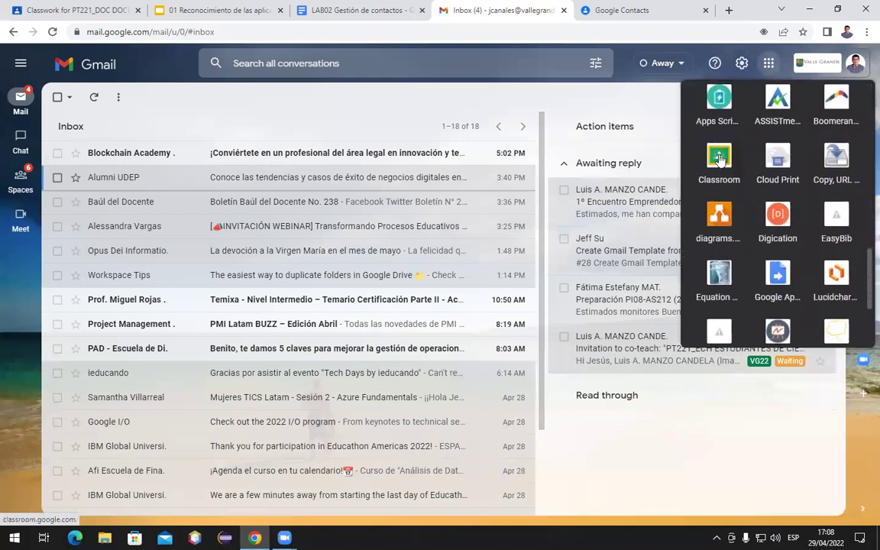
click(627, 11)
click(728, 10)
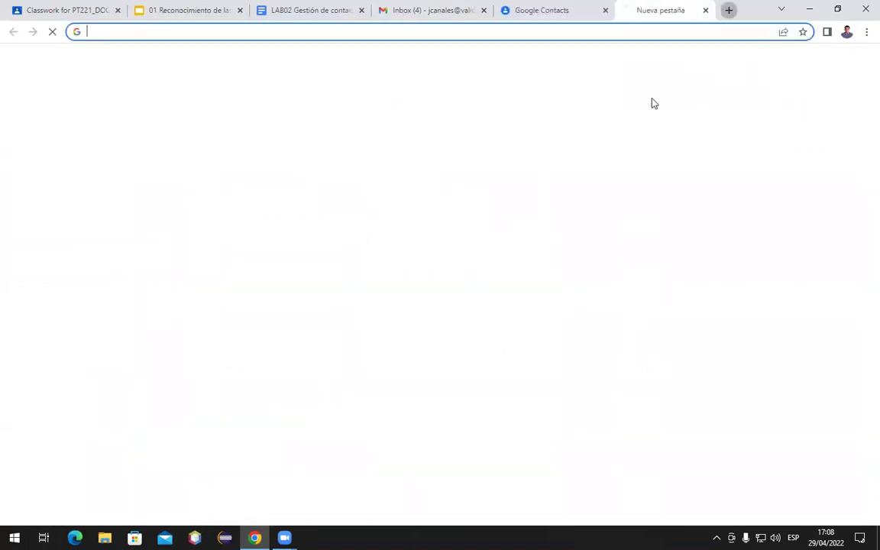
text(class)
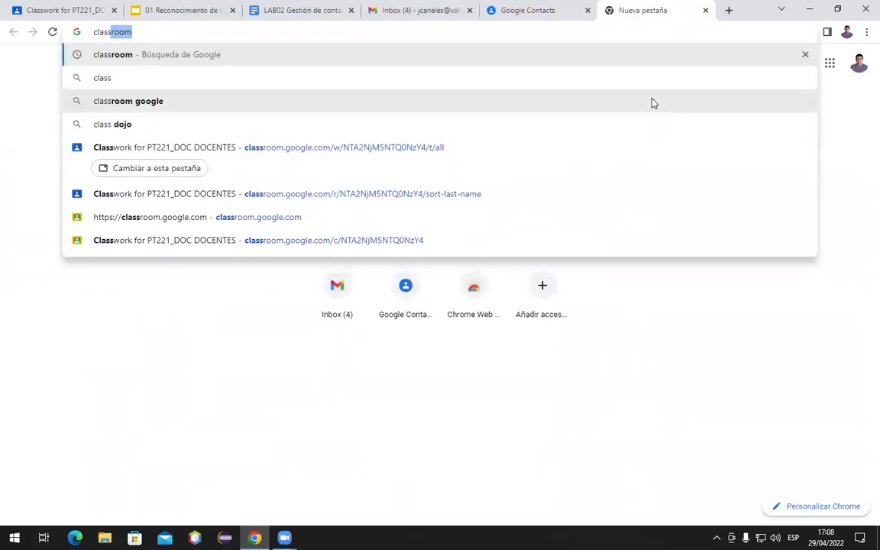
text(room.google.com)
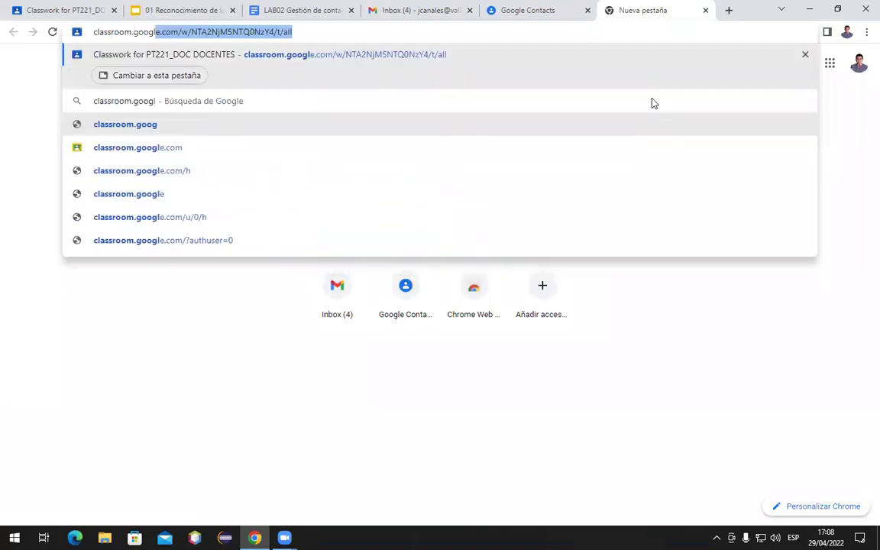
key(Return)
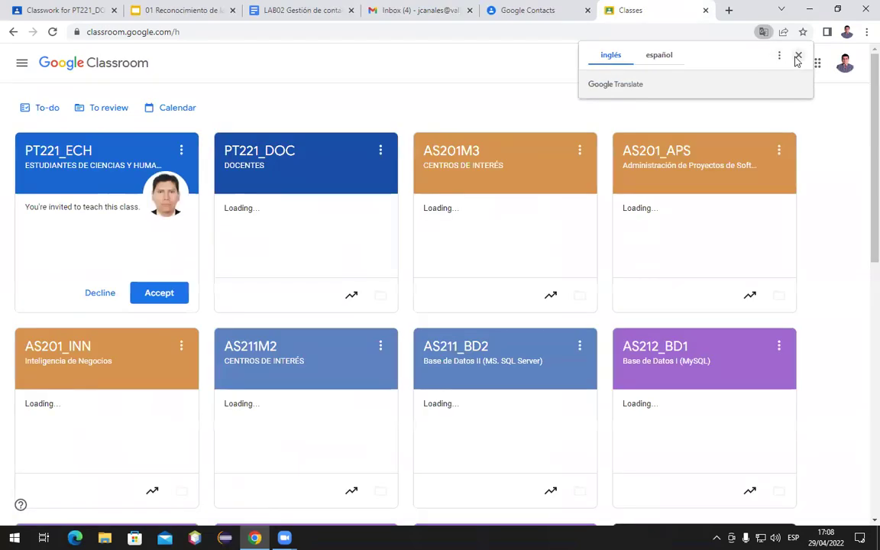
Go to the PT221_DOC class's Classwork and open the lesson's LAB02 attachment
click(798, 55)
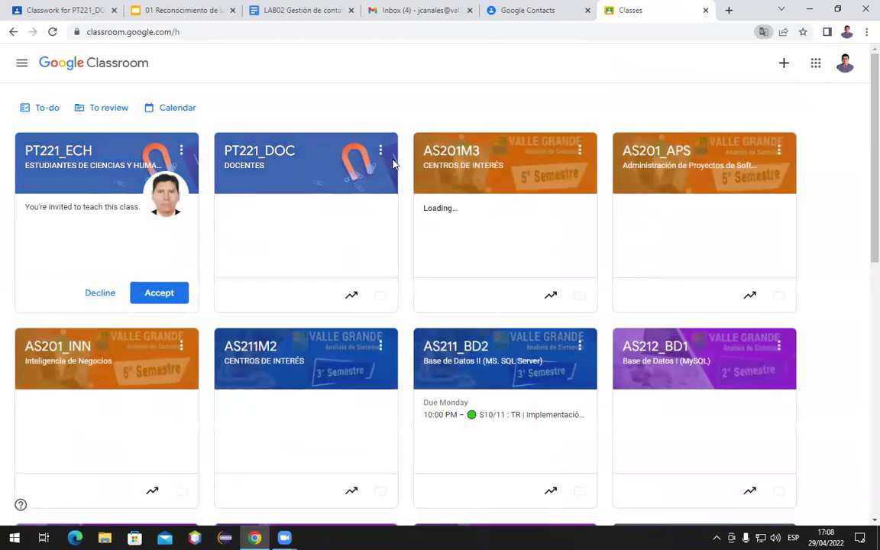
click(261, 156)
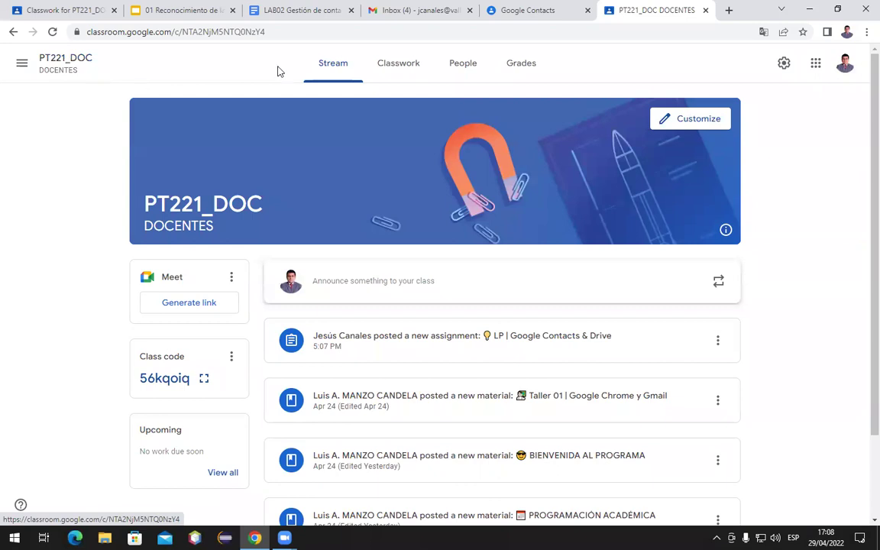
click(392, 74)
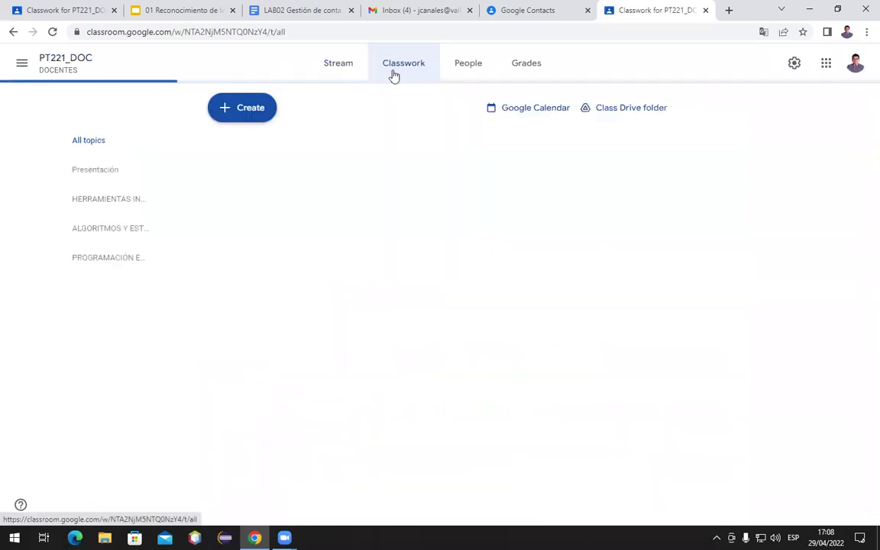
scroll(400, 236, down, 3)
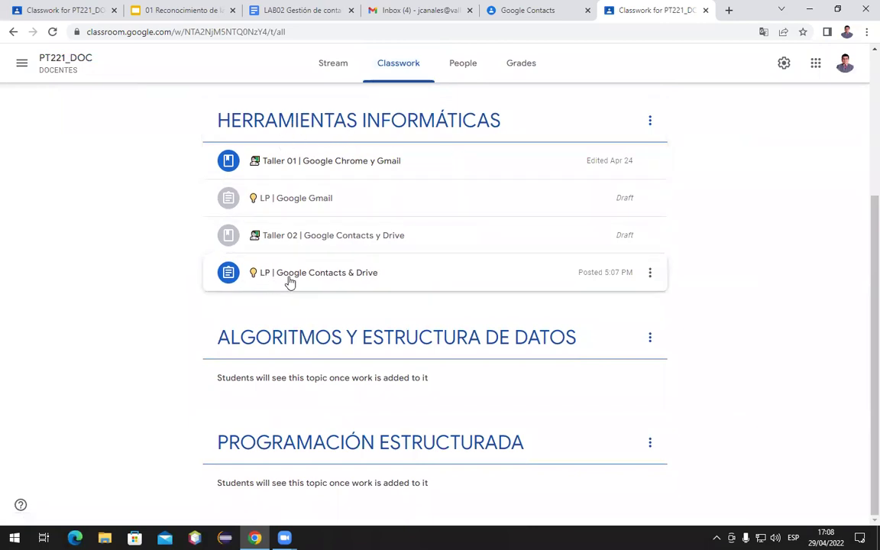
click(364, 288)
scroll(287, 286, down, 2)
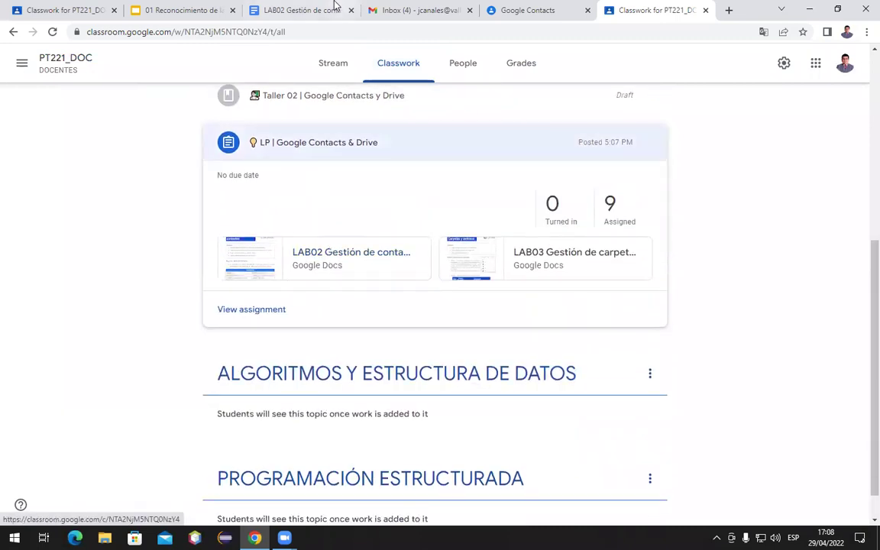
click(305, 15)
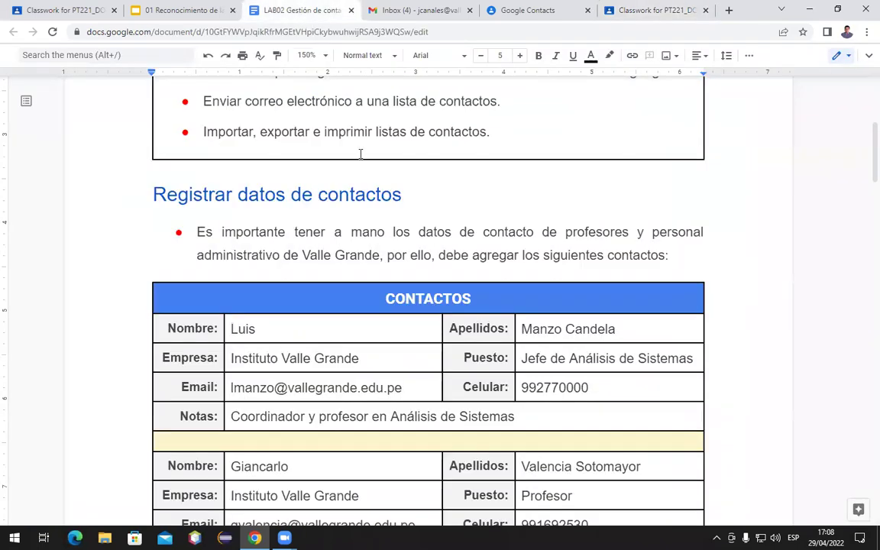
scroll(361, 153, up, 5)
Hide the LAB02 document's menus, select the first objective bullet, and glance at Google Contacts
click(867, 58)
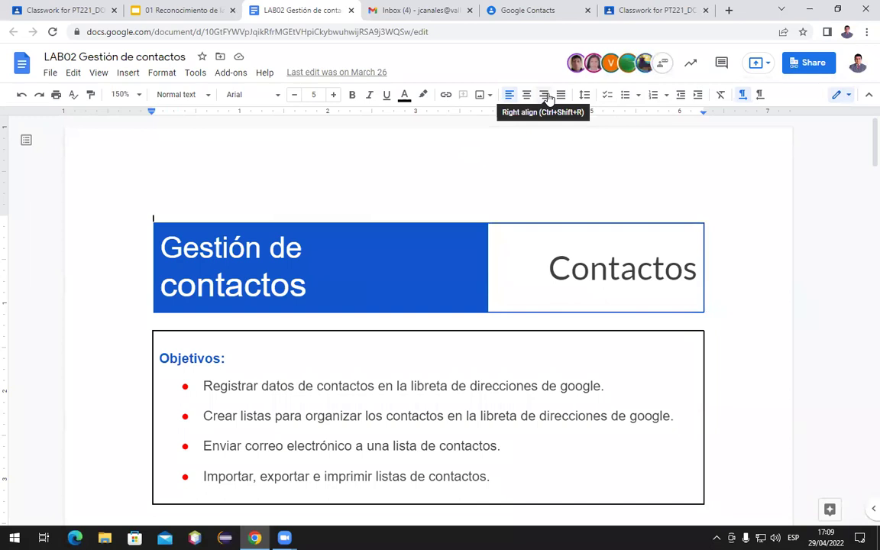
click(869, 94)
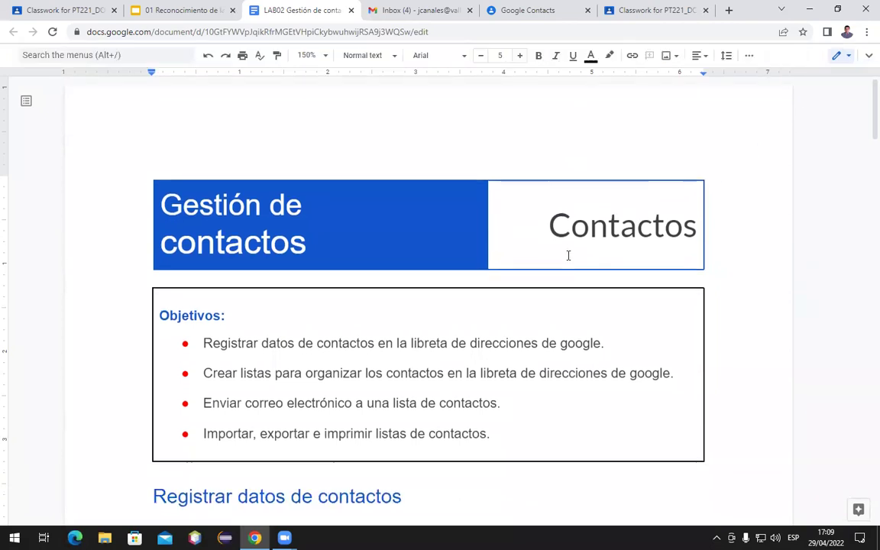
scroll(568, 255, down, 5)
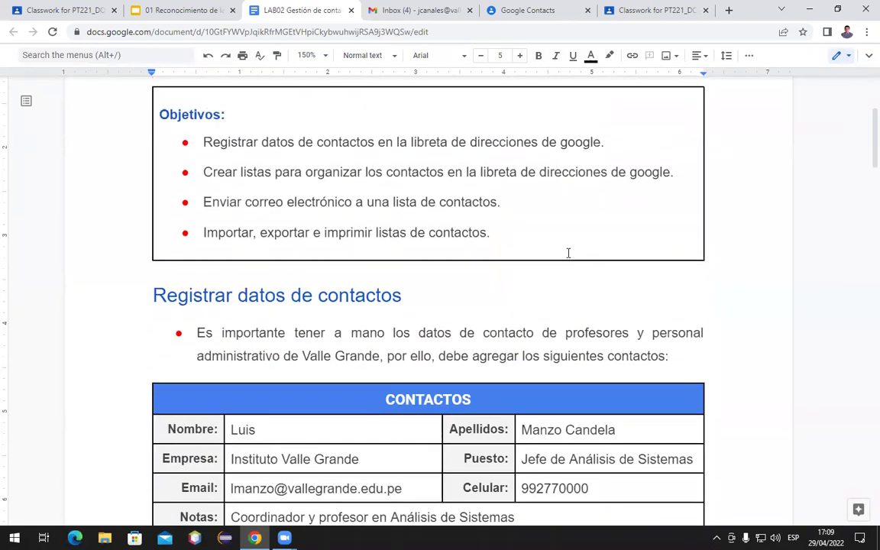
scroll(568, 252, up, 1)
drag(204, 163, 605, 163)
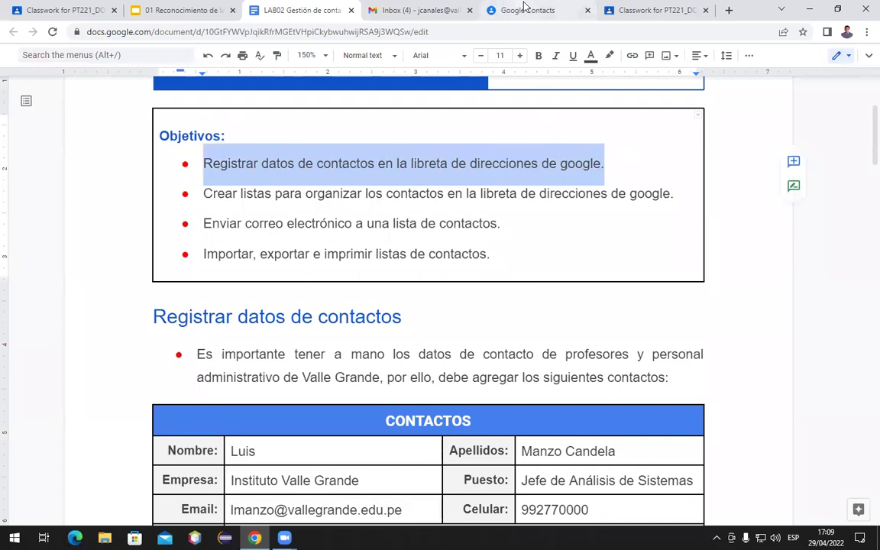
click(492, 10)
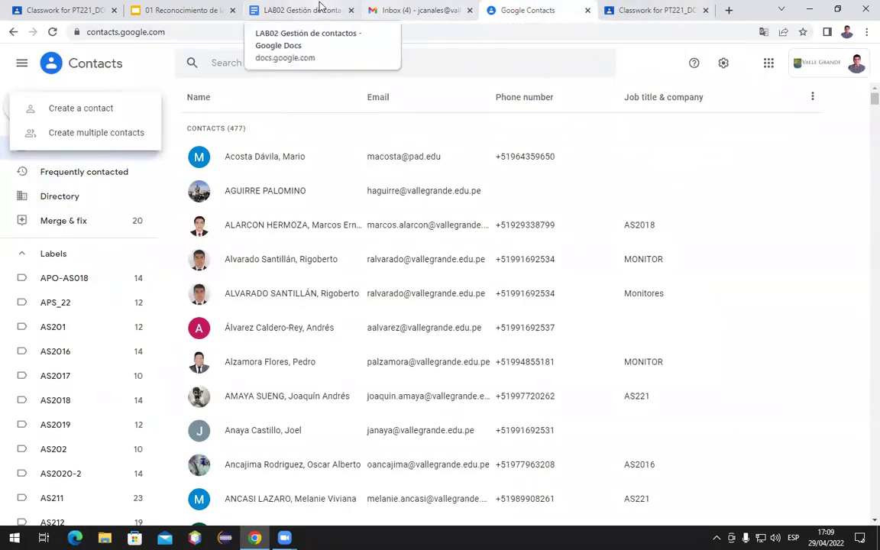
click(298, 10)
Scroll through the LAB02 CONTACTOS table of Instituto Valle Grande staff
scroll(329, 279, down, 2)
mouse_move(343, 291)
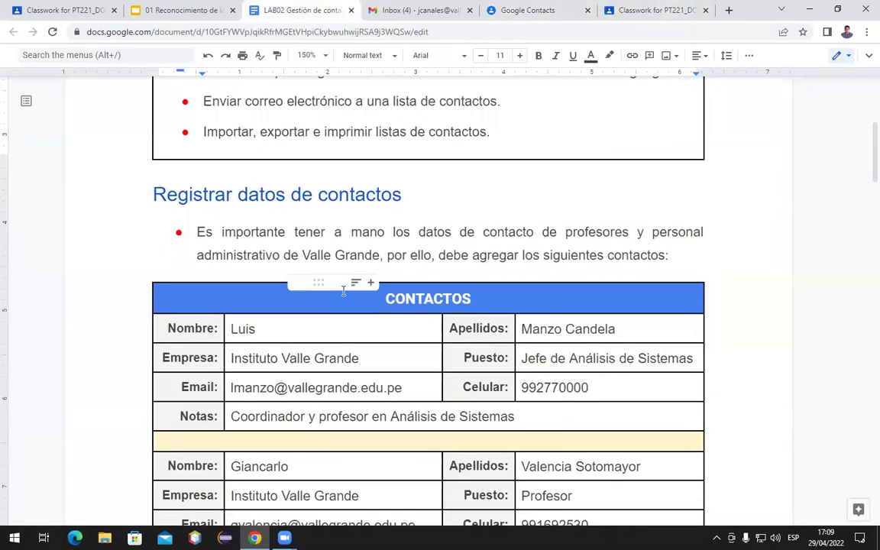
scroll(344, 290, down, 2)
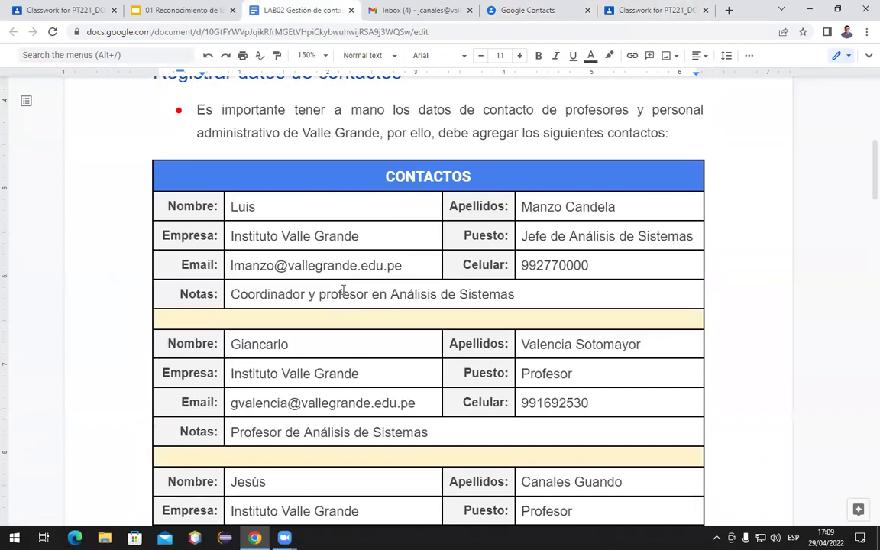
scroll(344, 290, down, 1)
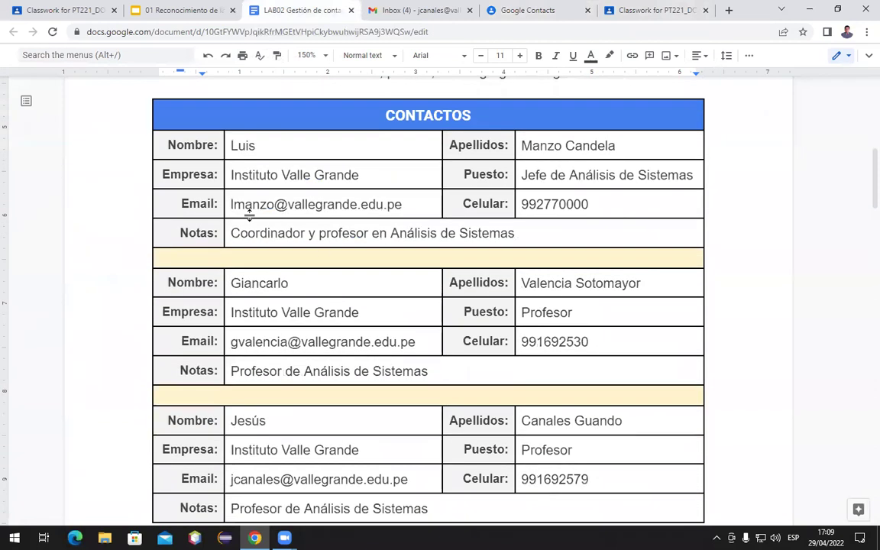
scroll(321, 195, down, 6)
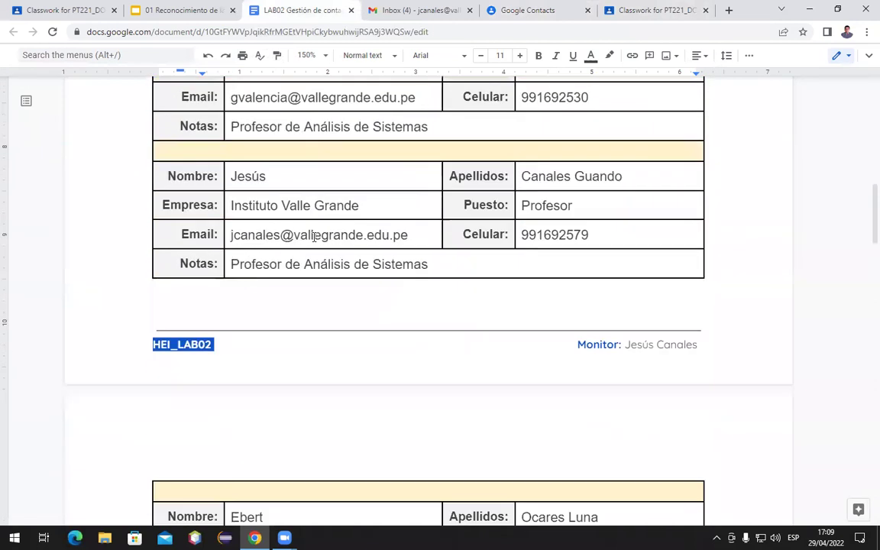
scroll(314, 237, down, 8)
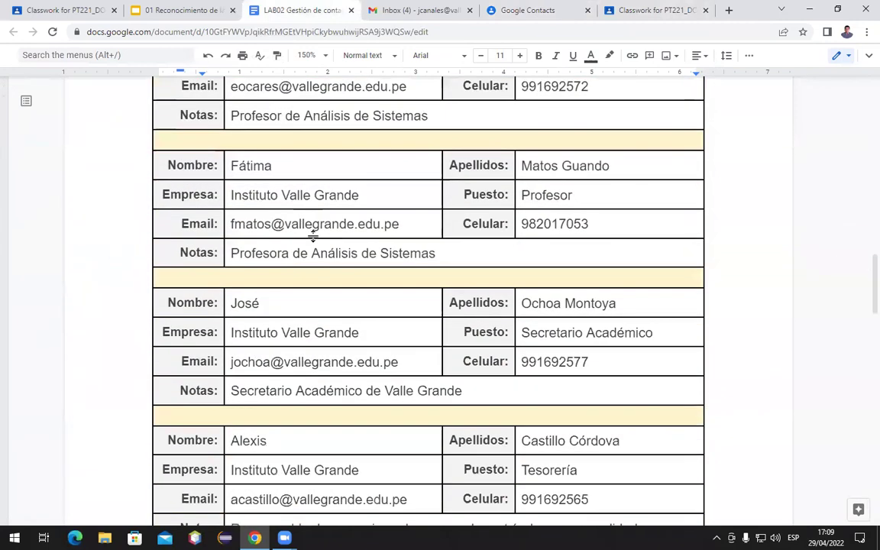
scroll(316, 237, down, 4)
scroll(325, 233, up, 7)
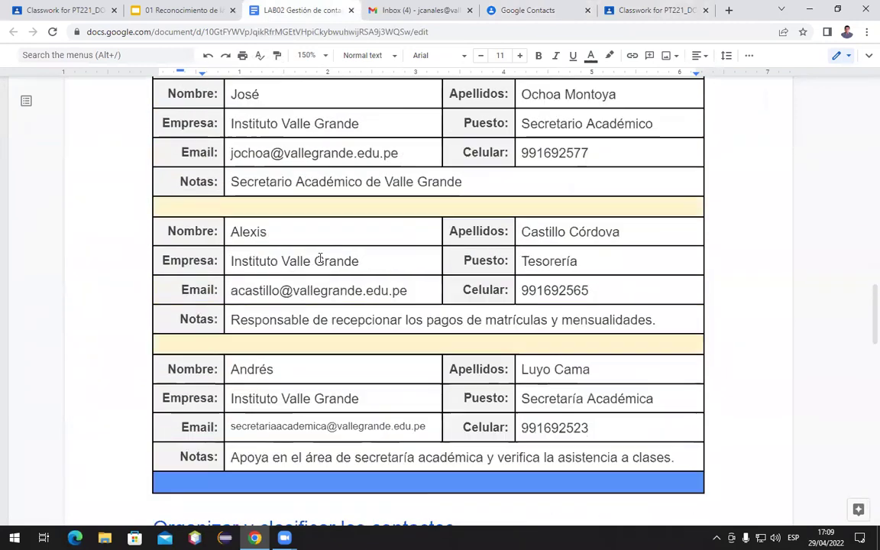
scroll(319, 254, up, 8)
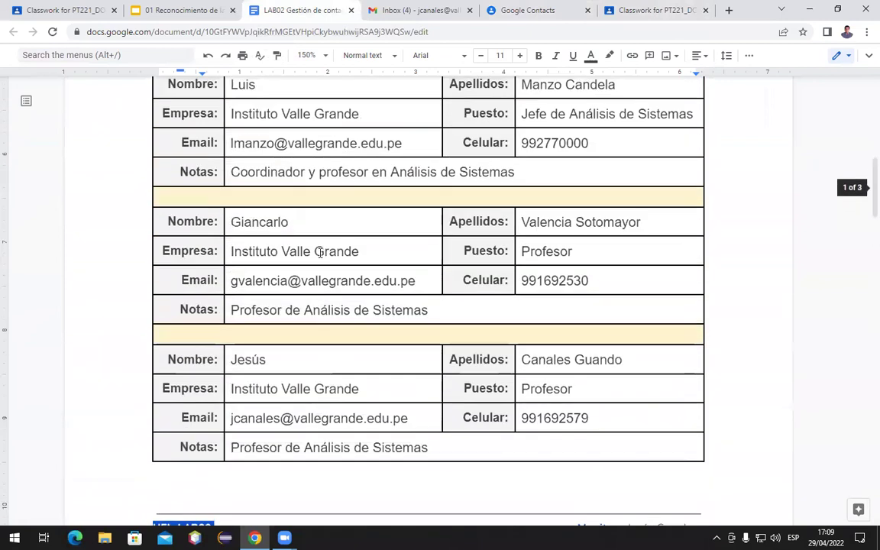
scroll(320, 253, up, 1)
scroll(320, 253, down, 1)
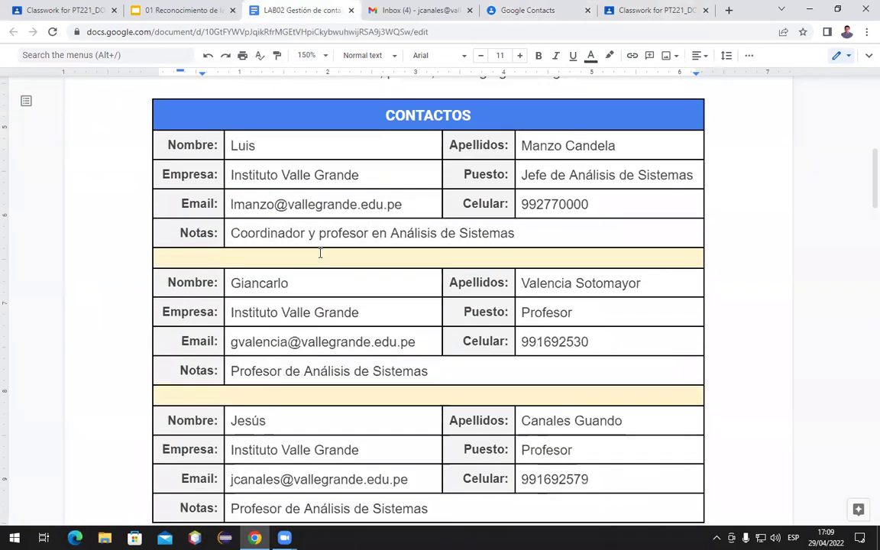
Go through the first contact's Nombre, Apellidos, Empresa, Puesto, Email, Celular and Notas fields
click(250, 144)
click(582, 145)
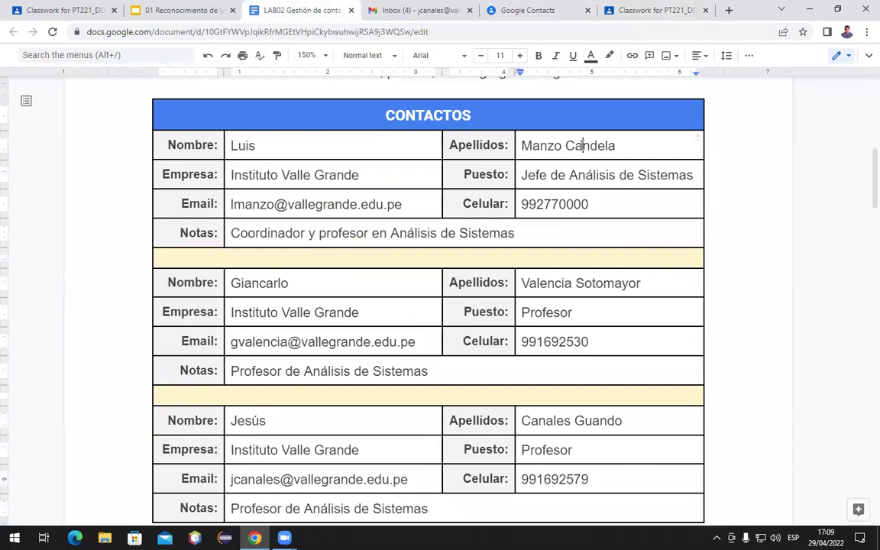
click(269, 174)
click(577, 175)
click(253, 204)
click(565, 204)
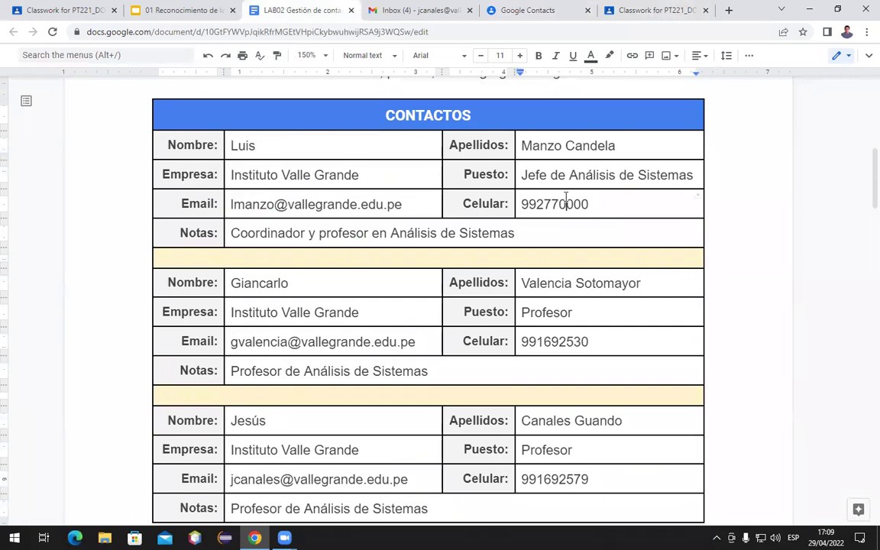
click(251, 229)
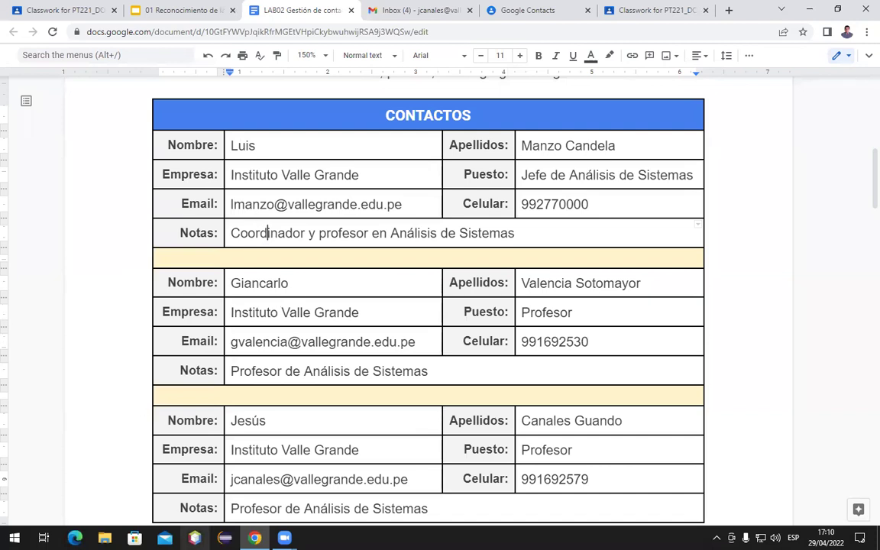
Review the CONTACTOS table again after briefly switching to another program
click(223, 530)
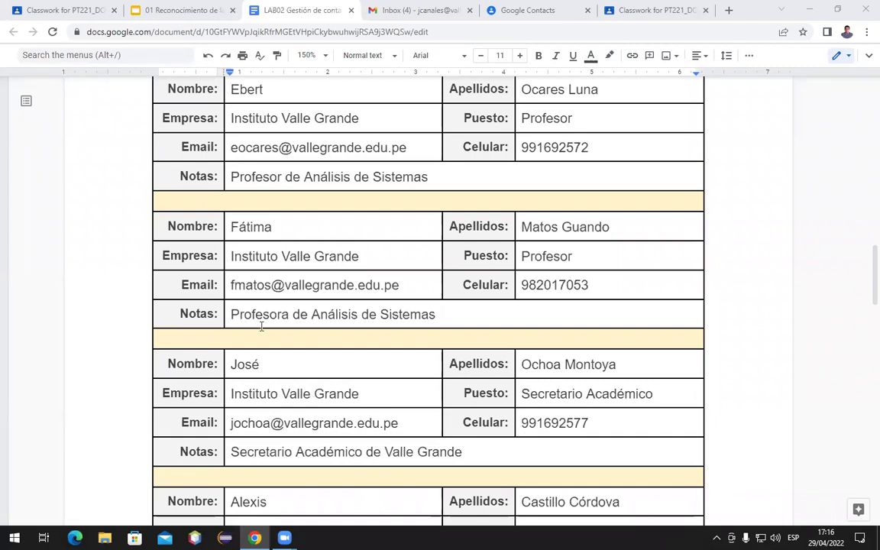
scroll(261, 327, up, 2)
scroll(262, 326, down, 4)
scroll(263, 326, down, 3)
scroll(263, 326, up, 8)
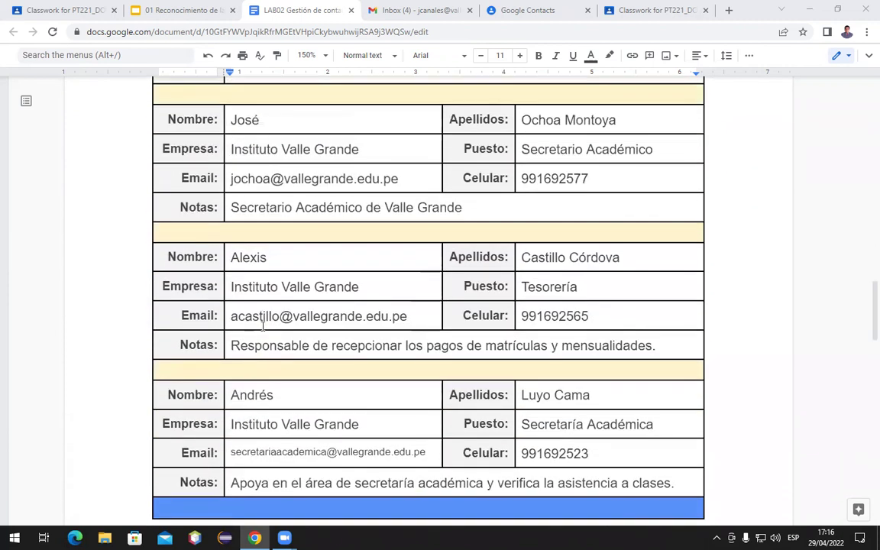
scroll(263, 326, up, 13)
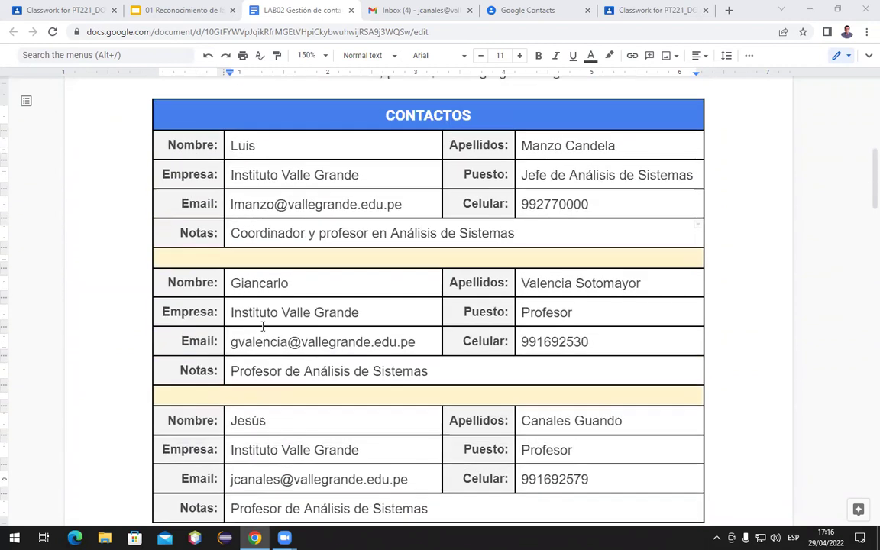
scroll(261, 323, down, 3)
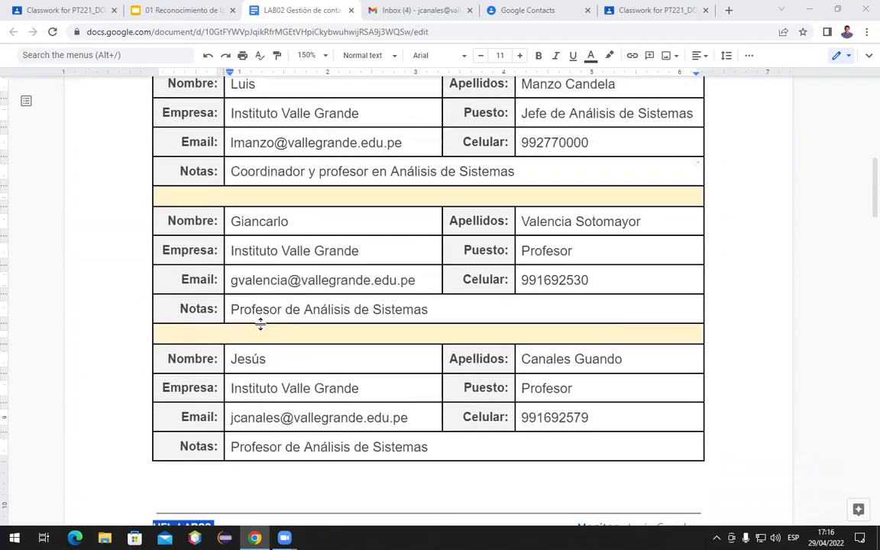
scroll(260, 321, up, 3)
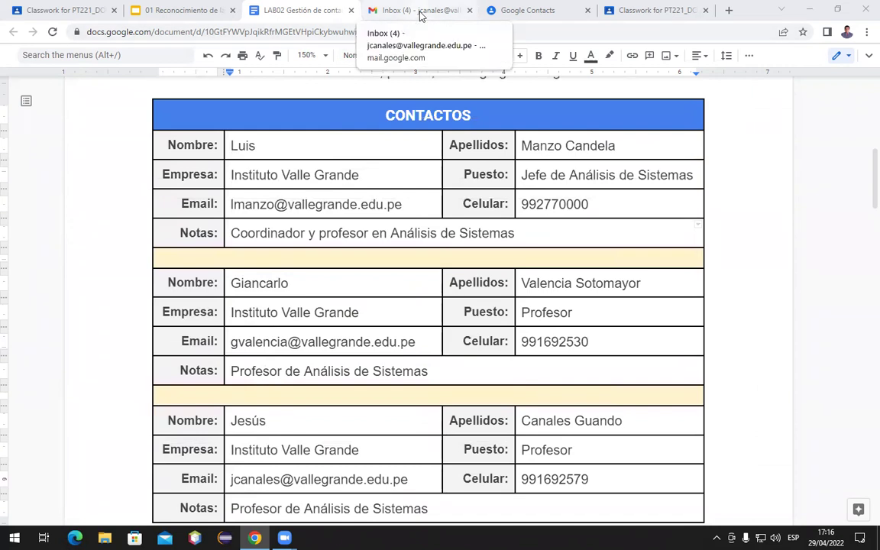
click(419, 12)
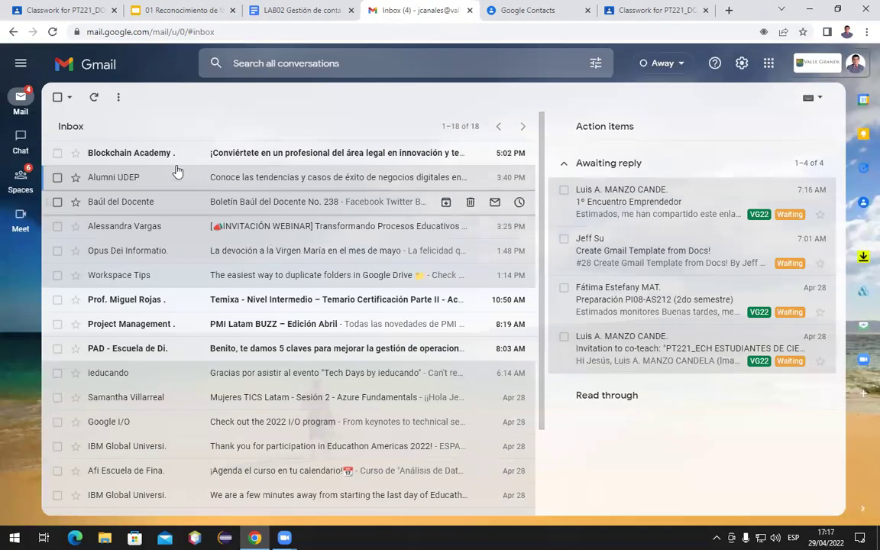
Compose a new Gmail message, start typing a recipient's name, erase it and discard the draft
mouse_move(20, 95)
click(96, 104)
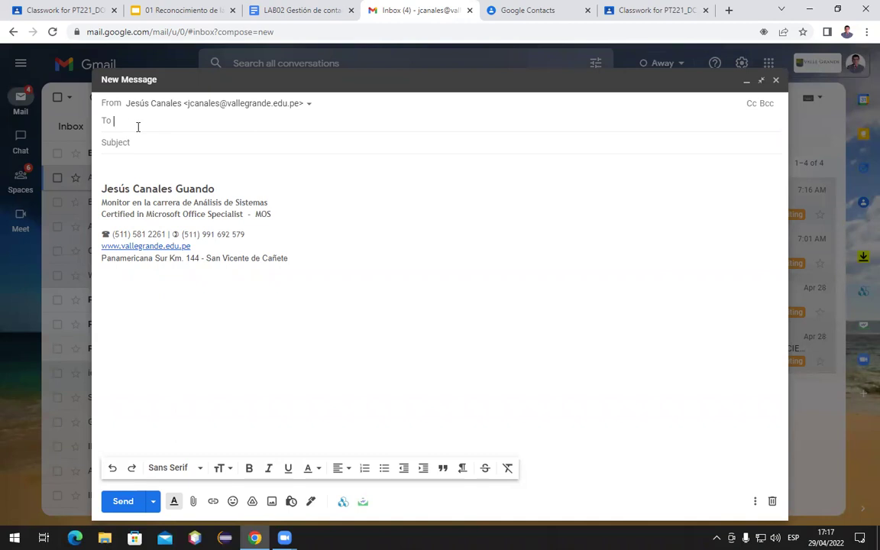
text(Lui)
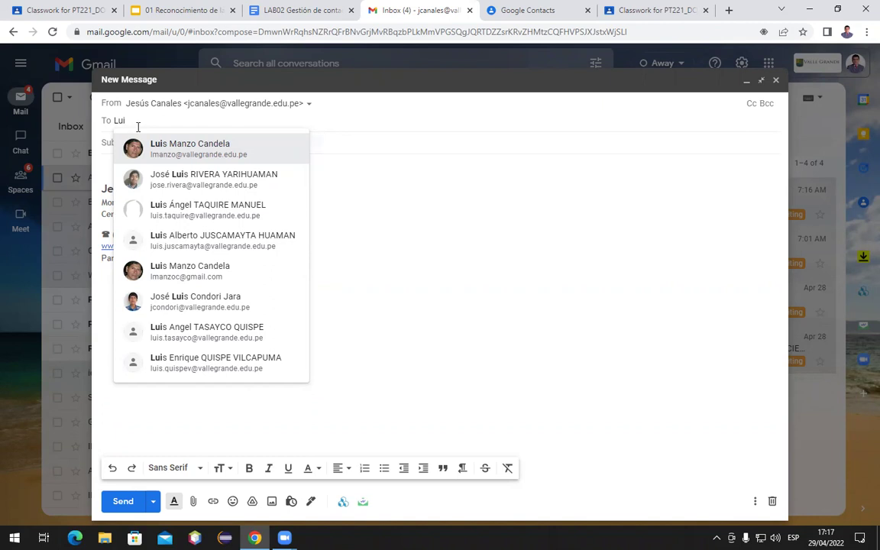
key(BackSpace)
key(BackSpace)
key(BackSpace)
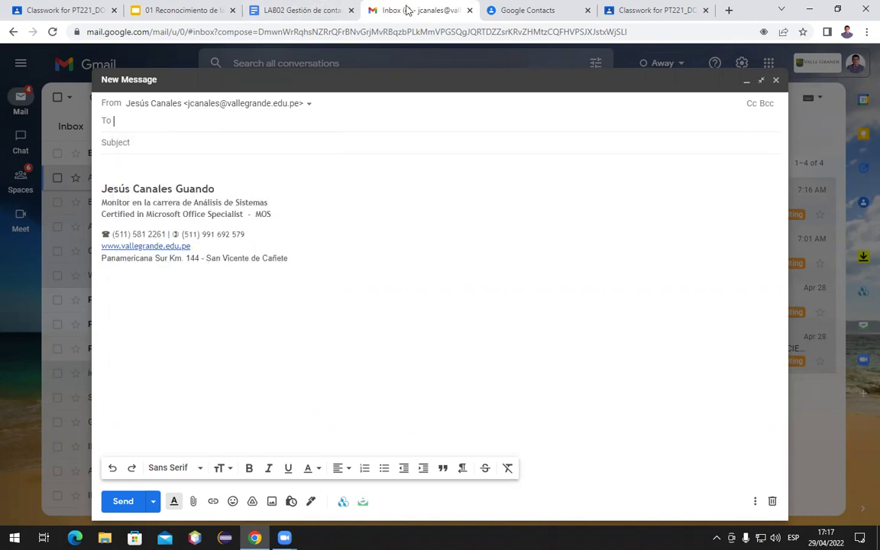
click(772, 501)
click(532, 10)
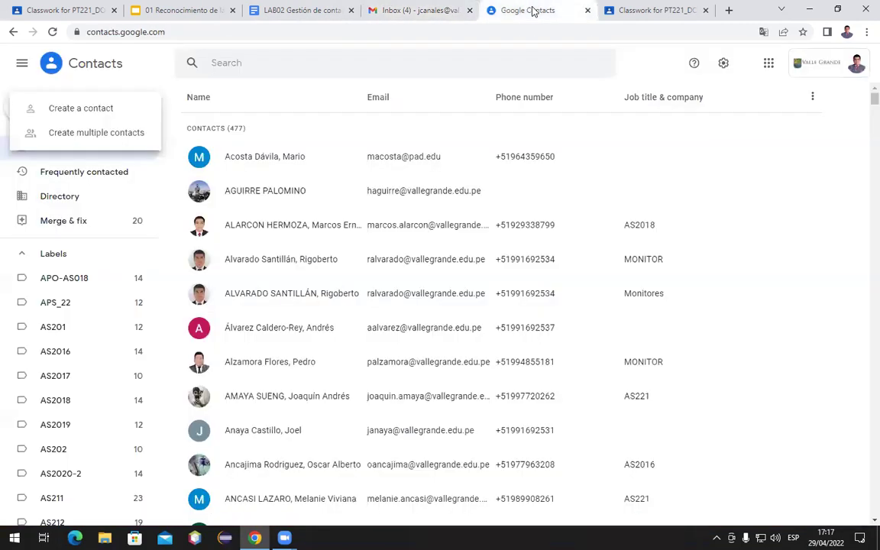
click(231, 99)
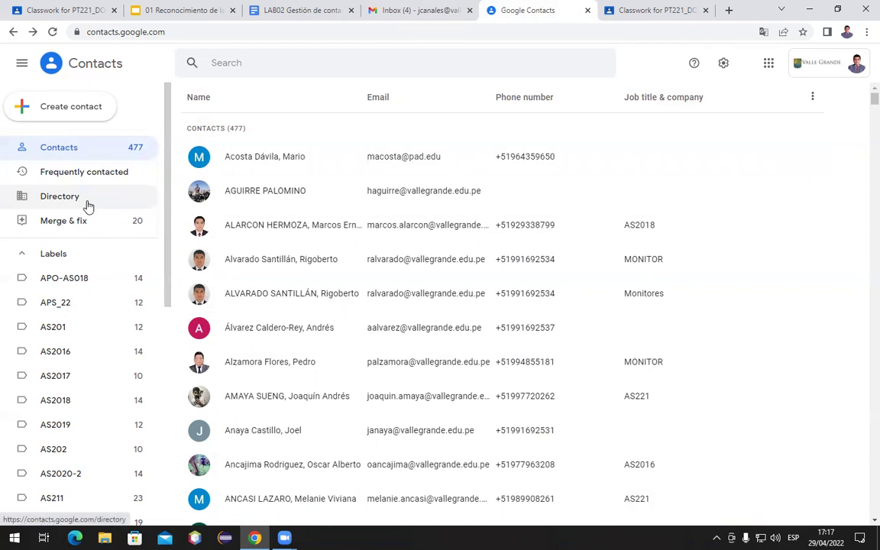
scroll(89, 261, down, 3)
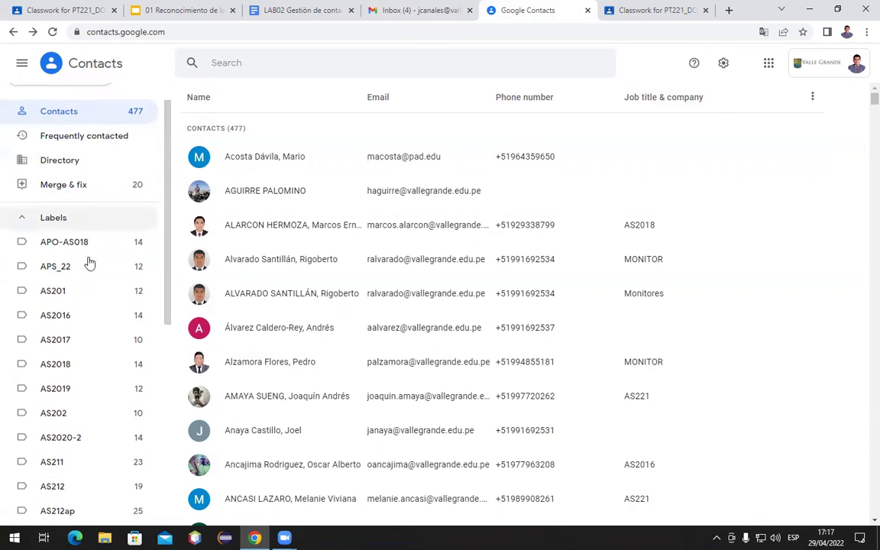
scroll(89, 261, down, 3)
scroll(89, 261, up, 3)
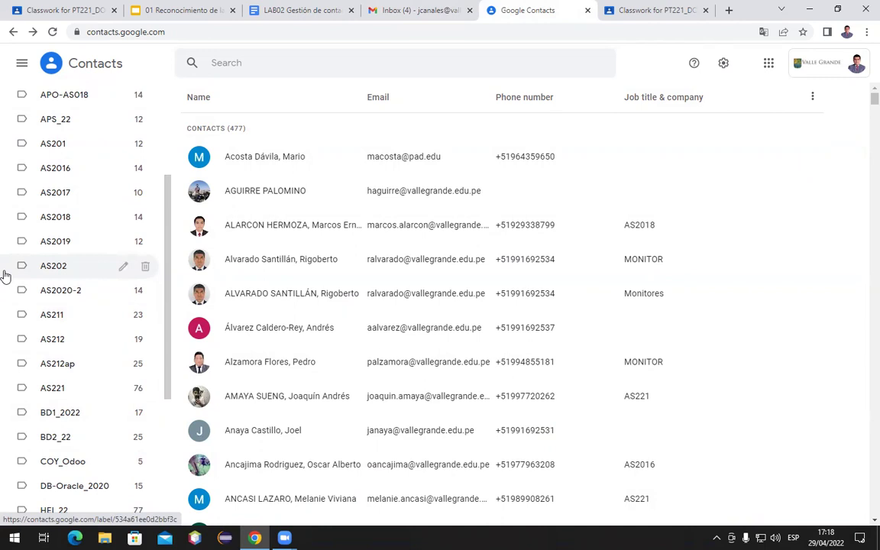
scroll(4, 275, down, 3)
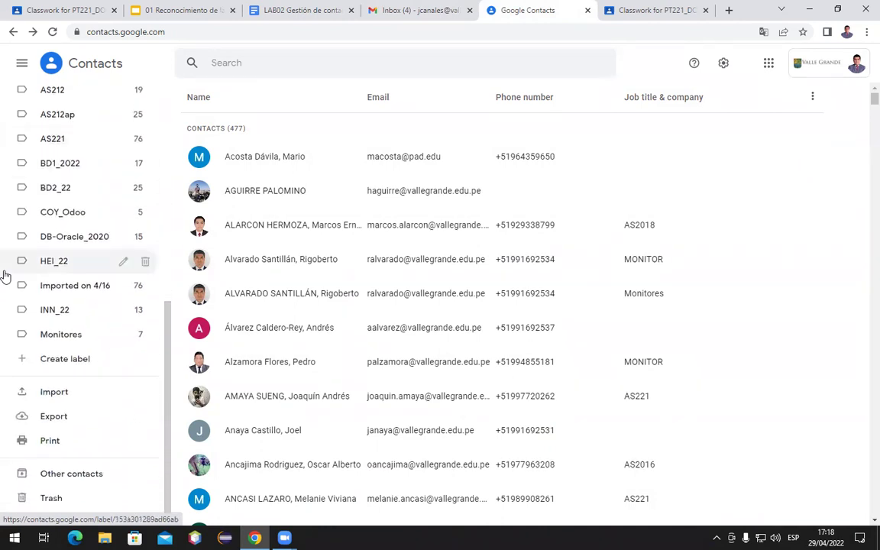
scroll(84, 153, up, 3)
scroll(83, 151, up, 2)
scroll(59, 312, down, 5)
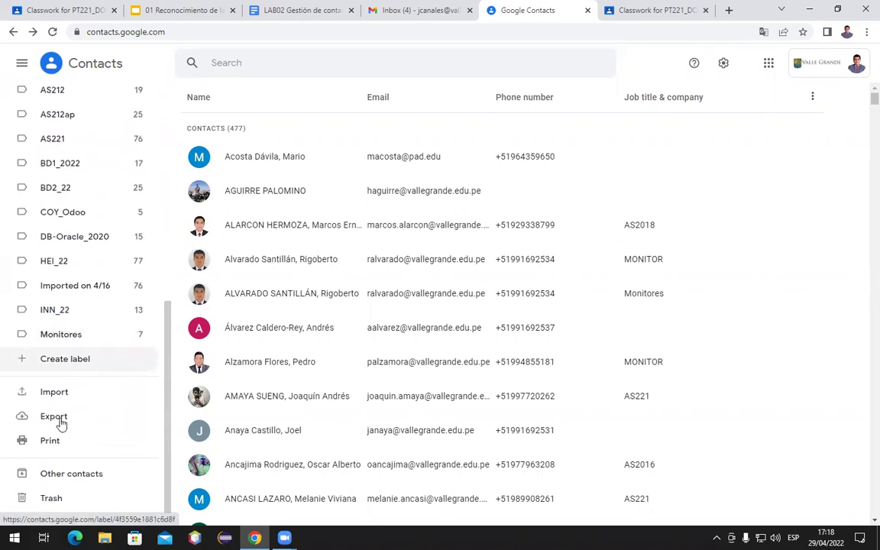
Create a new label named 'Colegas' from the sidebar and save it
click(59, 365)
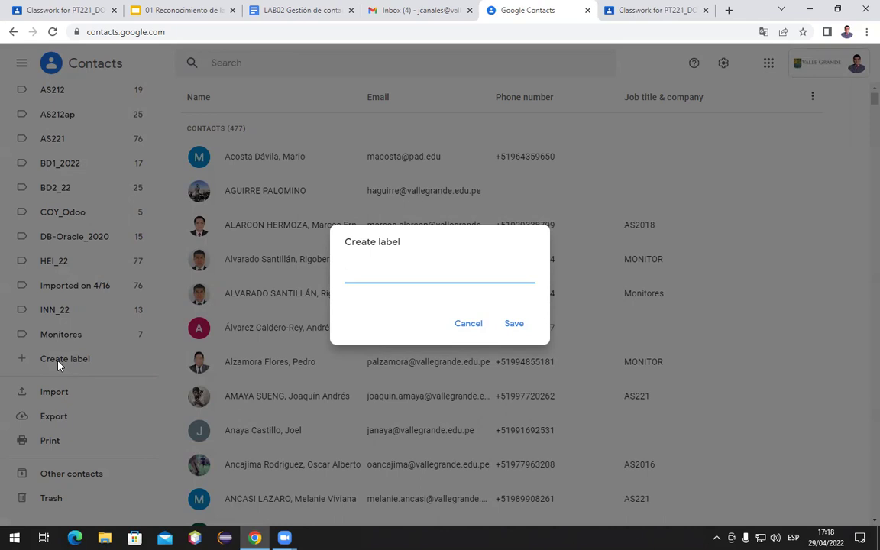
text(Colegas)
click(514, 324)
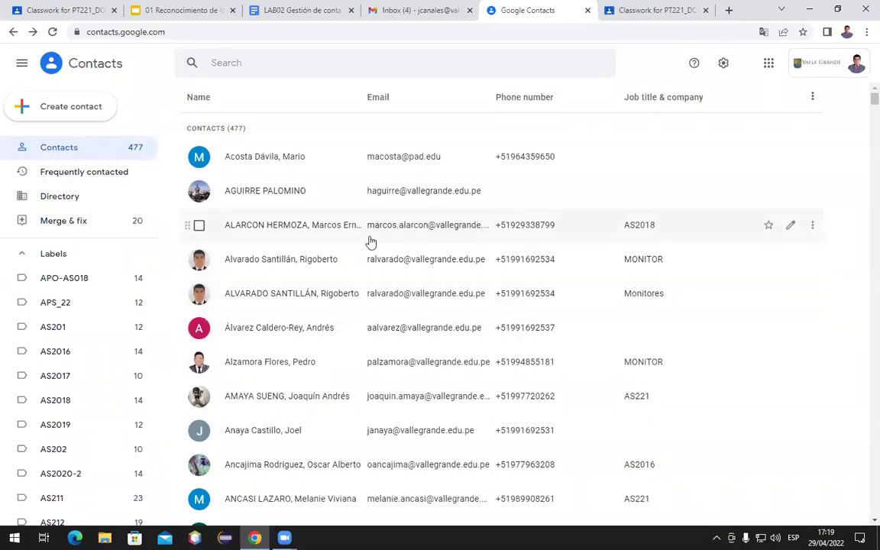
click(251, 62)
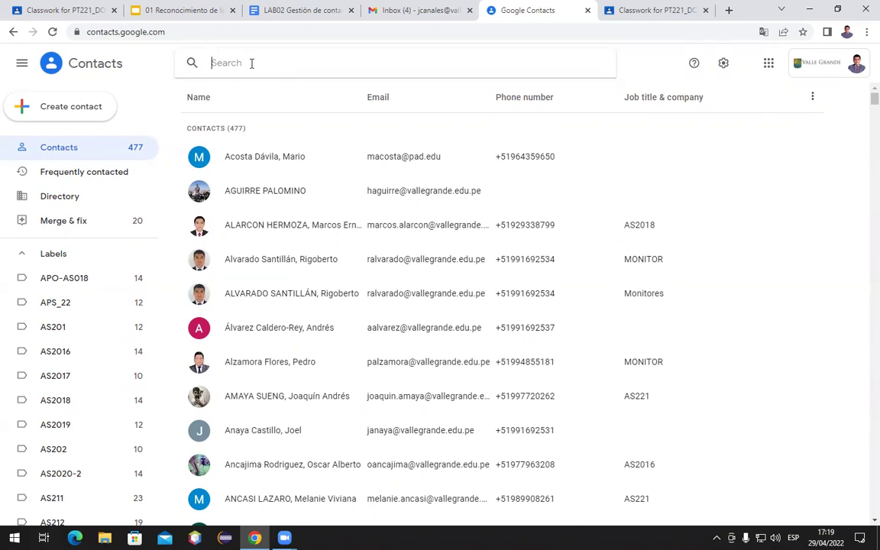
Search for the teacher by name and apply the Colegas label to the contact
text(Luis)
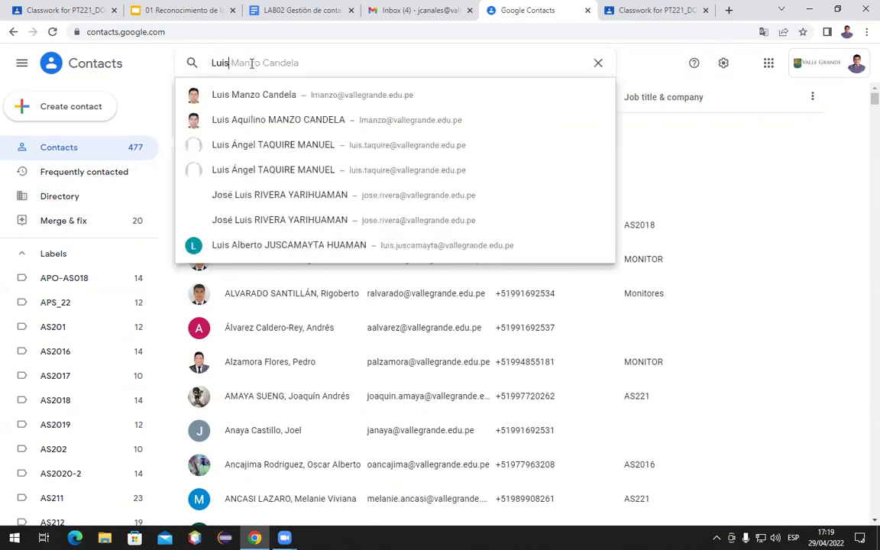
click(244, 122)
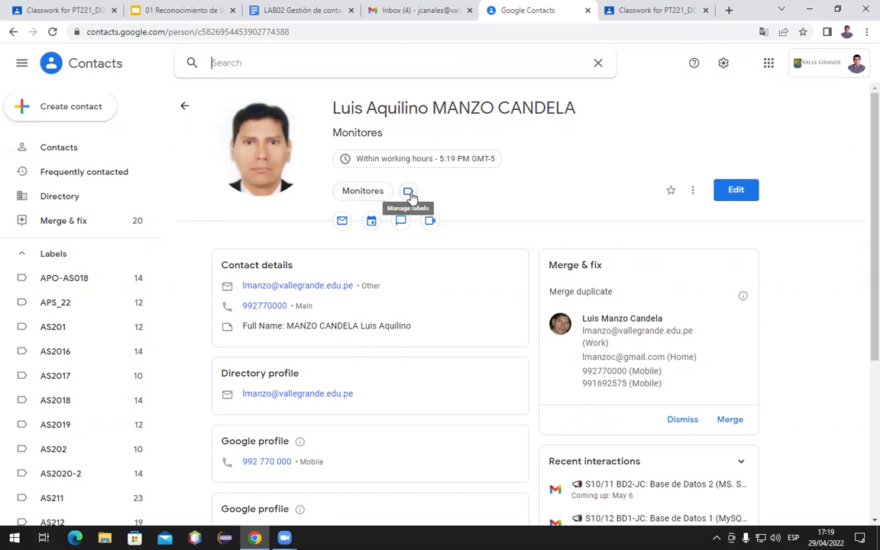
click(408, 192)
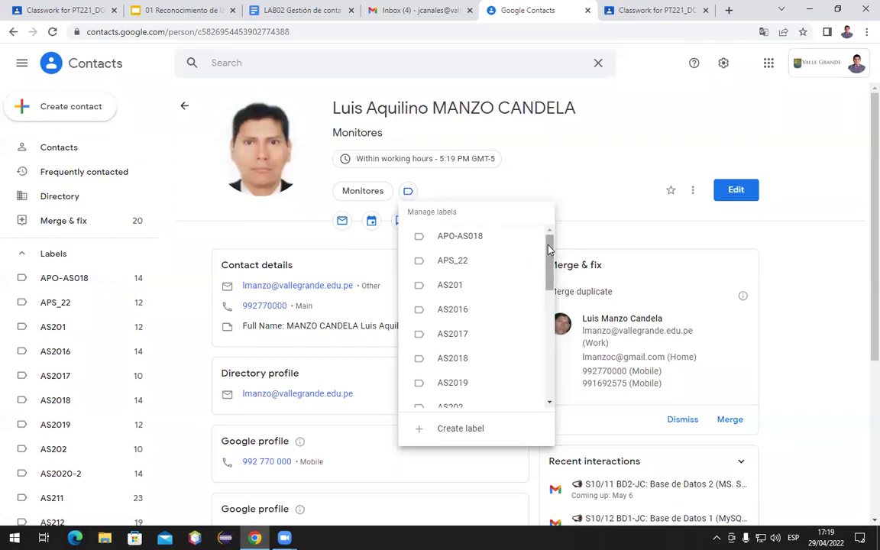
scroll(545, 269, down, 1)
drag(545, 270, 539, 333)
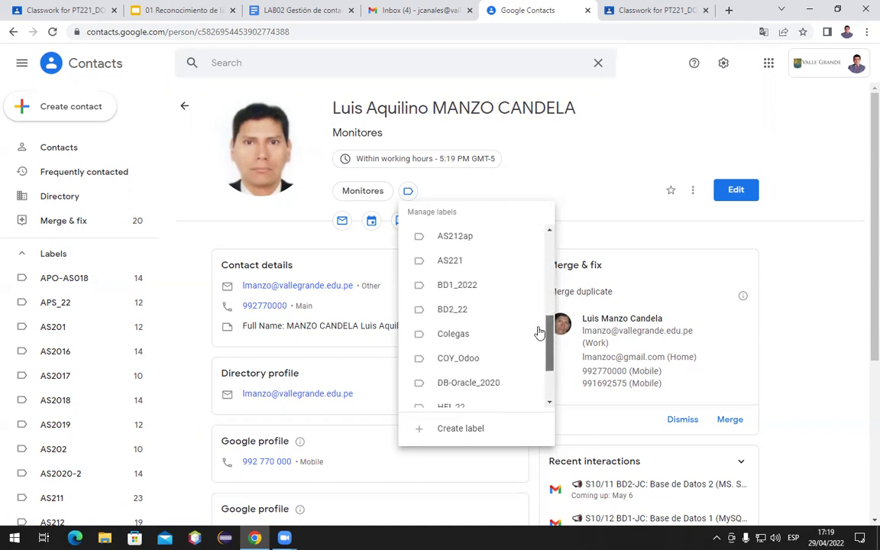
click(491, 342)
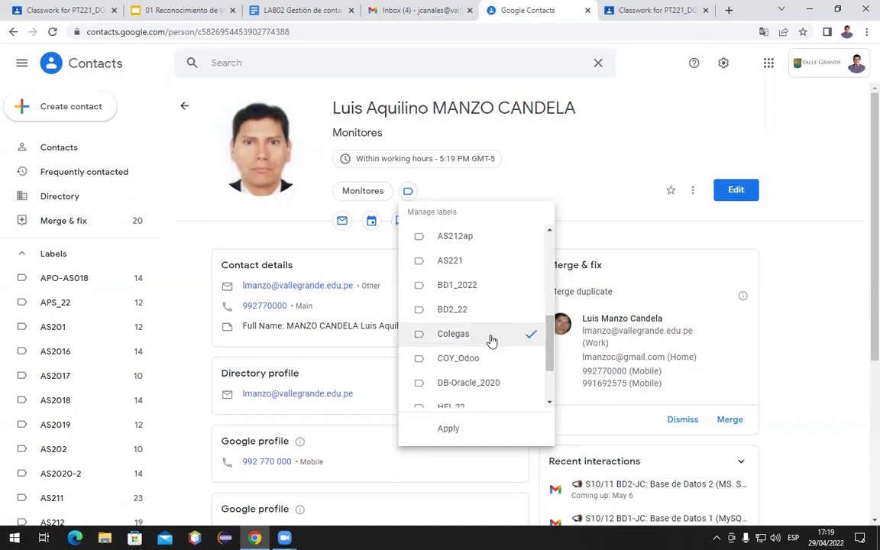
scroll(474, 382, down, 1)
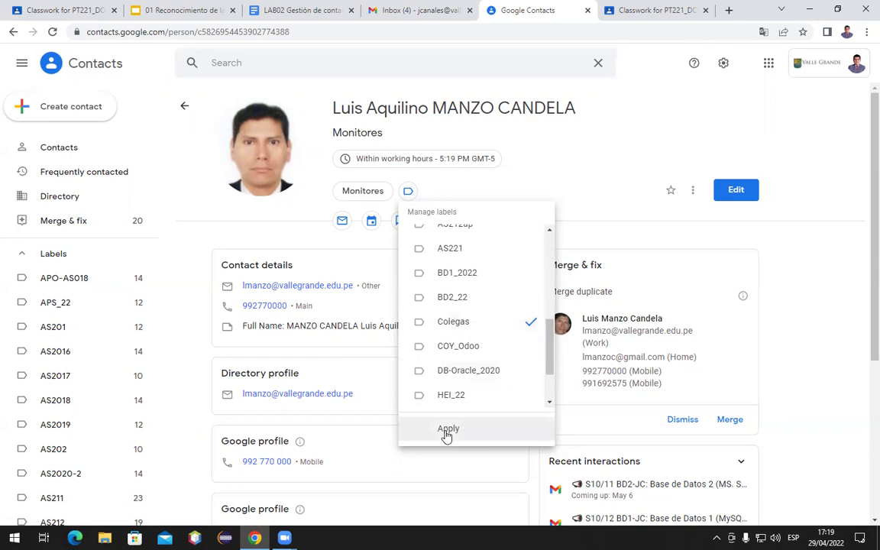
click(443, 428)
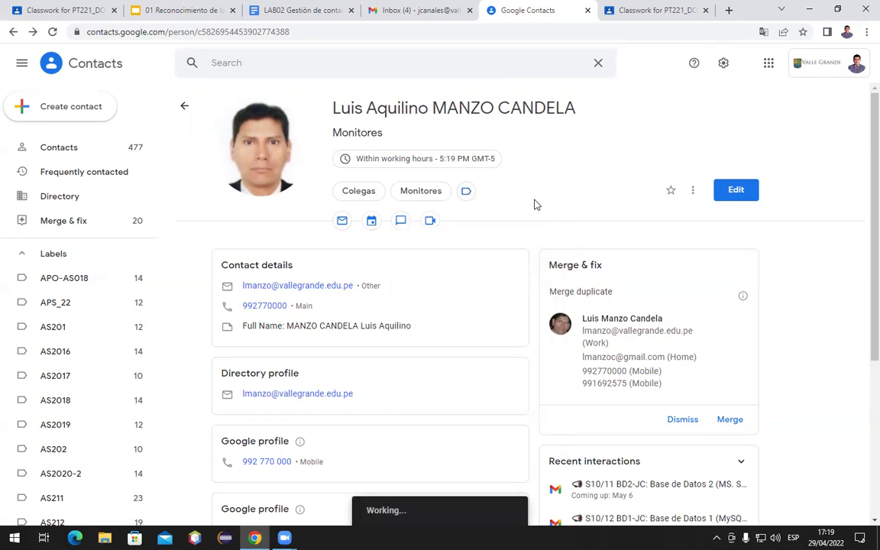
Check that the Colegas label holds the contact, then return to the full list
scroll(72, 303, down, 3)
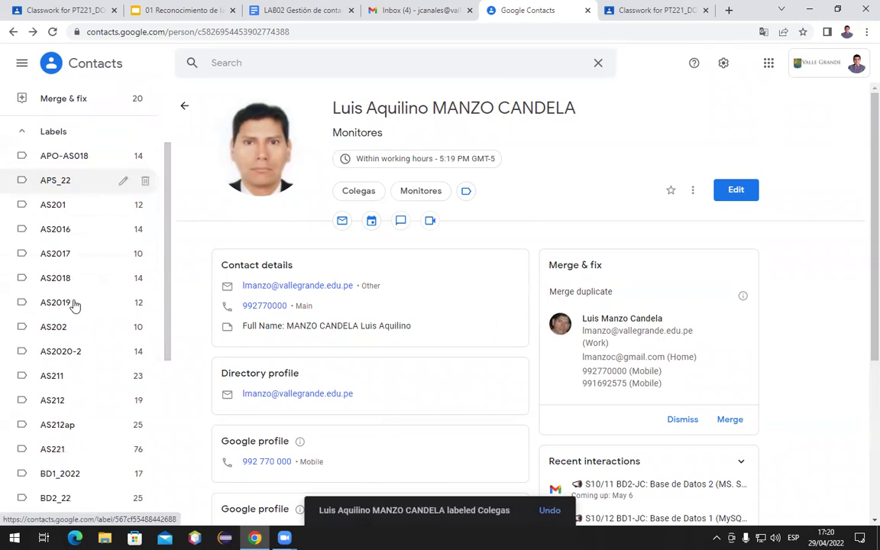
scroll(74, 305, down, 4)
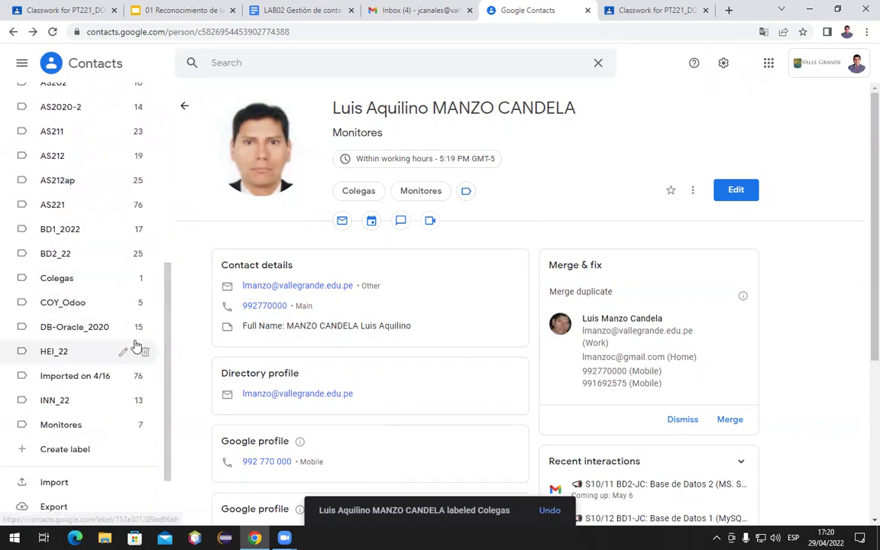
click(64, 280)
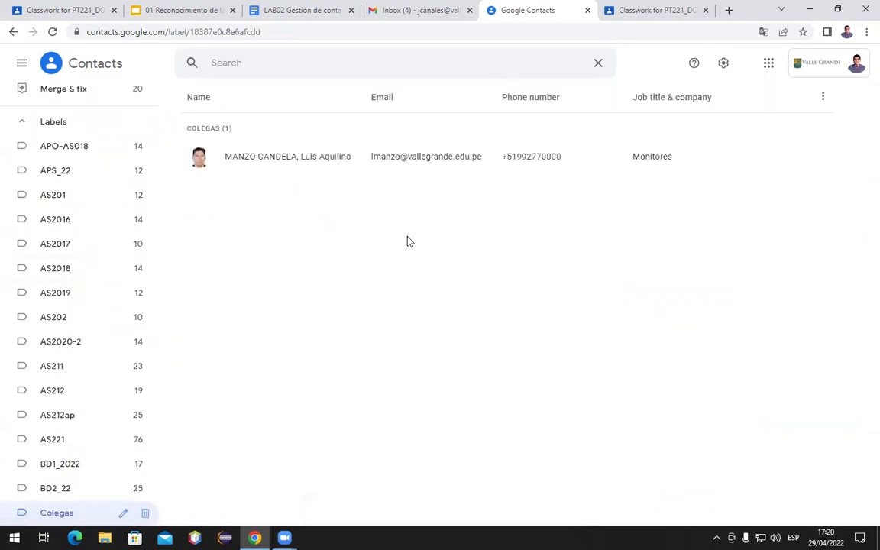
click(84, 66)
click(331, 63)
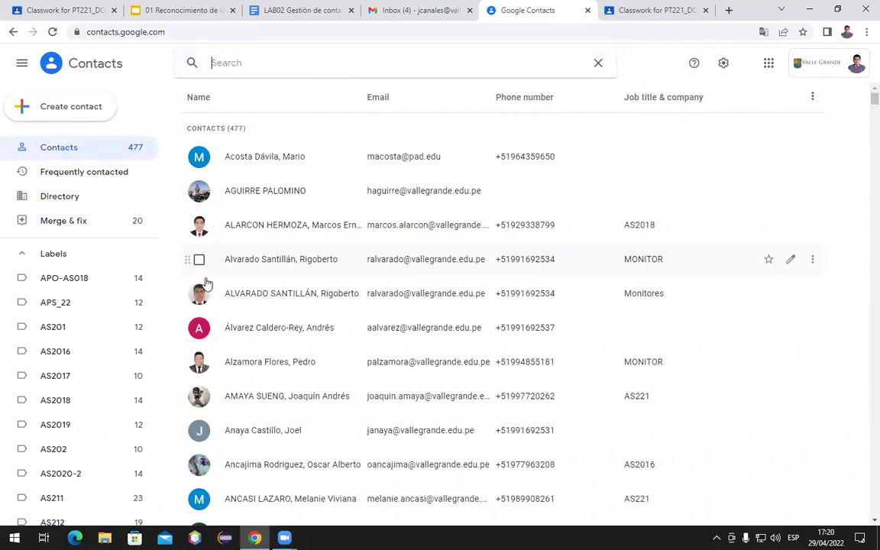
Find the 'eber' teacher contact and add the Colegas label alongside its Monitores label
text(l)
key(BackSpace)
text(eber)
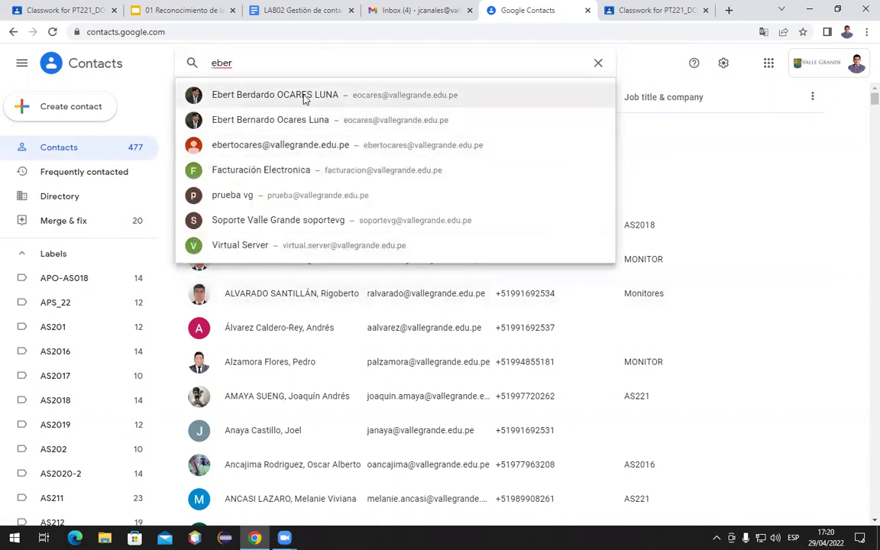
click(304, 99)
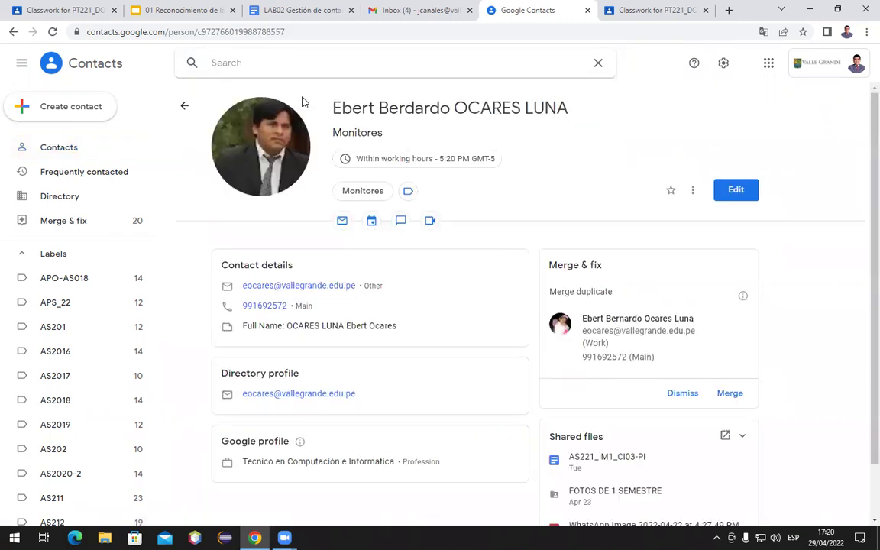
click(408, 192)
scroll(426, 272, down, 3)
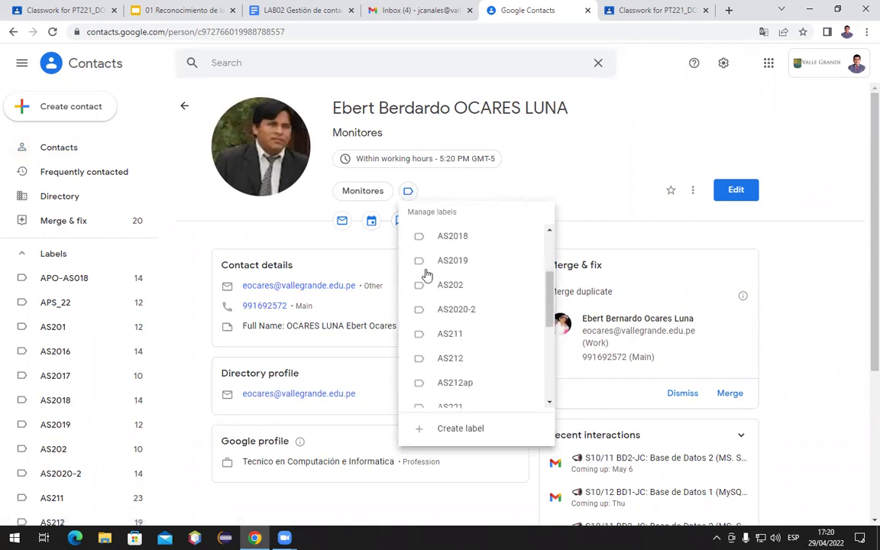
scroll(427, 273, down, 2)
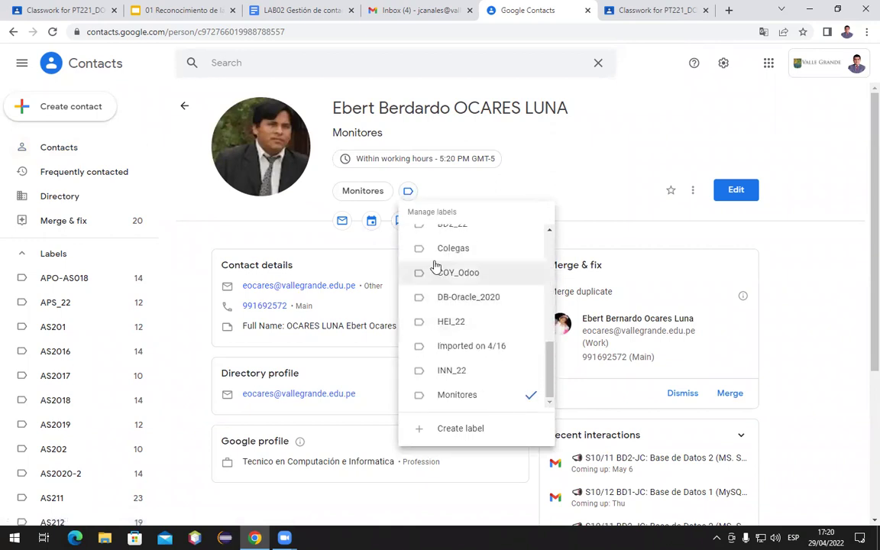
click(418, 248)
click(448, 427)
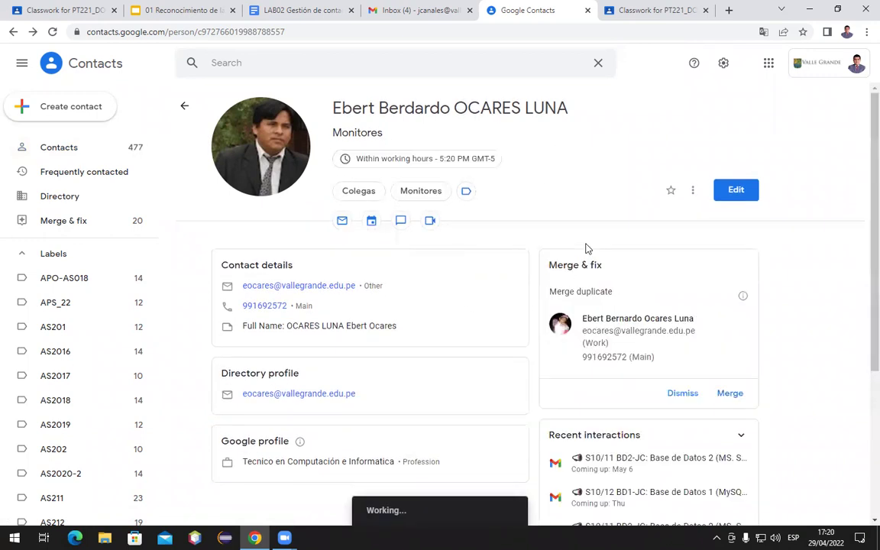
Search 'g' and open the third teacher's contact page
click(224, 61)
text(g)
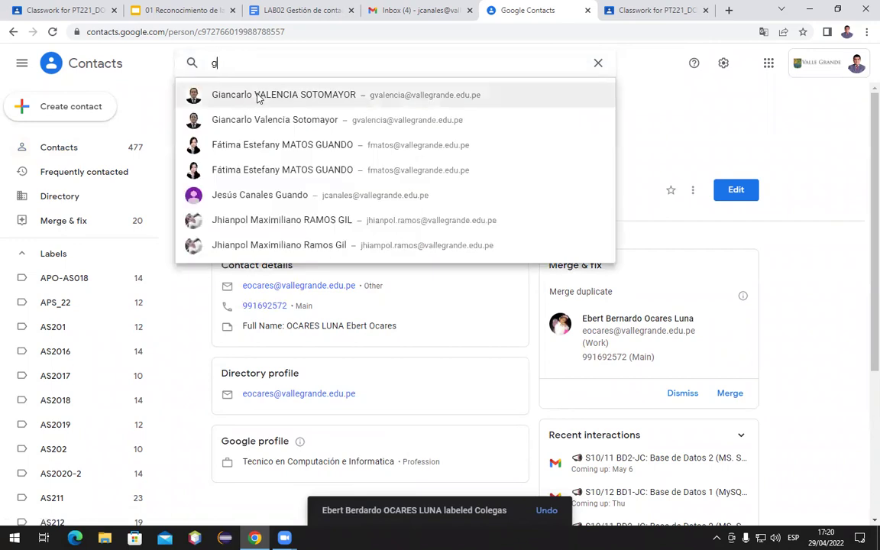
click(220, 95)
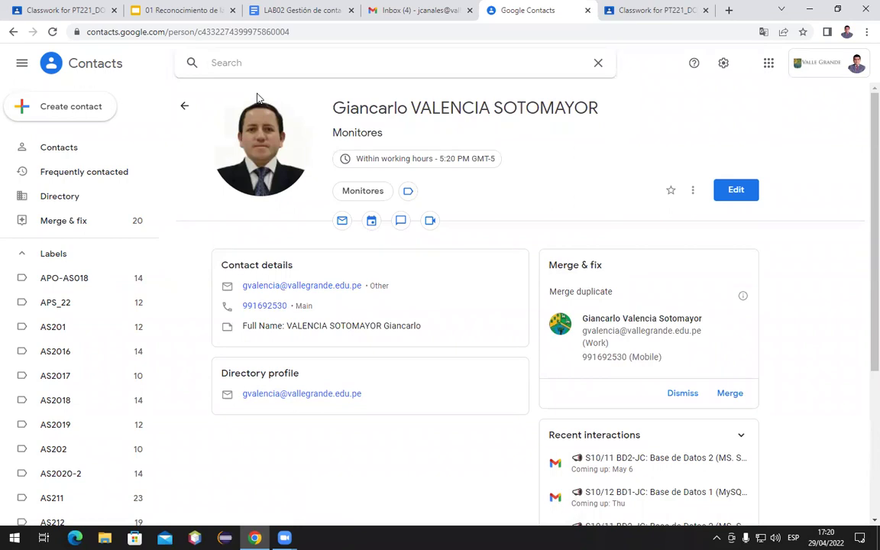
Give the third teacher contact the Colegas label
click(408, 191)
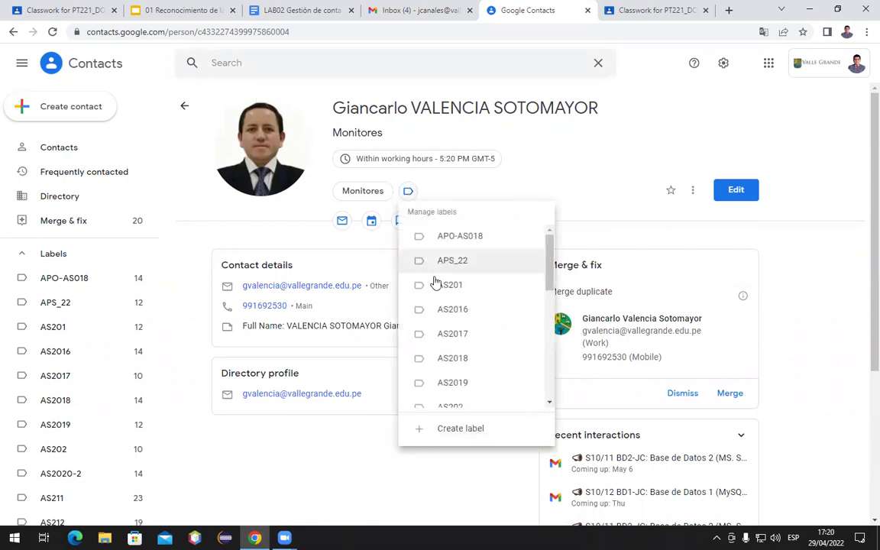
scroll(444, 306, down, 5)
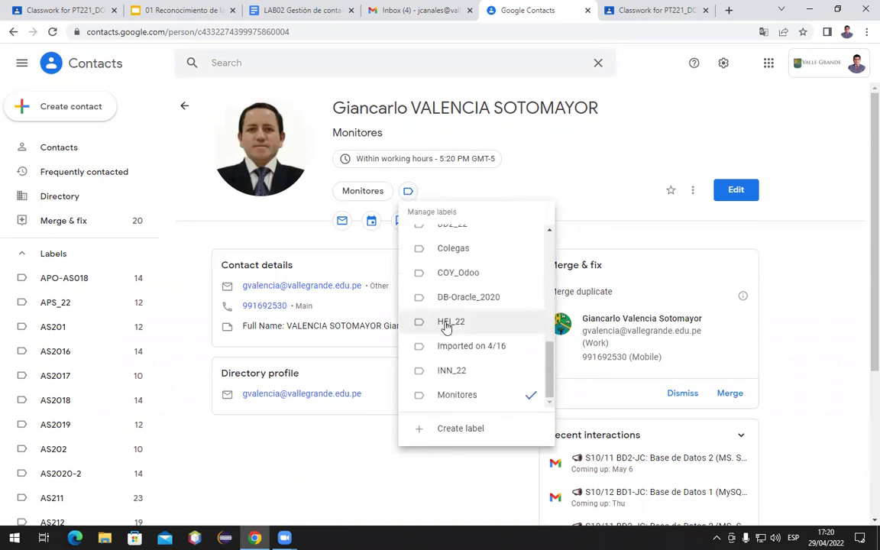
click(454, 250)
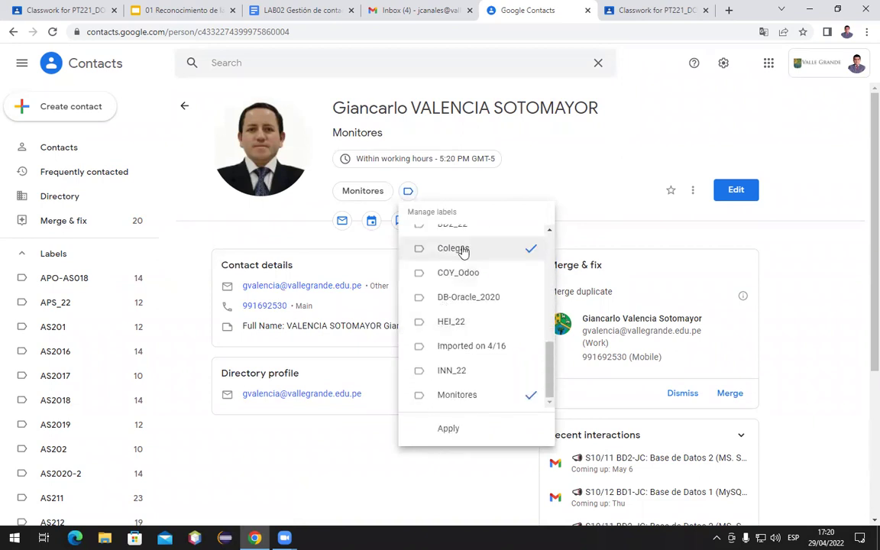
click(454, 430)
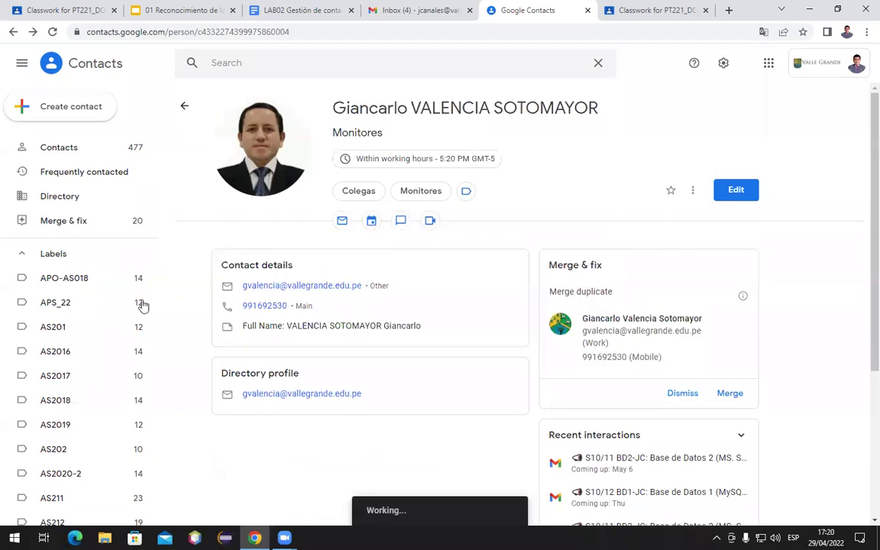
Confirm in the sidebar that Colegas now shows 3 contacts, and open the Colegas list
scroll(116, 298, down, 5)
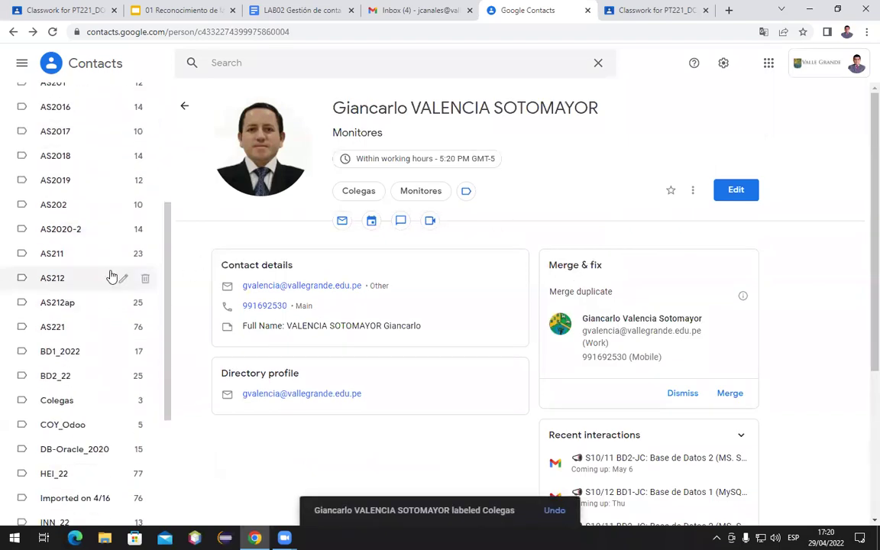
scroll(60, 309, up, 3)
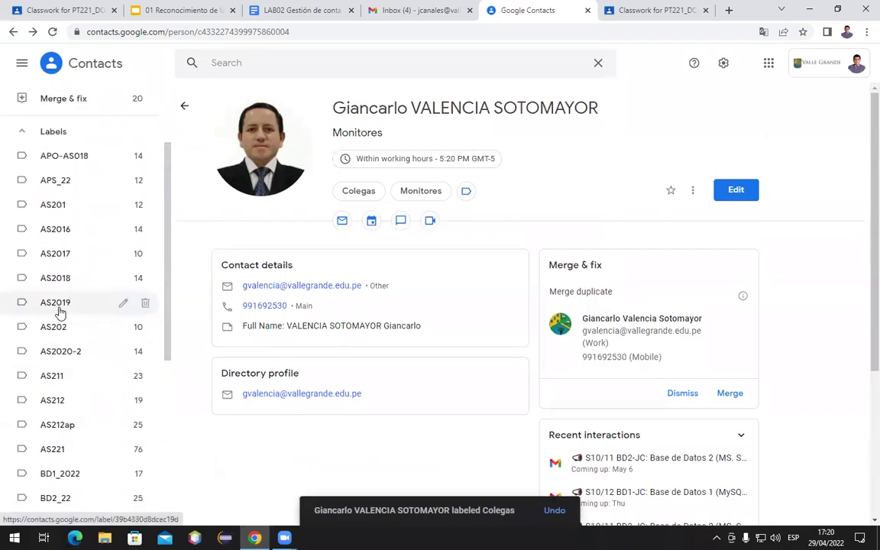
scroll(54, 348, down, 2)
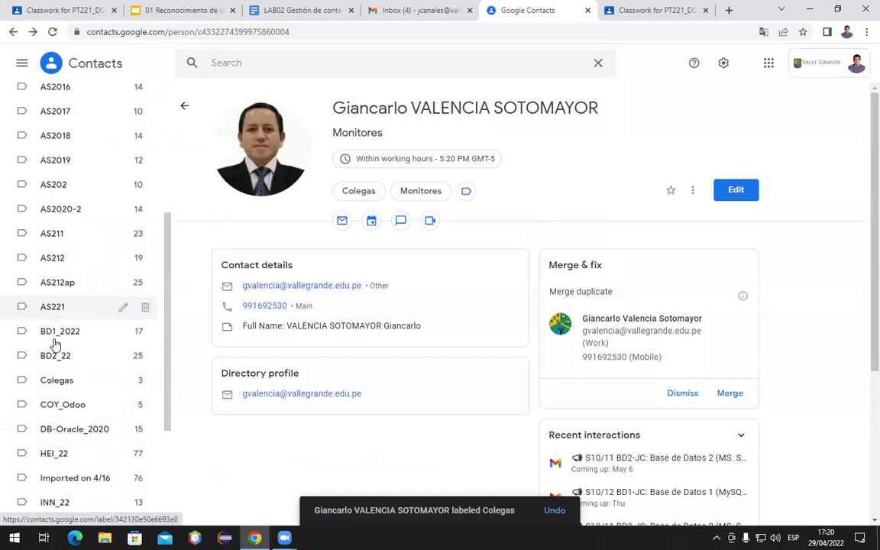
scroll(55, 345, down, 2)
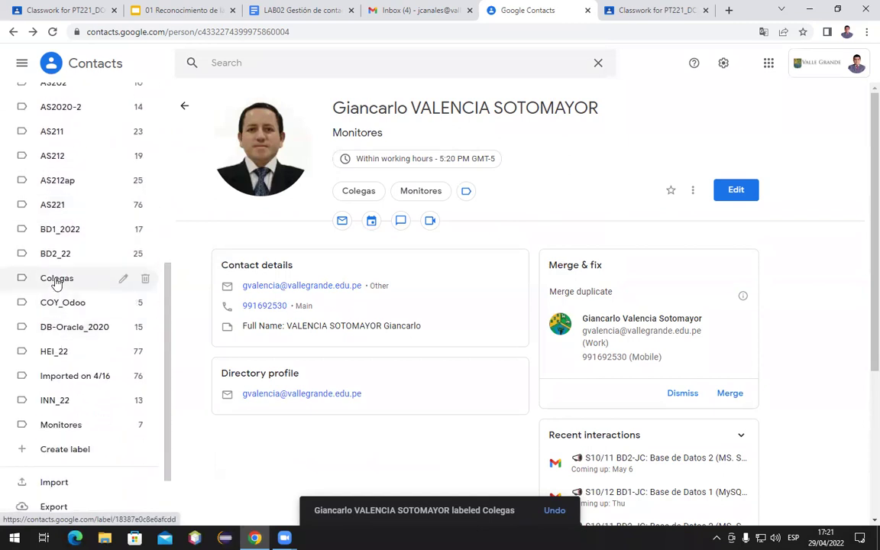
click(56, 279)
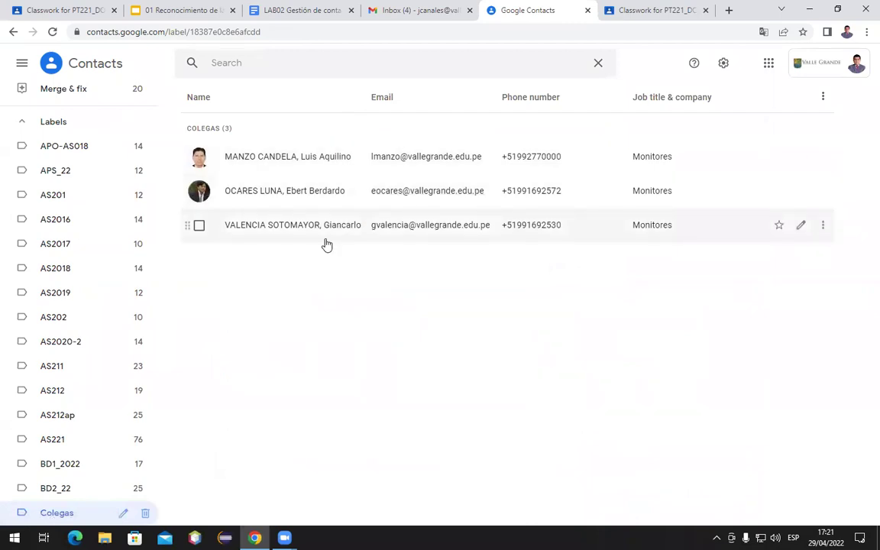
Return from the Colegas list to all contacts, then move to the Gmail inbox
click(74, 65)
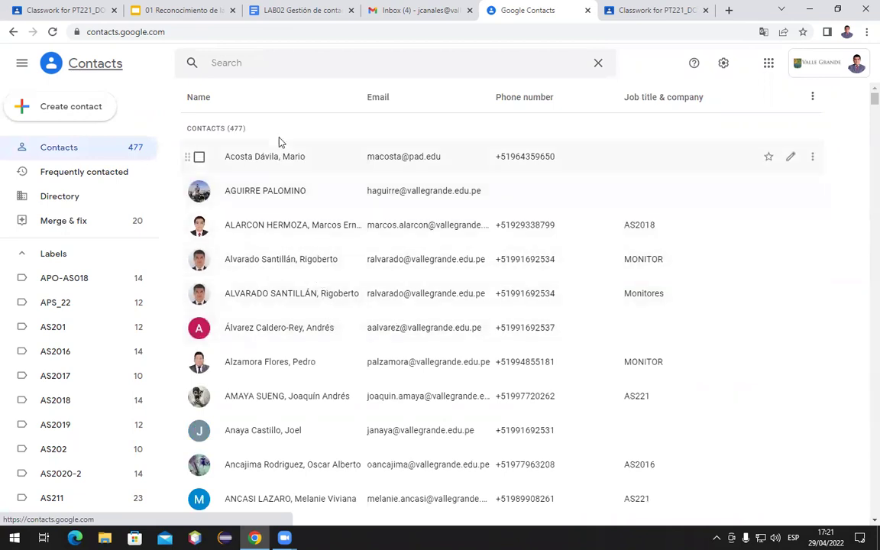
click(394, 17)
Address a new message to all three Colegas contacts through the contact picker, then discard the draft
mouse_move(12, 81)
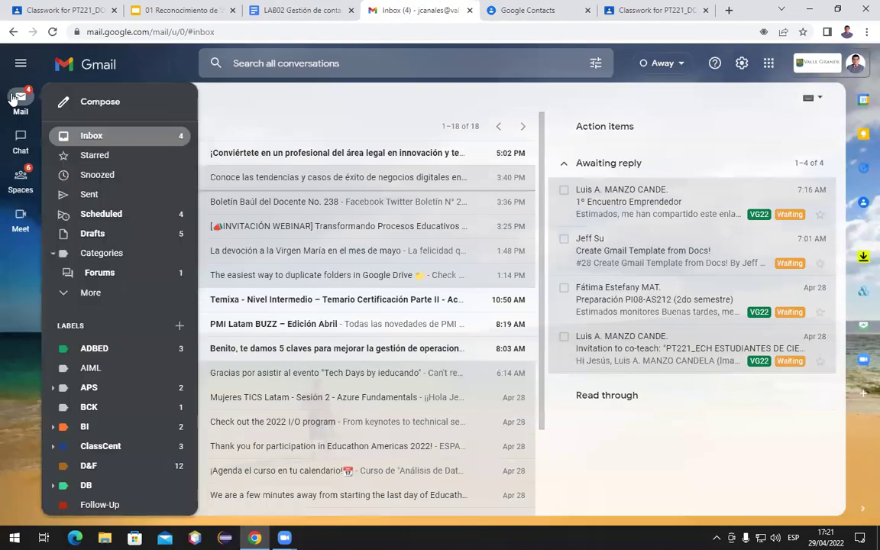
click(111, 108)
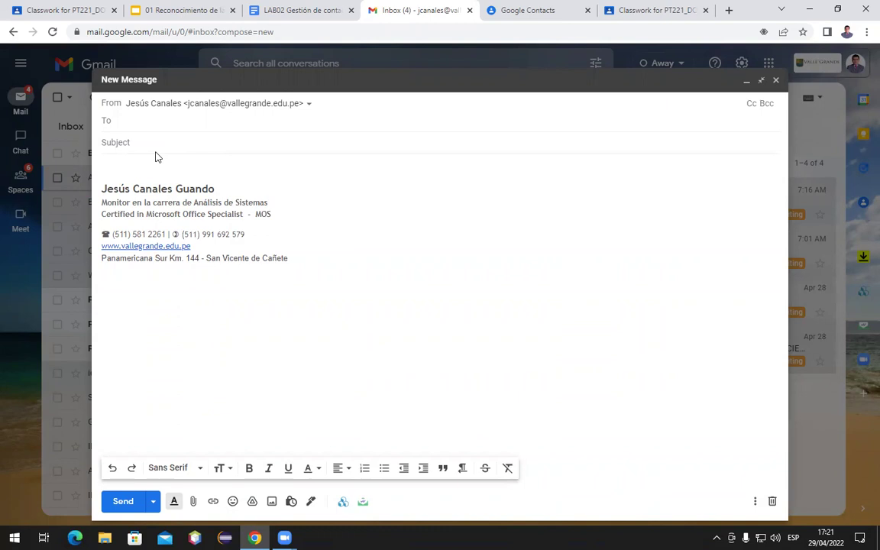
click(106, 127)
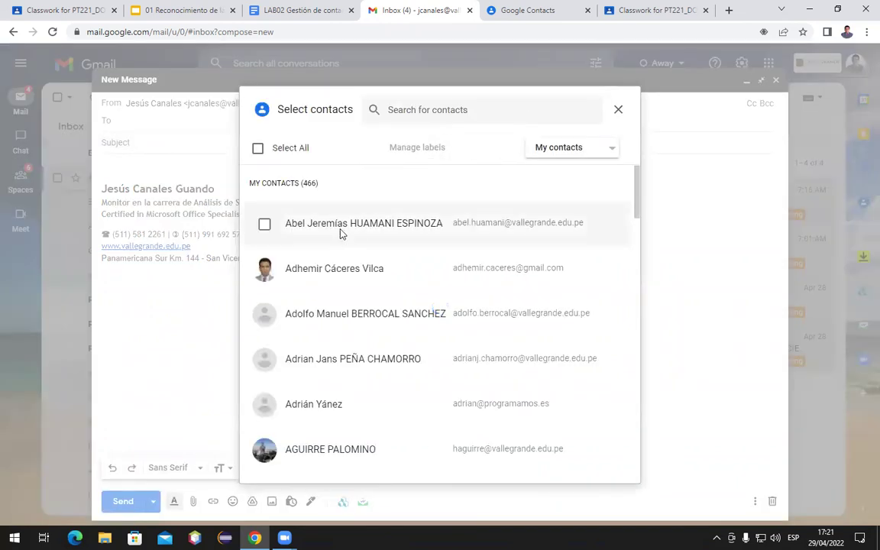
click(549, 152)
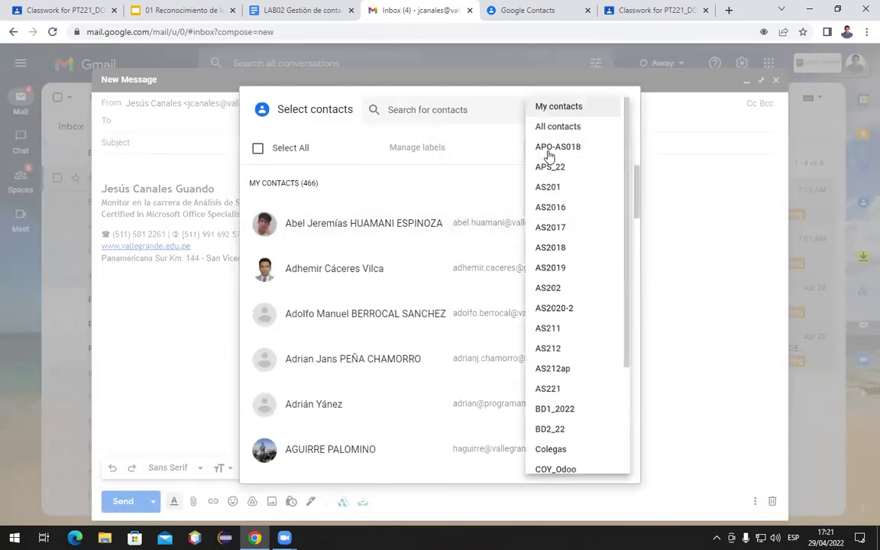
scroll(563, 385, down, 2)
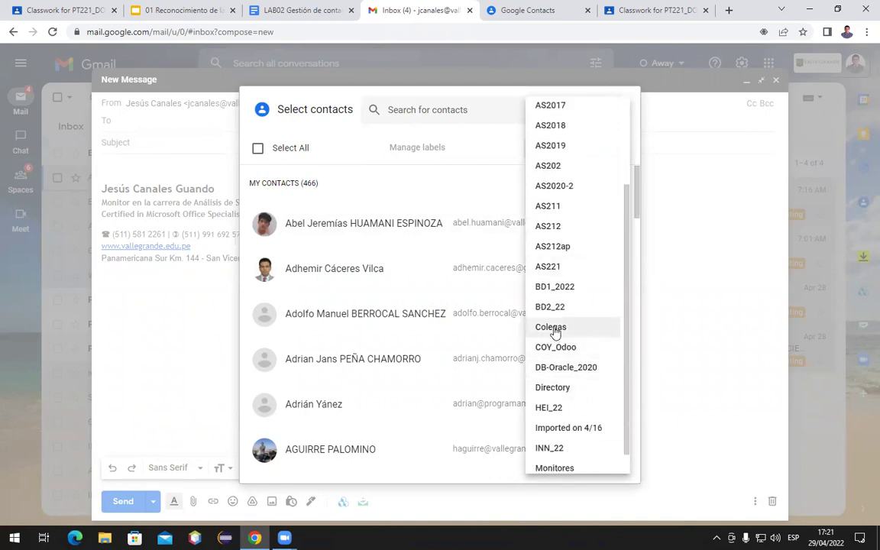
click(555, 328)
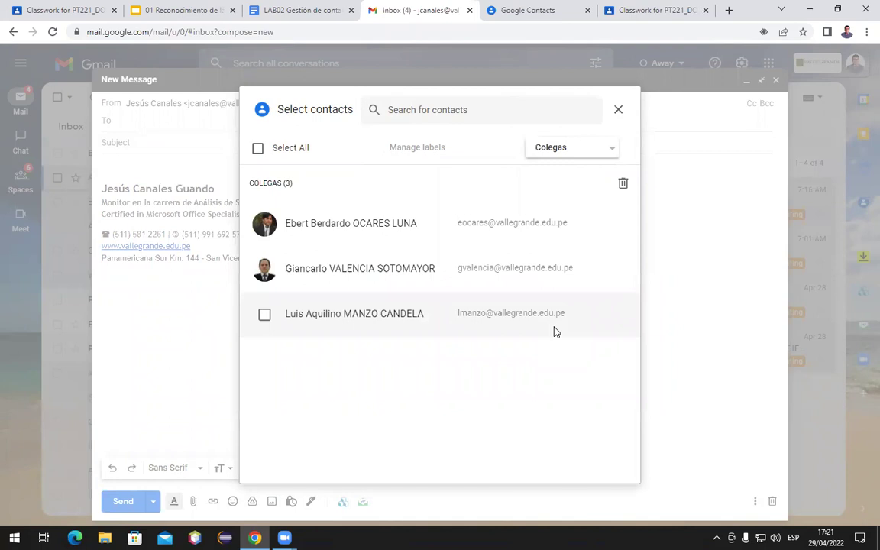
click(258, 148)
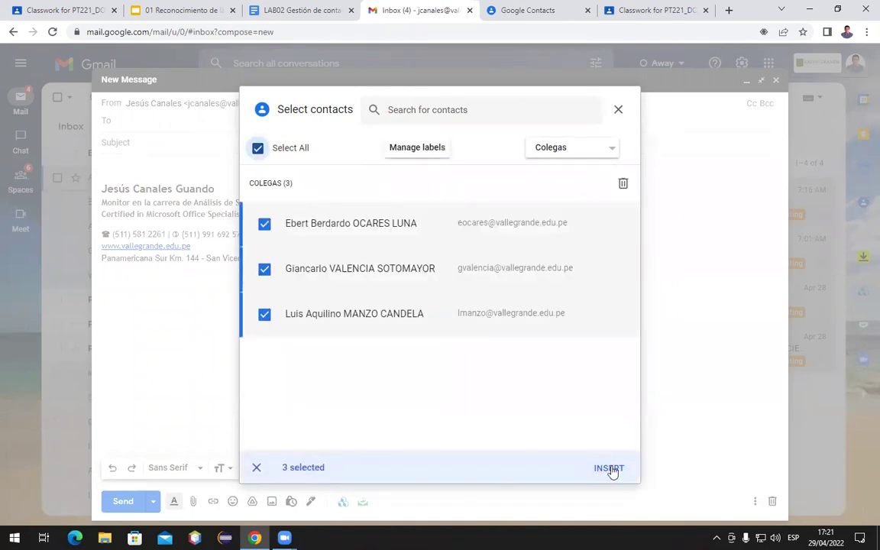
click(609, 469)
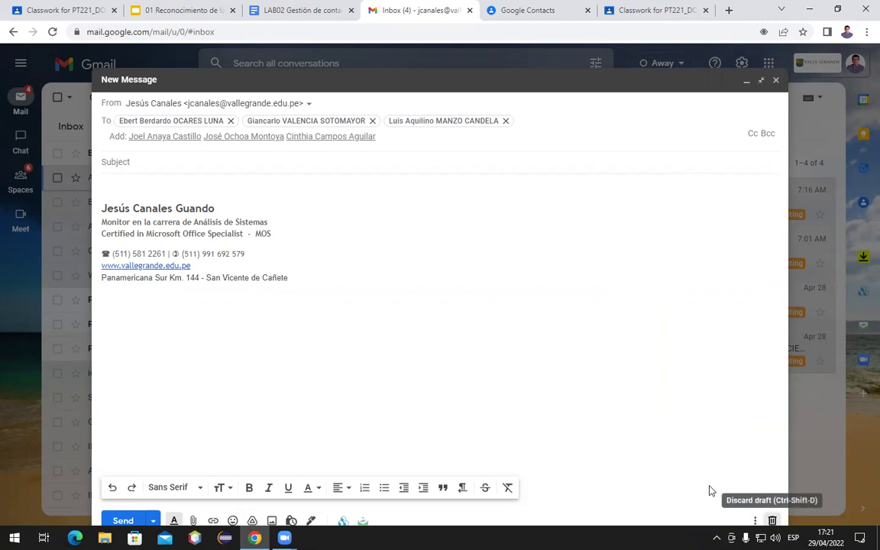
click(772, 521)
Review the 13 contacts in Google Contacts' INN_22 label, then return to the Gmail inbox
click(532, 9)
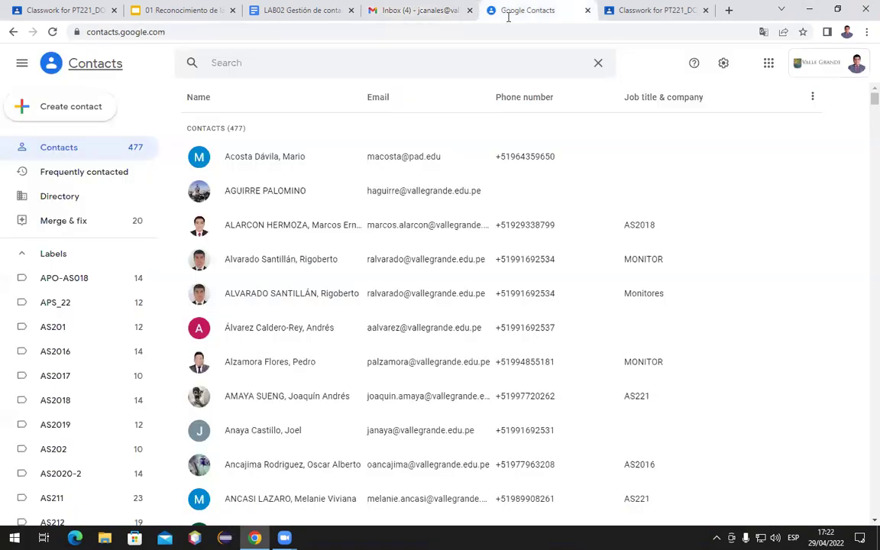
scroll(55, 392, down, 3)
scroll(56, 394, down, 6)
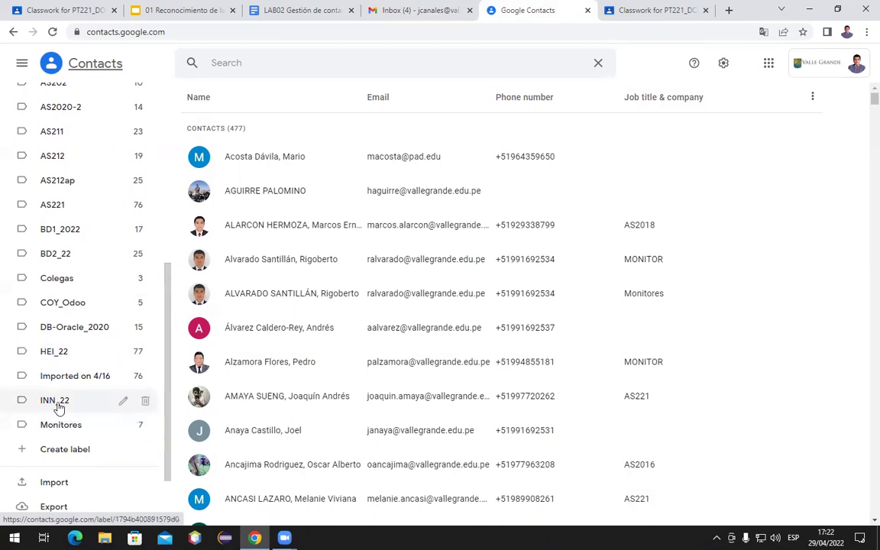
click(56, 402)
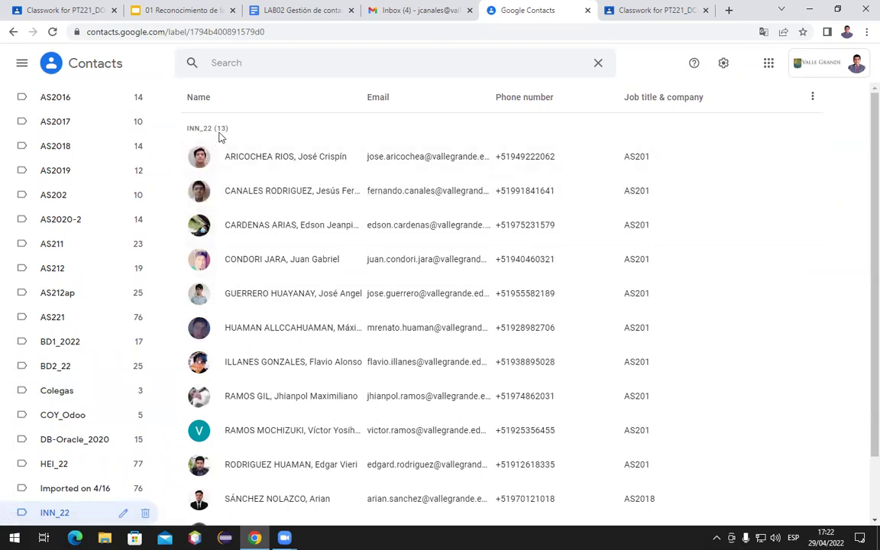
scroll(338, 271, down, 1)
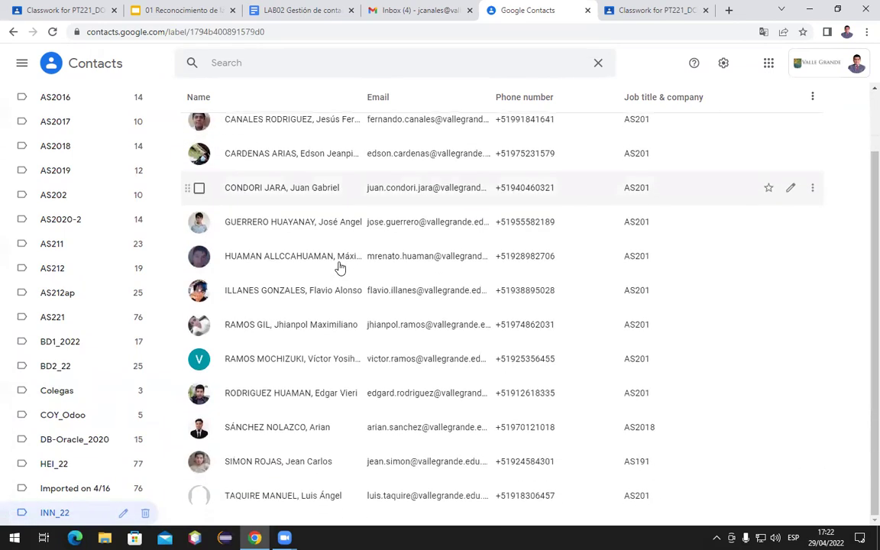
scroll(340, 267, up, 1)
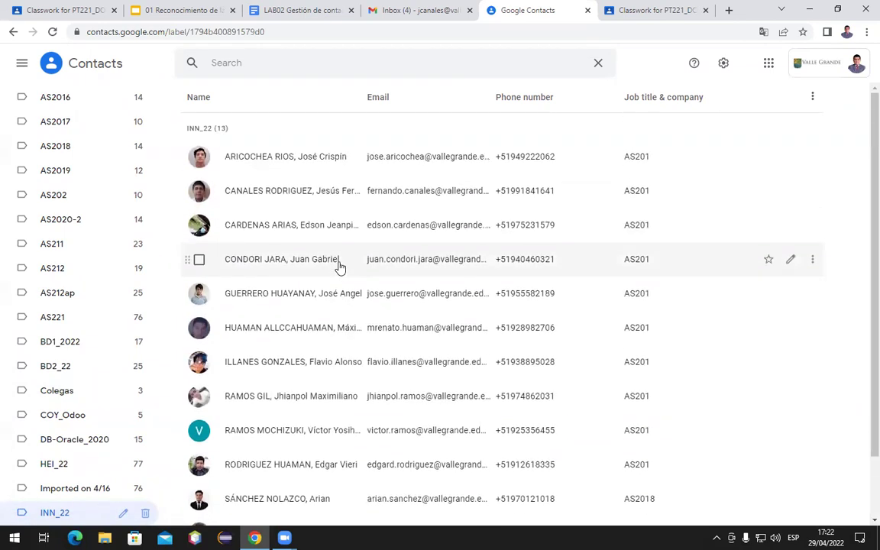
click(416, 10)
Compose a new message addressed to the whole INN_22 group via the 'INN' suggestion
mouse_move(32, 79)
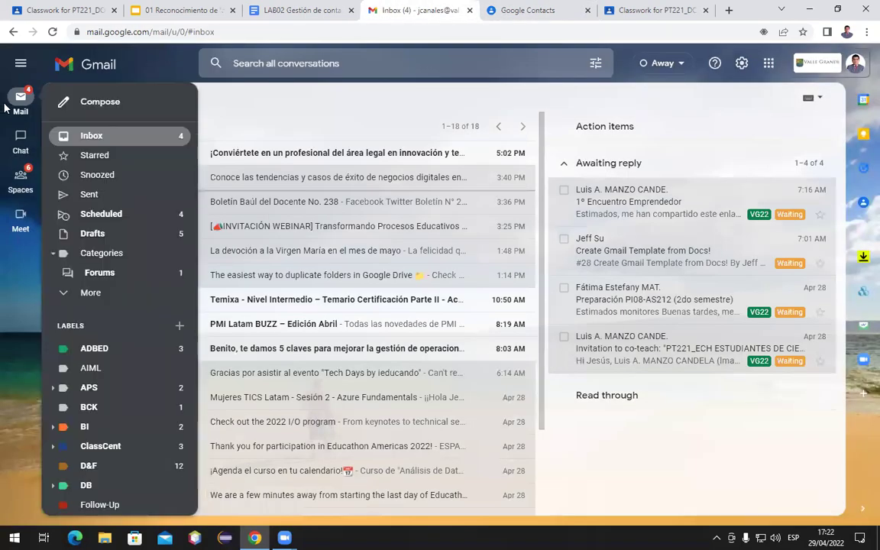
click(95, 103)
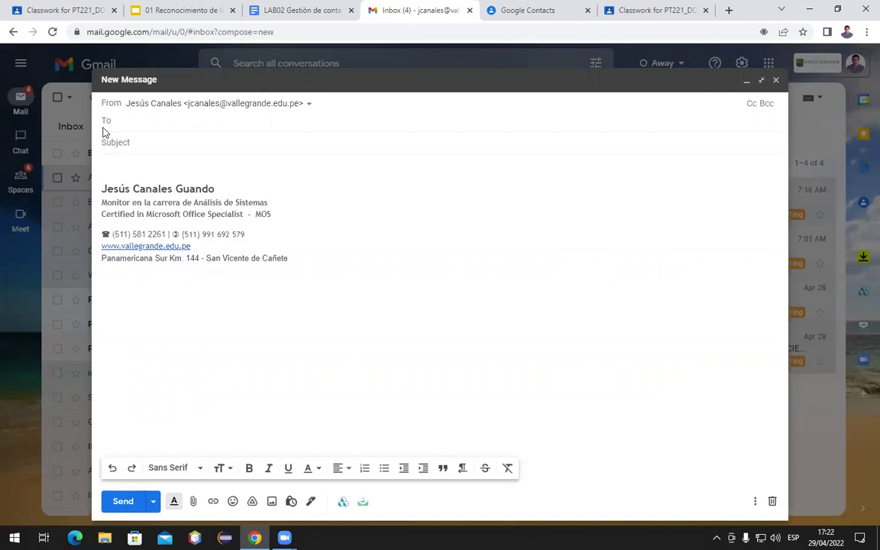
click(105, 130)
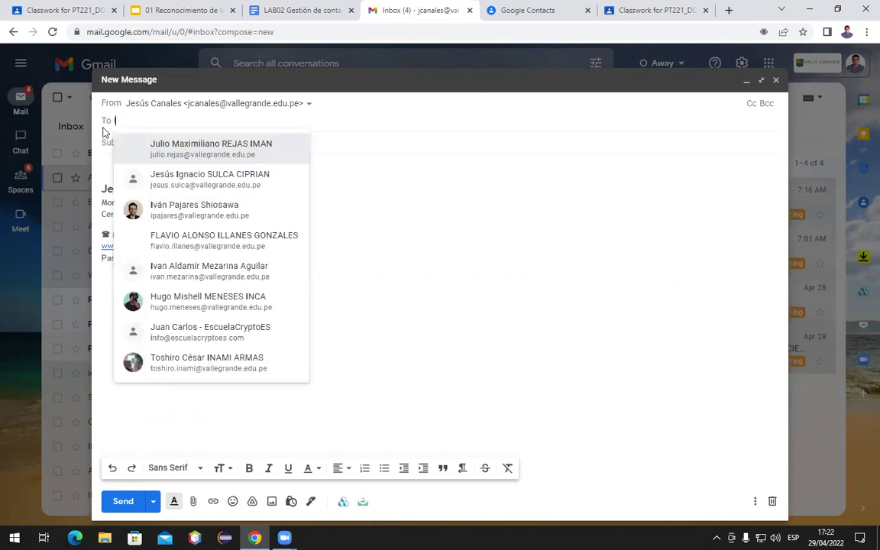
text(INN)
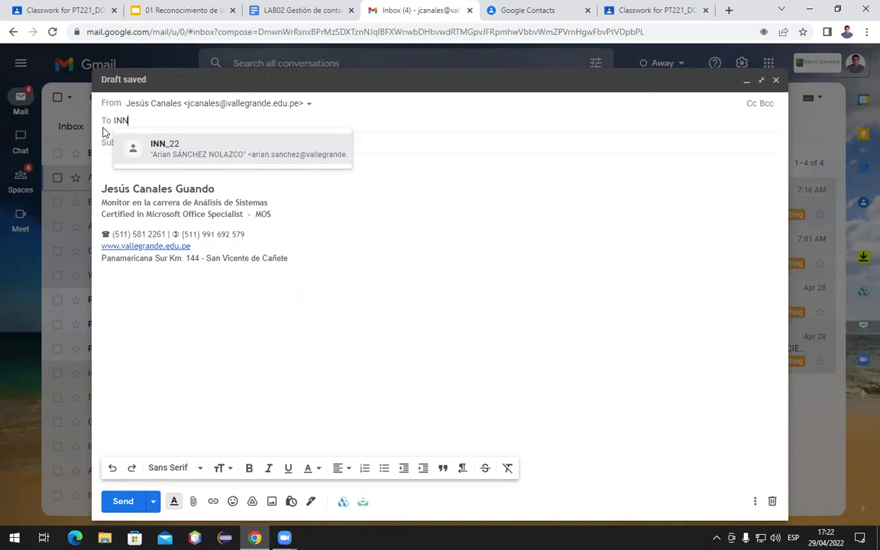
mouse_move(168, 157)
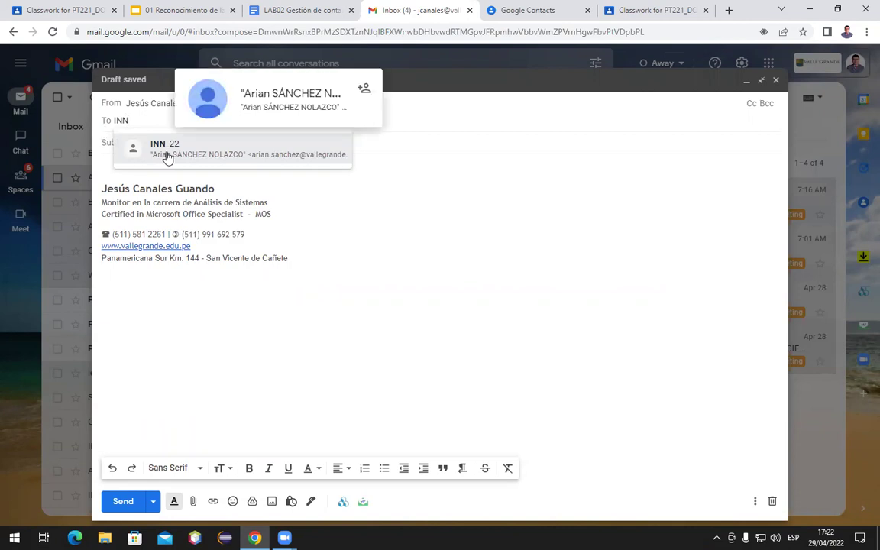
click(168, 156)
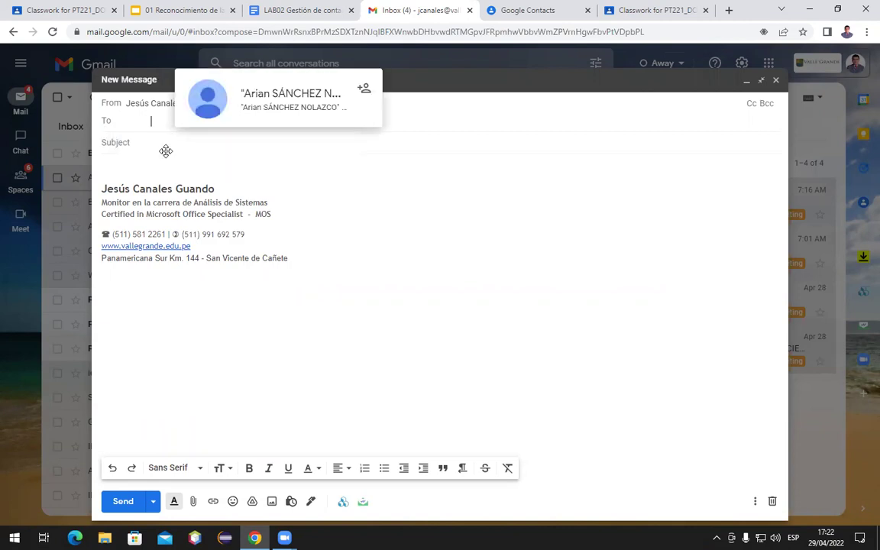
mouse_move(166, 150)
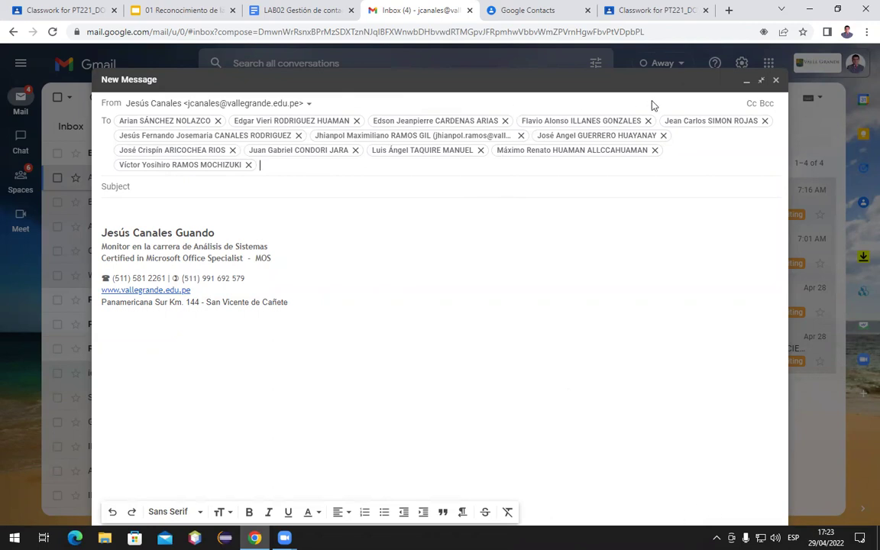
Check the full recipient list and discard the draft, then go to Classroom's Classwork page
click(760, 82)
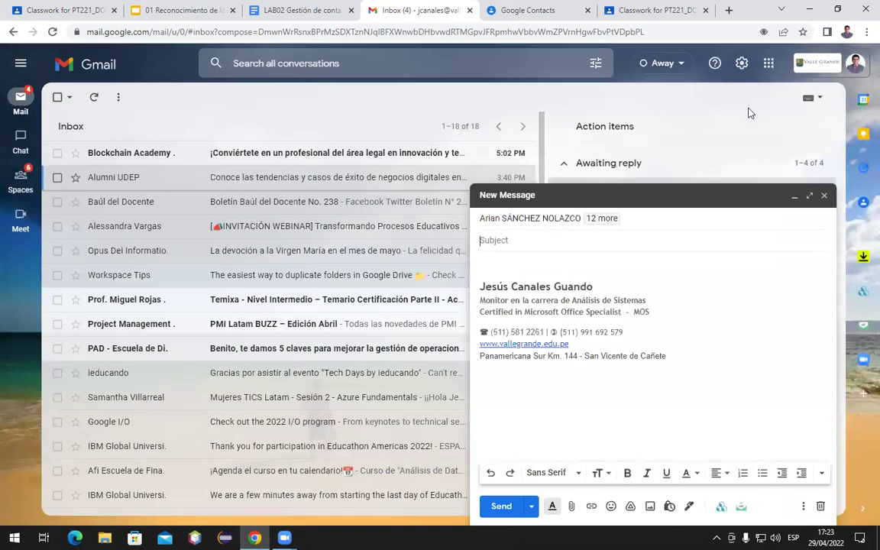
click(809, 196)
click(505, 103)
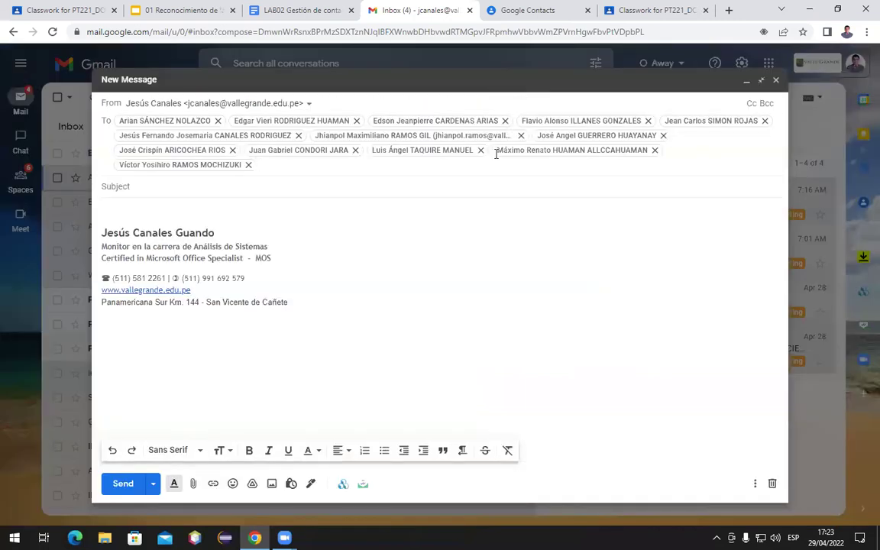
click(772, 483)
click(630, 10)
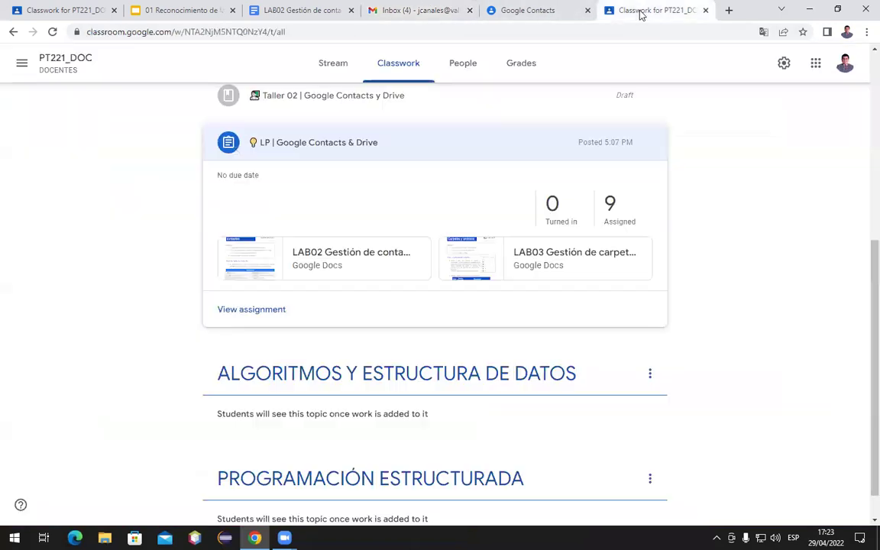
Set up a Google Contacts print of the Colegas (3) label and go to the print preview
click(527, 11)
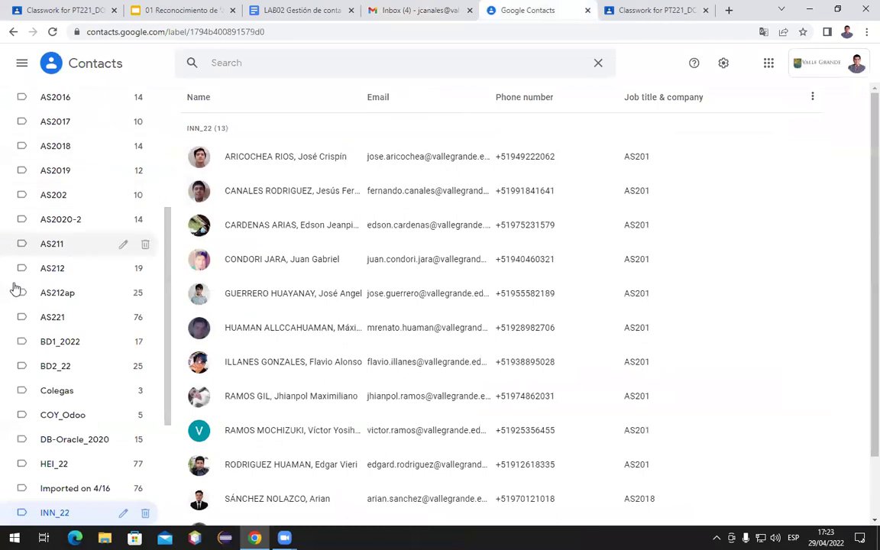
scroll(31, 320, down, 3)
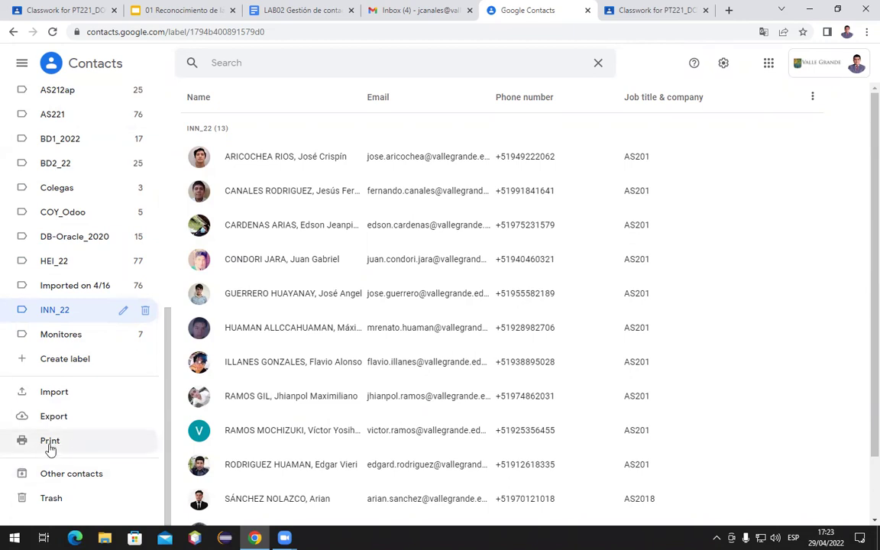
click(49, 449)
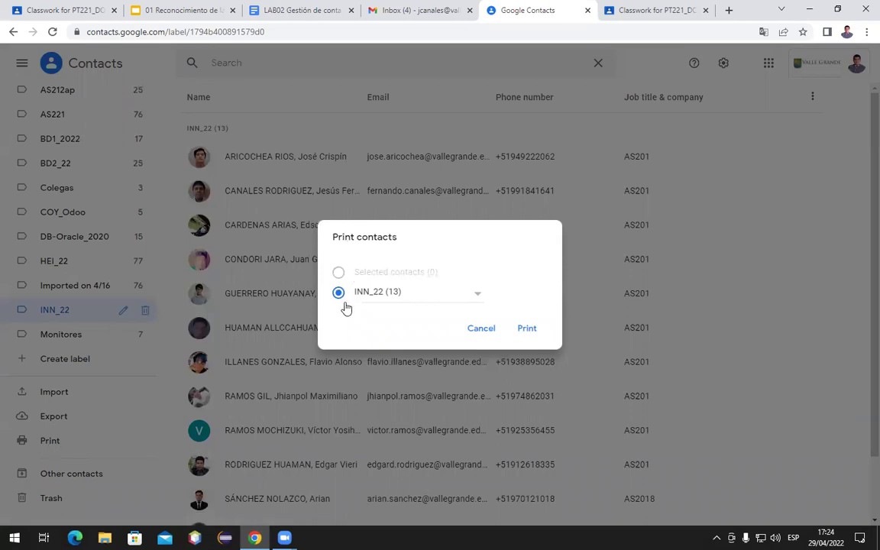
click(475, 295)
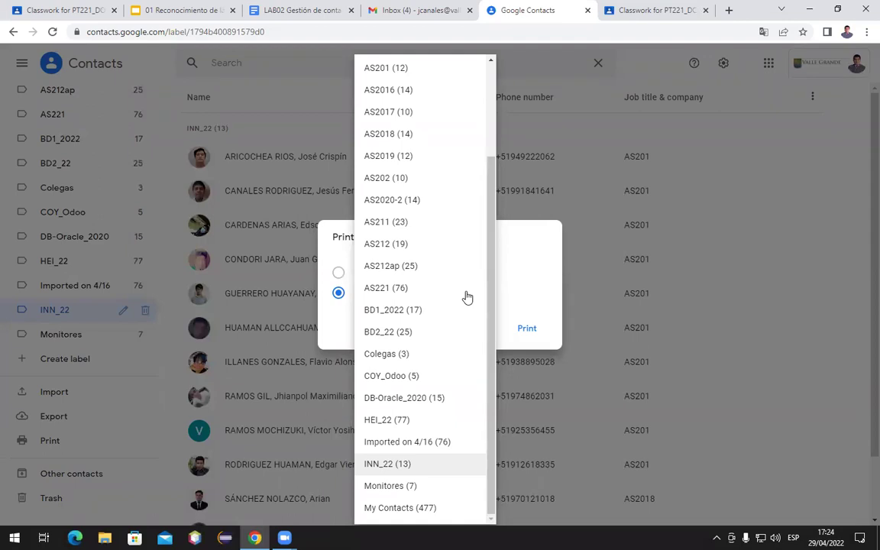
scroll(447, 297, up, 3)
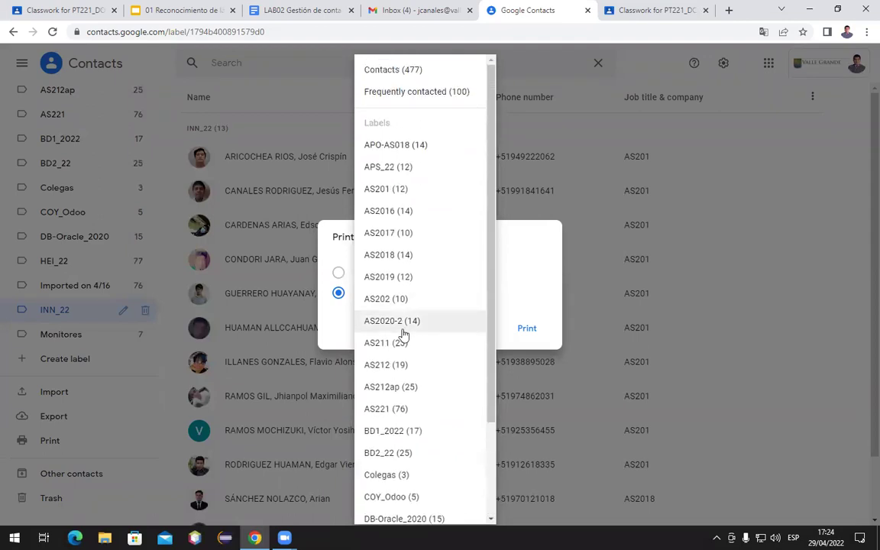
scroll(403, 361, down, 2)
click(400, 359)
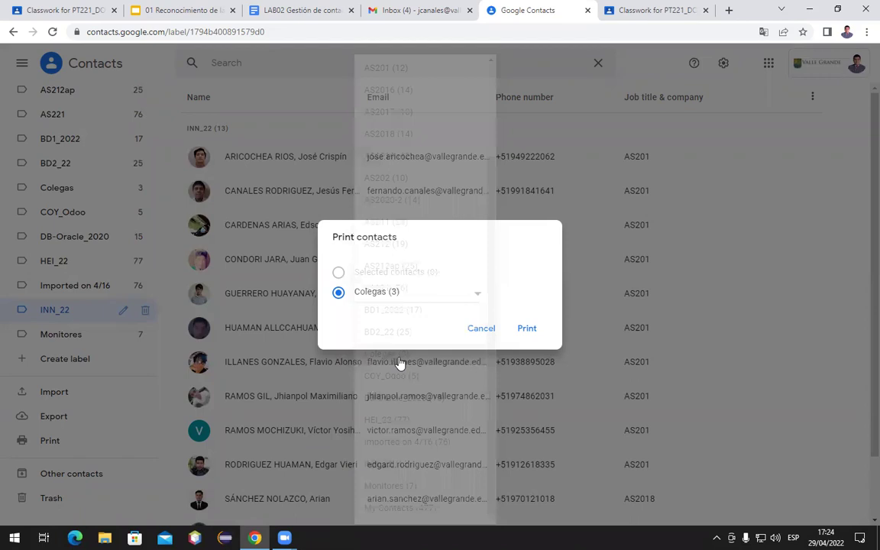
click(527, 329)
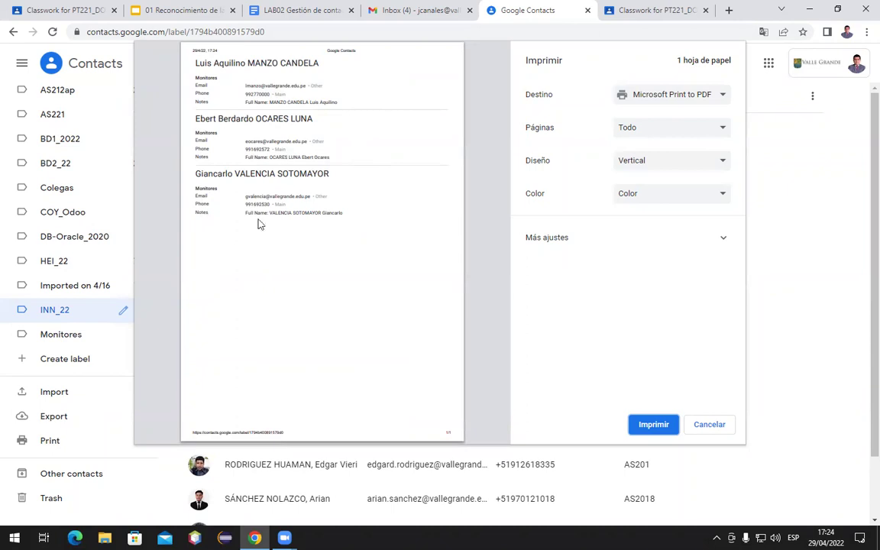
Keep Microsoft Print to PDF as the destination, then cancel without printing
click(649, 99)
click(648, 107)
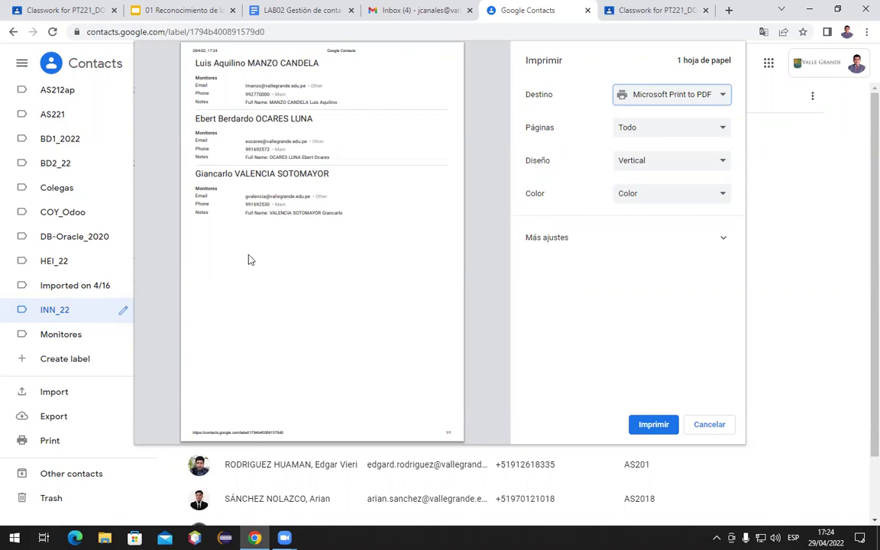
click(710, 426)
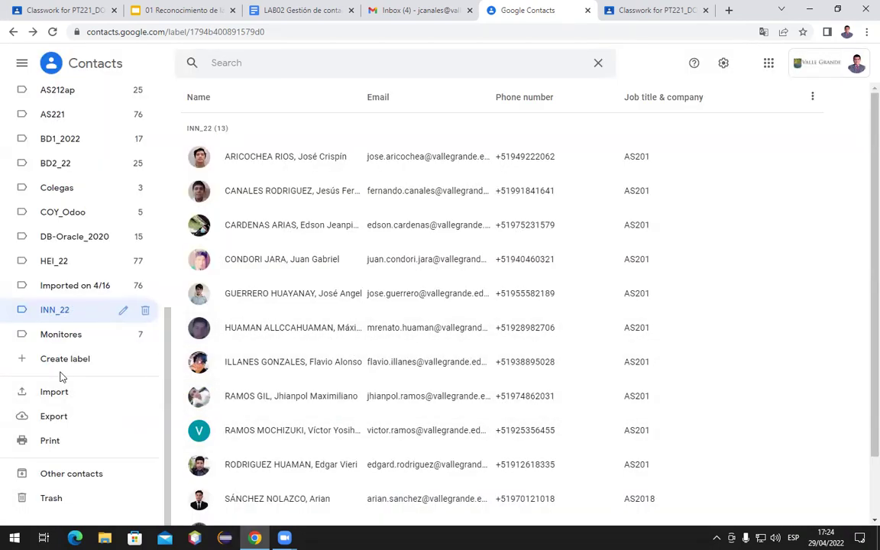
Go from the full contacts list to the Colegas label's contact list
scroll(78, 436, up, 6)
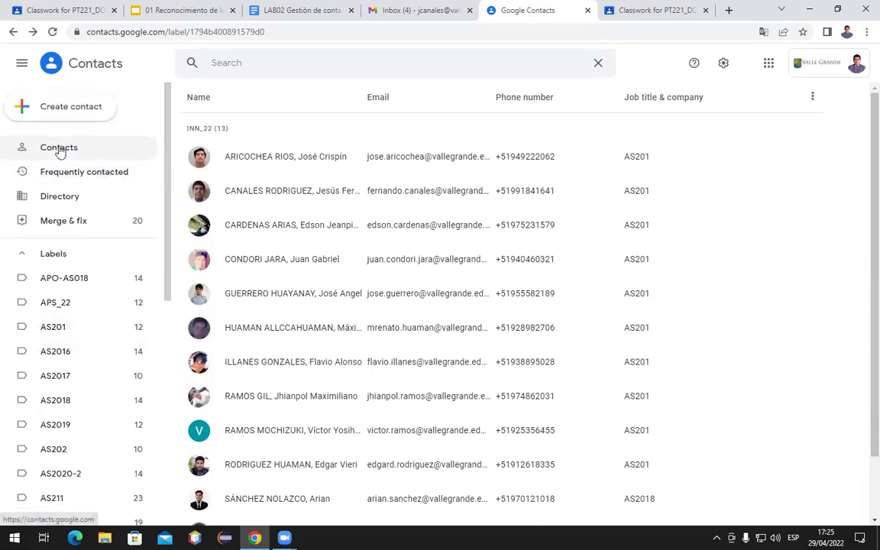
click(61, 149)
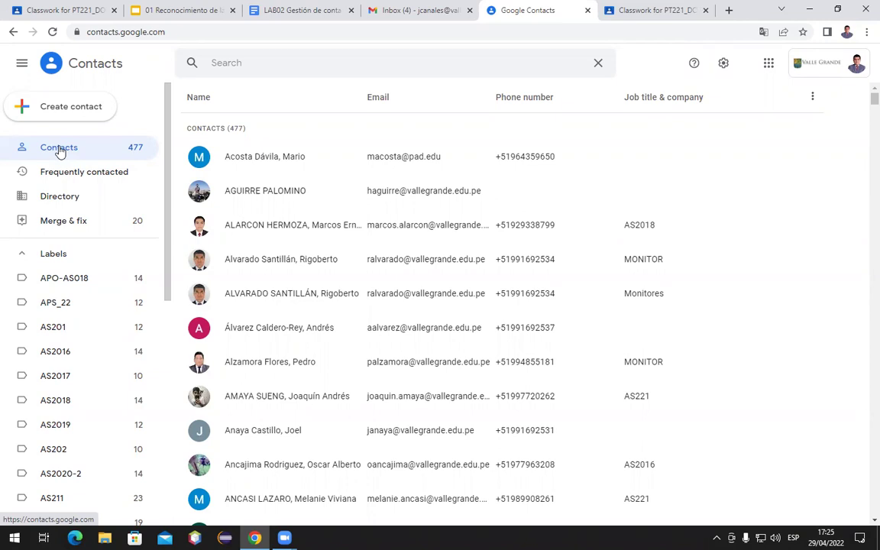
scroll(74, 306, down, 3)
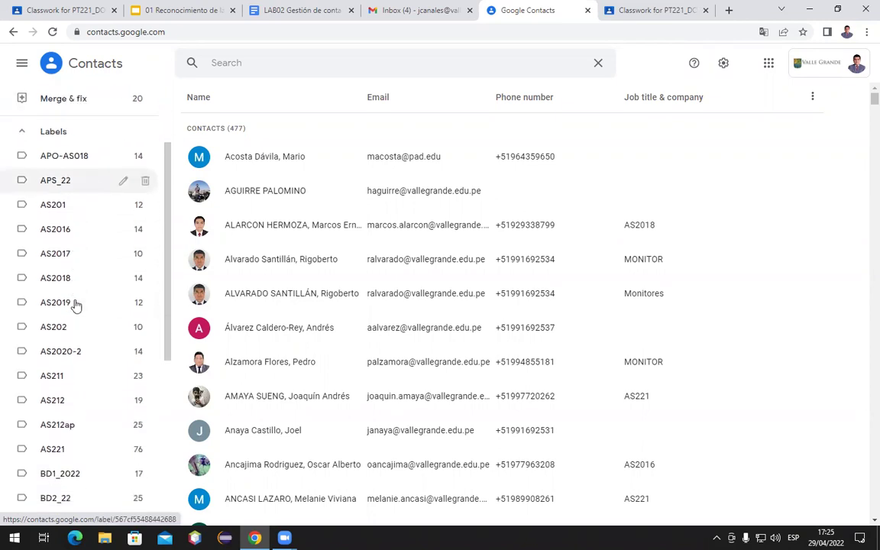
scroll(75, 306, down, 5)
scroll(75, 306, up, 3)
scroll(74, 305, up, 1)
scroll(75, 306, down, 4)
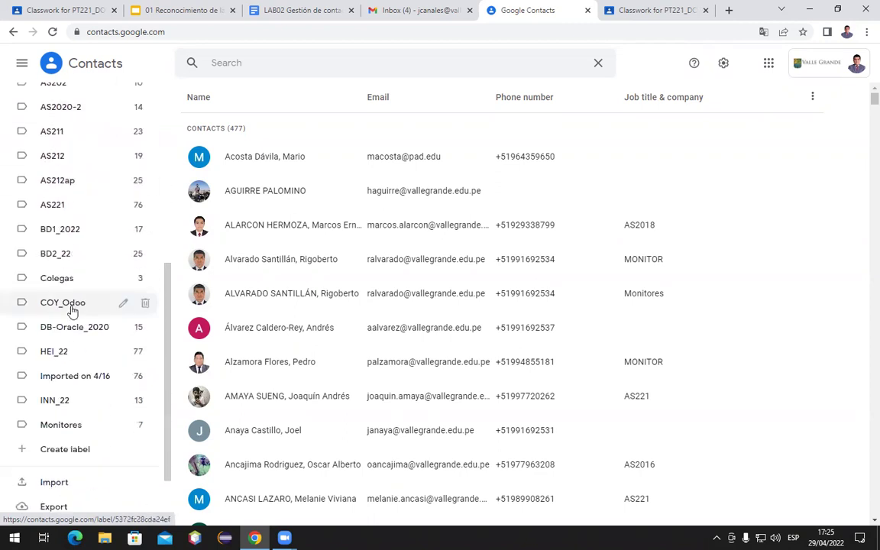
scroll(73, 312, down, 3)
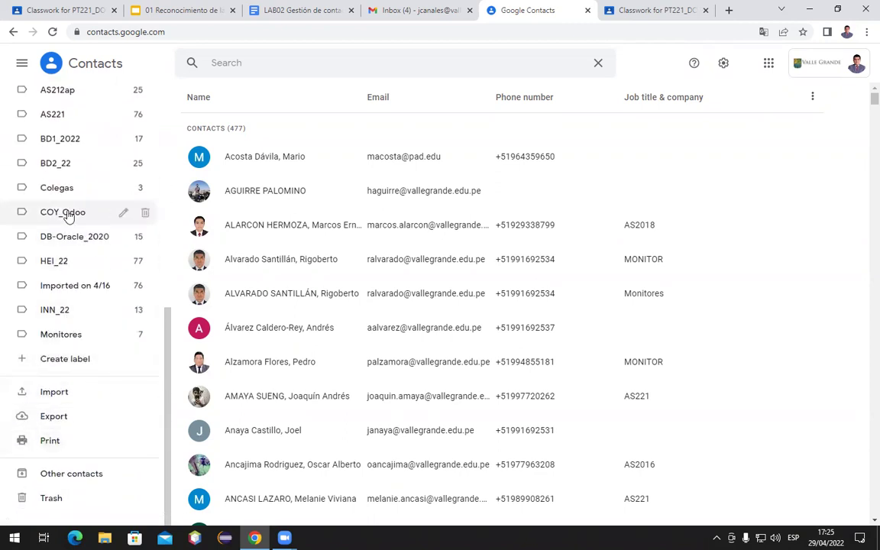
click(57, 189)
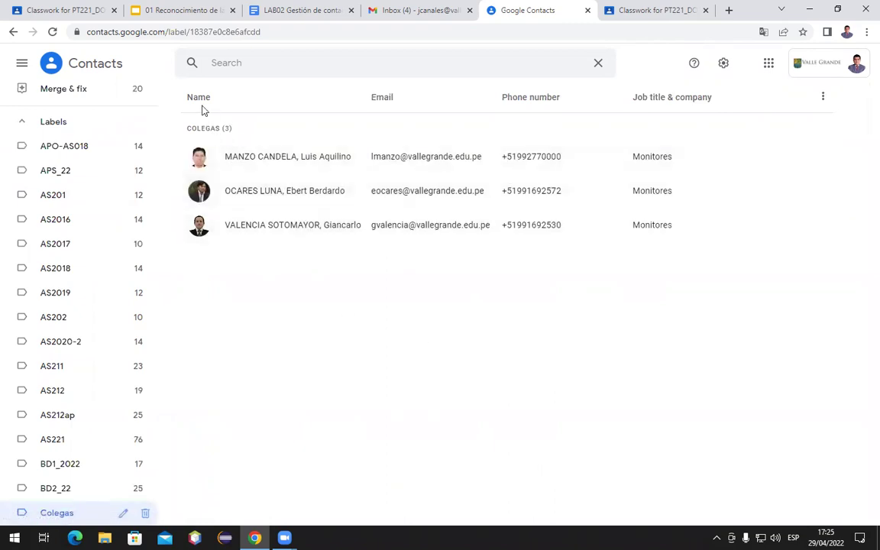
Select all three Colegas contacts and open the More actions menu
click(198, 156)
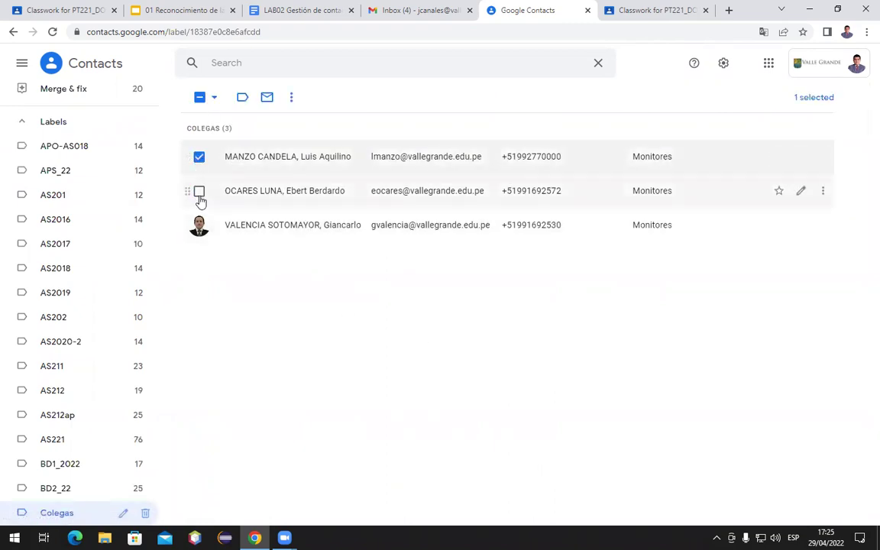
click(200, 192)
click(197, 226)
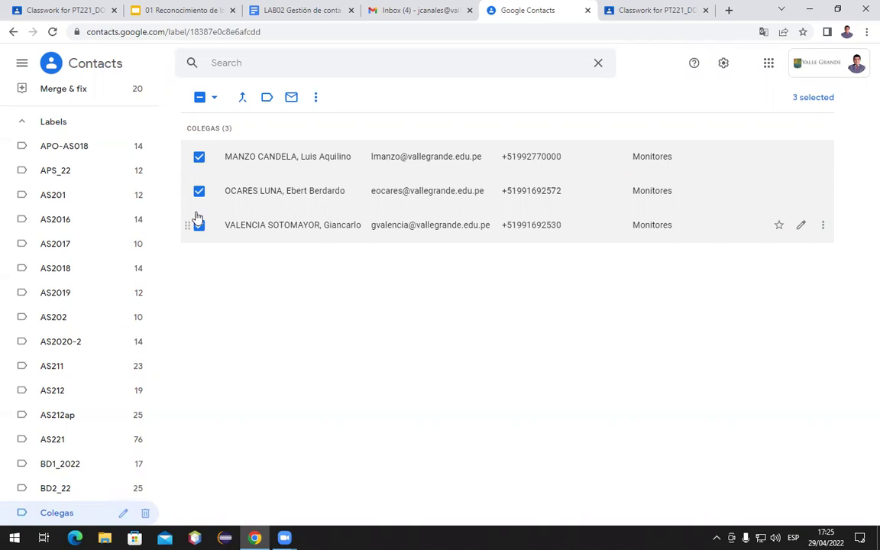
click(316, 101)
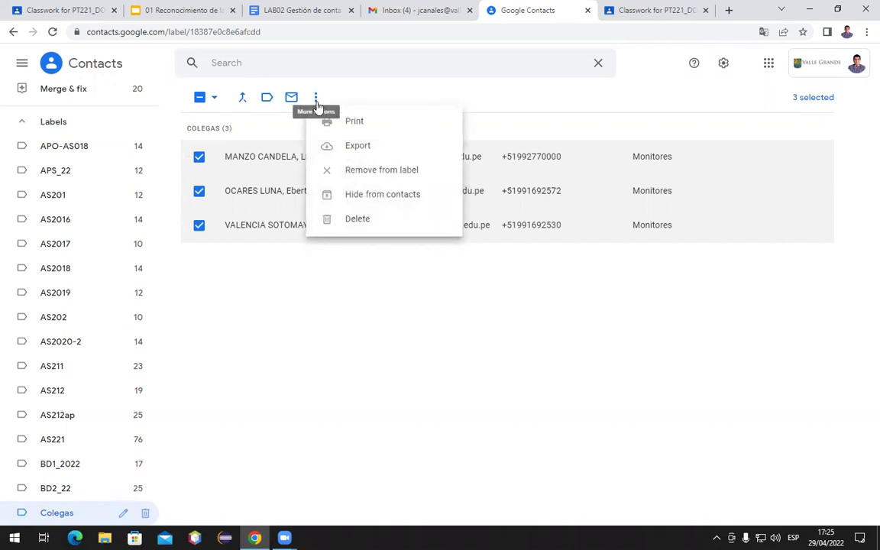
Export the selected contacts as Google CSV to contacts.csv and show it in Downloads
click(347, 152)
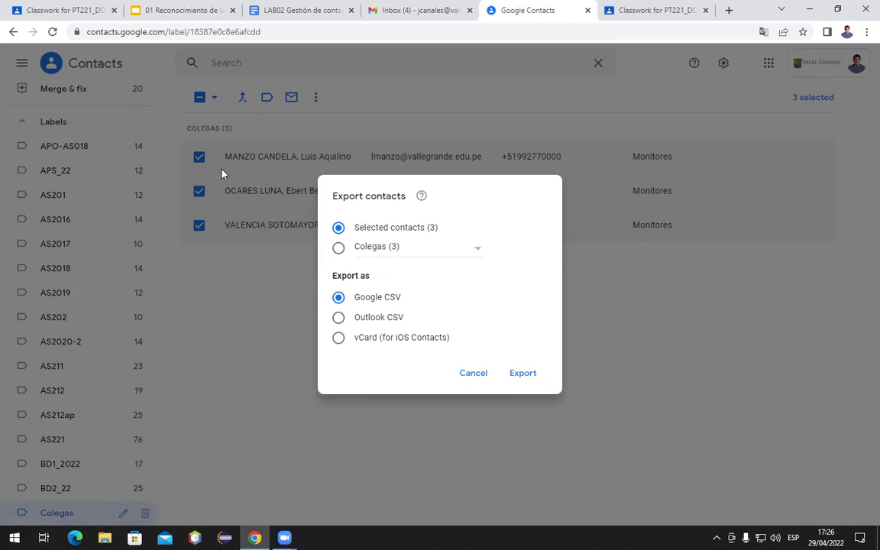
click(526, 374)
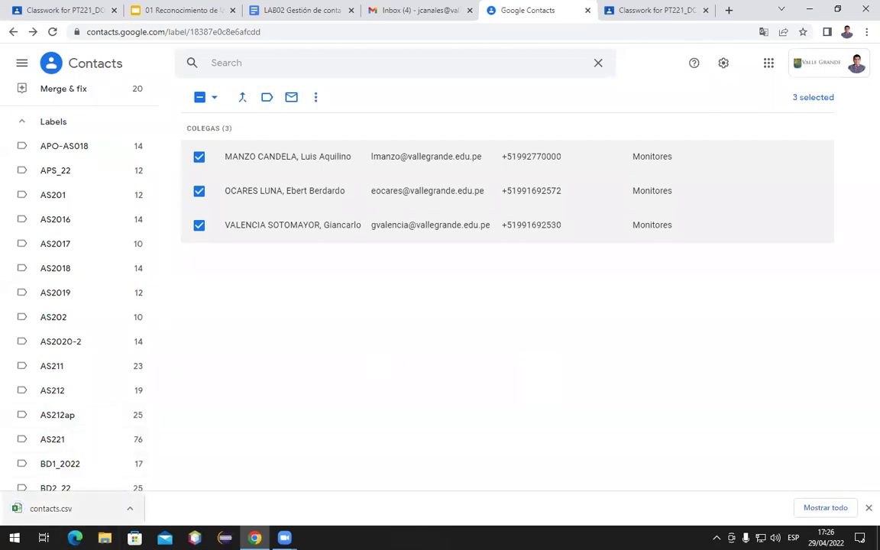
click(128, 508)
click(150, 468)
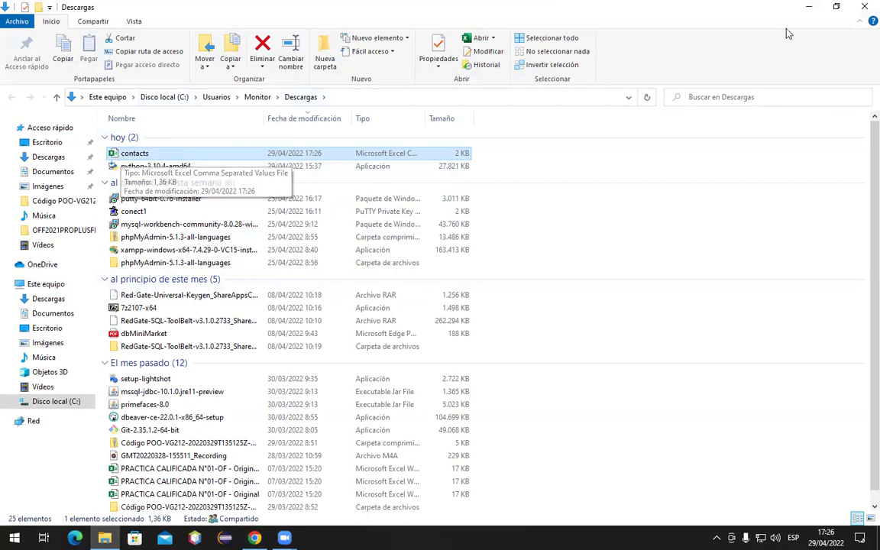
click(808, 7)
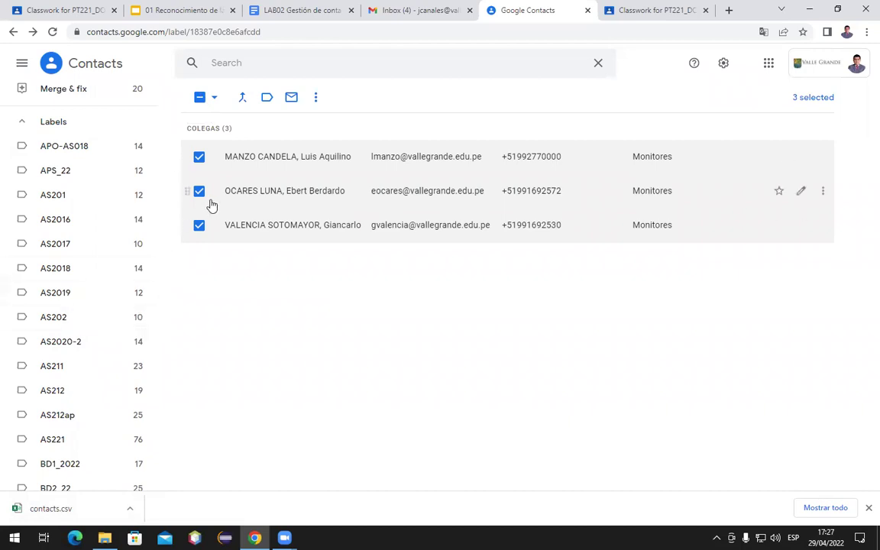
Remove the Colegas label and its 3 contacts, leaving 50 contacts in the list
scroll(99, 385, down, 3)
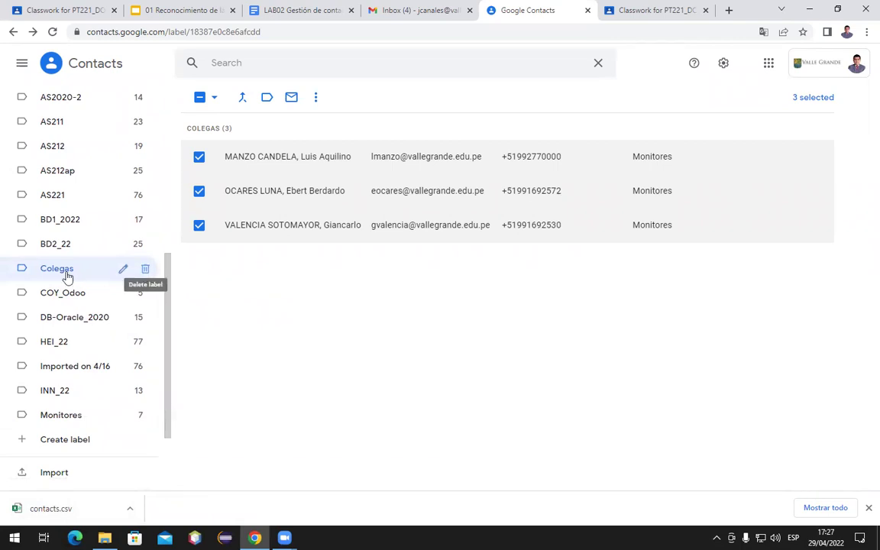
click(145, 270)
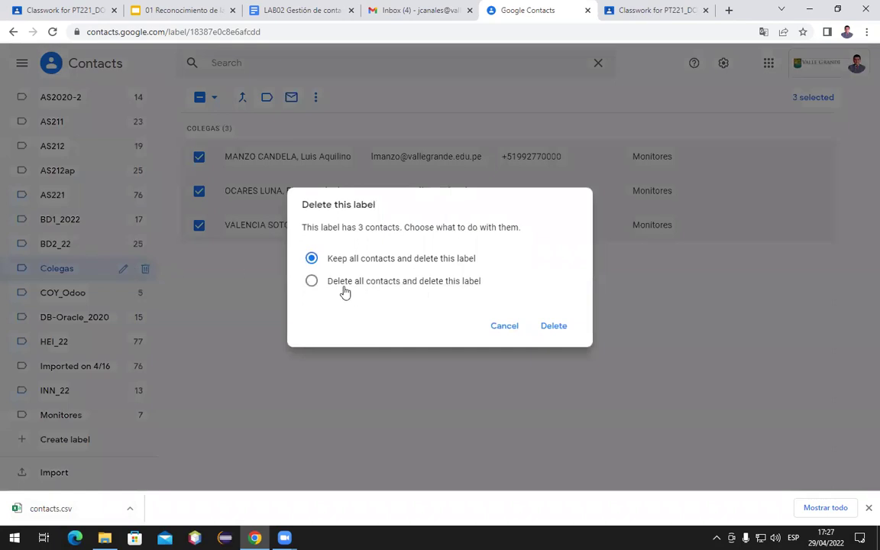
click(314, 282)
click(553, 326)
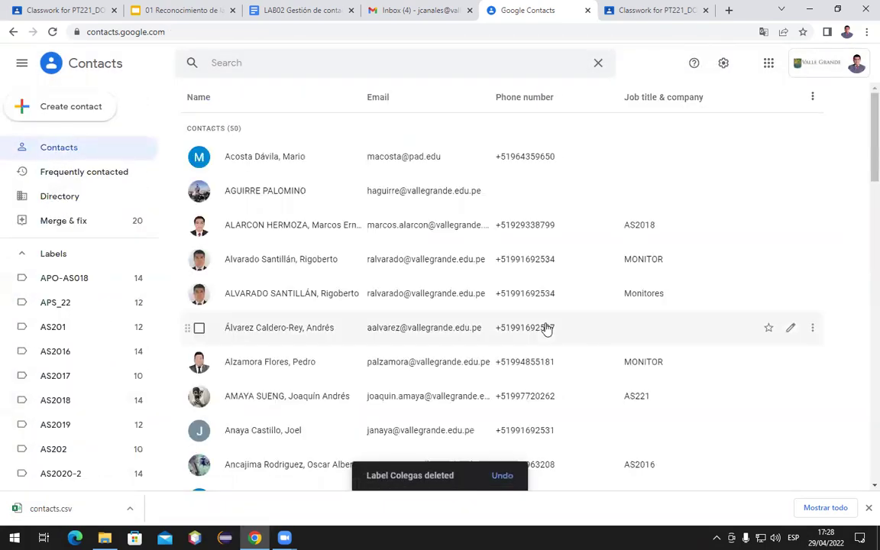
scroll(87, 391, down, 5)
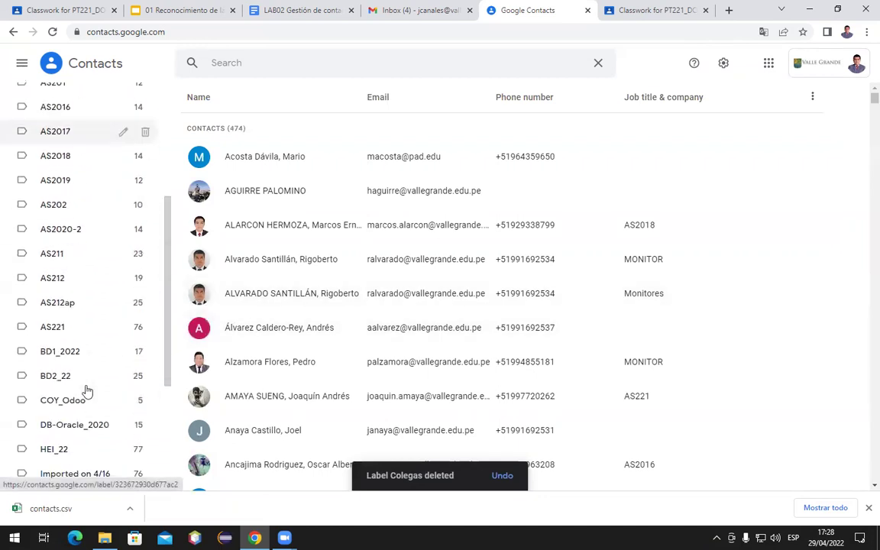
scroll(87, 391, up, 5)
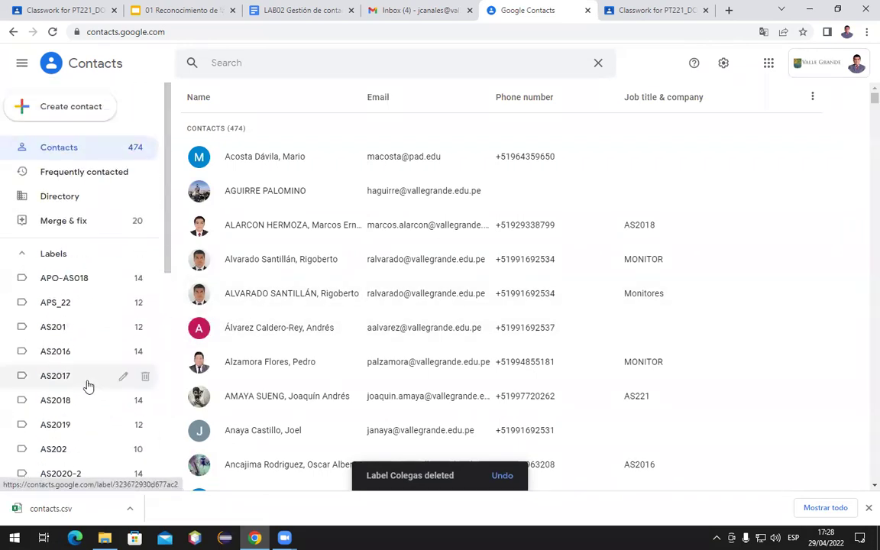
click(229, 64)
text(b)
key(BackSpace)
text(e)
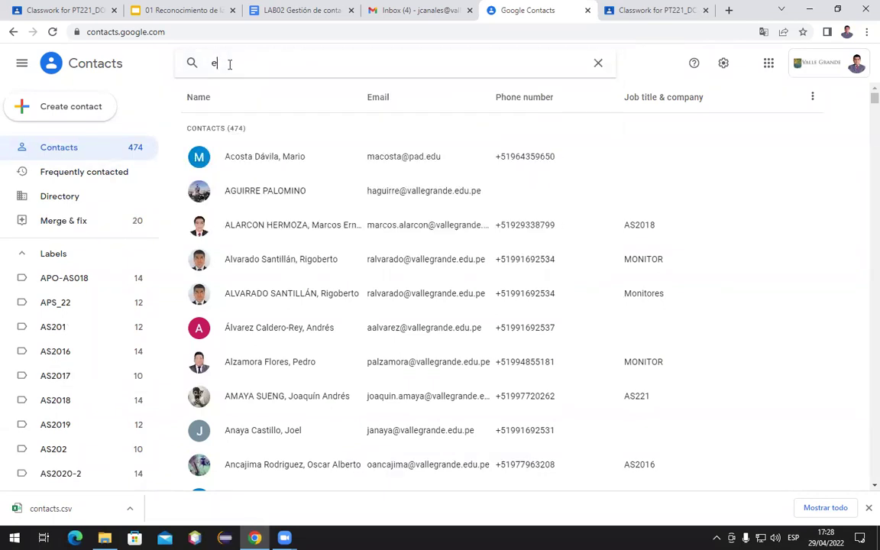
text(bert)
click(256, 95)
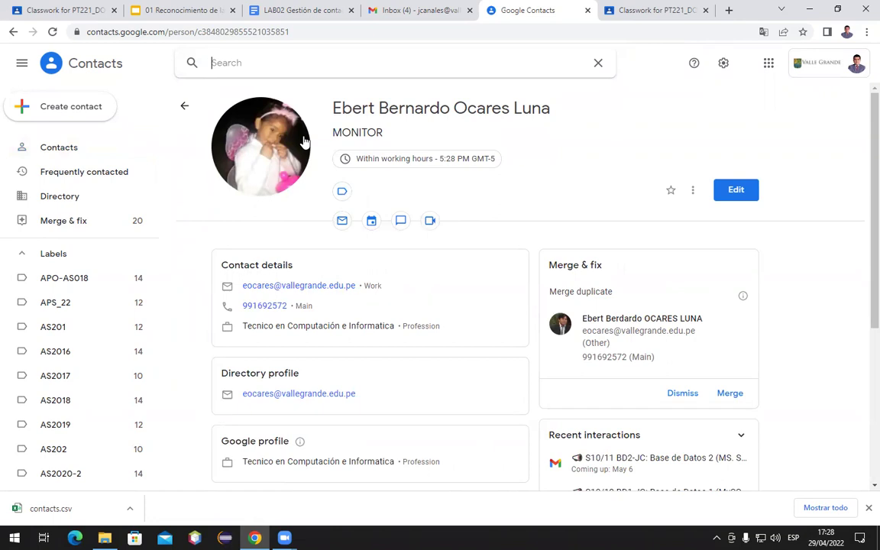
click(96, 67)
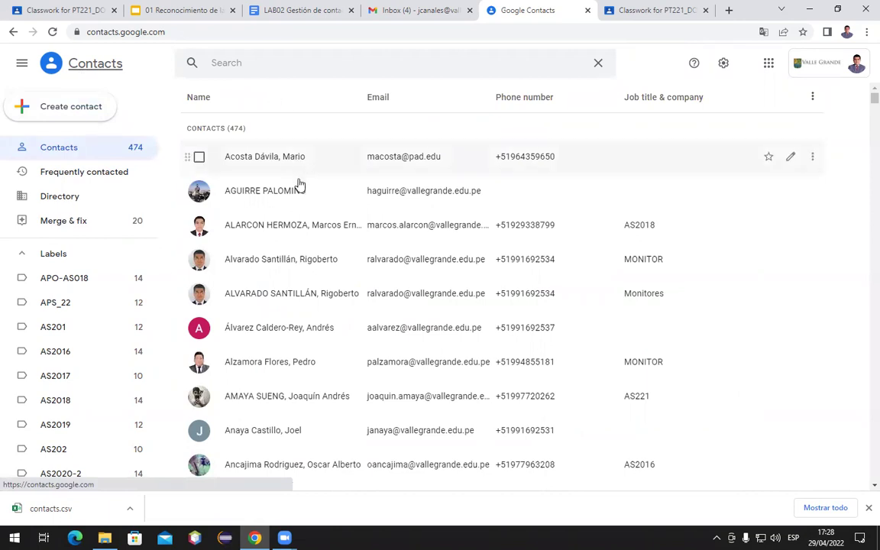
click(75, 113)
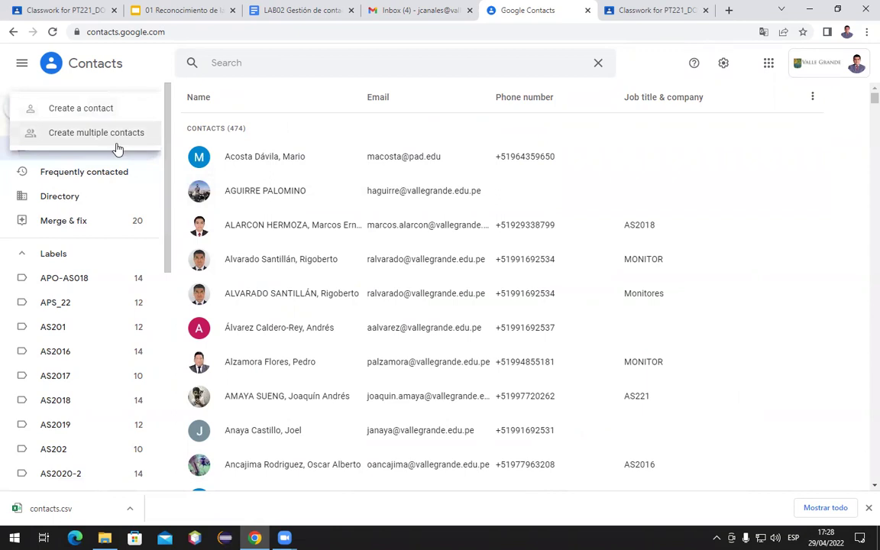
Start creating multiple contacts and switch to importing them from a file
click(63, 142)
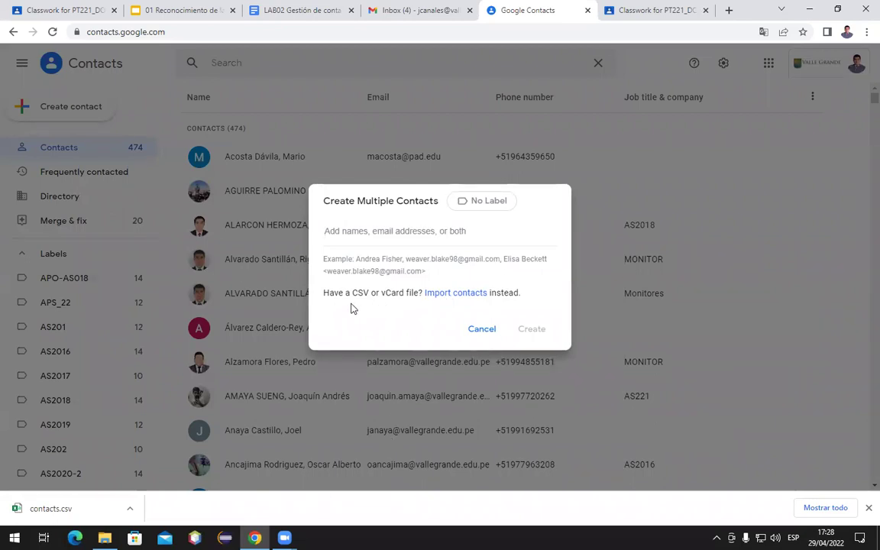
drag(323, 292, 370, 288)
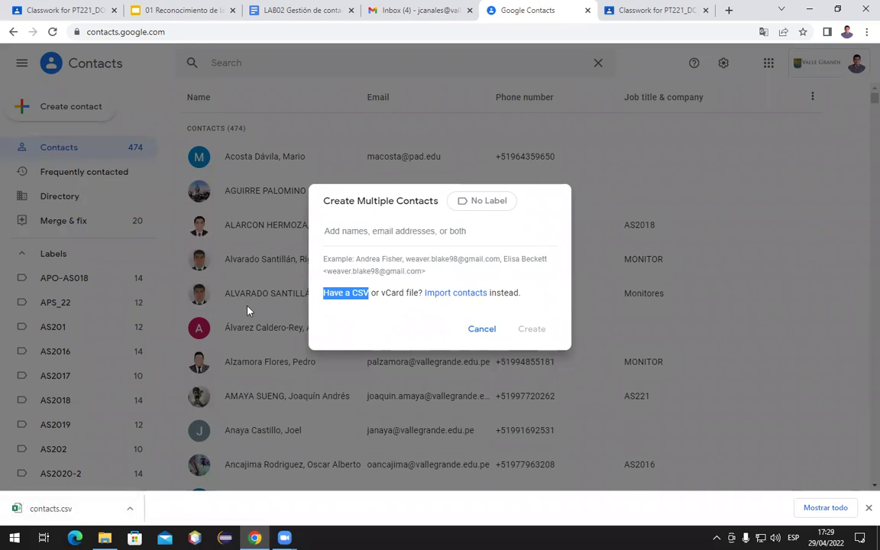
click(365, 287)
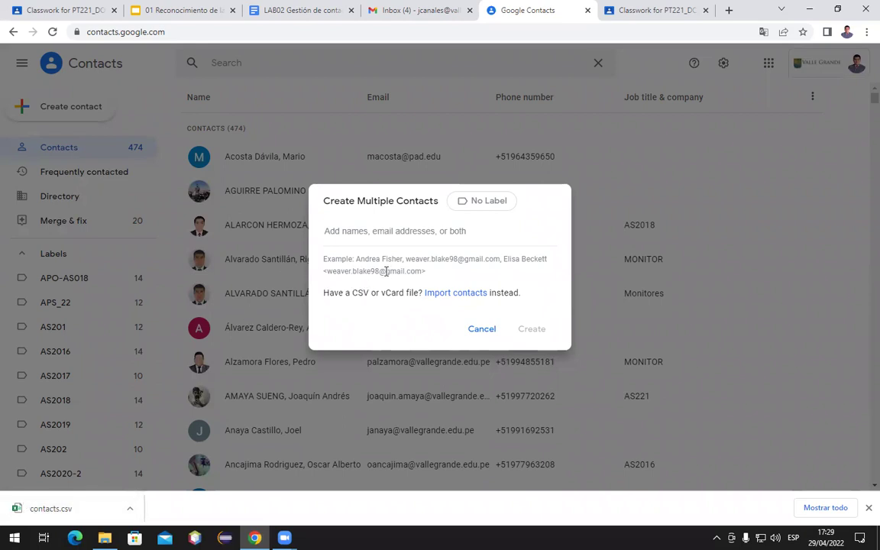
click(466, 297)
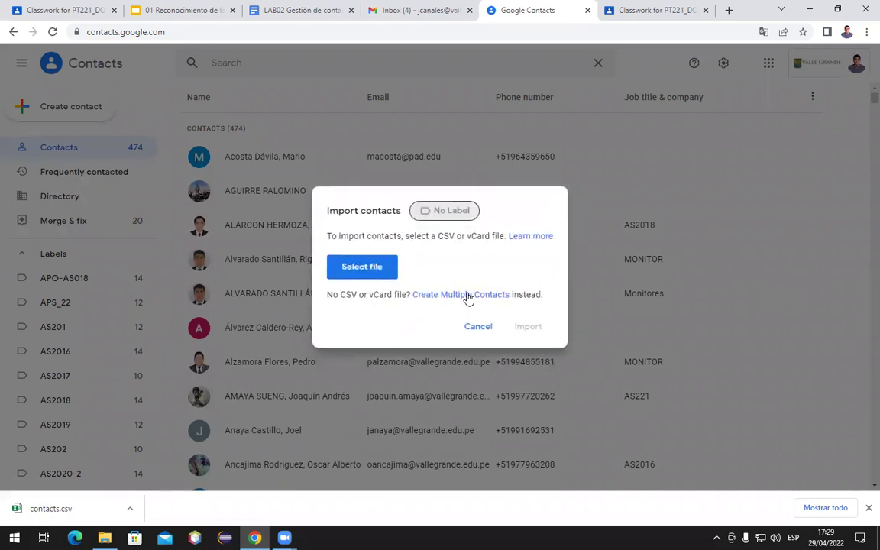
Pick contacts.csv from the Descargas folder as the file to import
click(362, 270)
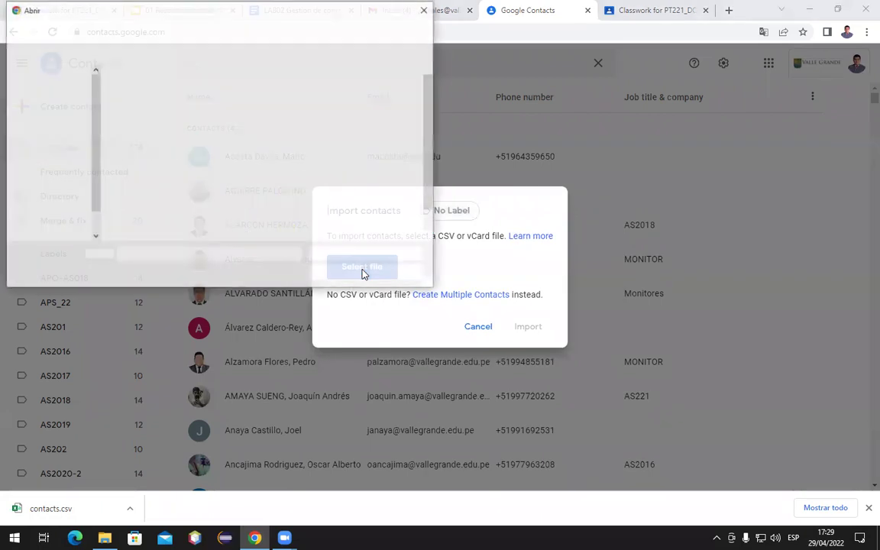
click(54, 110)
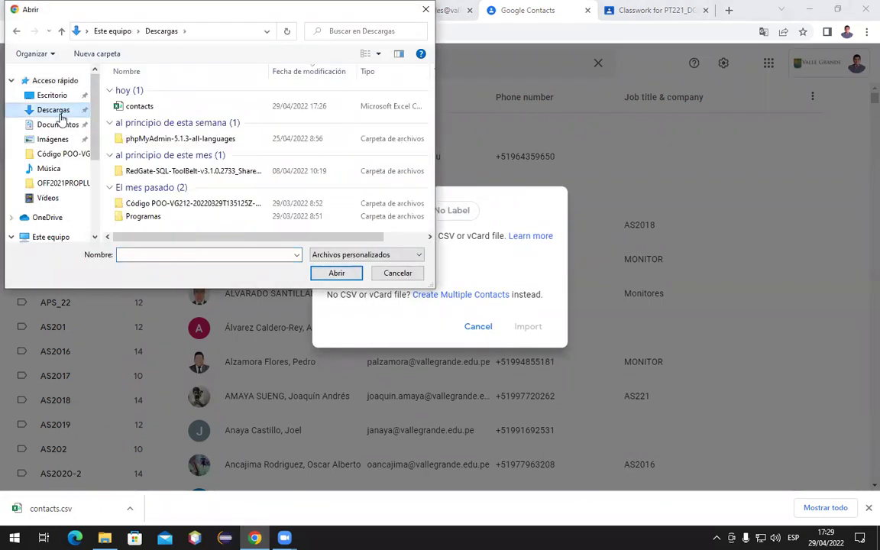
click(128, 106)
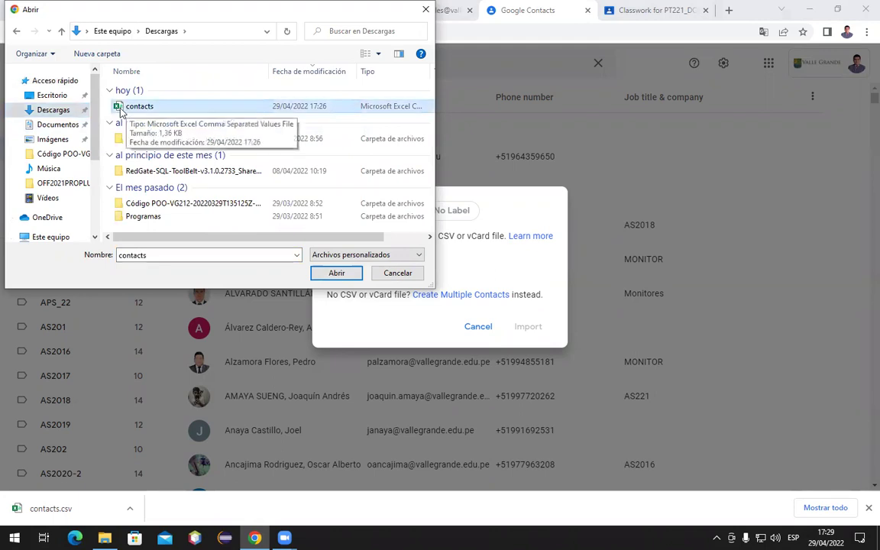
click(336, 273)
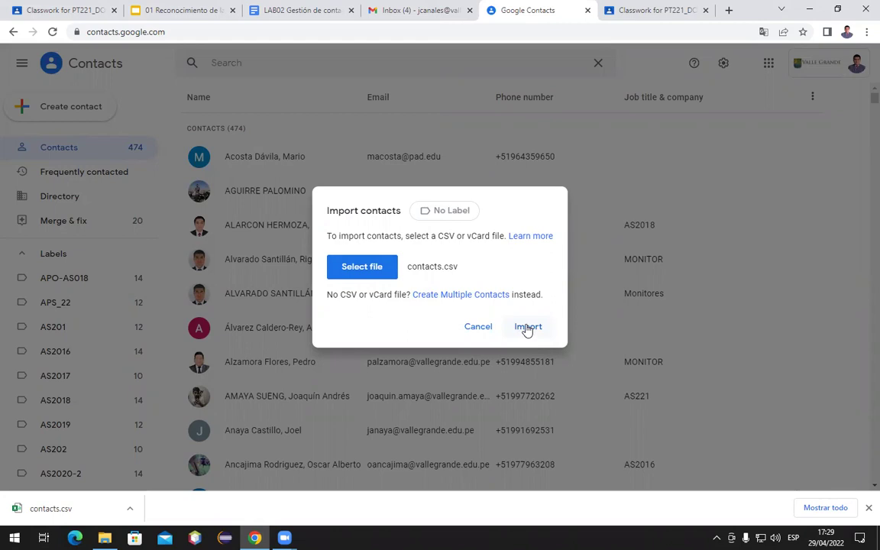
click(445, 213)
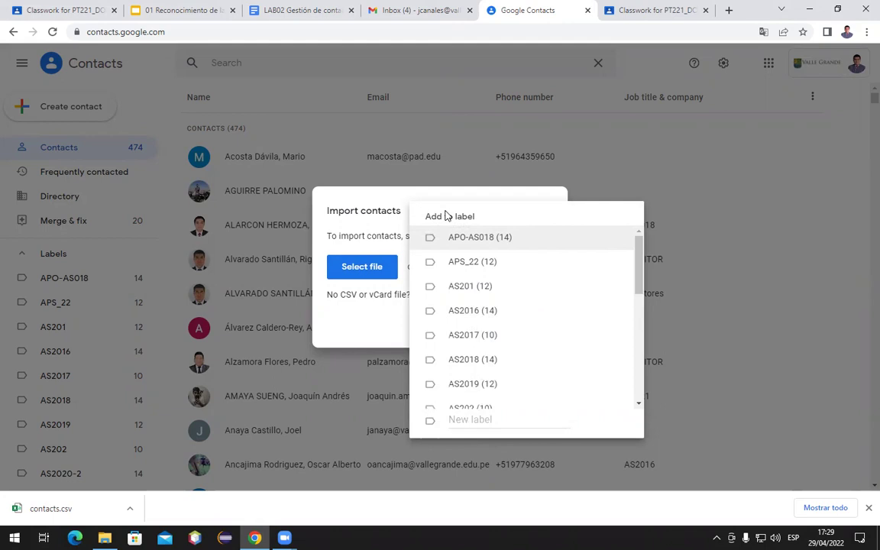
Create a new 'Equipo Trabajo' label for the imported contacts
click(465, 419)
text(Equi)
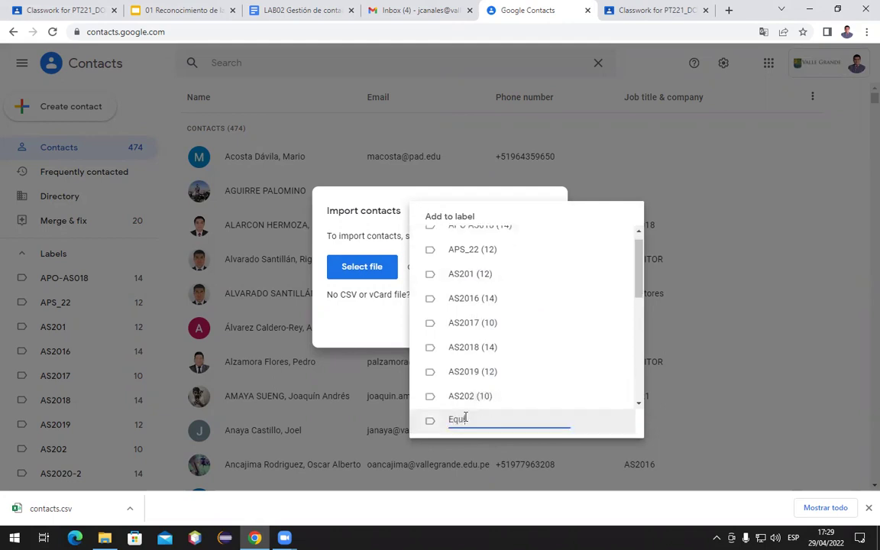
text(po Trabajo)
key(Return)
click(165, 172)
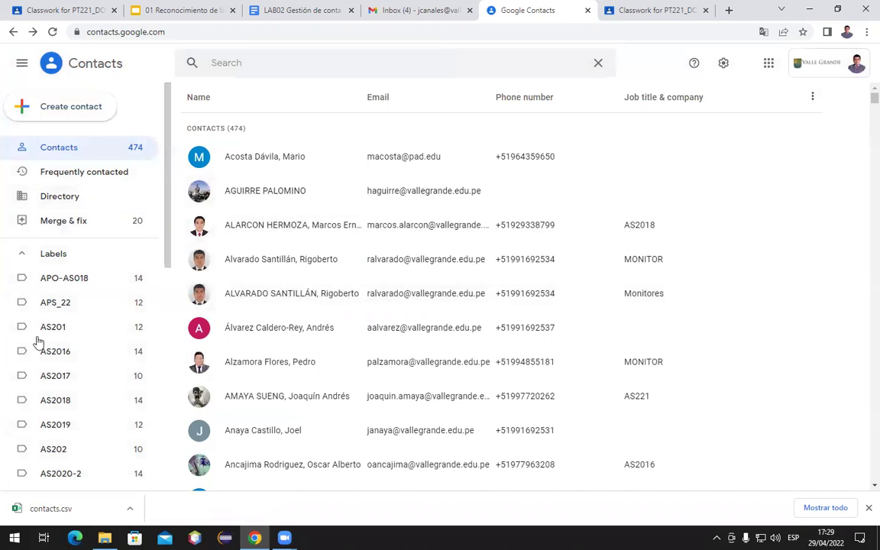
Open the Equipo Trabajo label's page, which holds no contacts yet
scroll(47, 354, down, 2)
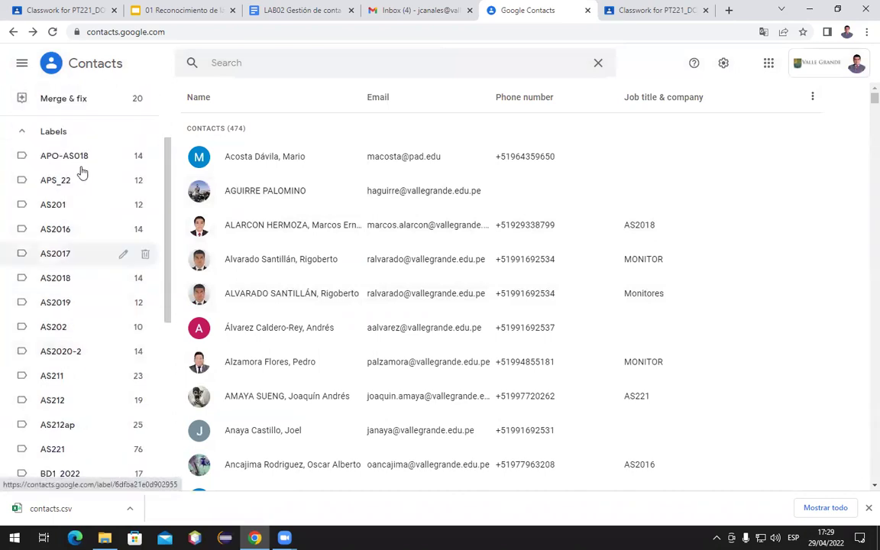
scroll(82, 357, down, 4)
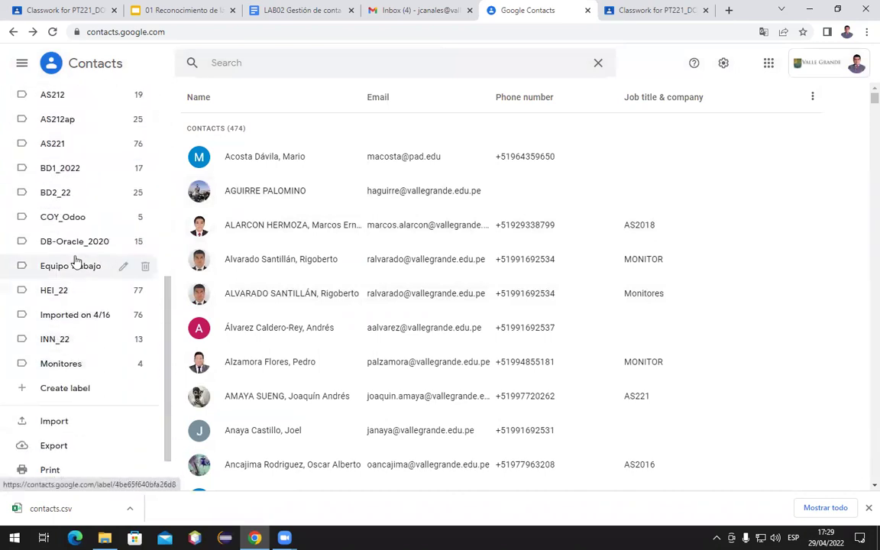
click(77, 262)
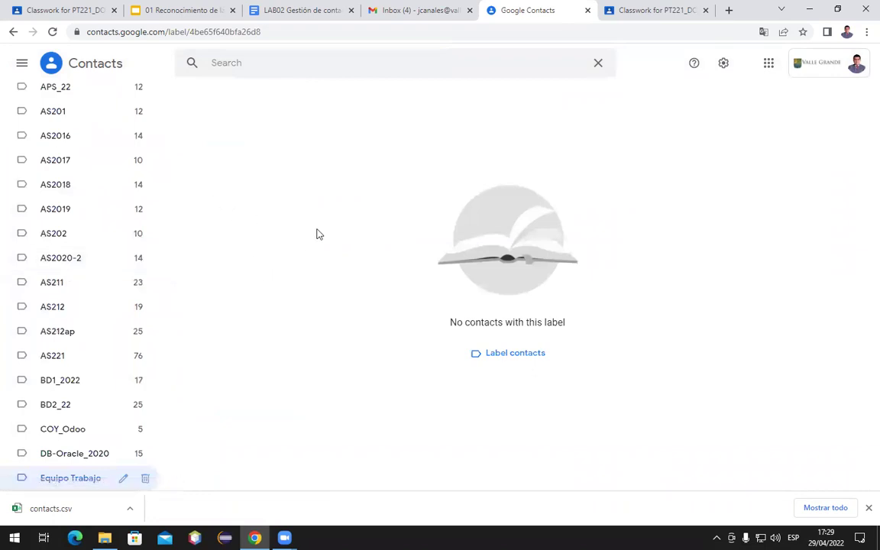
click(103, 67)
scroll(46, 459, down, 2)
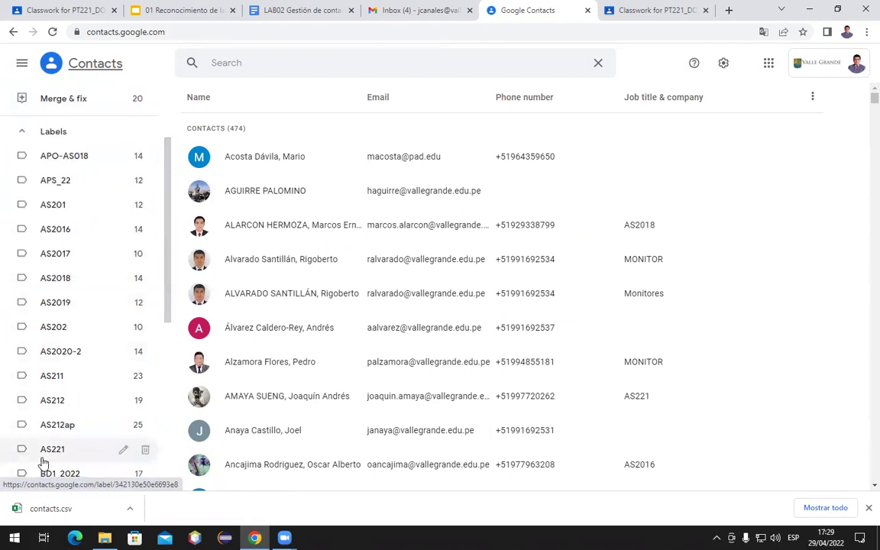
scroll(50, 458, down, 3)
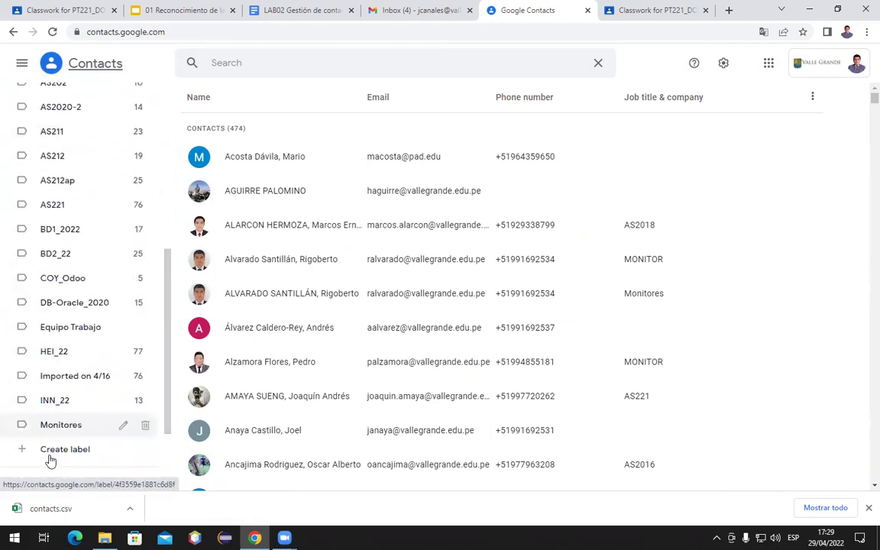
click(68, 336)
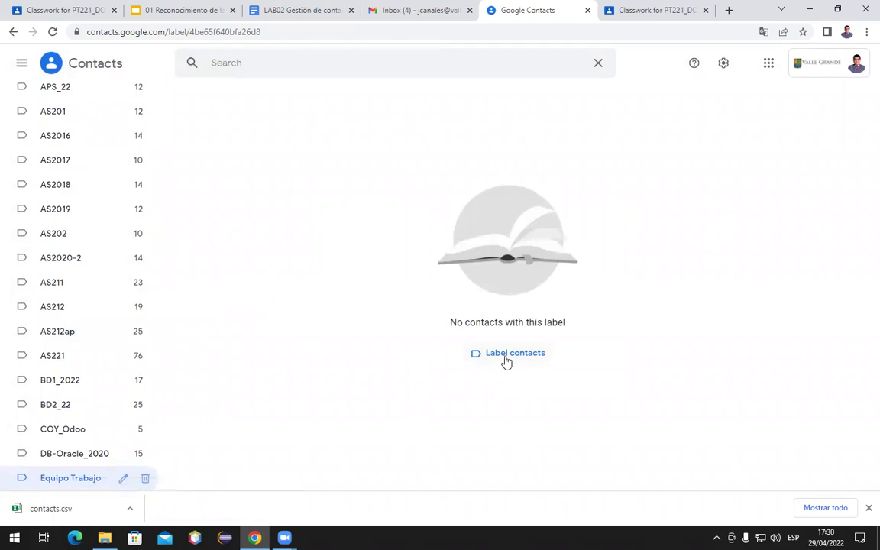
scroll(61, 183, up, 3)
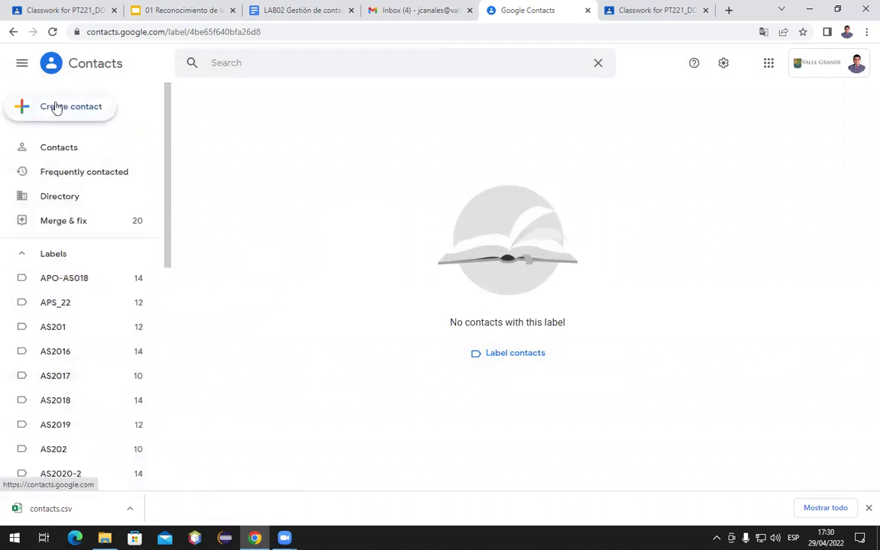
click(57, 108)
Import contacts.csv from Downloads into Equipo Trabajo and dismiss the duplicates suggestion
click(67, 132)
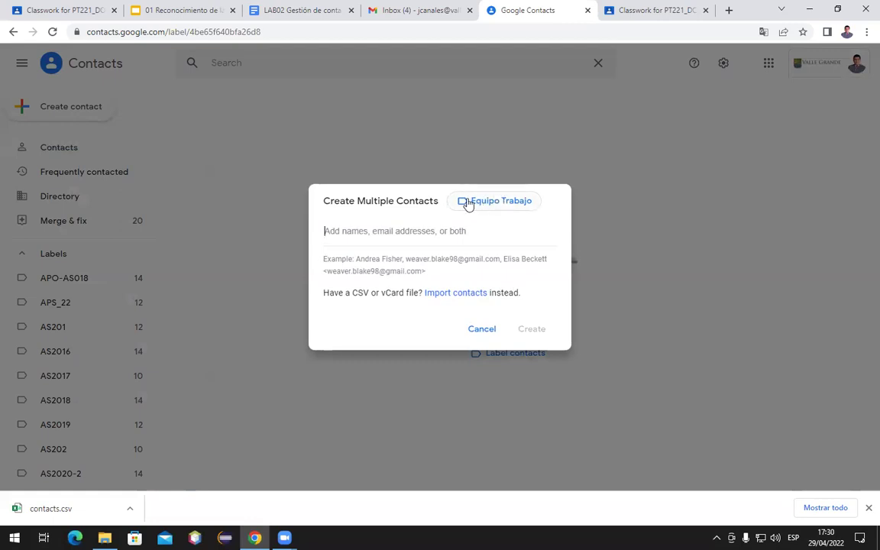
click(460, 294)
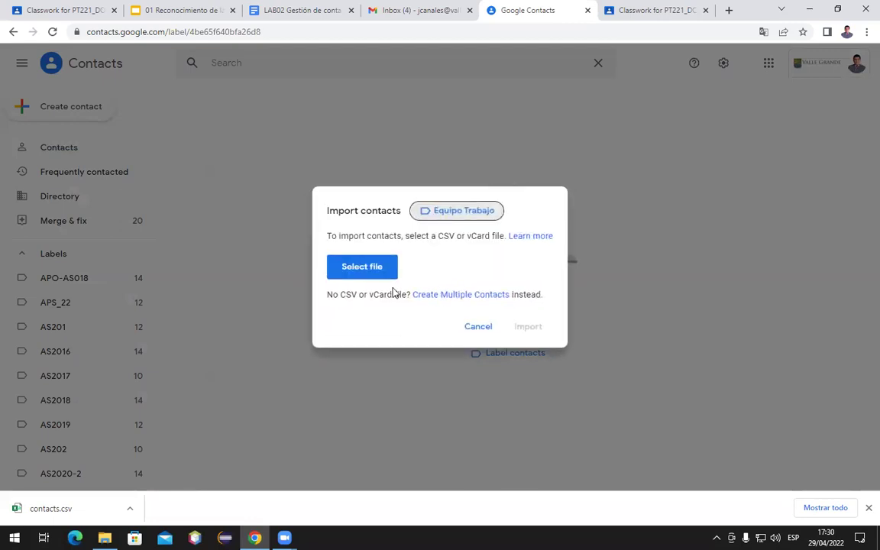
click(366, 273)
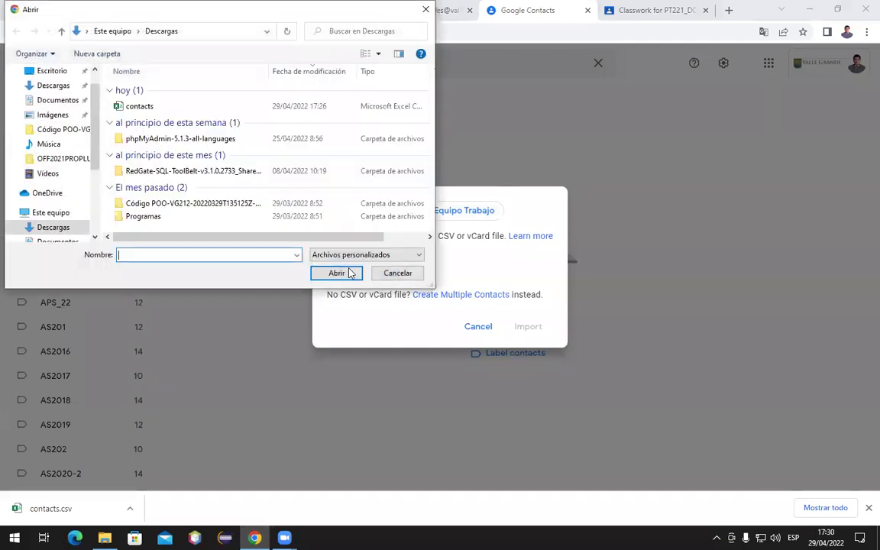
click(122, 107)
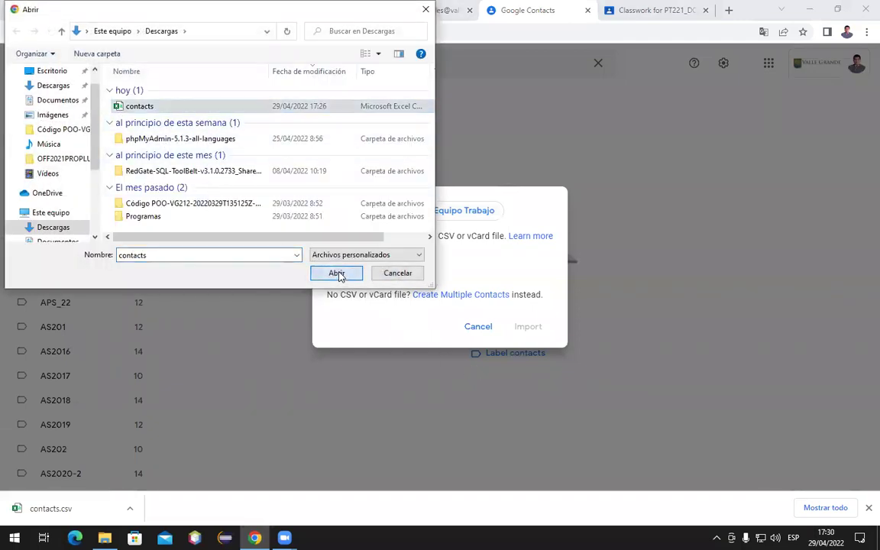
click(340, 273)
click(524, 328)
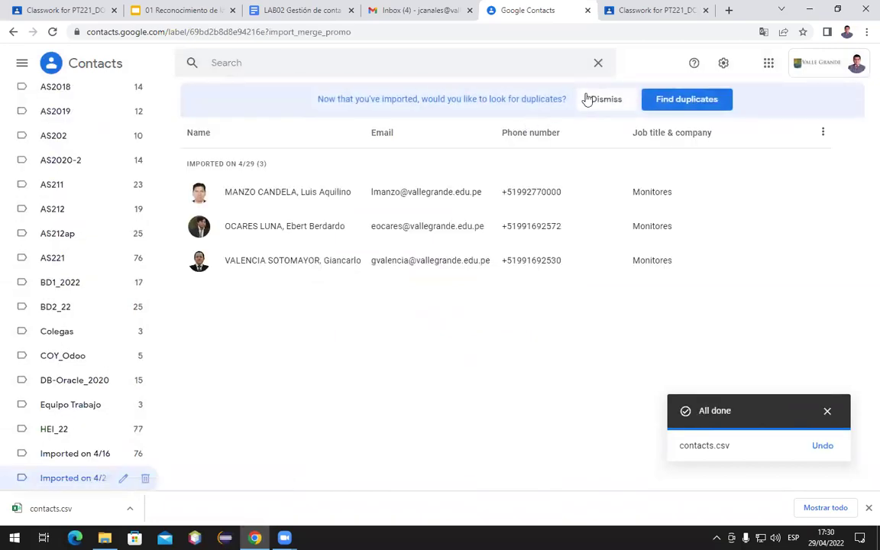
click(603, 99)
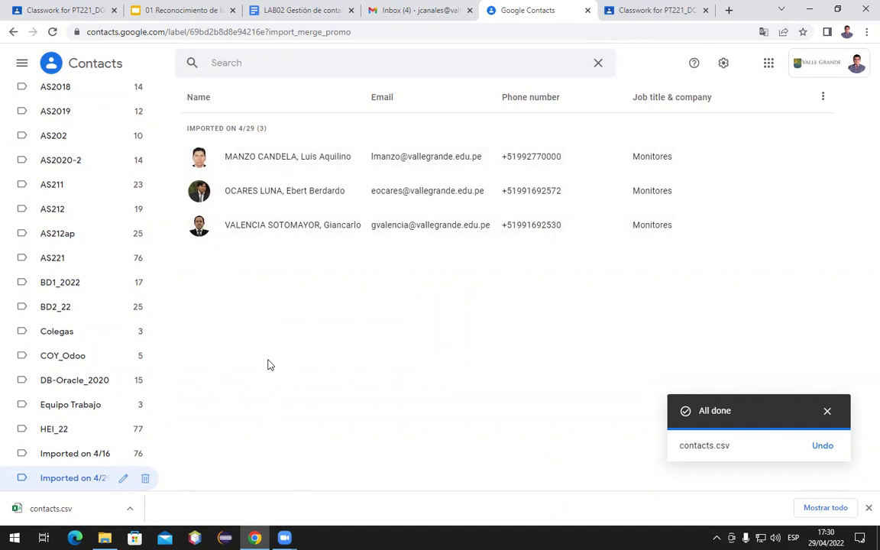
Show the Gmail inbox, opening and then discarding a blank new message
click(417, 12)
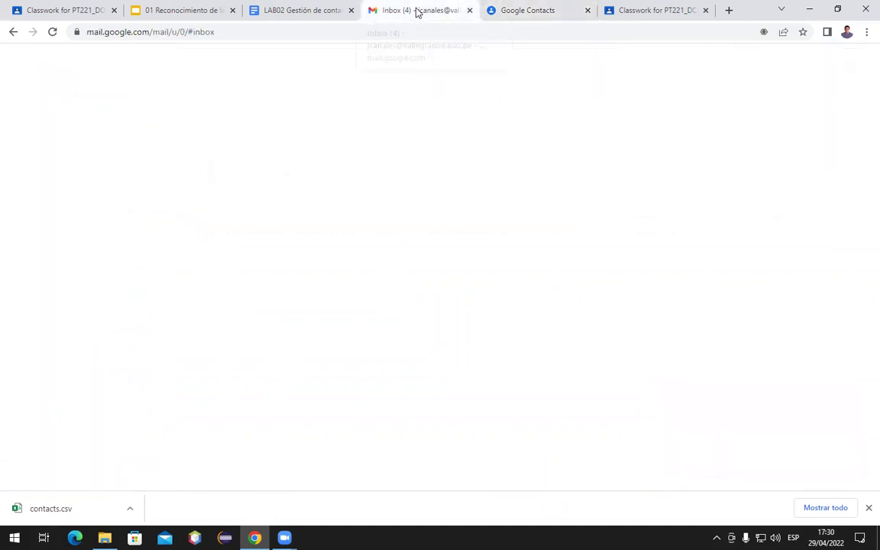
mouse_move(21, 95)
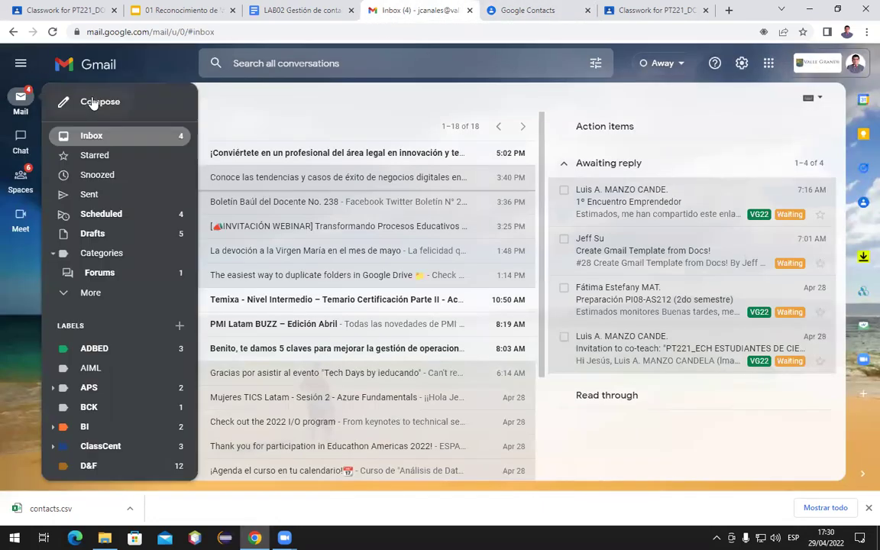
click(92, 103)
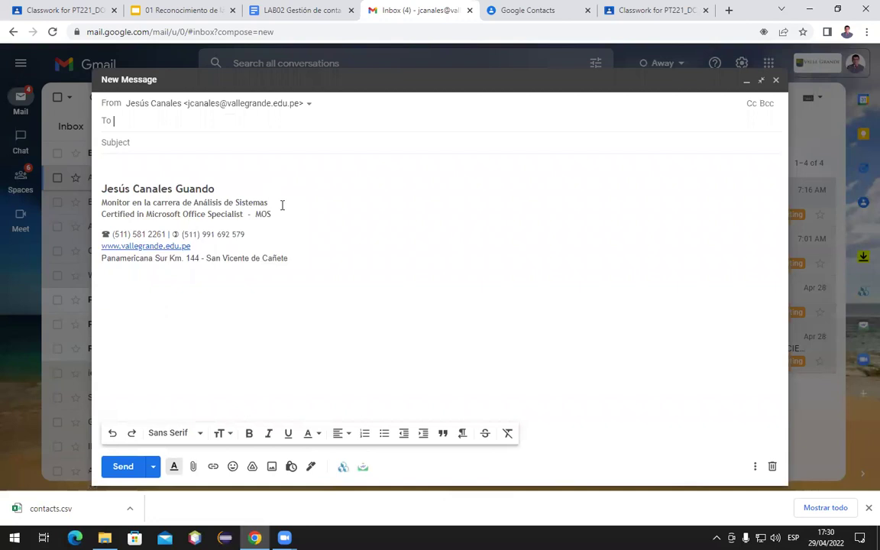
click(773, 468)
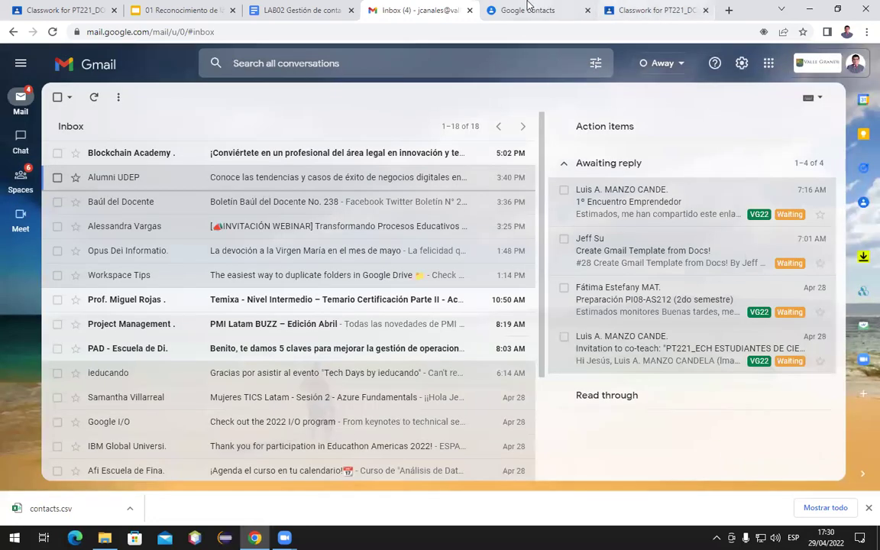
click(520, 10)
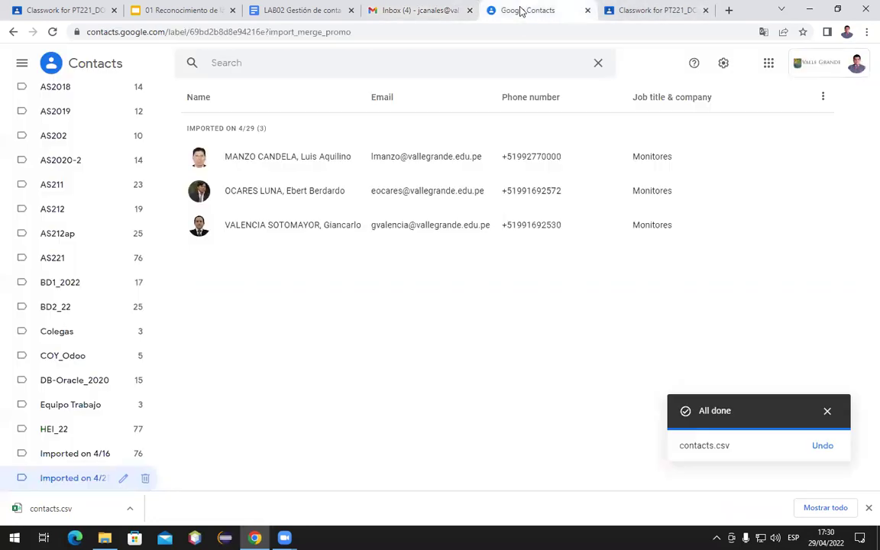
Draft an email to the three imported contacts, discard it, and return to all 477 contacts
click(198, 158)
click(199, 191)
click(198, 226)
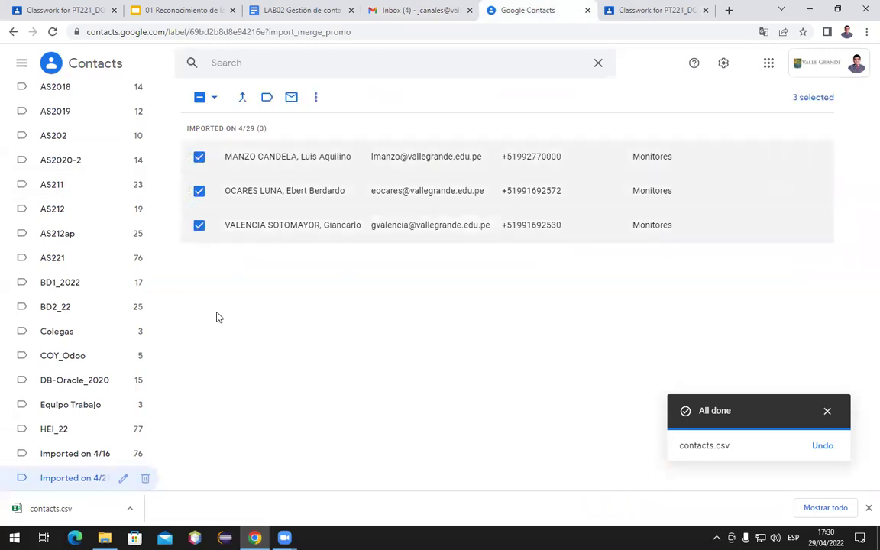
click(292, 98)
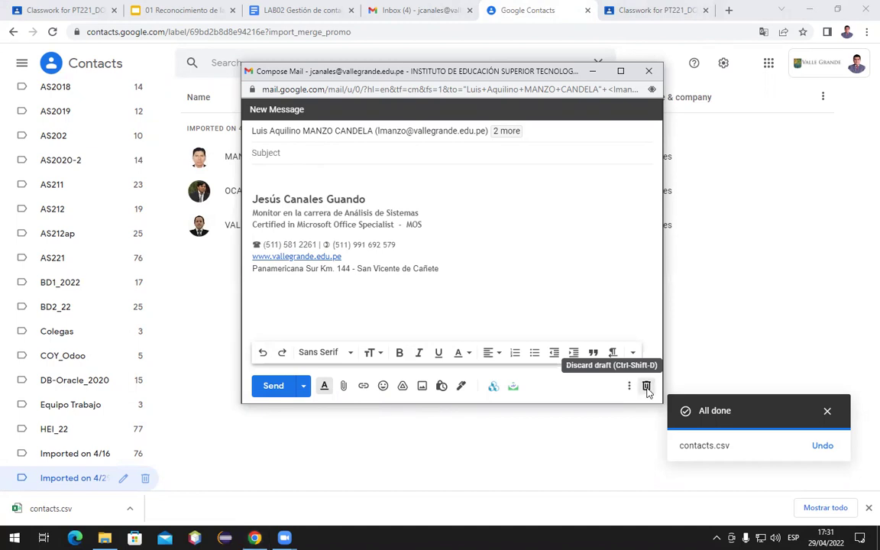
click(646, 388)
click(89, 69)
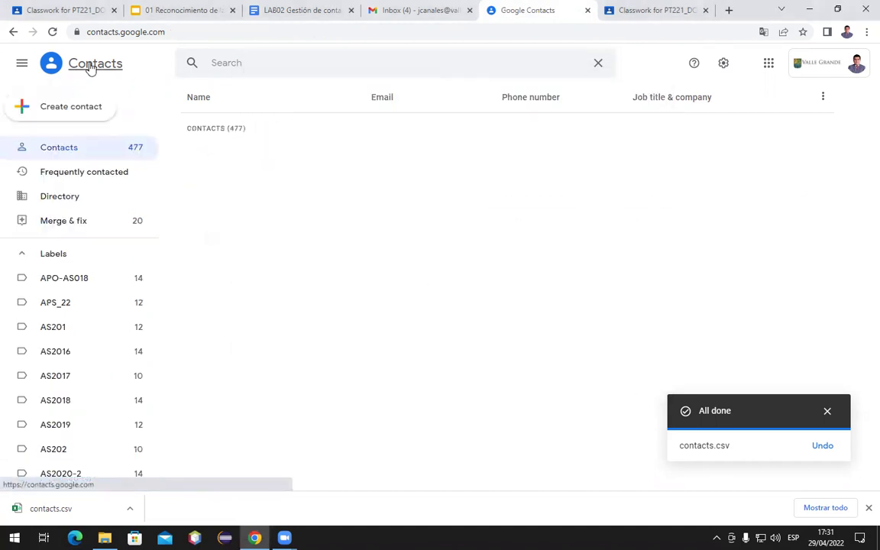
click(300, 68)
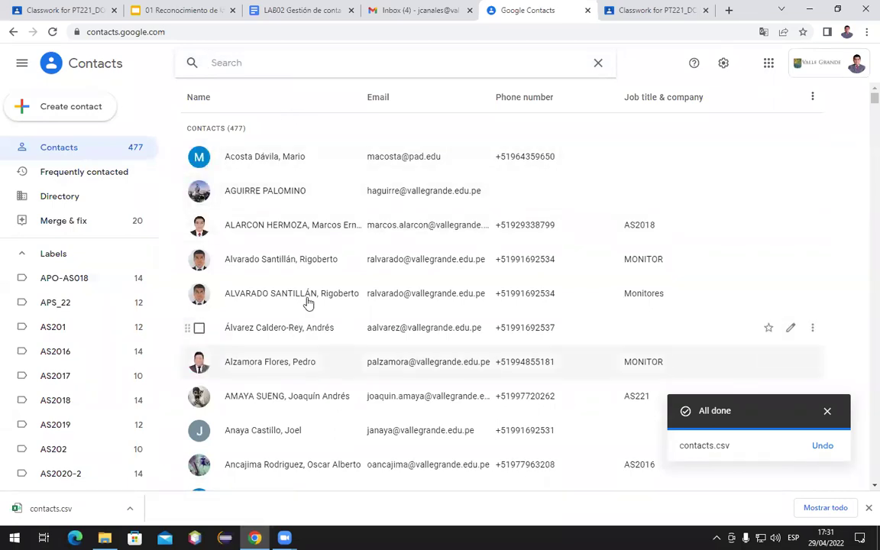
scroll(359, 298, down, 7)
scroll(359, 298, down, 5)
scroll(357, 298, up, 5)
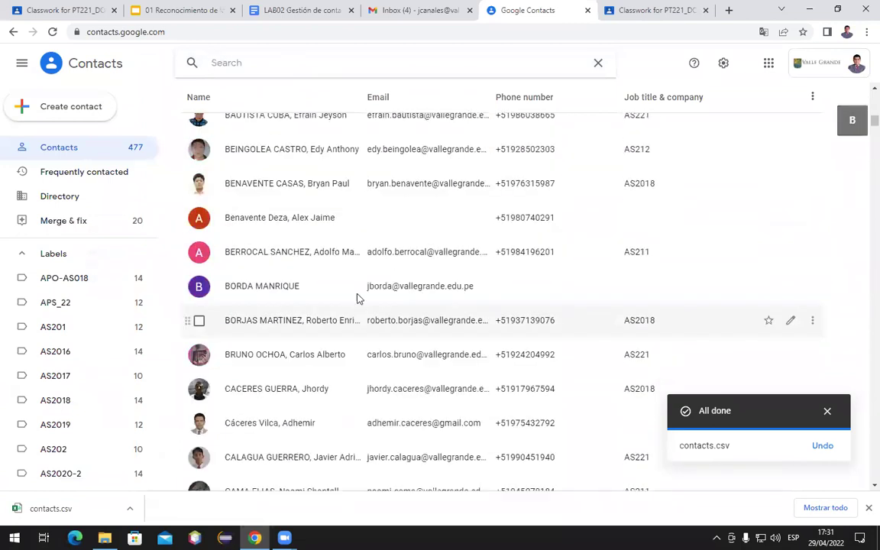
click(199, 103)
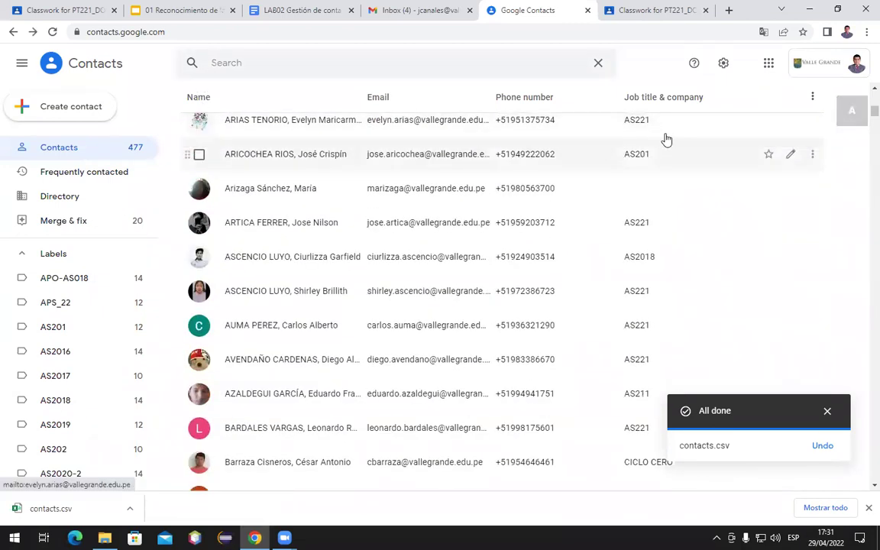
click(812, 97)
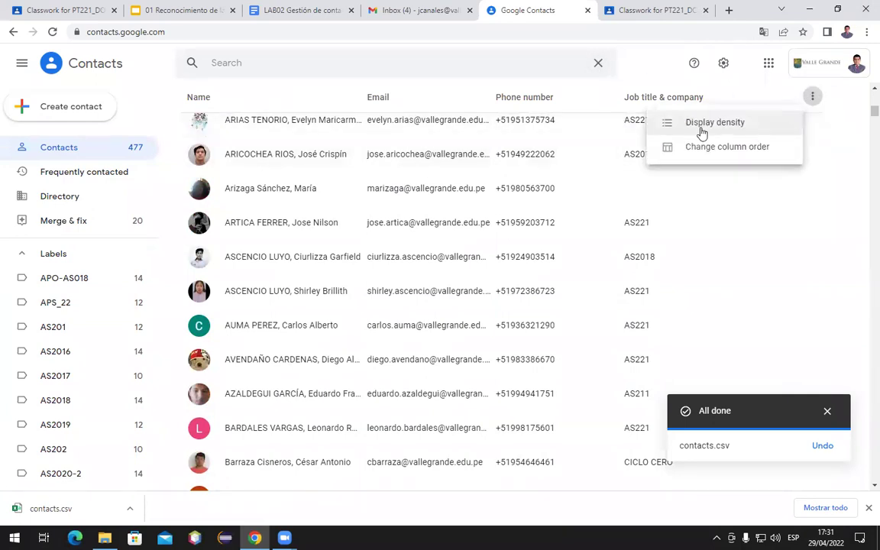
click(691, 146)
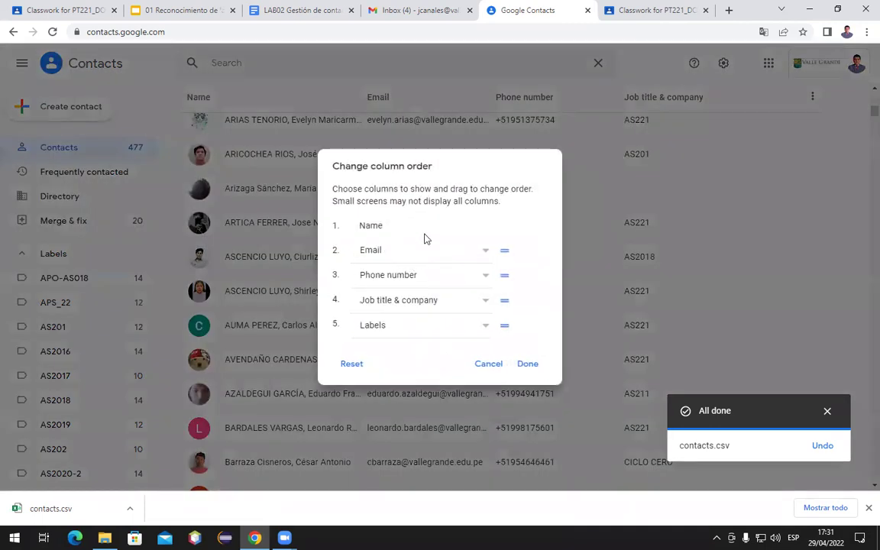
click(486, 363)
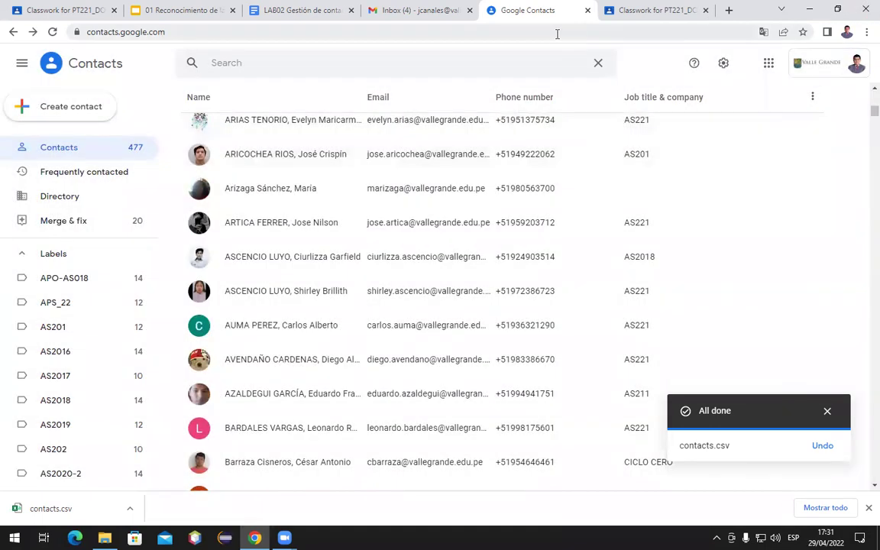
scroll(517, 218, up, 10)
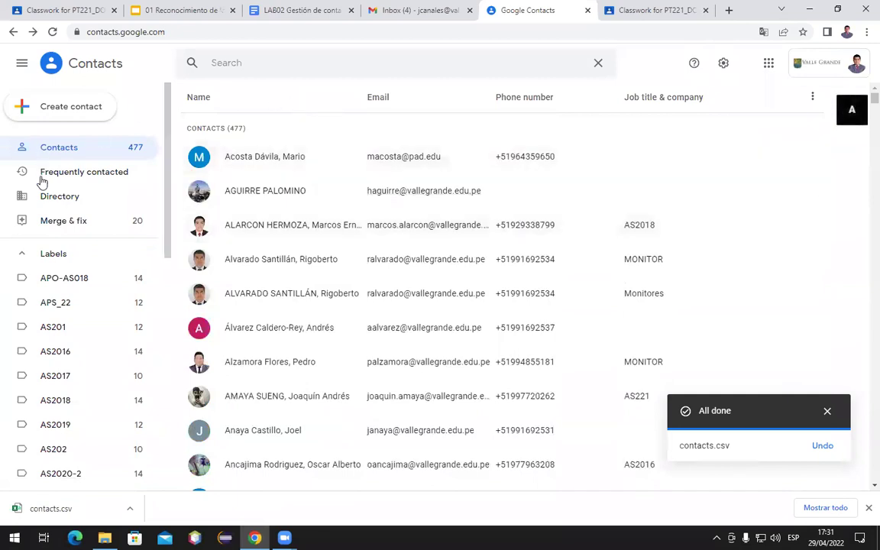
click(54, 324)
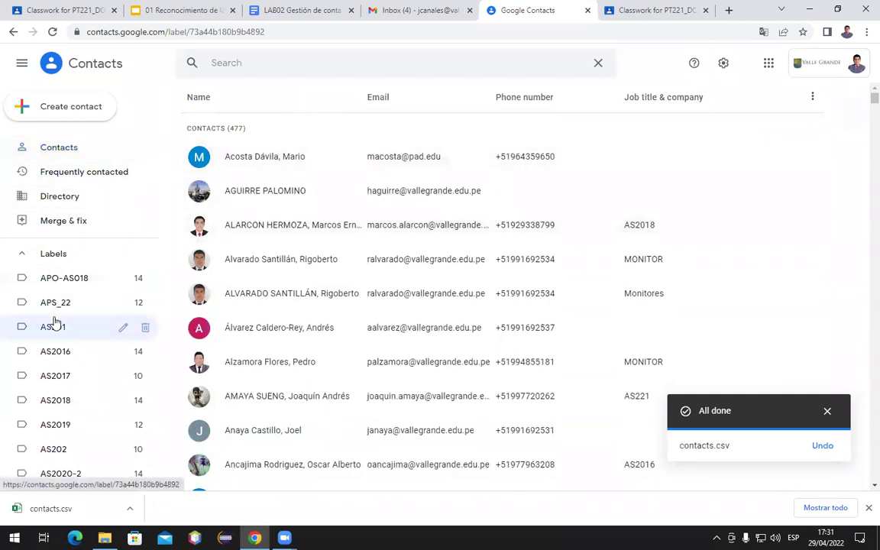
scroll(54, 321, down, 2)
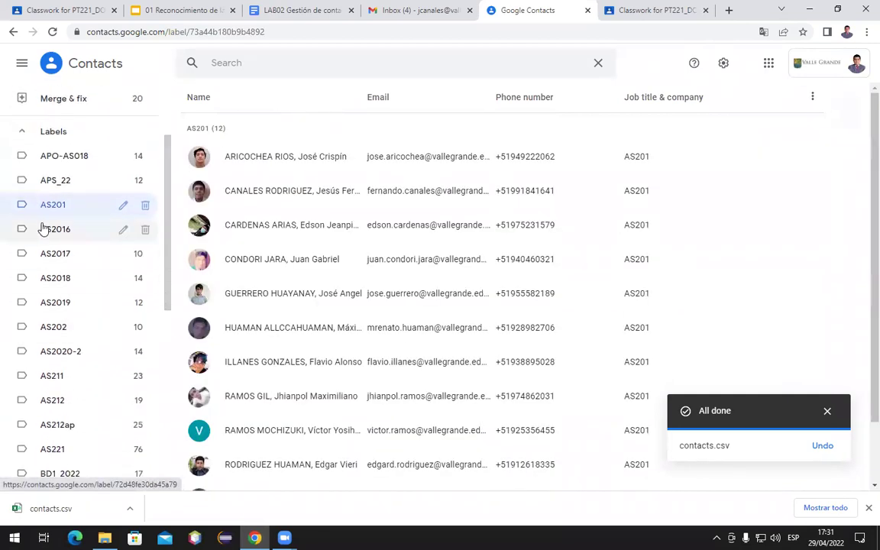
click(44, 228)
click(47, 399)
scroll(48, 378, down, 2)
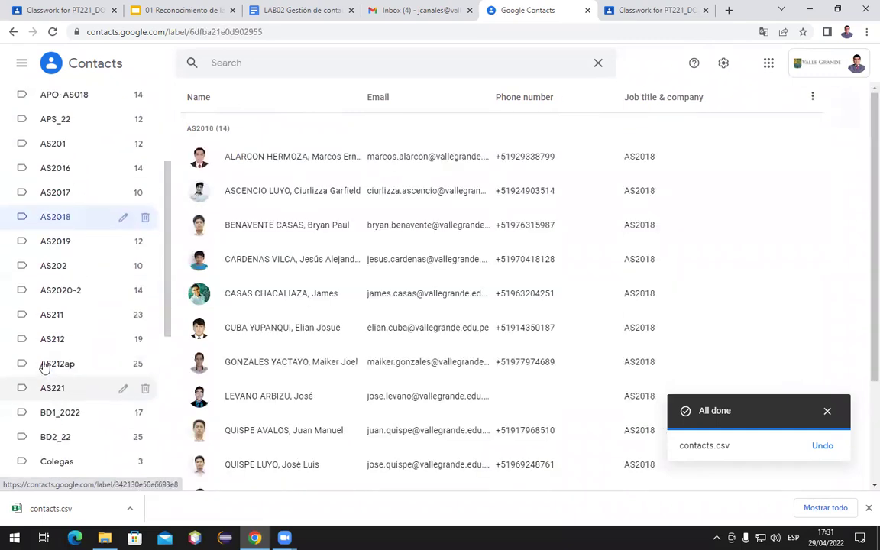
click(44, 301)
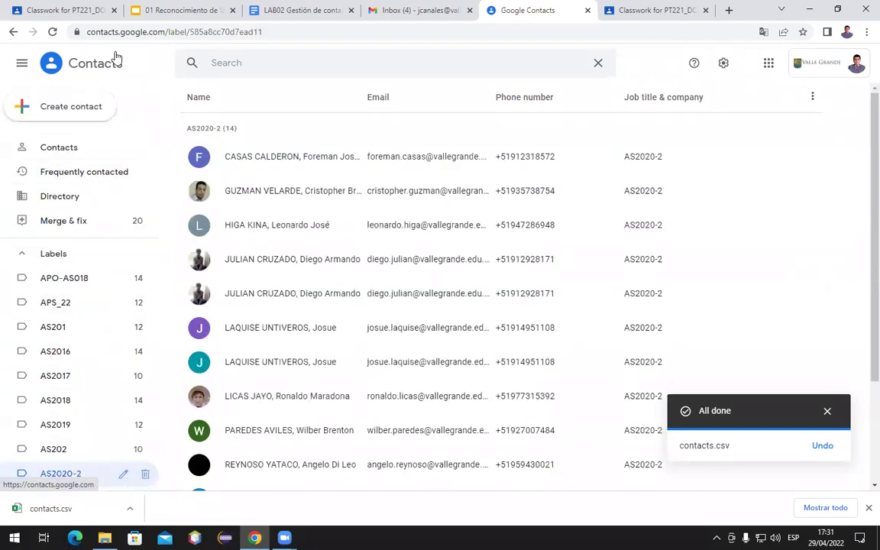
click(109, 74)
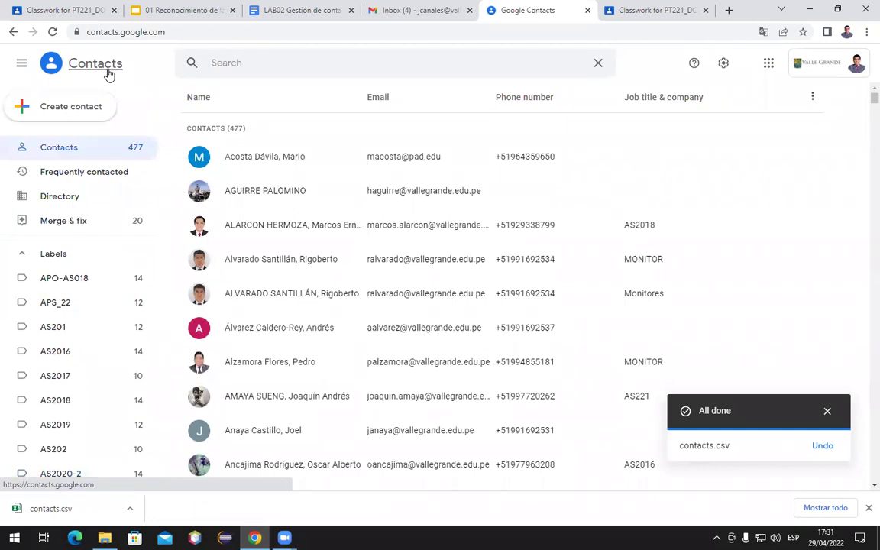
click(632, 11)
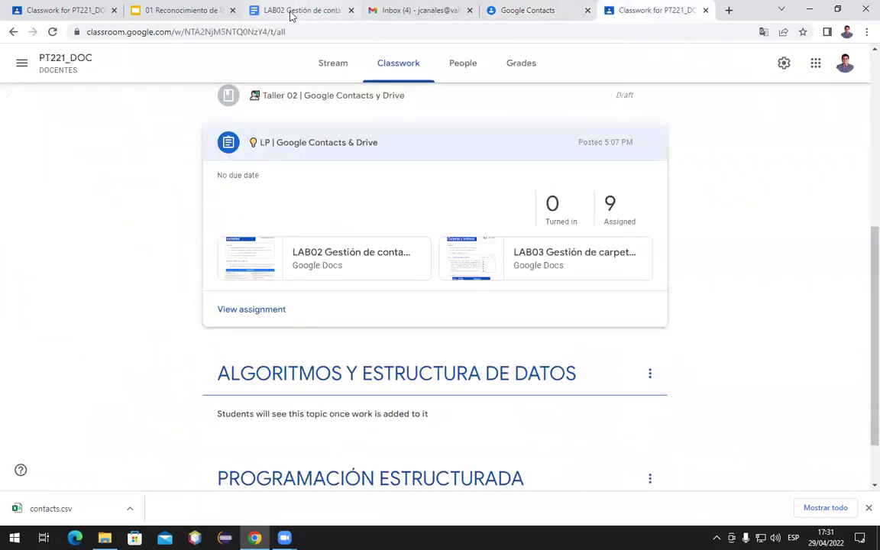
Open the LAB02 guide in Google Docs and scroll down to its Etiqueta/Contacto table
click(291, 12)
scroll(265, 271, down, 5)
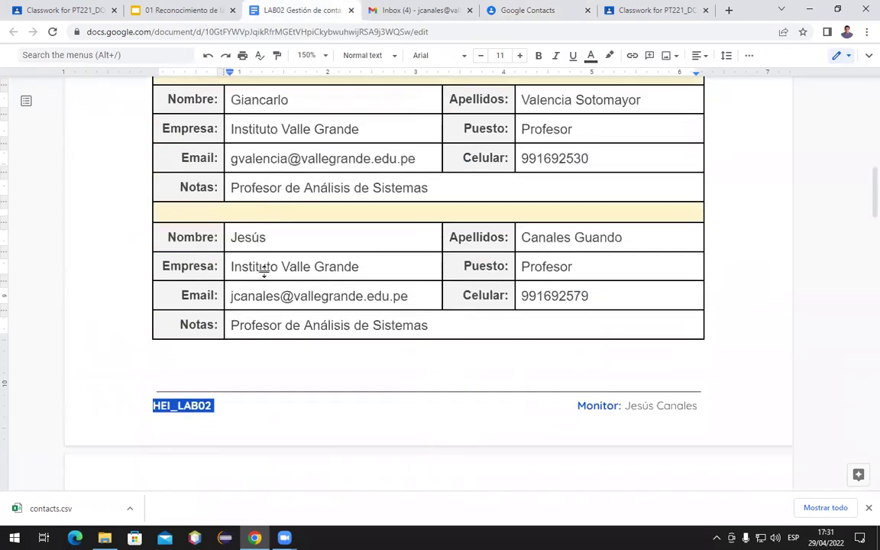
scroll(263, 271, down, 3)
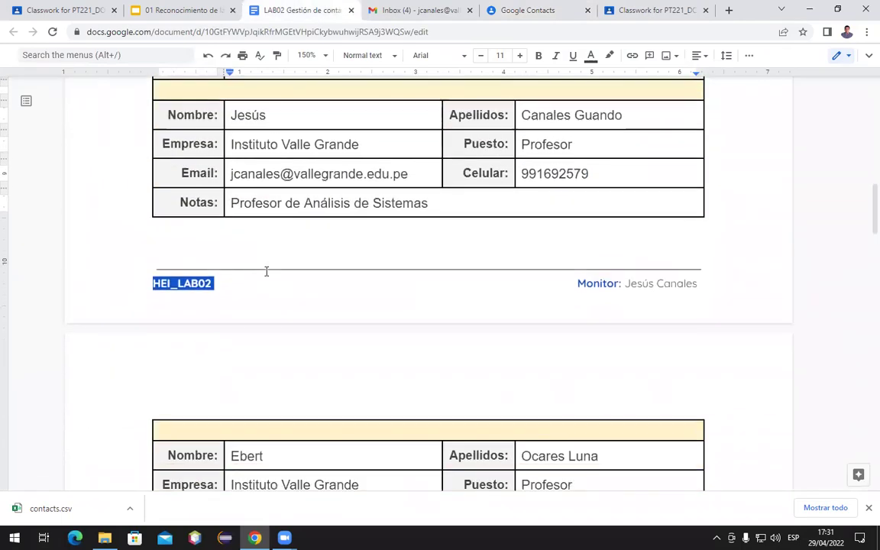
scroll(266, 271, down, 10)
scroll(266, 271, down, 6)
scroll(266, 271, up, 1)
scroll(267, 271, down, 1)
scroll(267, 271, down, 7)
scroll(266, 272, down, 1)
scroll(267, 269, up, 1)
Select the contacts listed under MONITORES, GESTION_ACADEMICA and TESORERO in the table
click(321, 203)
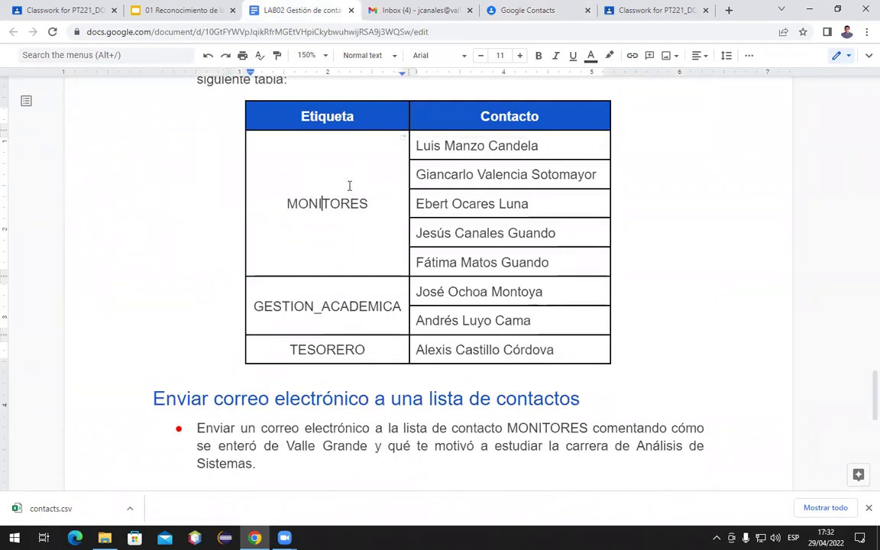
drag(454, 143, 475, 256)
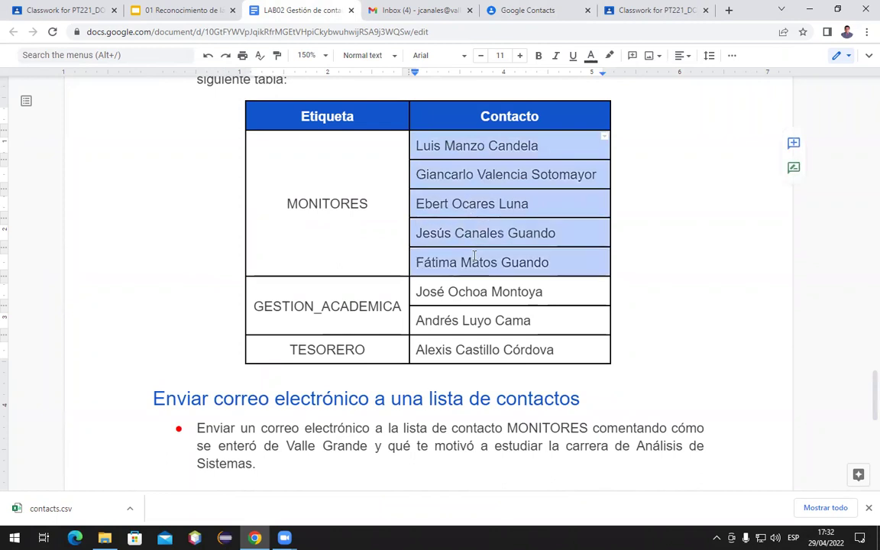
click(315, 306)
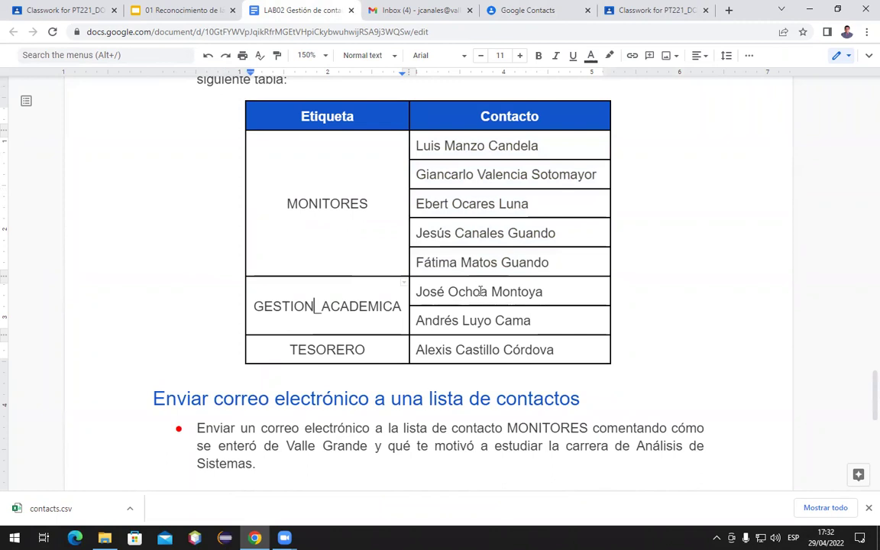
drag(461, 291, 478, 320)
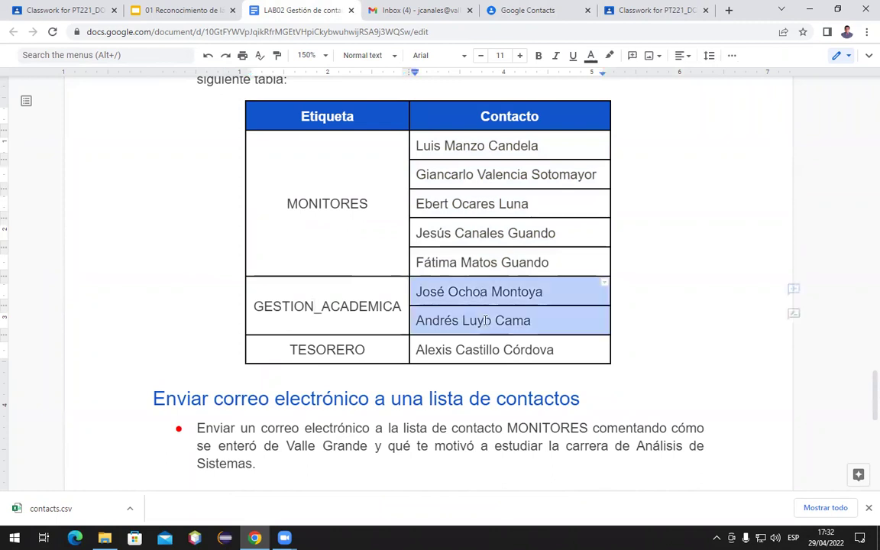
click(318, 349)
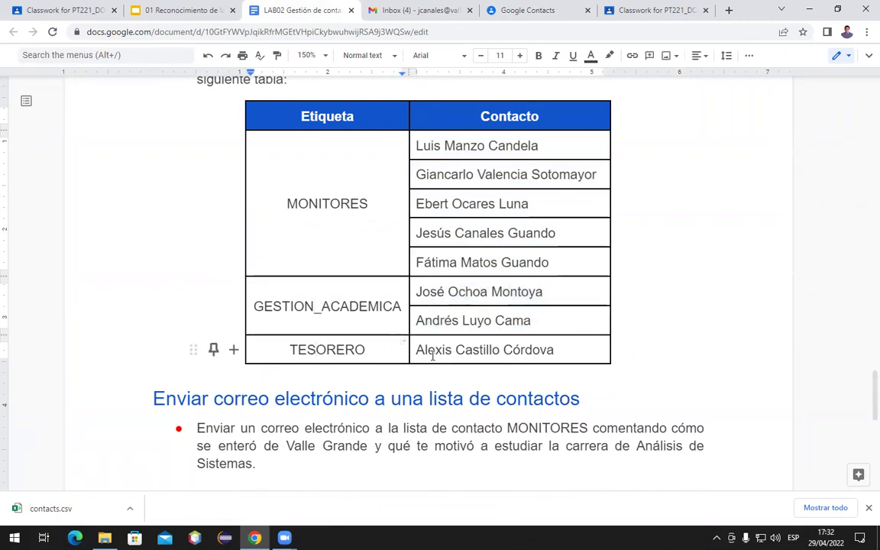
click(503, 349)
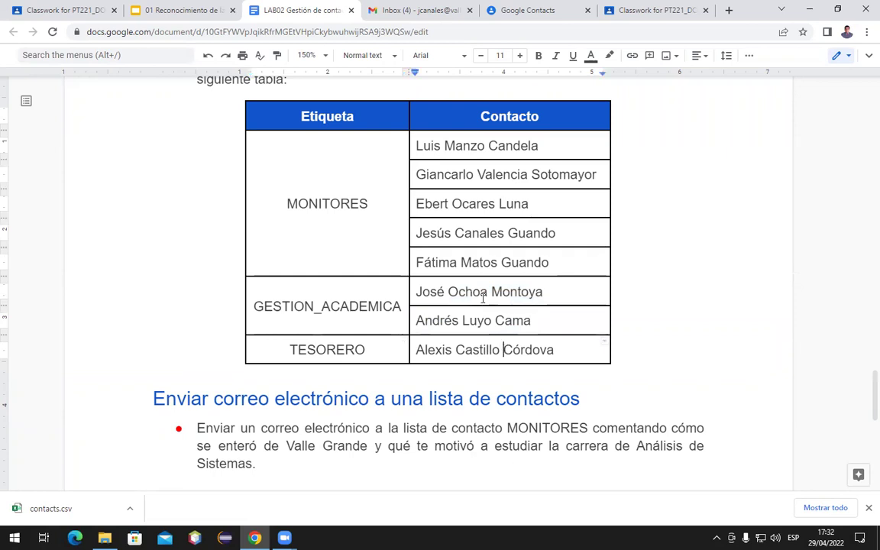
Open a blank new Gmail message, leave it open, and bring back the Contacts list
click(393, 11)
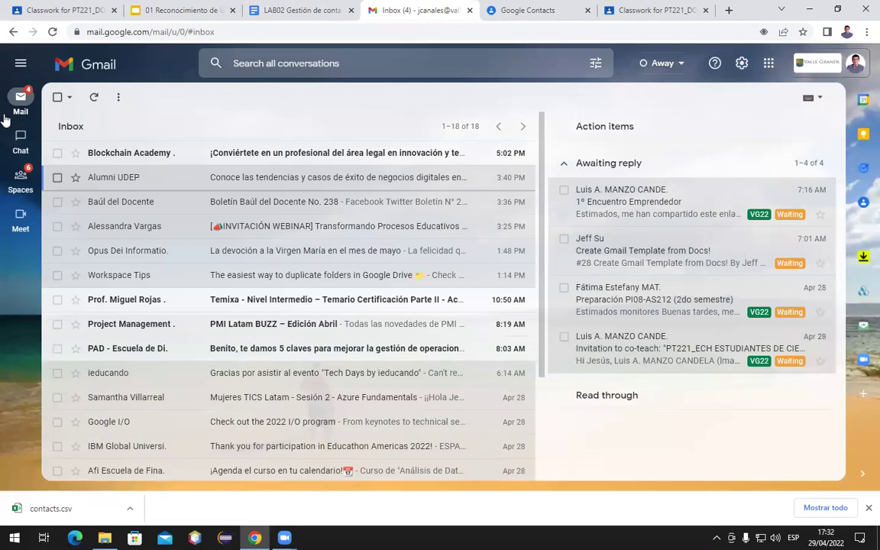
mouse_move(20, 98)
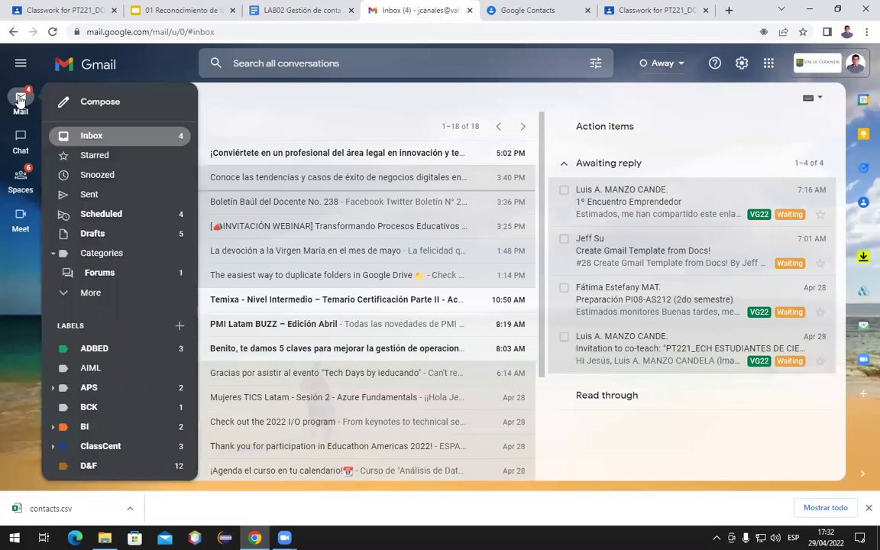
click(81, 109)
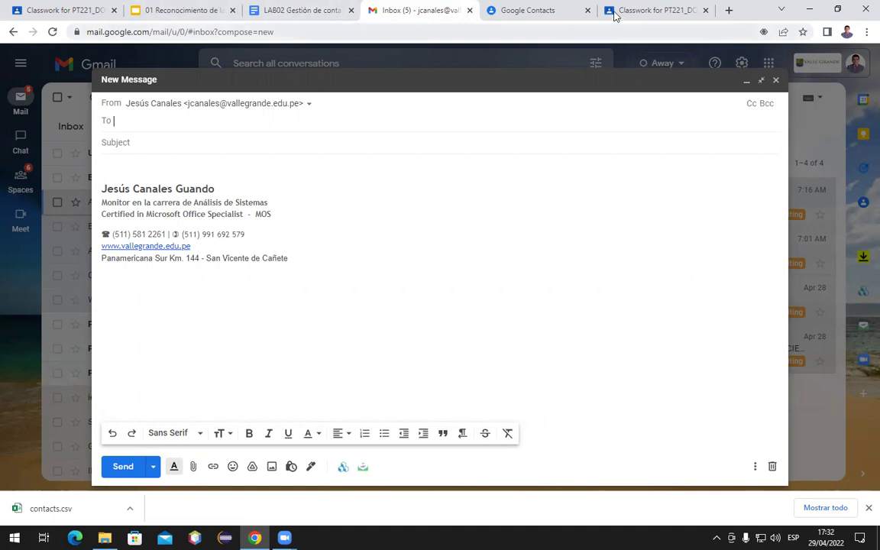
click(534, 9)
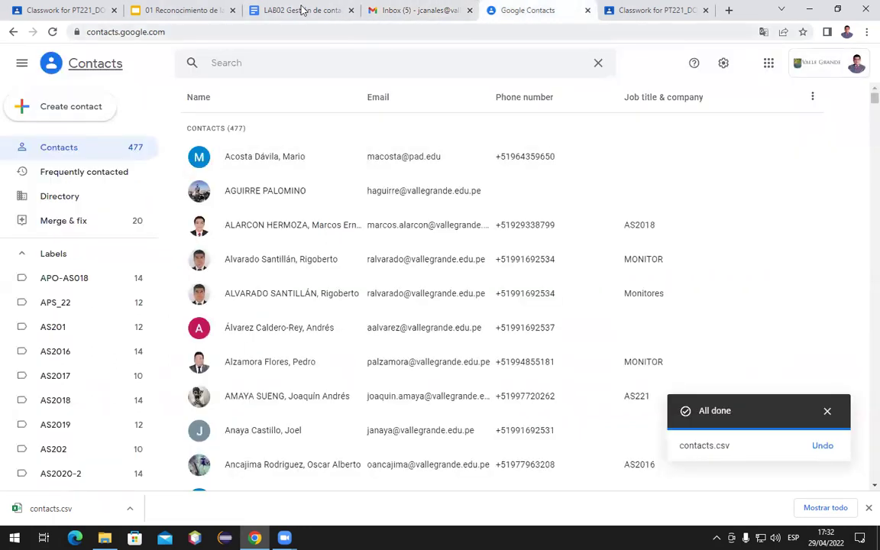
click(302, 9)
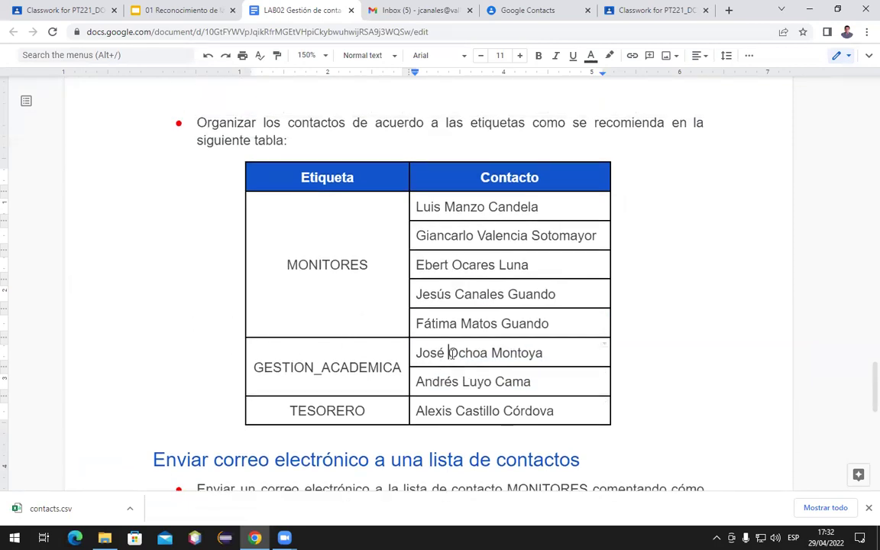
Review the LAB02 table, selecting the GESTION_ACADEMICA contacts and clicking into the MONITORES list
drag(451, 363, 445, 374)
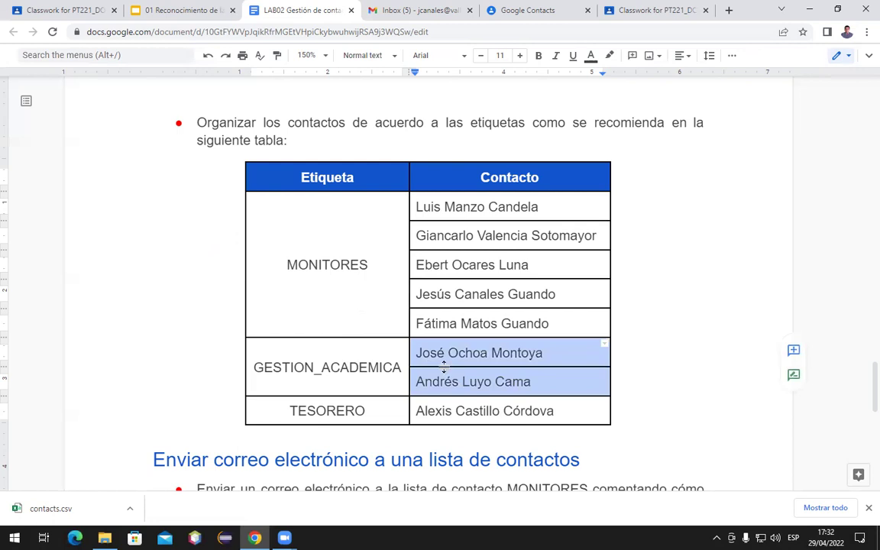
click(471, 267)
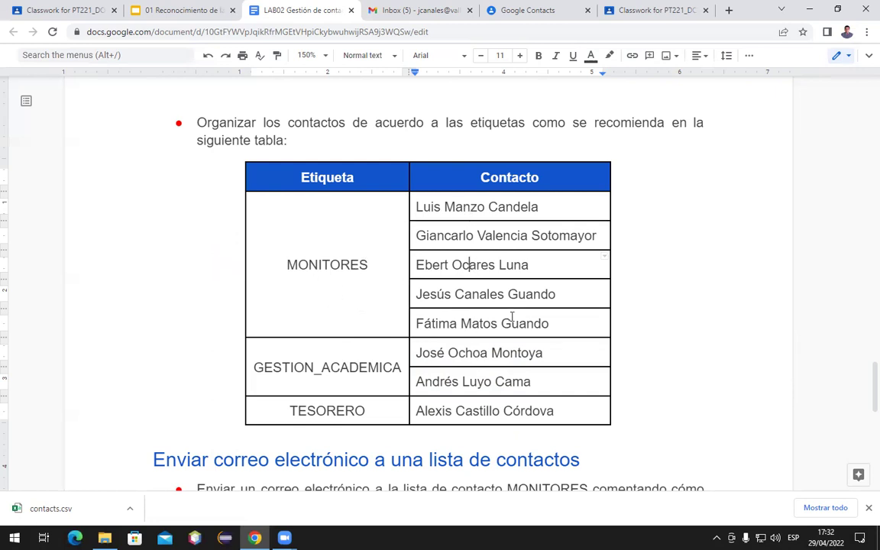
scroll(512, 317, down, 2)
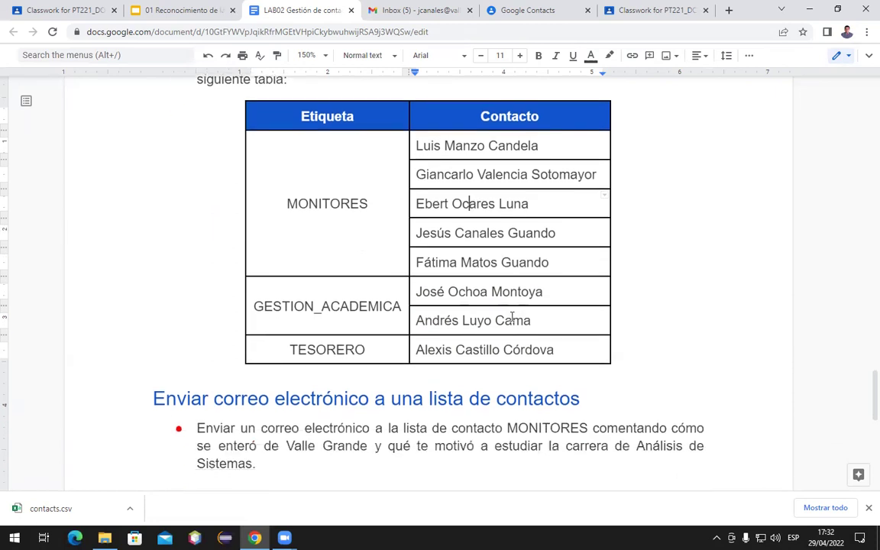
scroll(512, 317, up, 2)
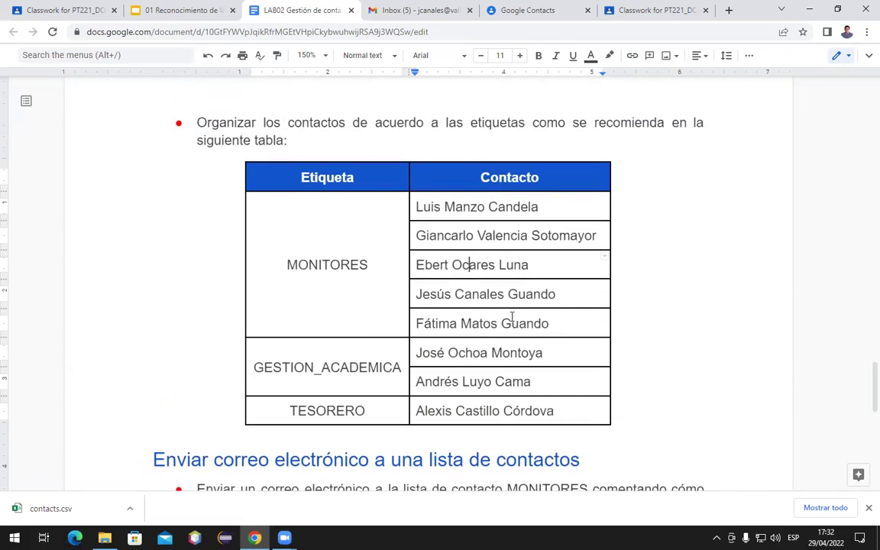
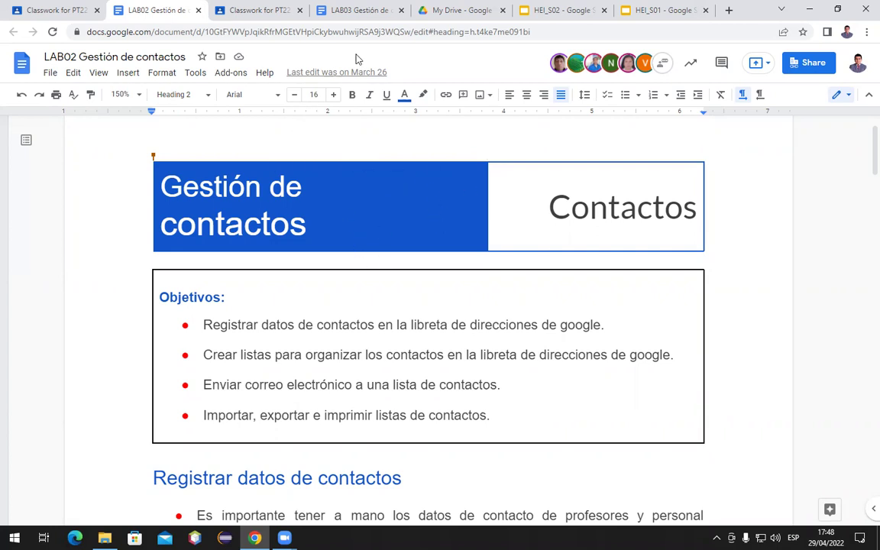
Review the HEI_S01 and HEI_S02 presentations and My Drive, end on HEI_S01, then open a blank tab
click(648, 17)
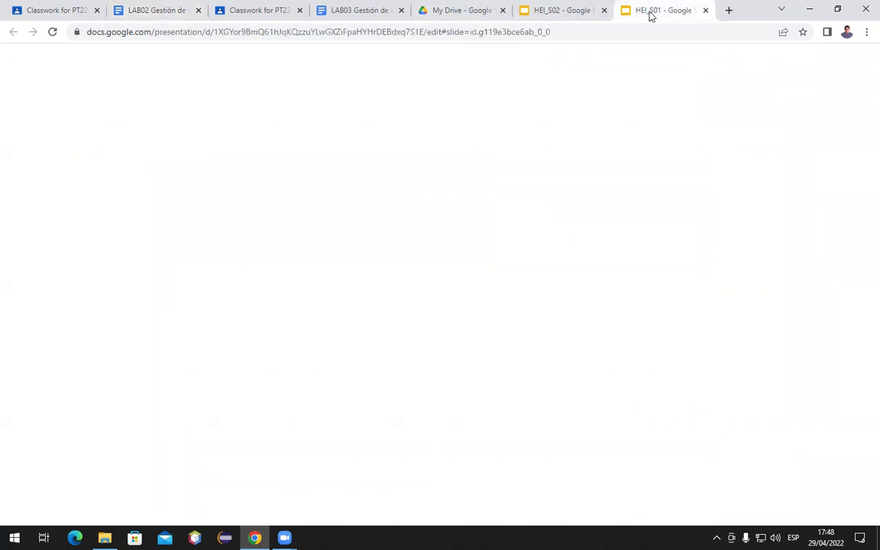
click(556, 11)
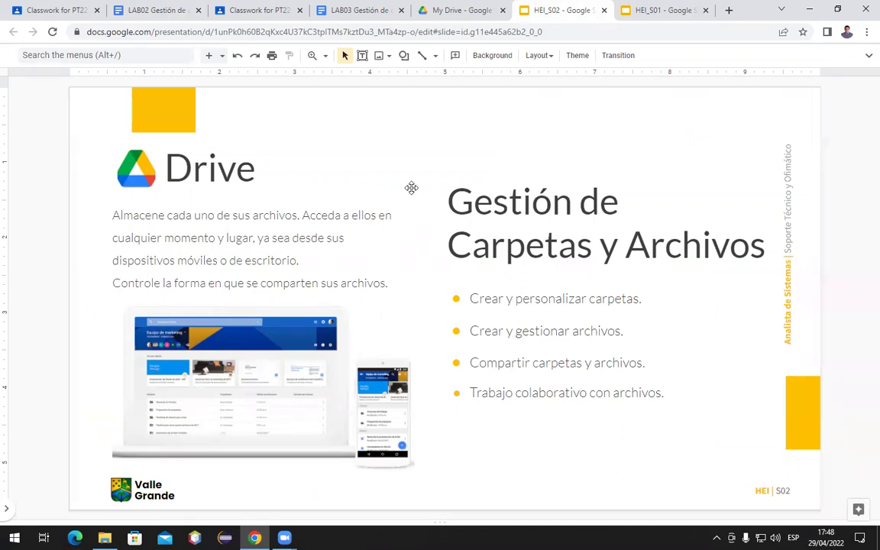
click(448, 10)
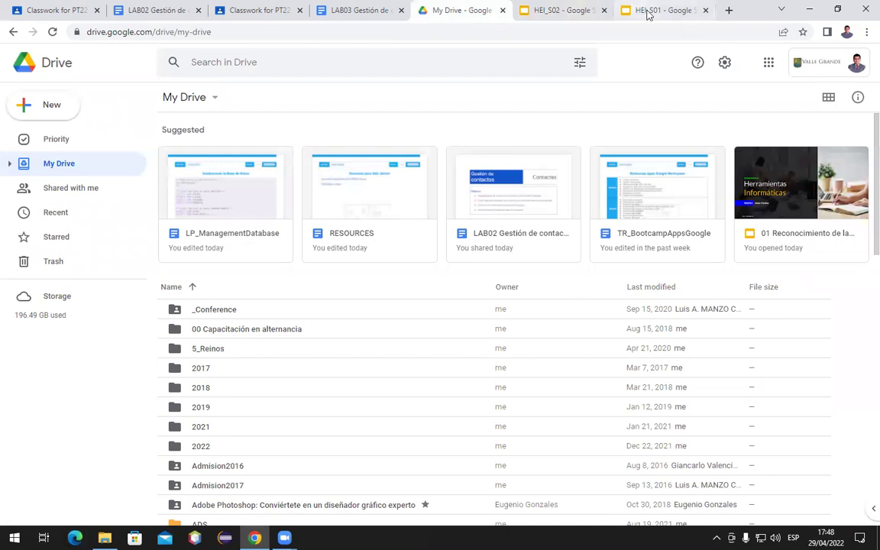
click(648, 11)
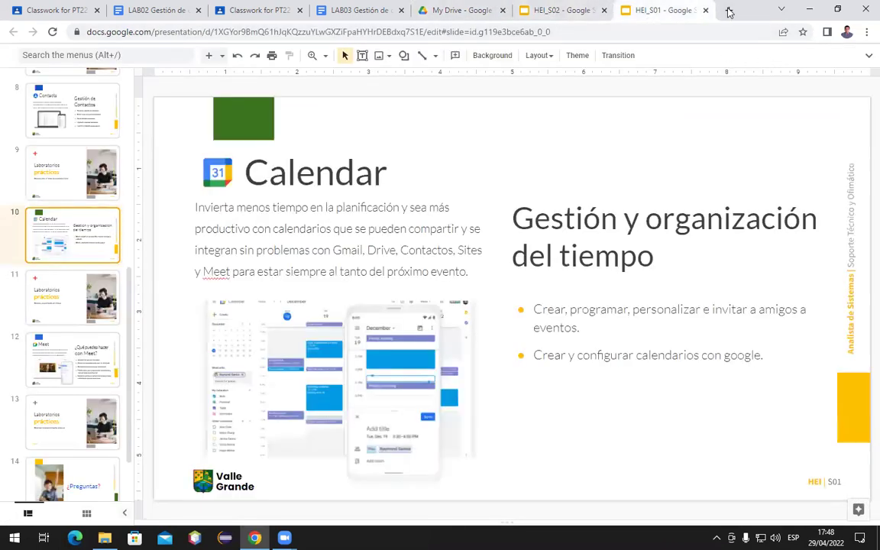
key(ctrl+t)
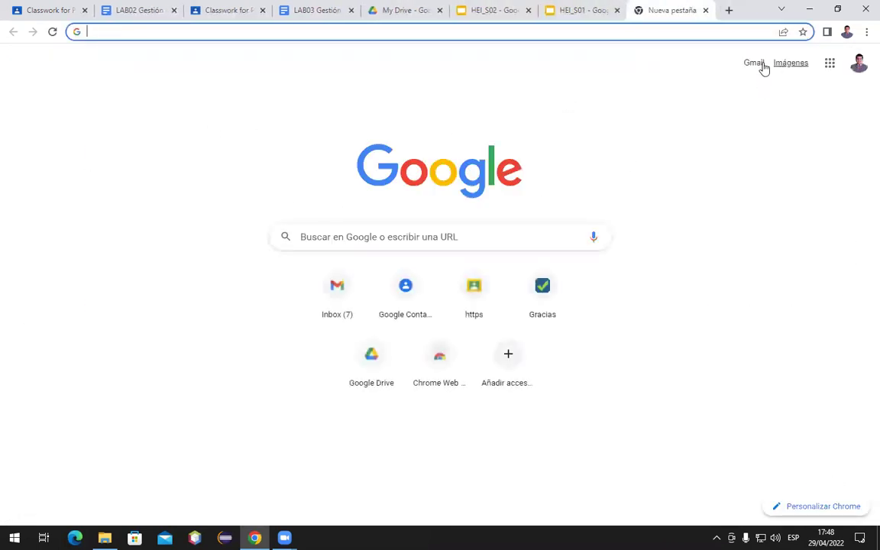
Open the Gmail inbox and launch Google Drive from the Google apps grid
click(752, 64)
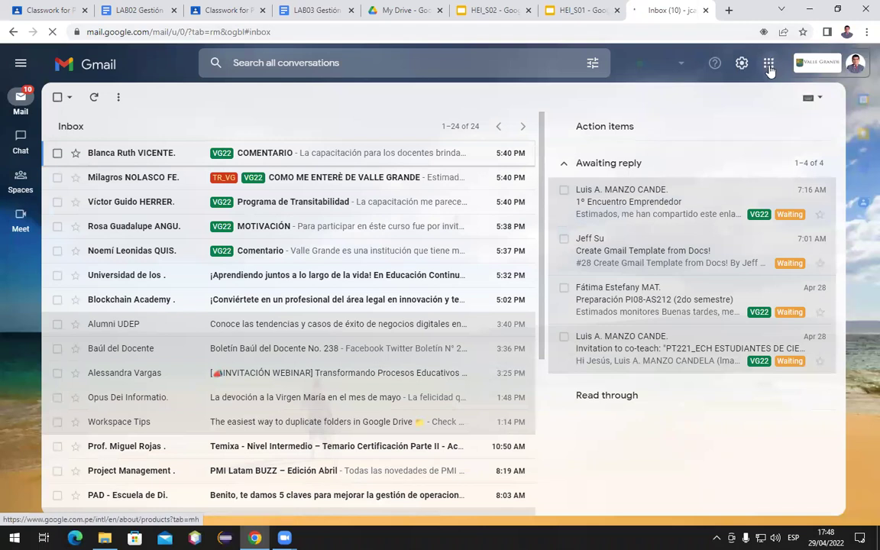
click(768, 64)
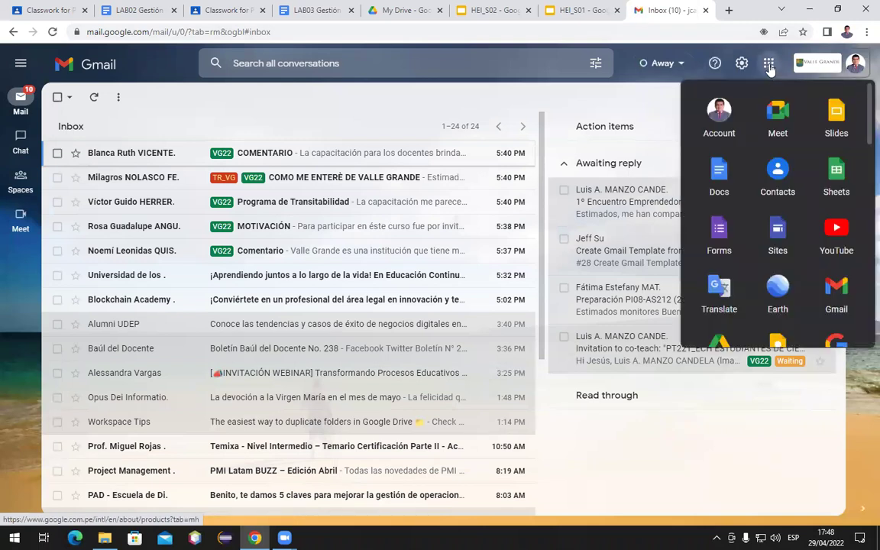
scroll(755, 166, down, 3)
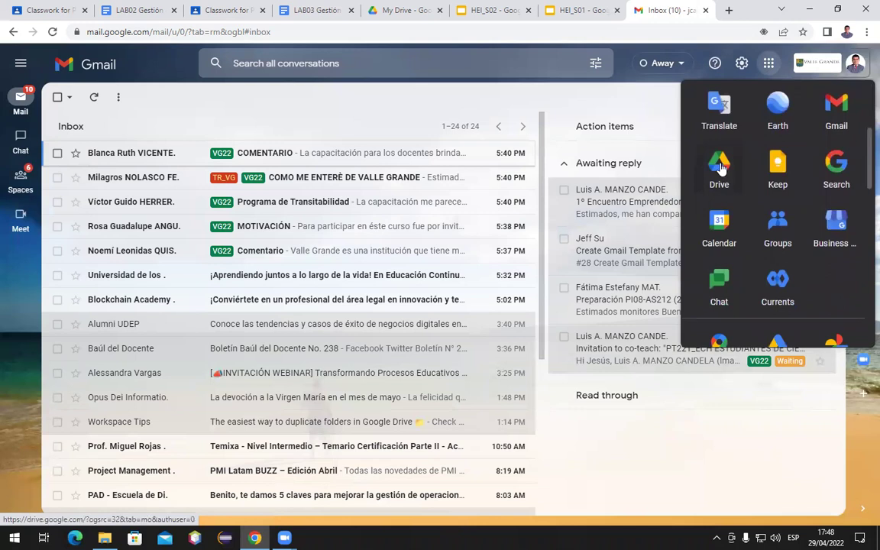
click(720, 168)
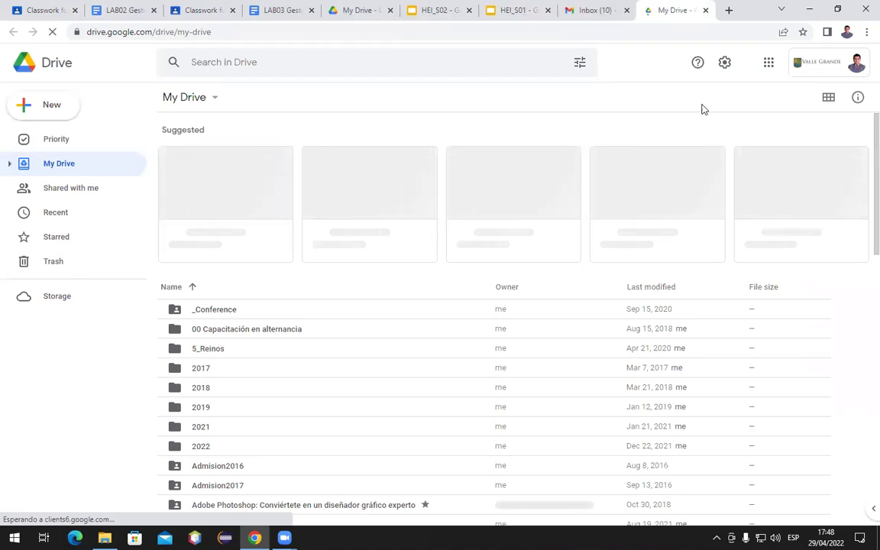
Close the extra Drive tab and enter drive.google.com in the Gmail tab's address bar
click(705, 10)
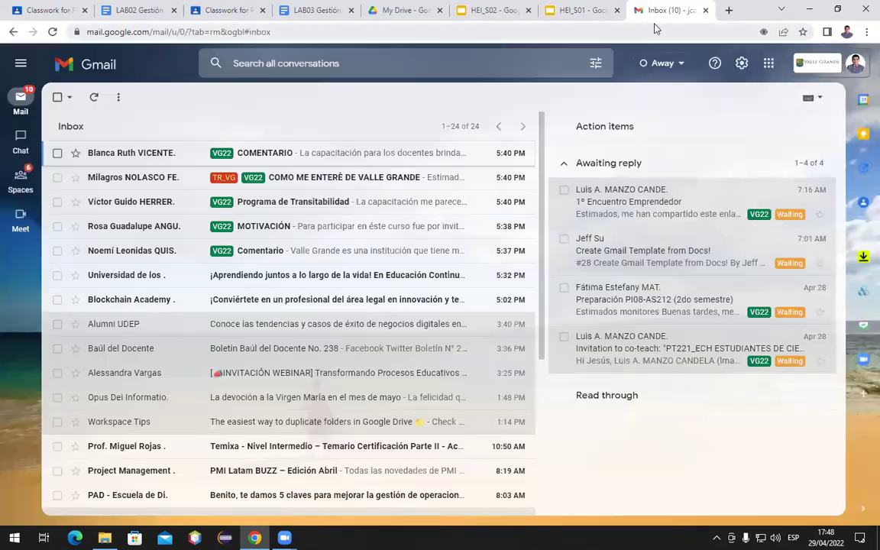
click(579, 36)
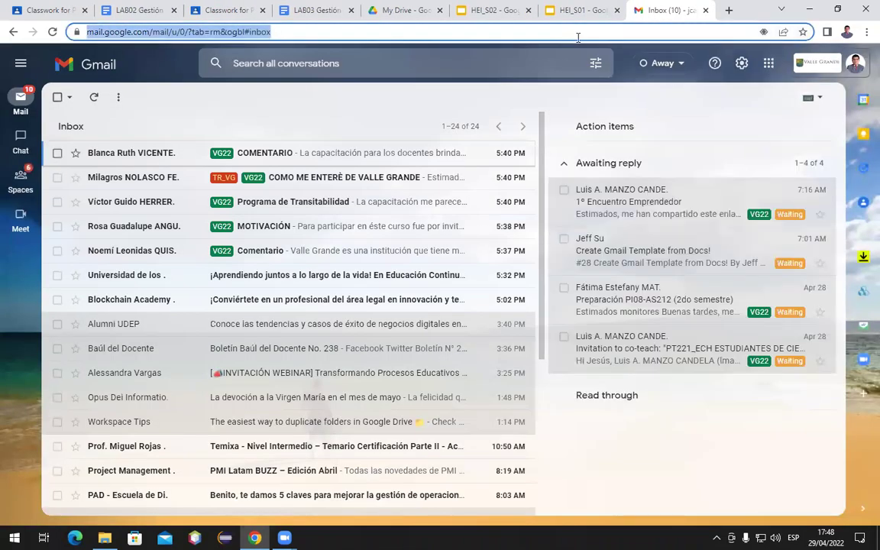
text(drive.googl)
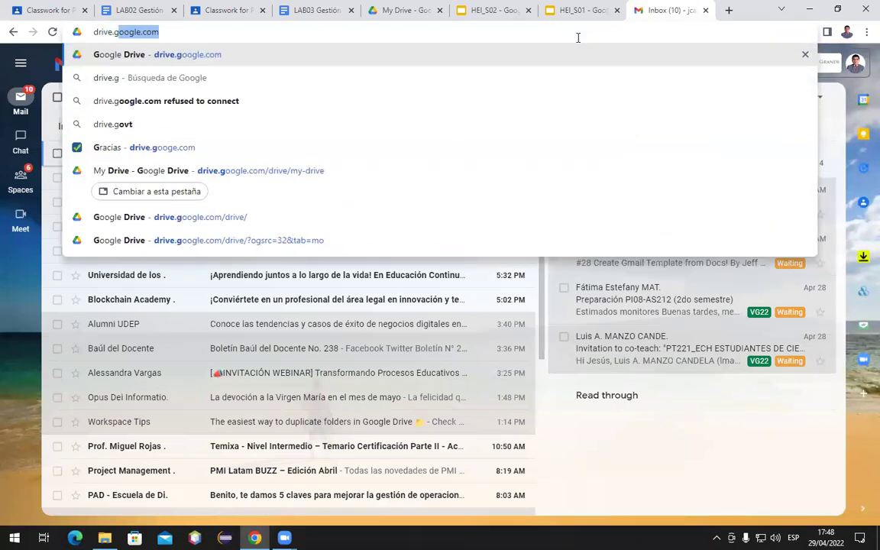
text(e.com)
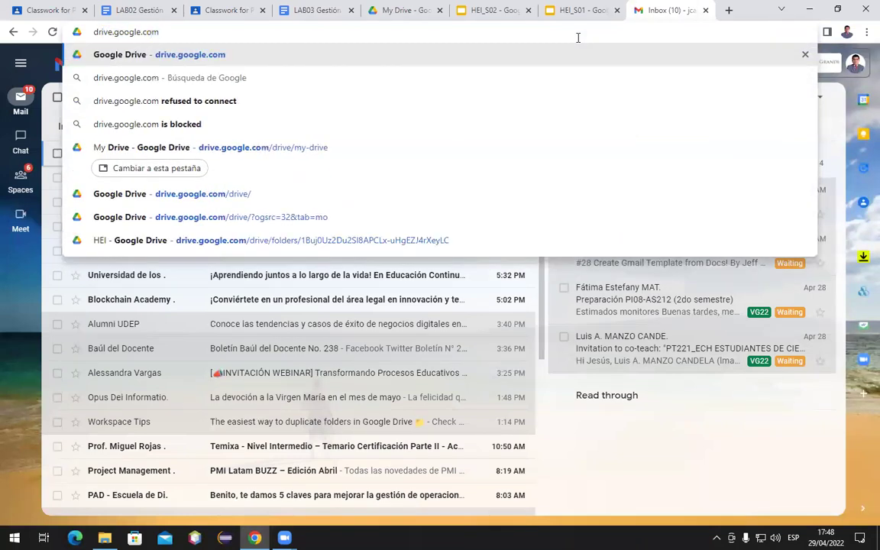
Load My Drive in the current tab, then switch to the LAB03 Gestión lab document
key(Return)
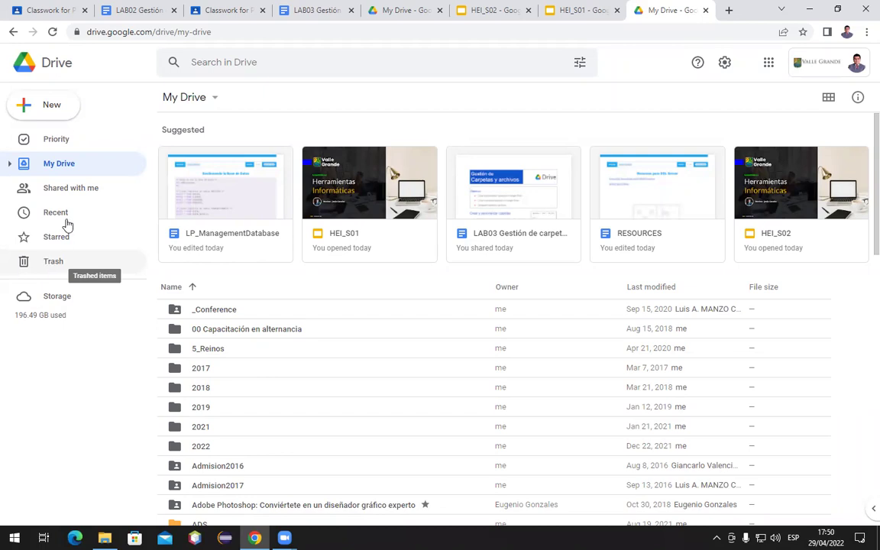
click(310, 11)
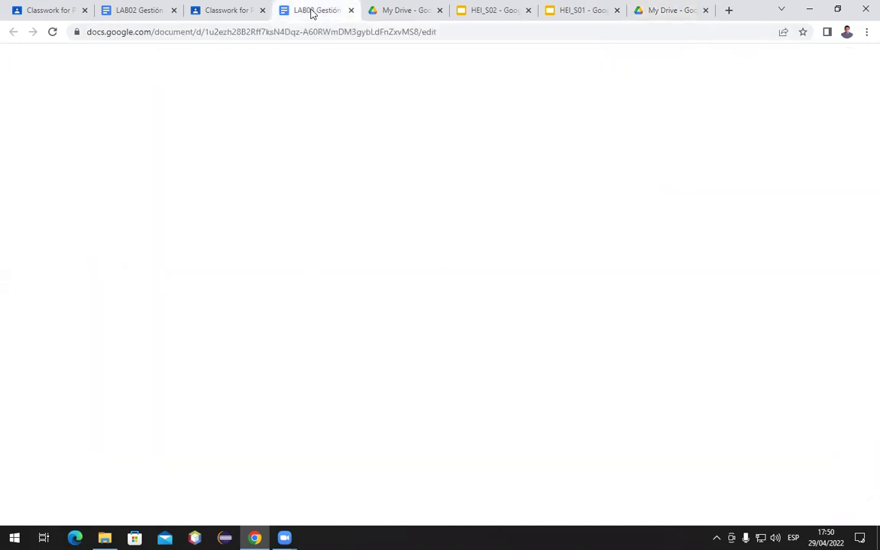
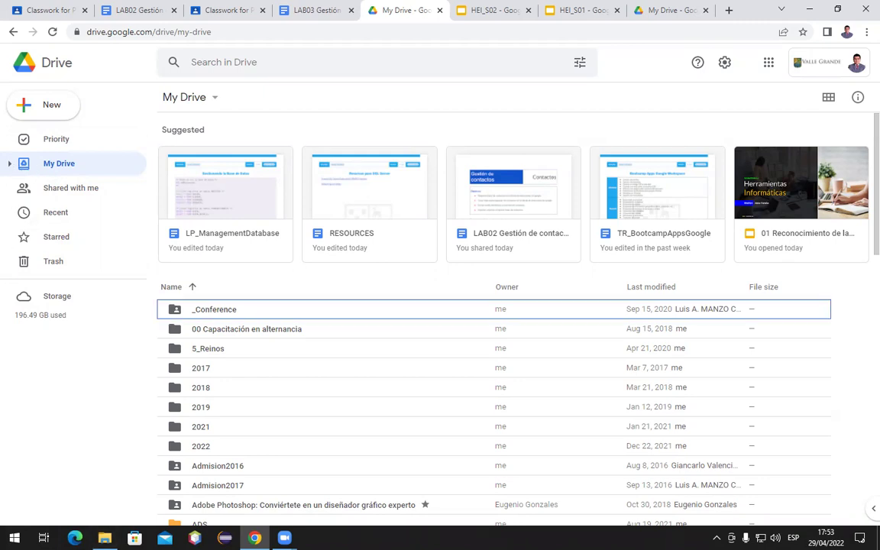
key(super+e)
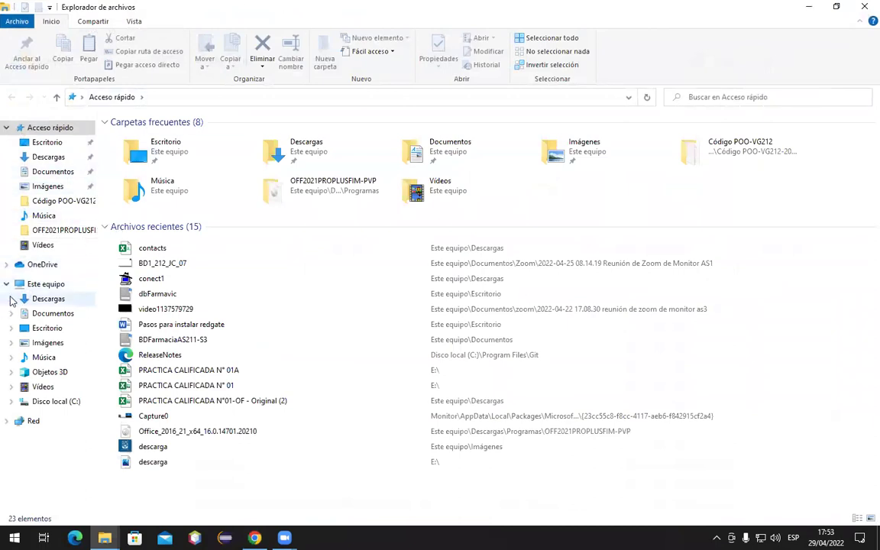
click(35, 175)
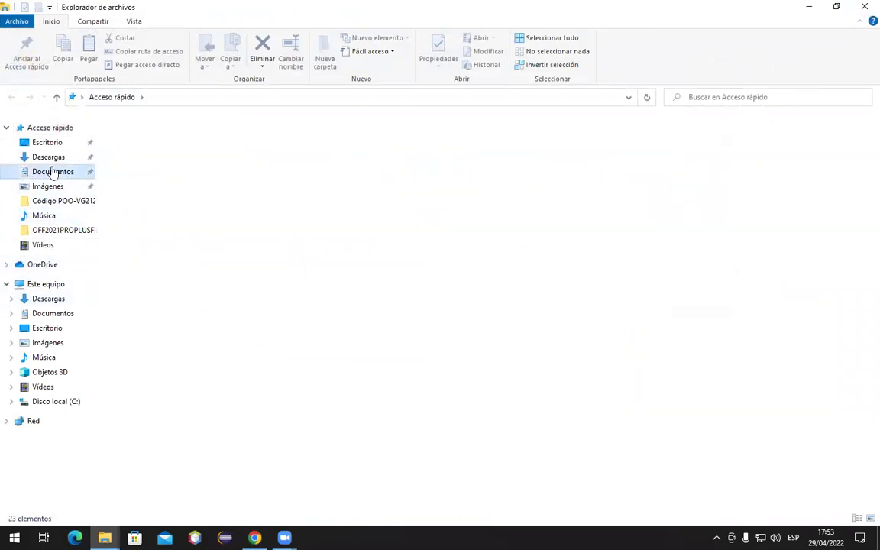
click(11, 300)
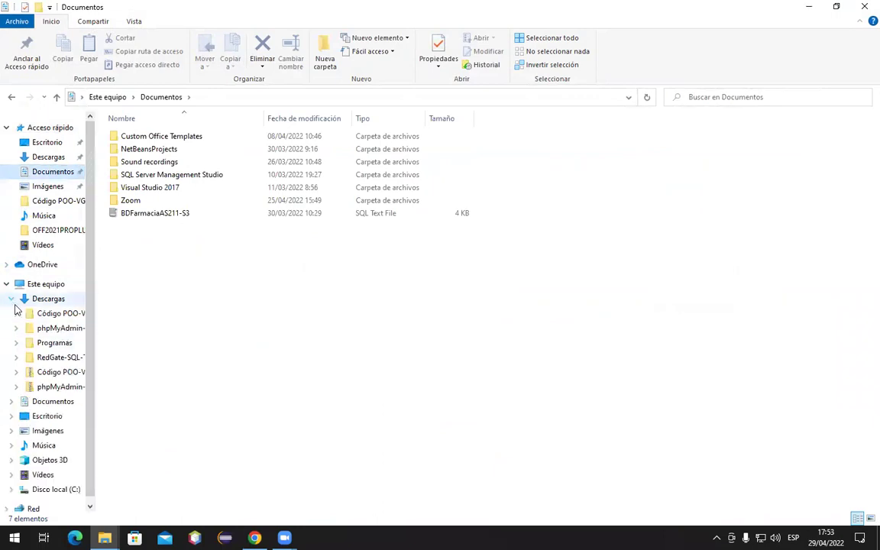
click(31, 313)
click(17, 330)
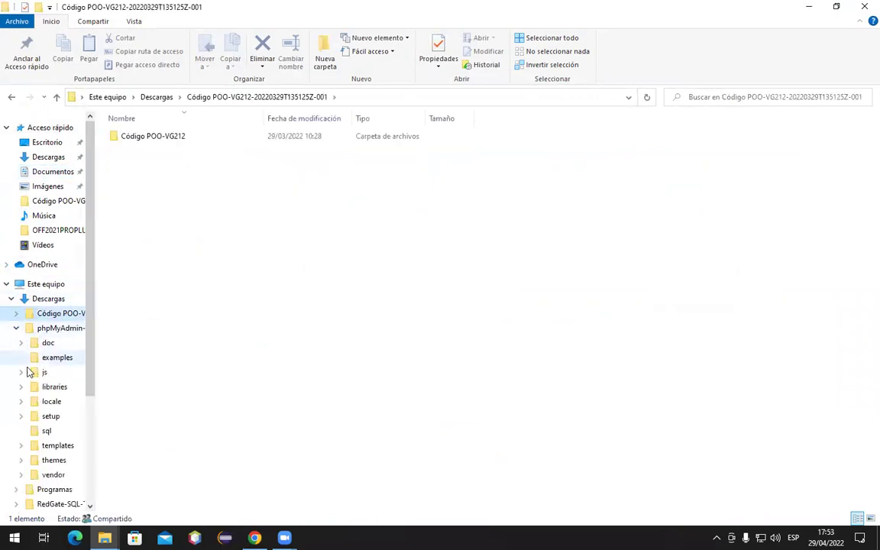
click(21, 344)
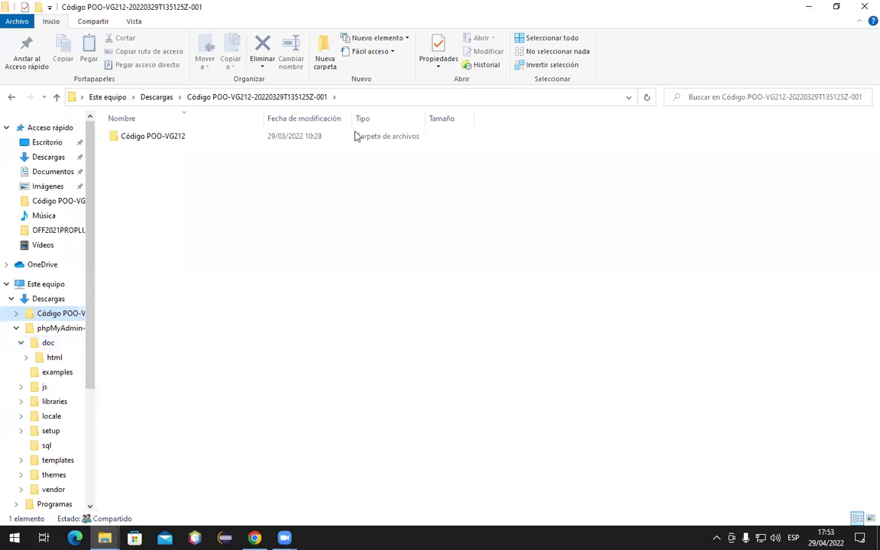
click(254, 538)
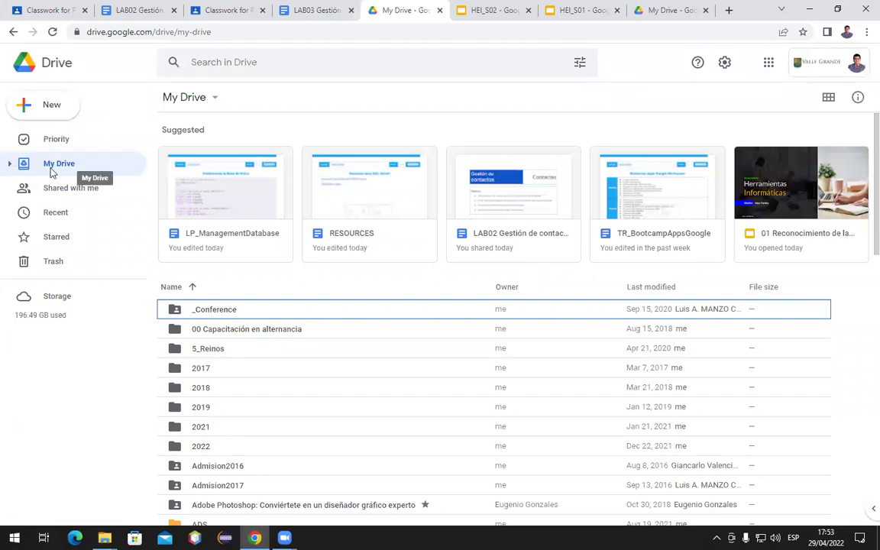
click(10, 163)
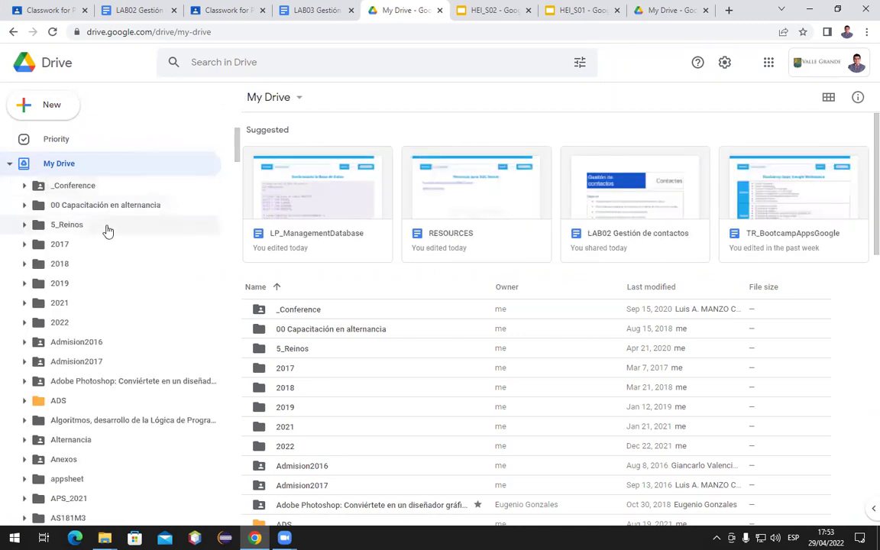
scroll(120, 261, down, 6)
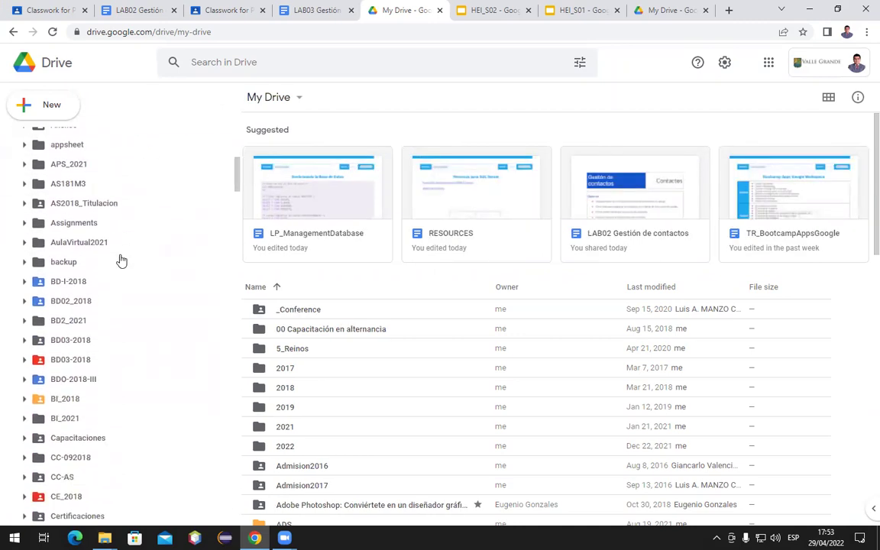
scroll(120, 260, up, 6)
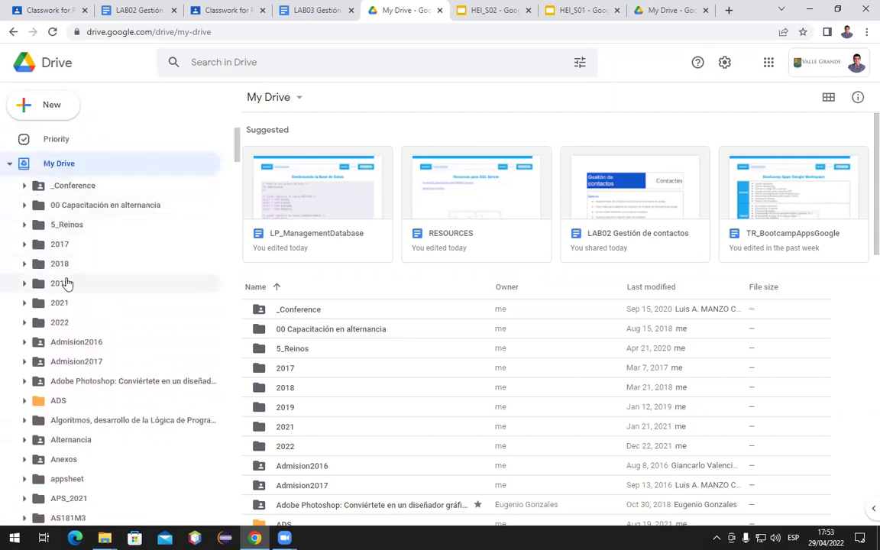
scroll(65, 281, down, 2)
scroll(66, 283, down, 3)
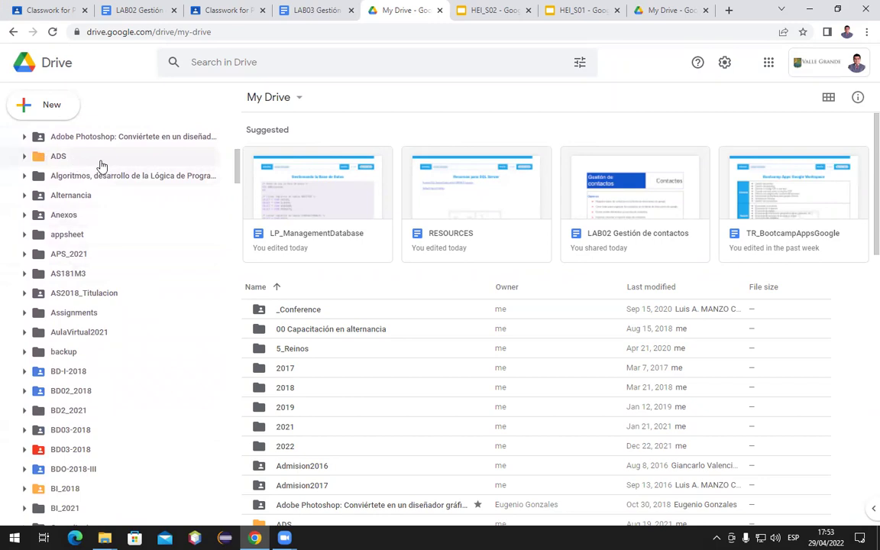
click(23, 156)
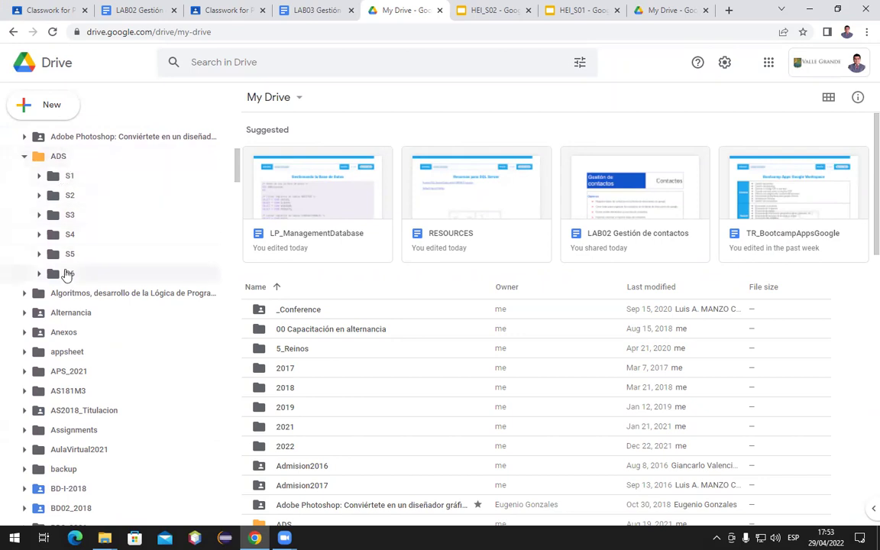
click(39, 175)
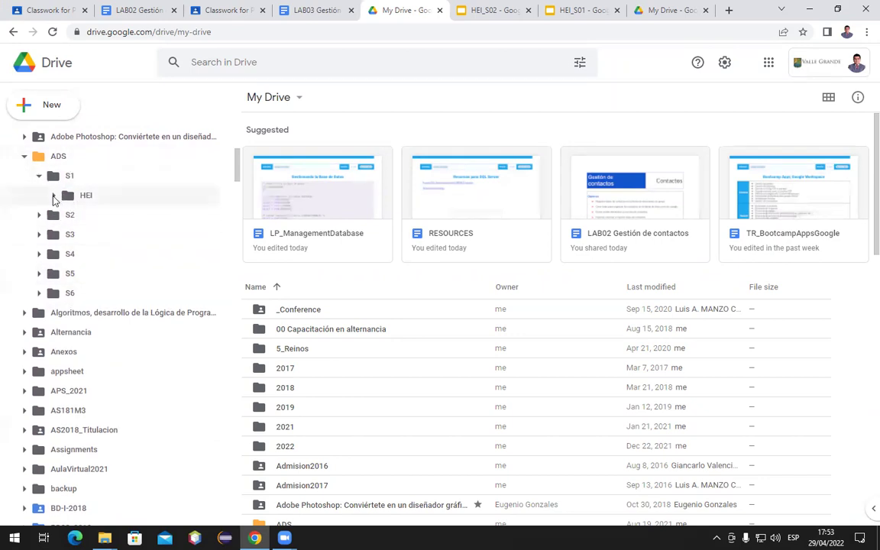
click(53, 197)
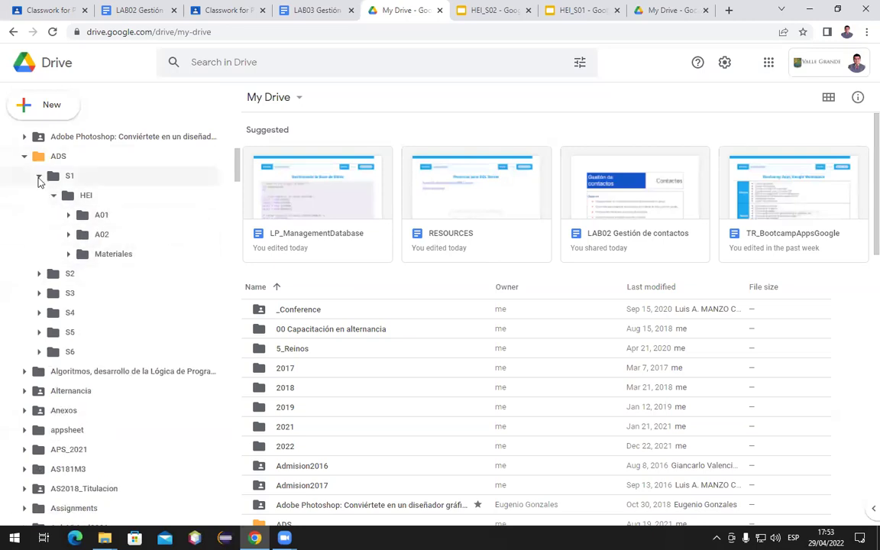
click(39, 177)
click(25, 156)
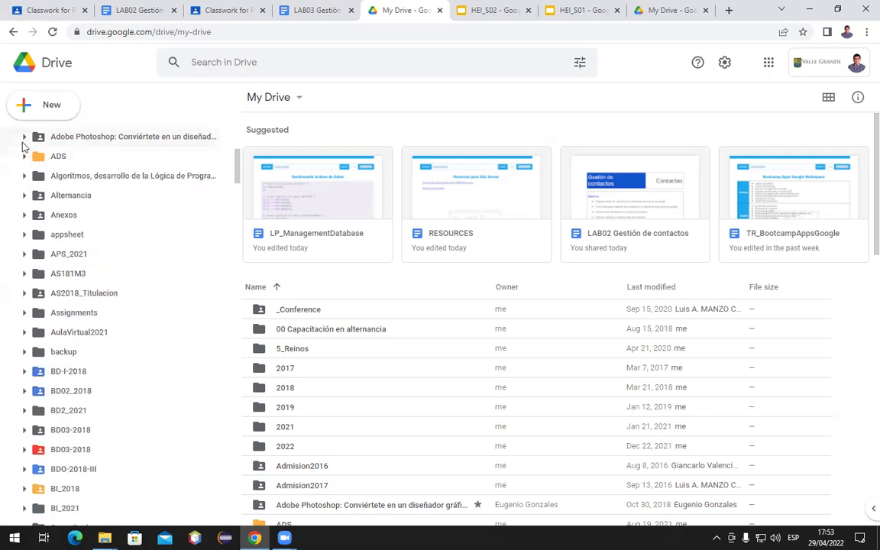
scroll(84, 172, up, 5)
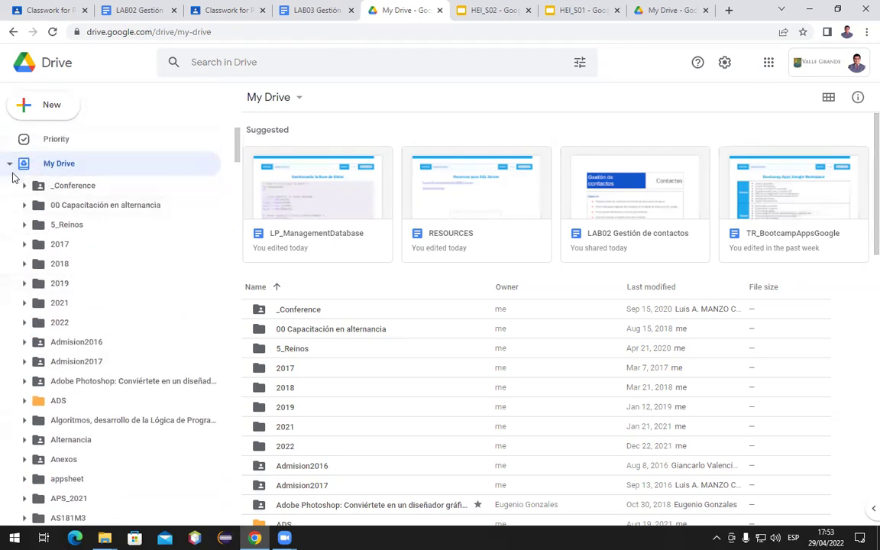
click(9, 164)
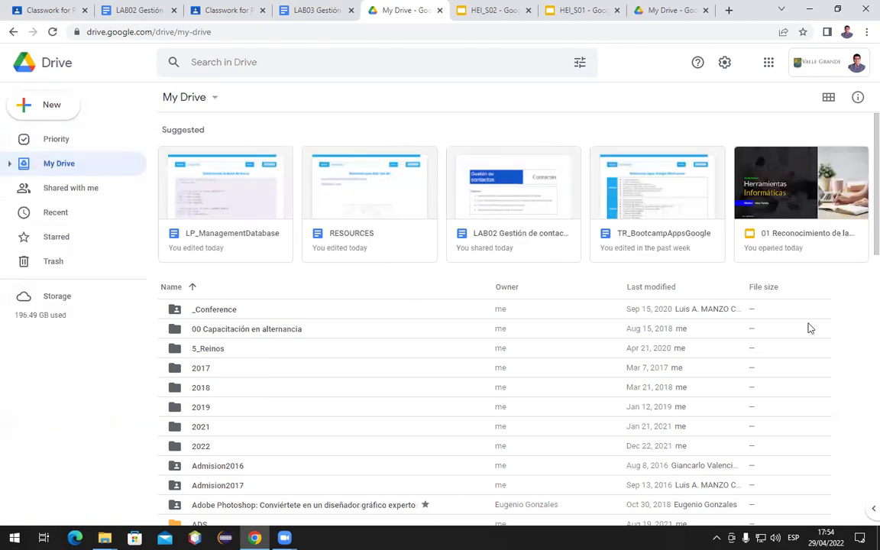
scroll(463, 306, down, 2)
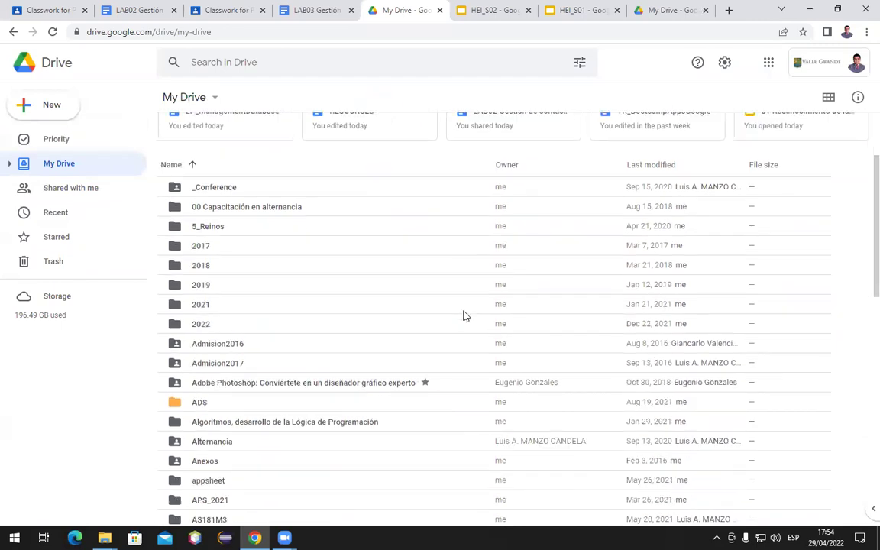
scroll(464, 316, down, 3)
scroll(464, 318, up, 5)
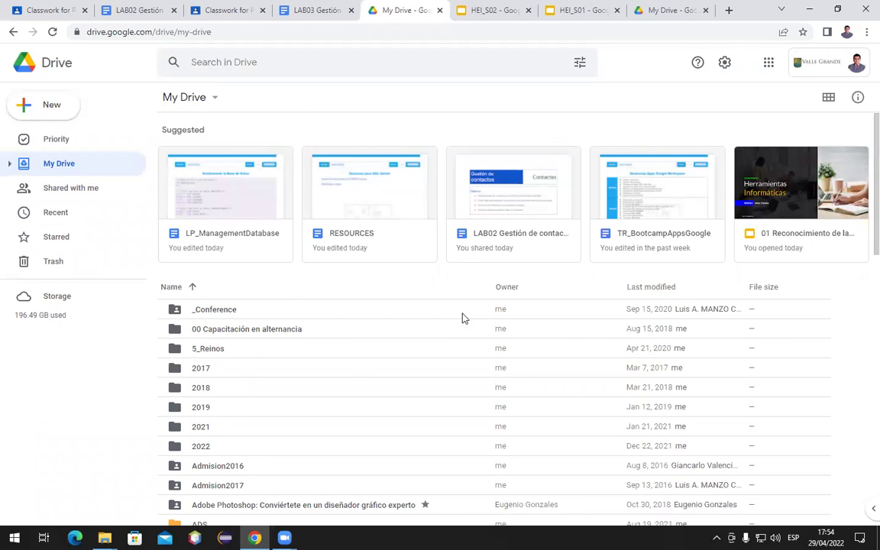
Use New > Folder to add a folder named 'Laboratorios Práticos' to My Drive
click(32, 115)
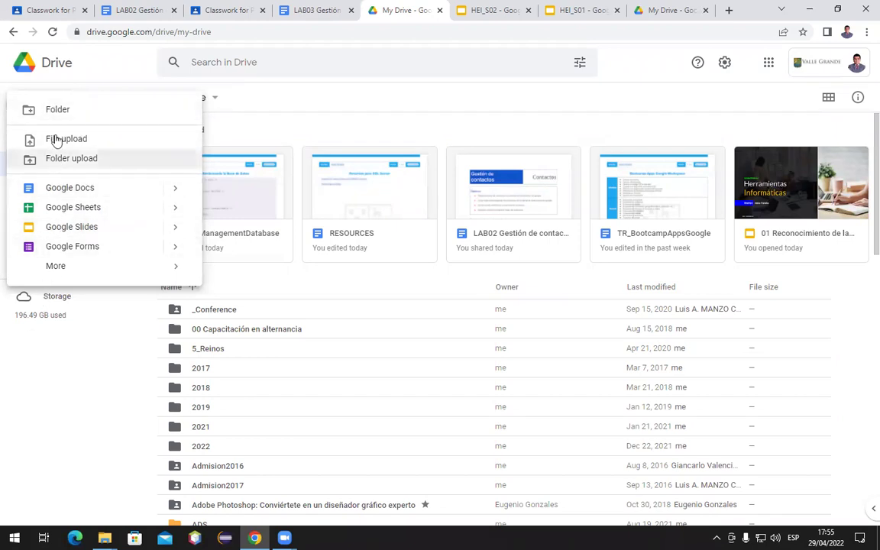
click(60, 111)
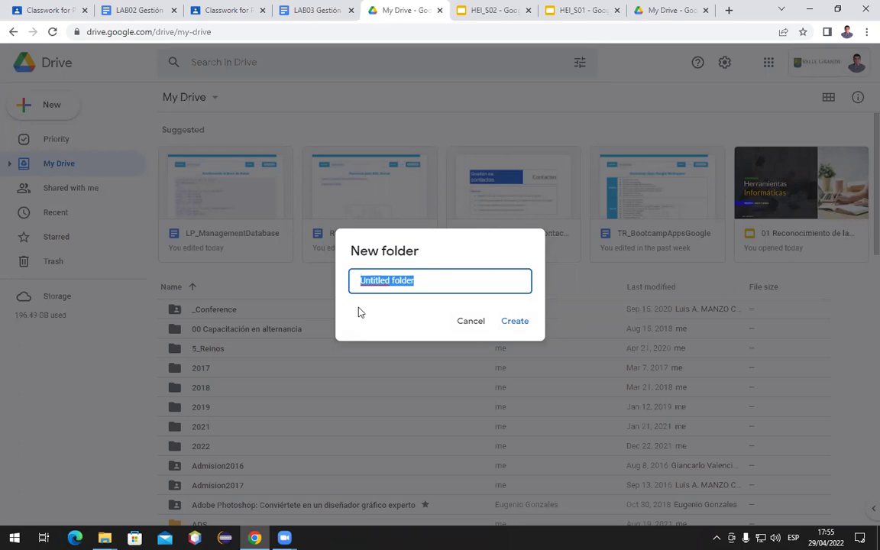
text(Laboratorios Práticos)
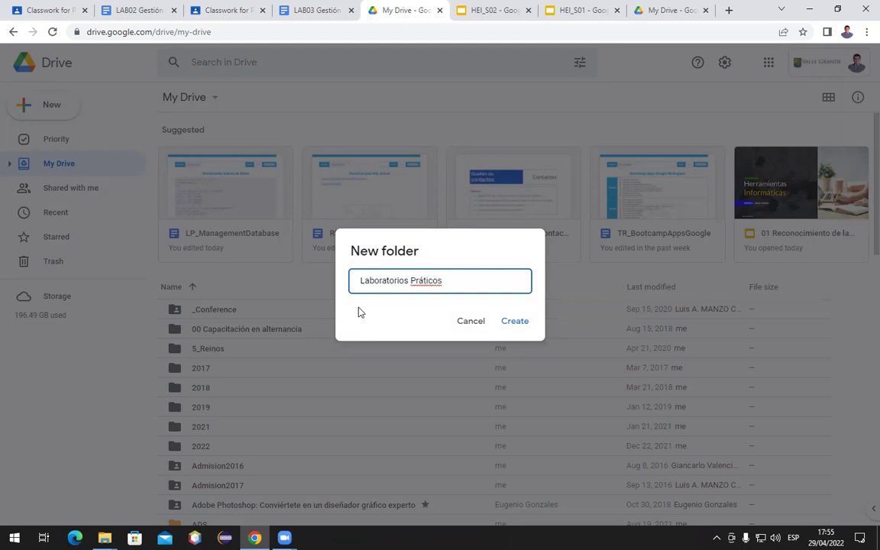
click(512, 322)
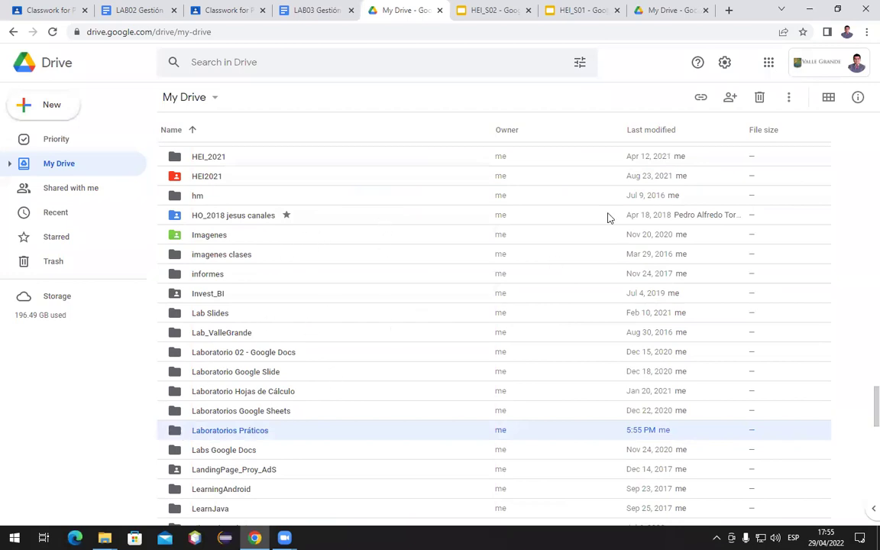
Switch My Drive to grid view and select the Laboratorios Práticos folder tile
click(829, 98)
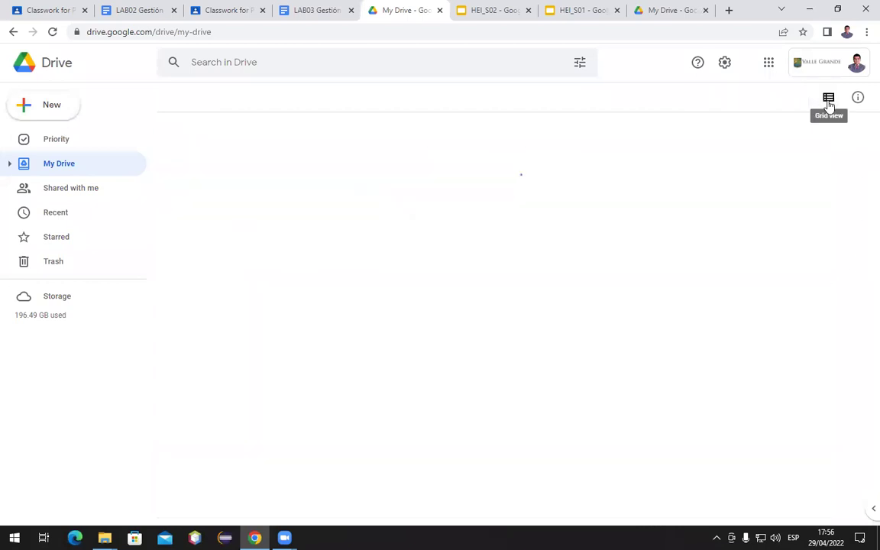
scroll(538, 321, down, 1)
scroll(539, 323, down, 3)
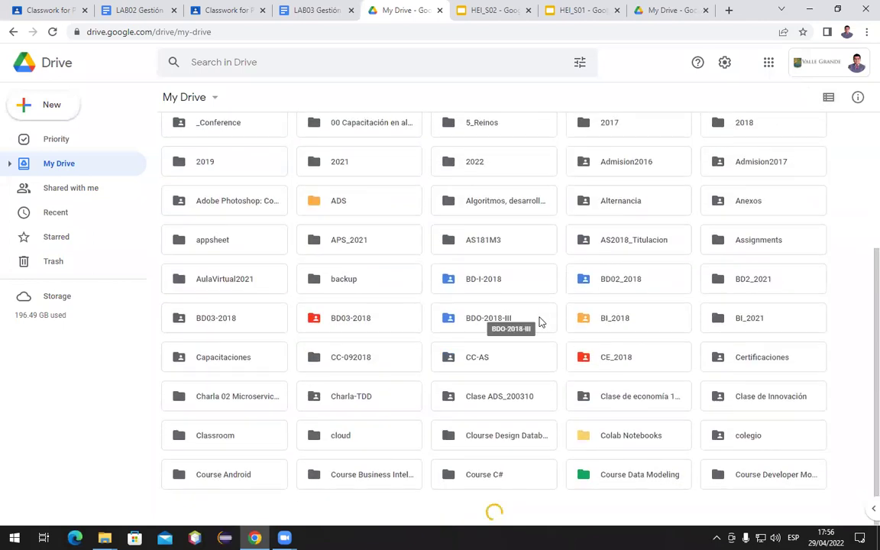
scroll(539, 320, down, 4)
scroll(540, 320, down, 5)
scroll(540, 318, down, 16)
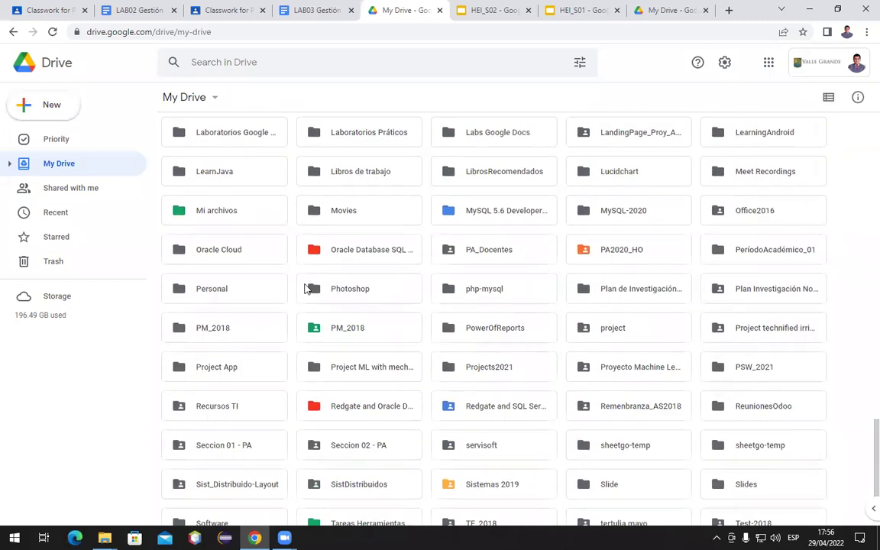
click(361, 137)
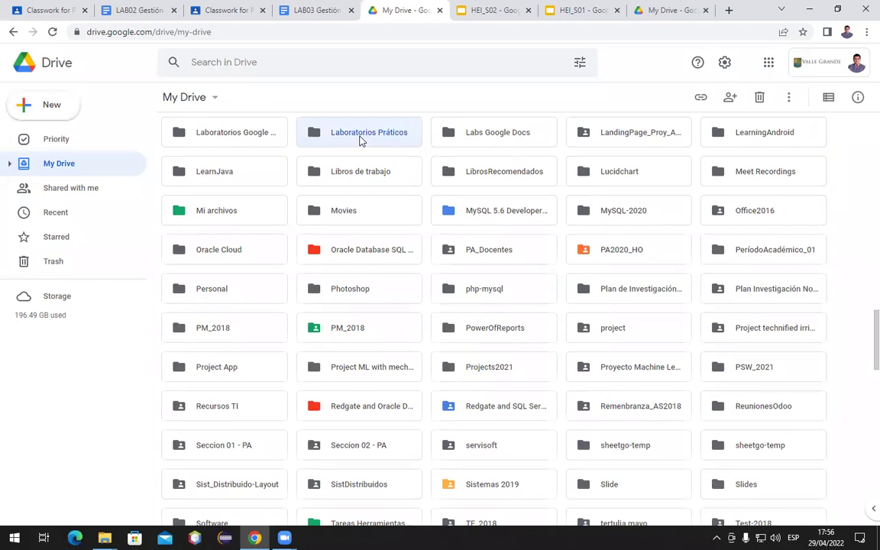
scroll(377, 149, up, 2)
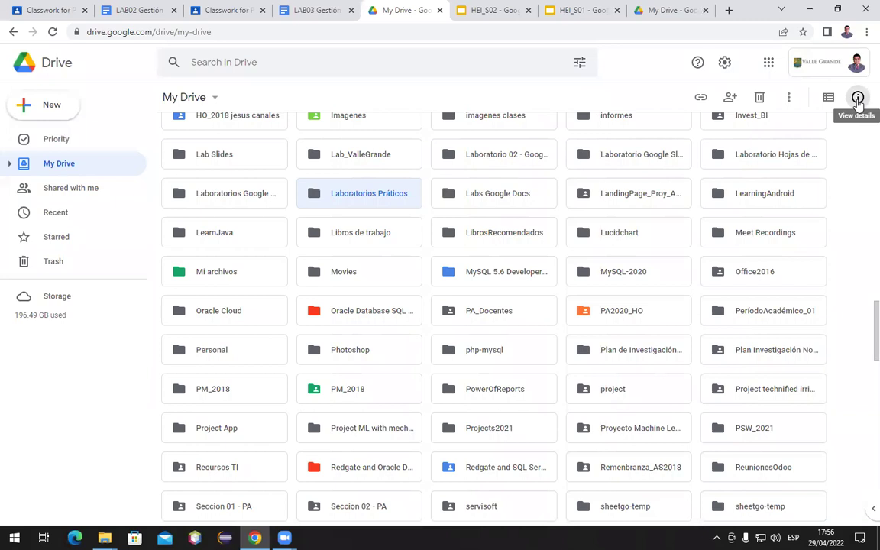
Open the Laboratorios Práticos details pane, check its Activity, then review its Details and system properties
click(857, 98)
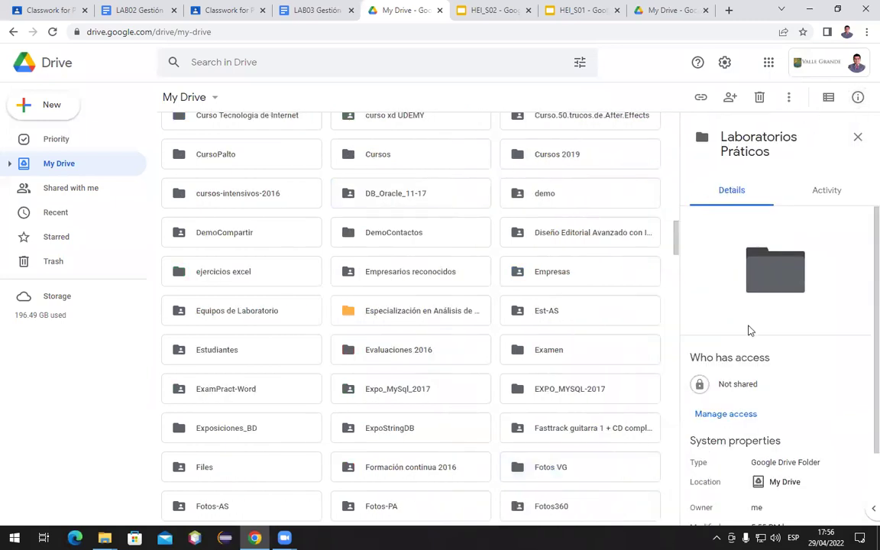
scroll(748, 330, down, 2)
scroll(749, 330, up, 2)
click(823, 204)
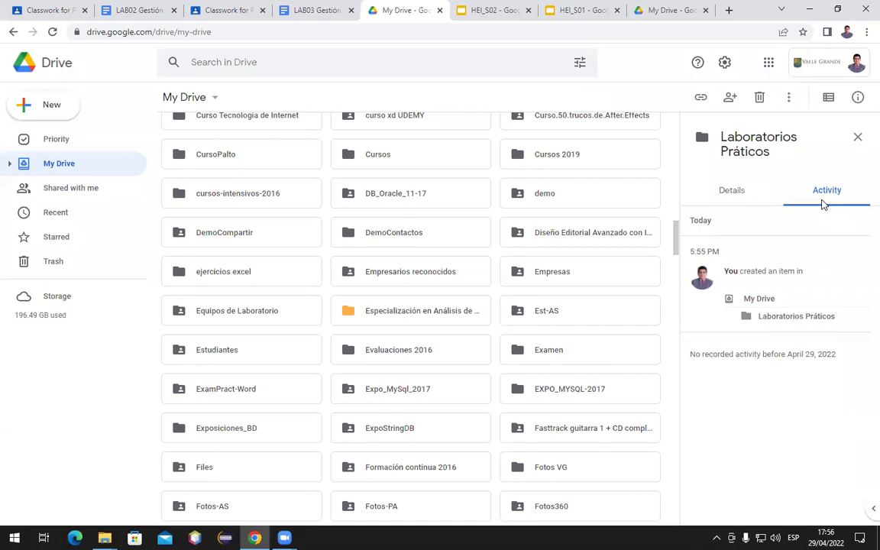
click(738, 199)
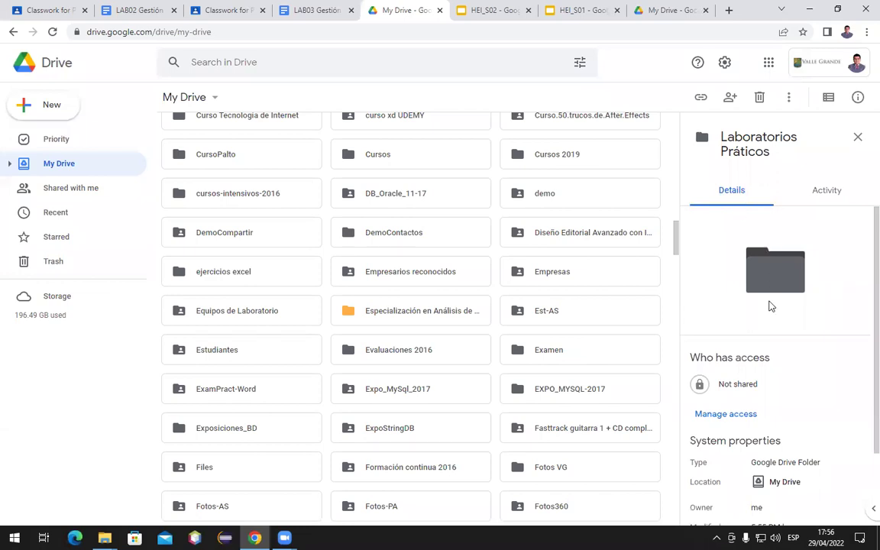
scroll(774, 346, down, 2)
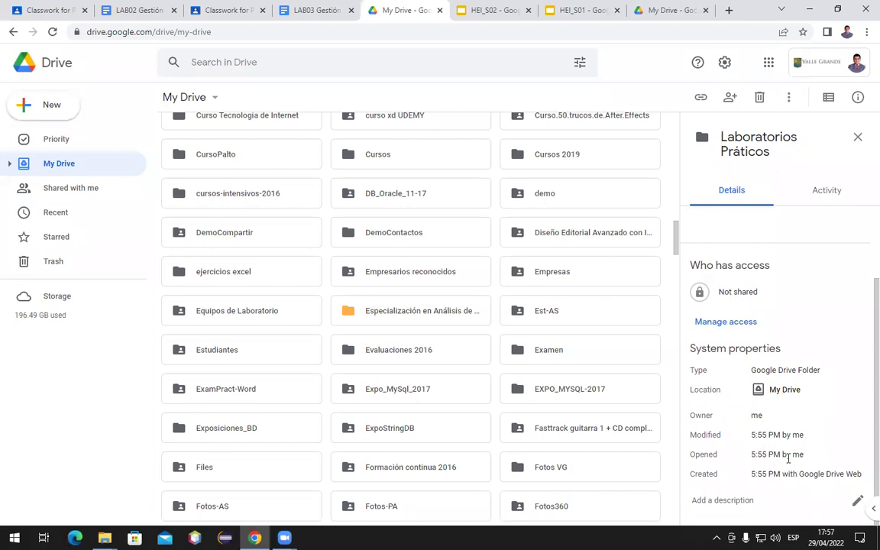
Set the folder description to 'Contiene el desarrollo de los laboratorios prácticos del programa de transitabilidad'
click(856, 502)
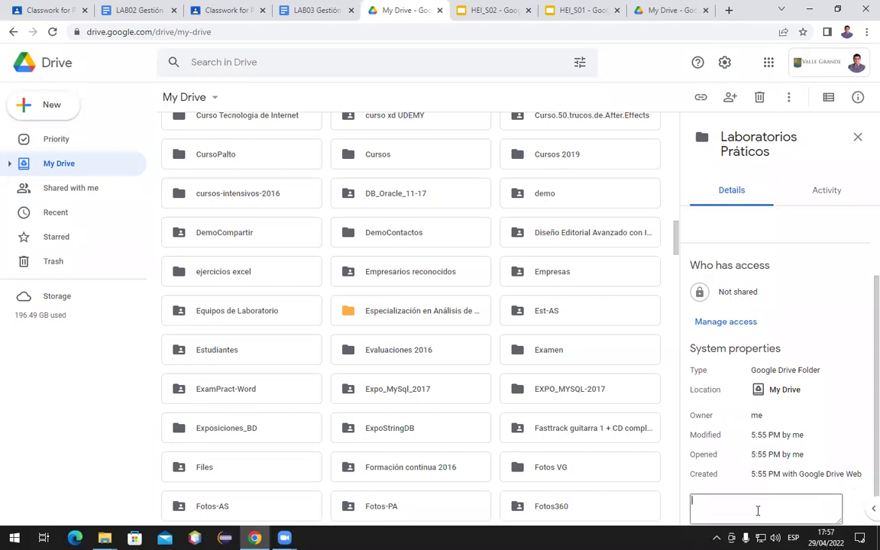
text(Al)
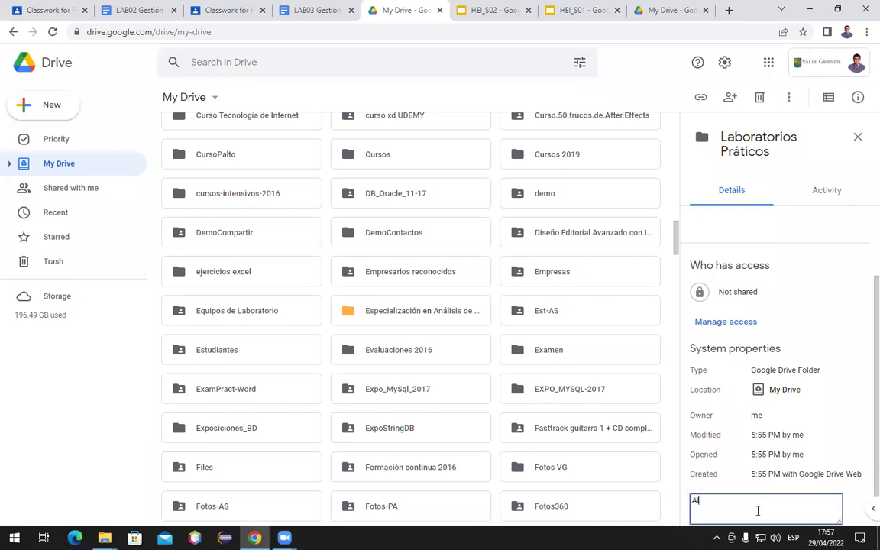
text(mad)
key(BackSpace)
key(BackSpace)
key(BackSpace)
key(BackSpace)
key(BackSpace)
text(Contiene el desarrollo de los lan)
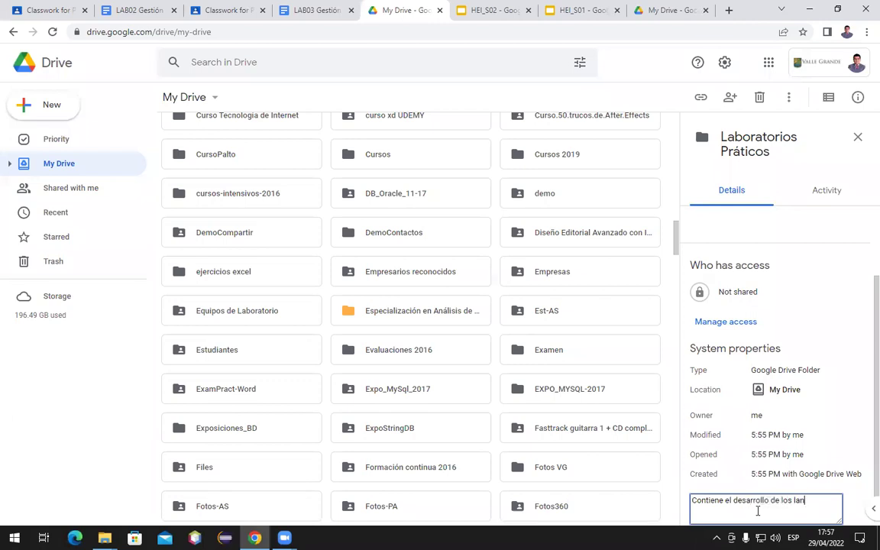
key(BackSpace)
text(boratorios prácticos del prog)
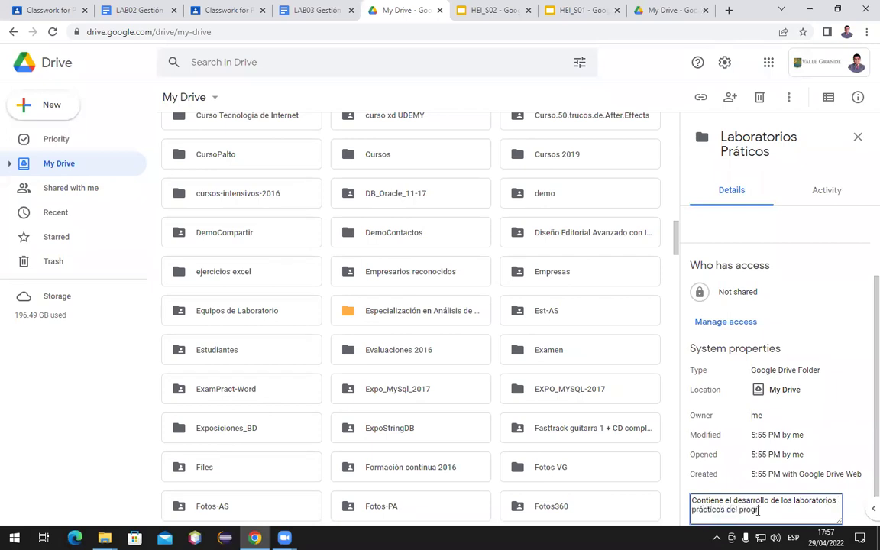
text(rama de transitabilidad)
key(Return)
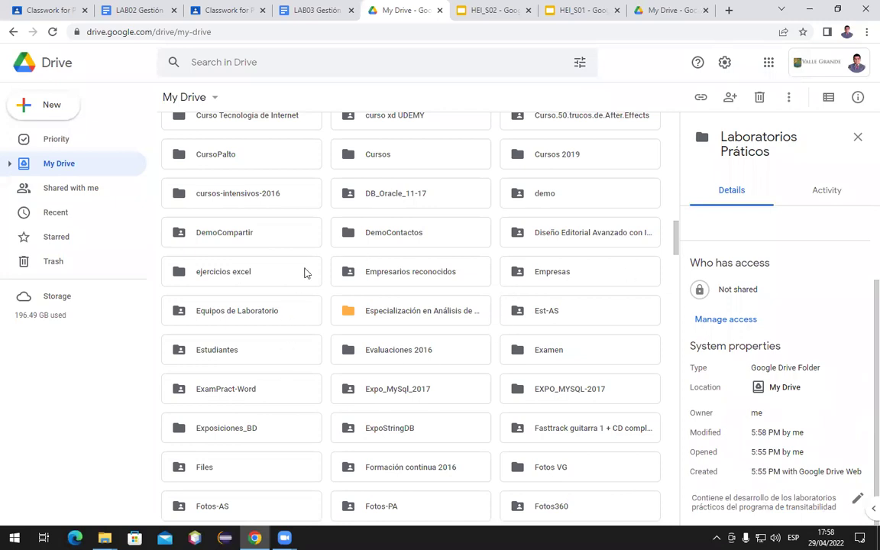
Select the ADS folder to show its details
scroll(301, 272, up, 5)
scroll(302, 272, up, 20)
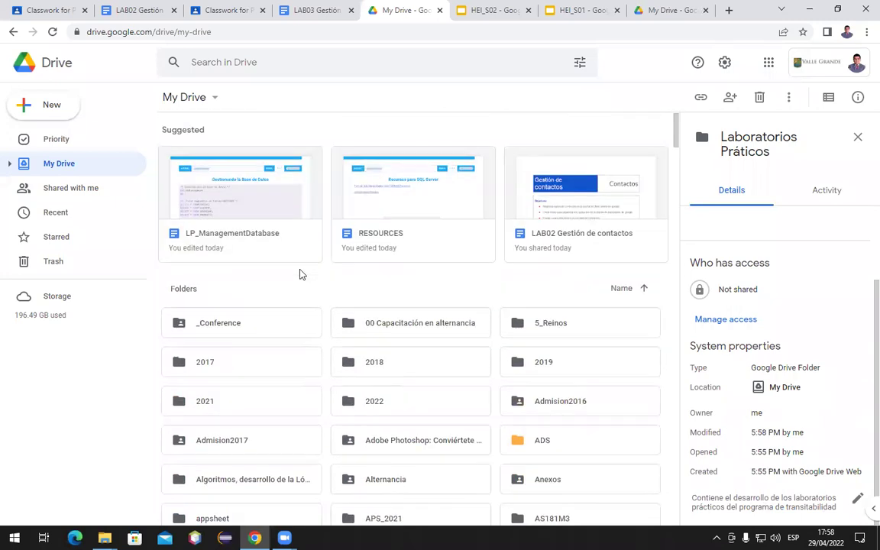
scroll(302, 272, down, 1)
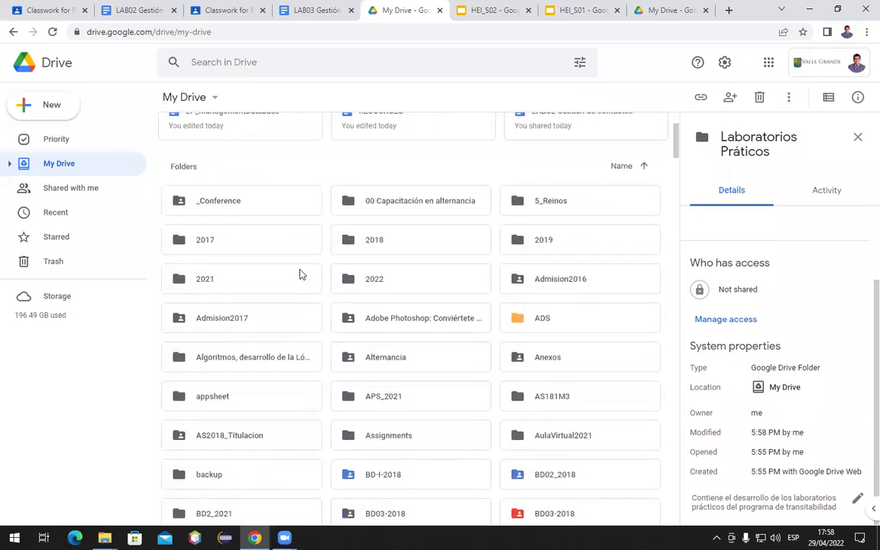
click(559, 326)
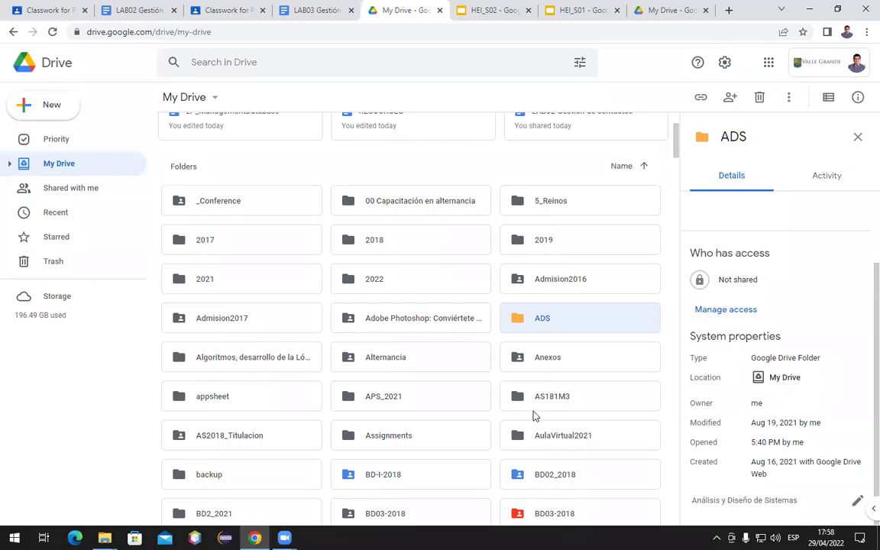
Open the Share dialog for the Laboratorio Google Slide folder from its right-click menu
scroll(532, 410, up, 3)
scroll(491, 393, down, 15)
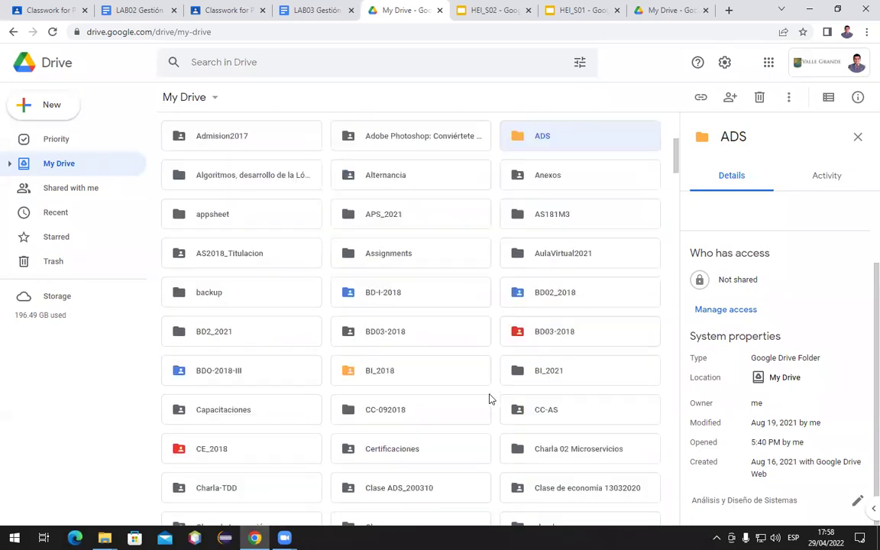
scroll(491, 393, down, 15)
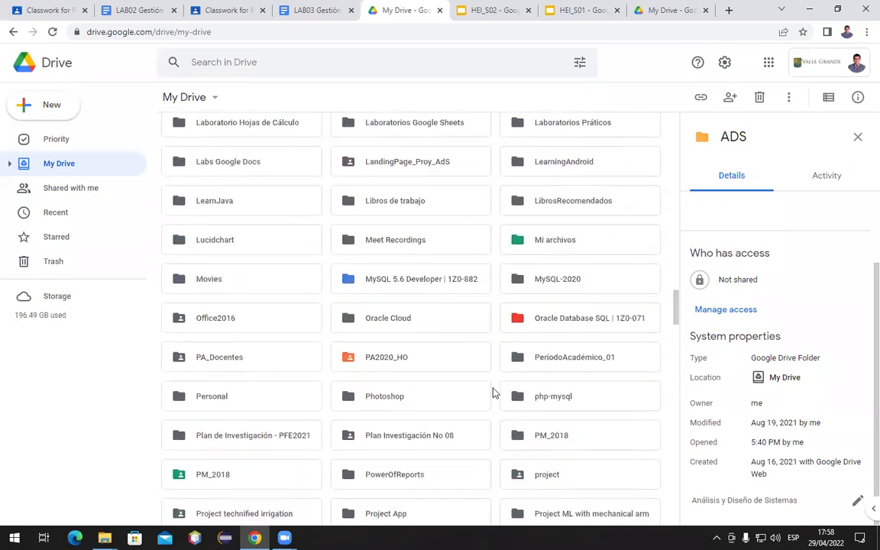
scroll(586, 221, up, 3)
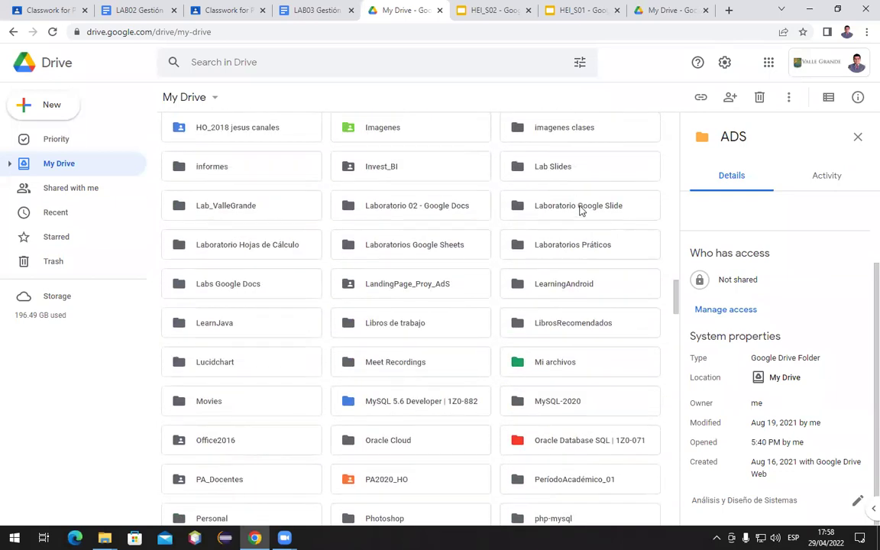
right_click(581, 207)
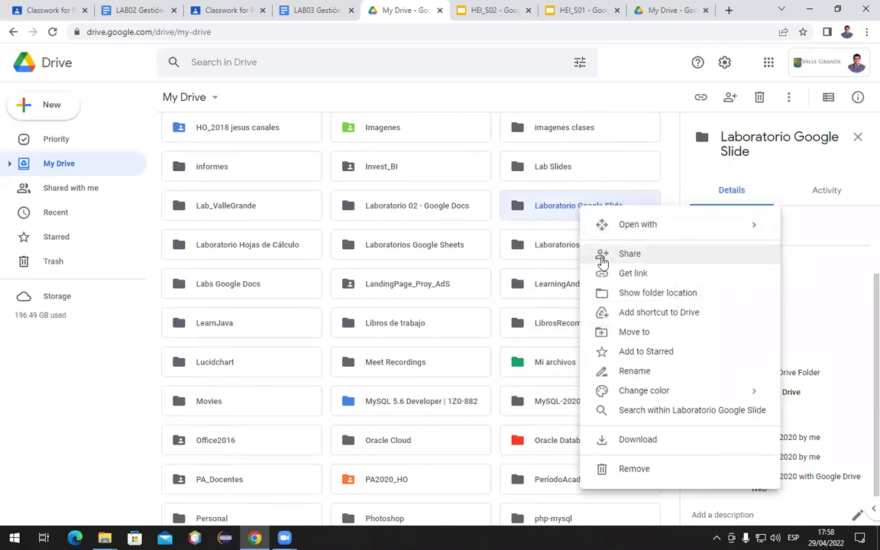
click(625, 257)
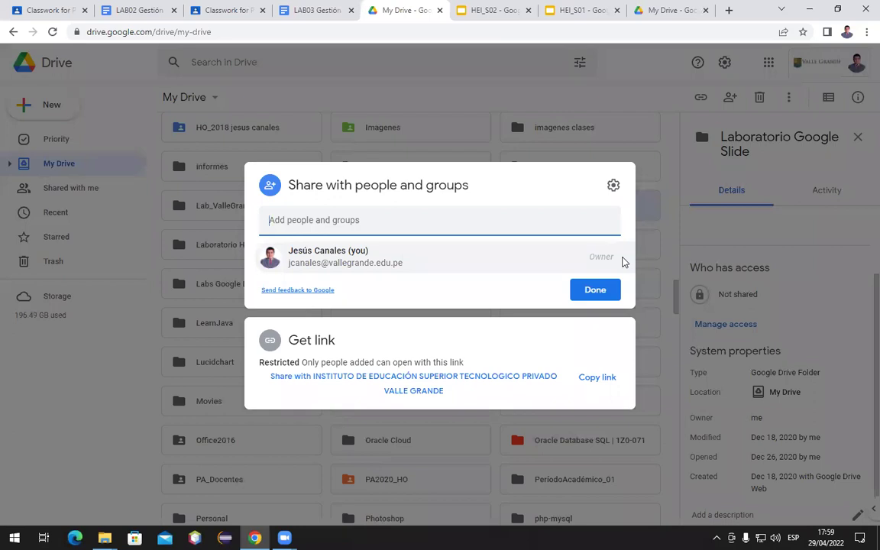
Search 'Eq' and add the Equipo Trabajo contact group's three members as recipients
text(Eq)
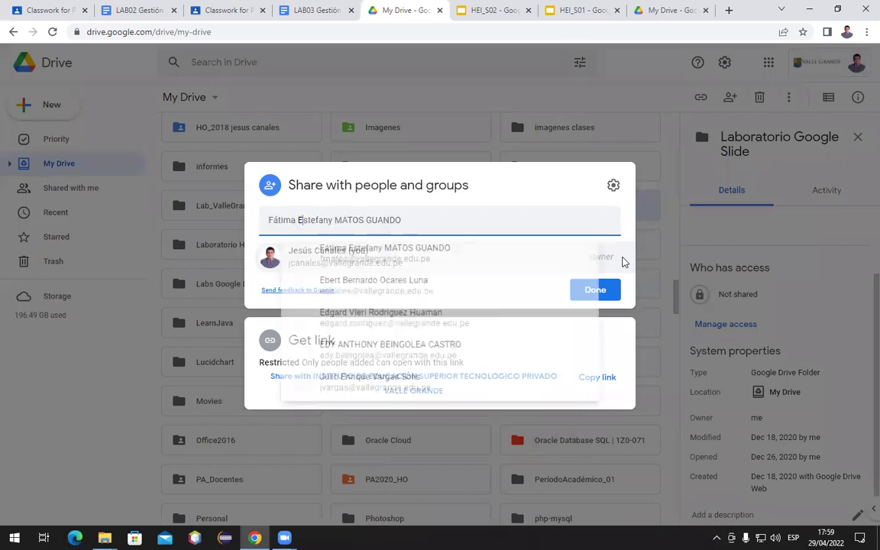
text(iu)
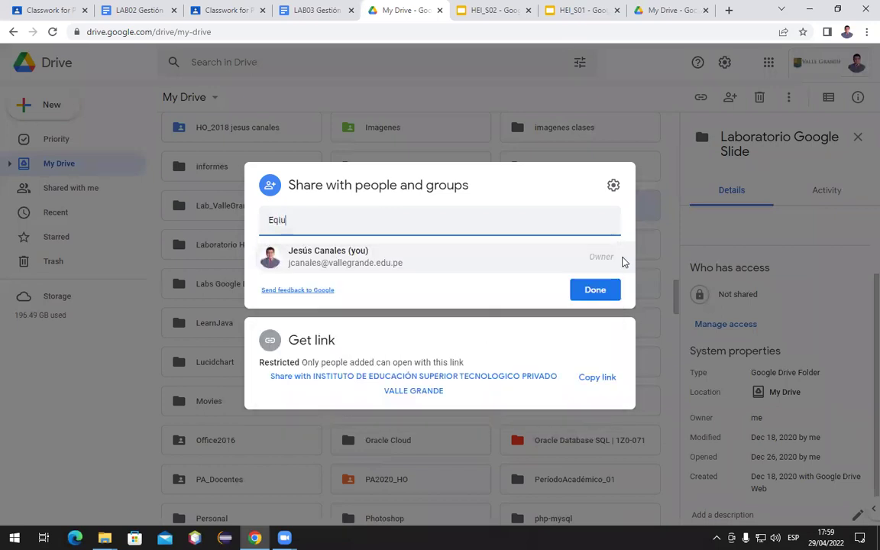
key(BackSpace)
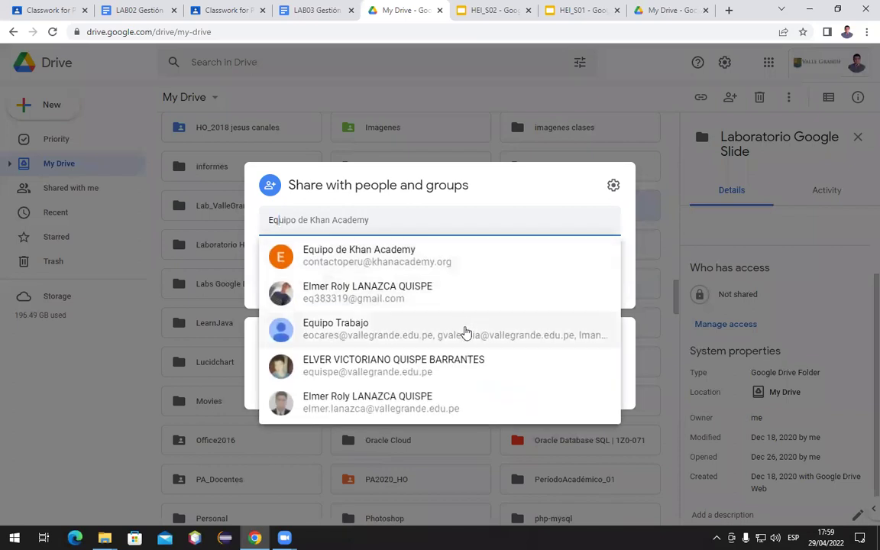
mouse_move(465, 331)
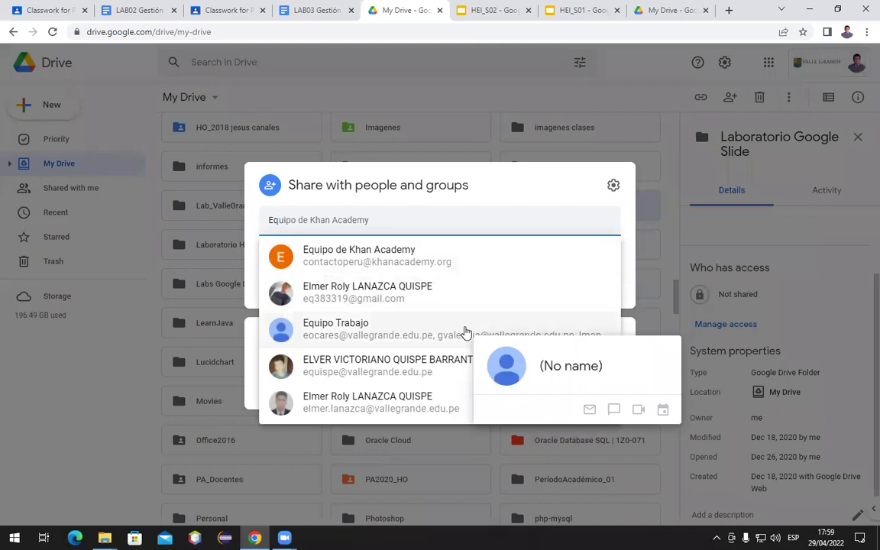
click(425, 336)
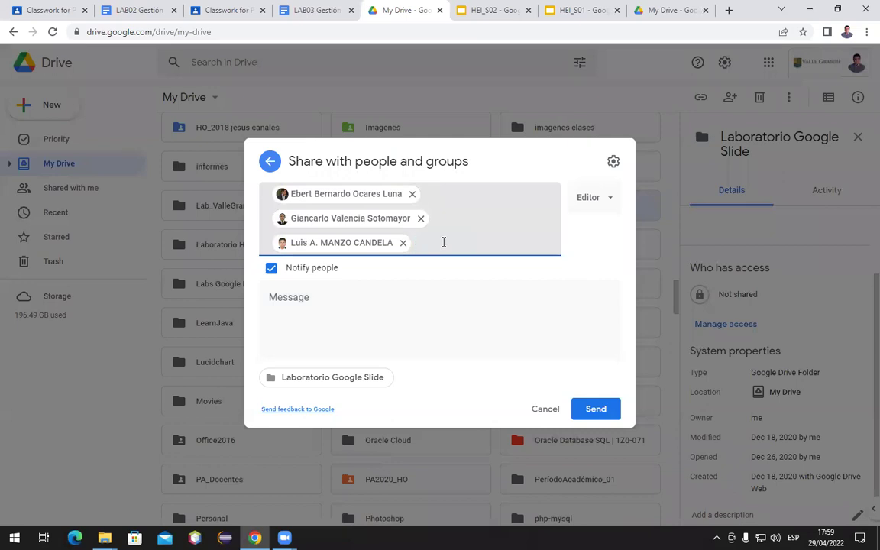
Change the three recipients' role from Editor to Viewer, toggling Notify people off and back on
click(610, 202)
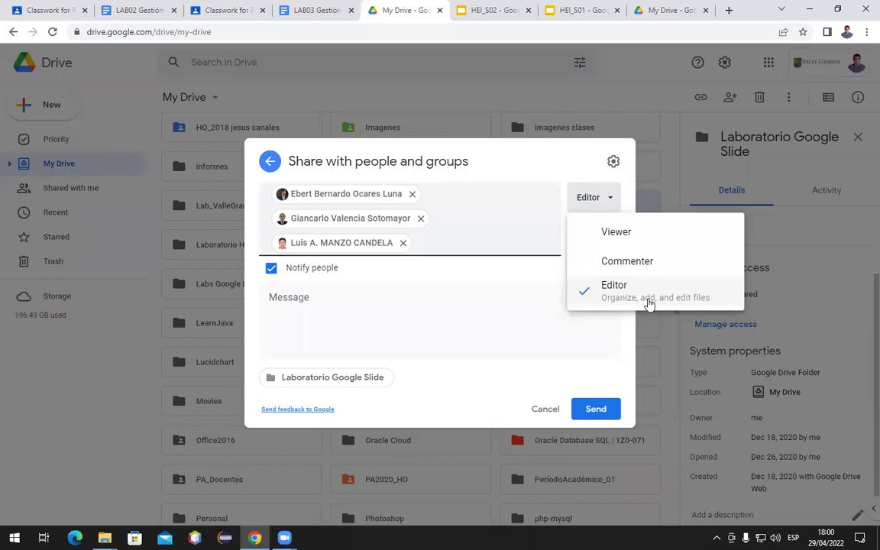
click(609, 241)
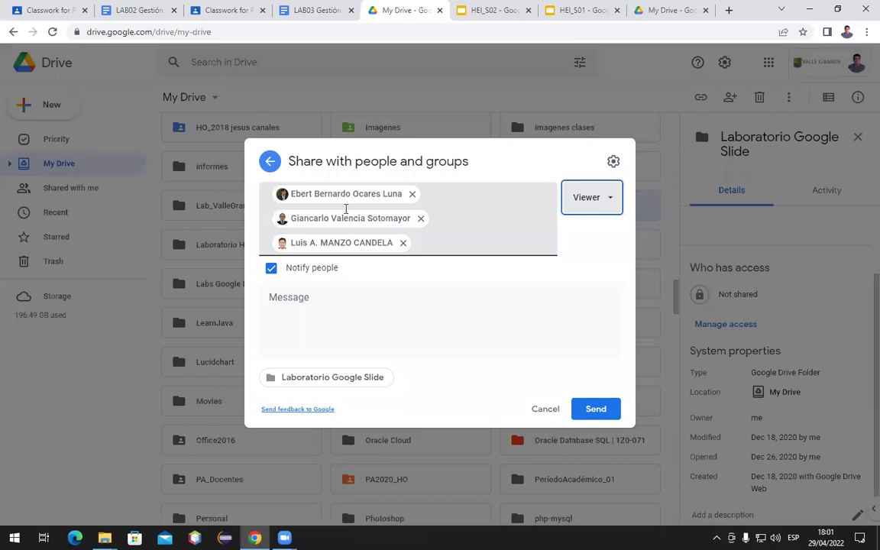
click(271, 268)
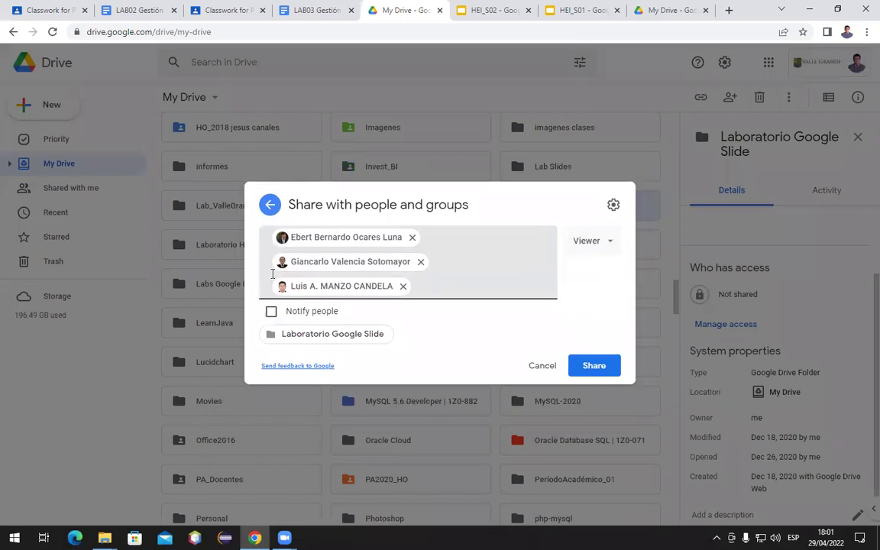
click(270, 312)
Write the note 'Estimados colegas, les comparto la carpeta de archivos con los laboratorios prácticos de clase.', then dismiss the invitation
click(290, 310)
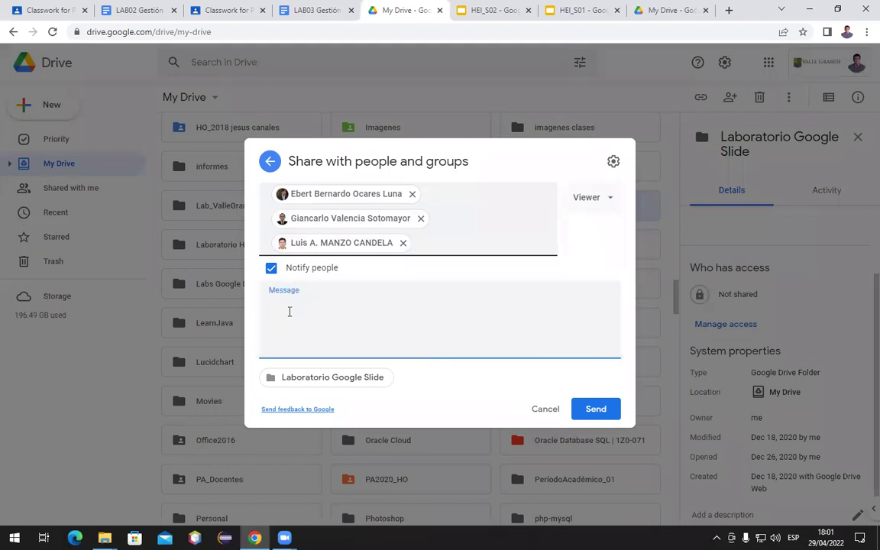
text(Estimados colegas,)
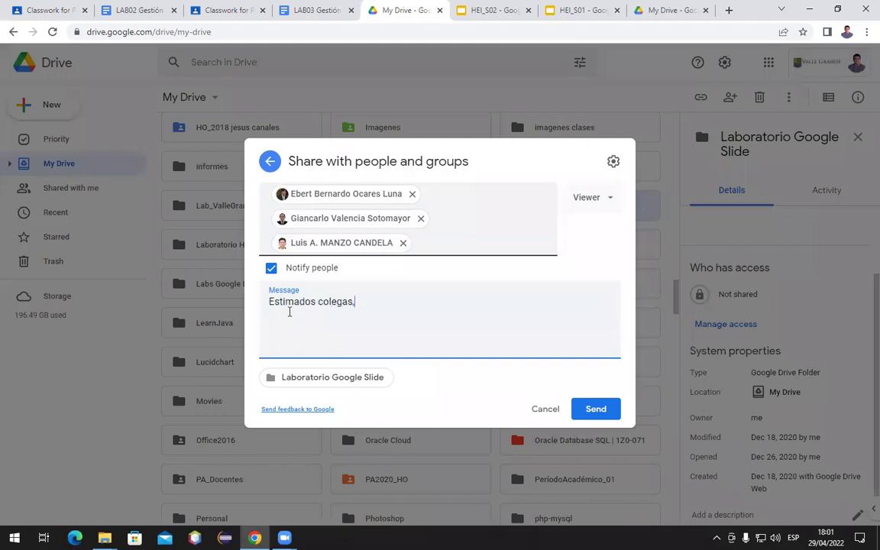
text( les comparto la carpeta de arjco)
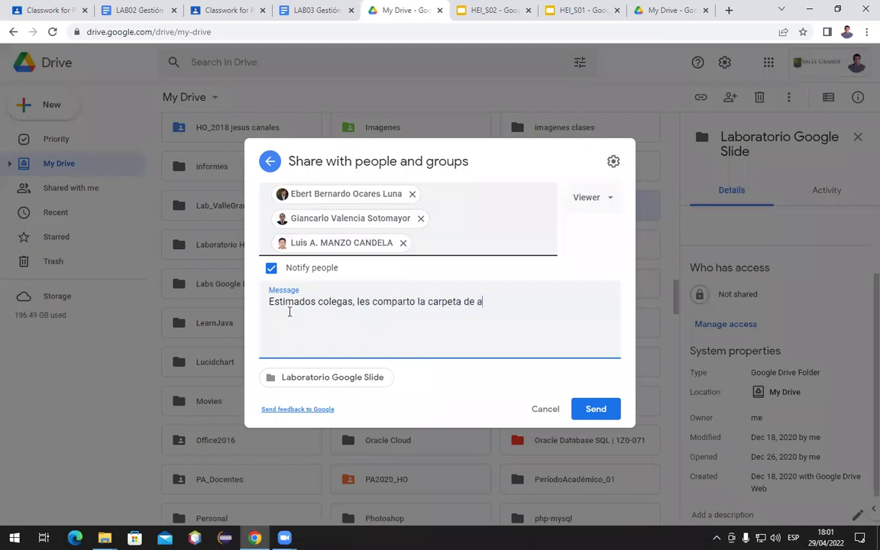
key(BackSpace)
key(BackSpace)
key(BackSpace)
text(chivos con los laboratorios )
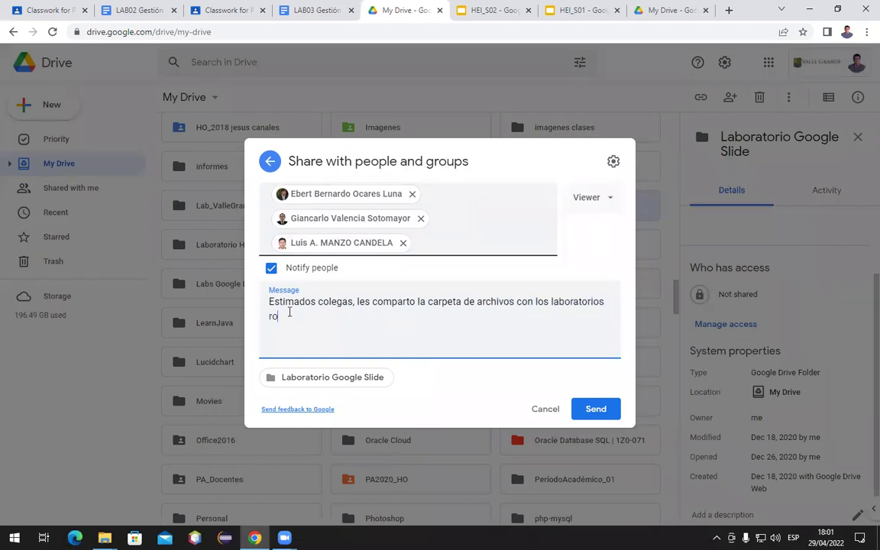
text(prácticos de clase.)
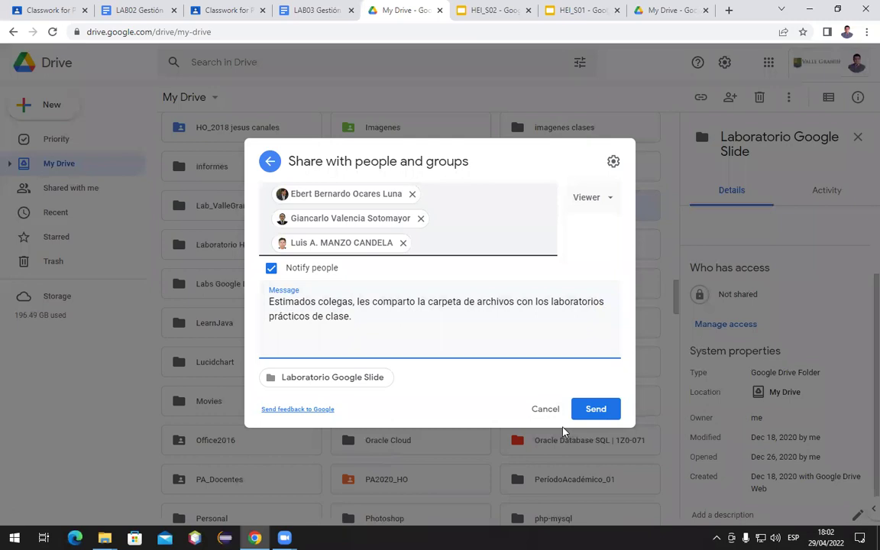
click(535, 413)
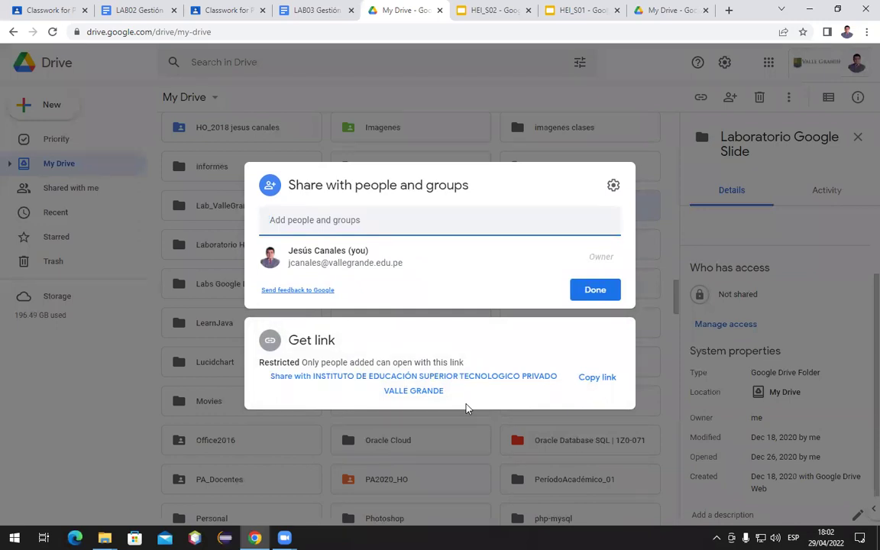
Copy the folder link for the institute, then for Anyone with the link, ending with institute-only Viewer access
click(434, 389)
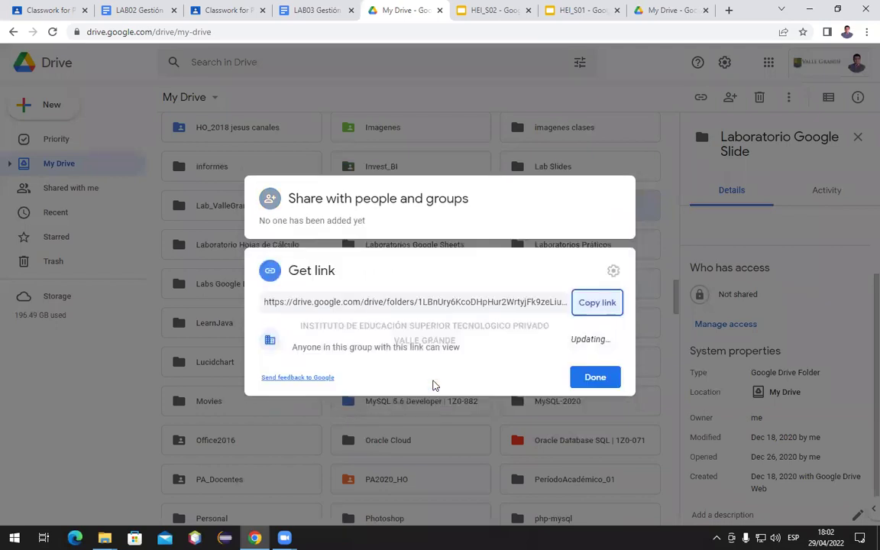
click(586, 307)
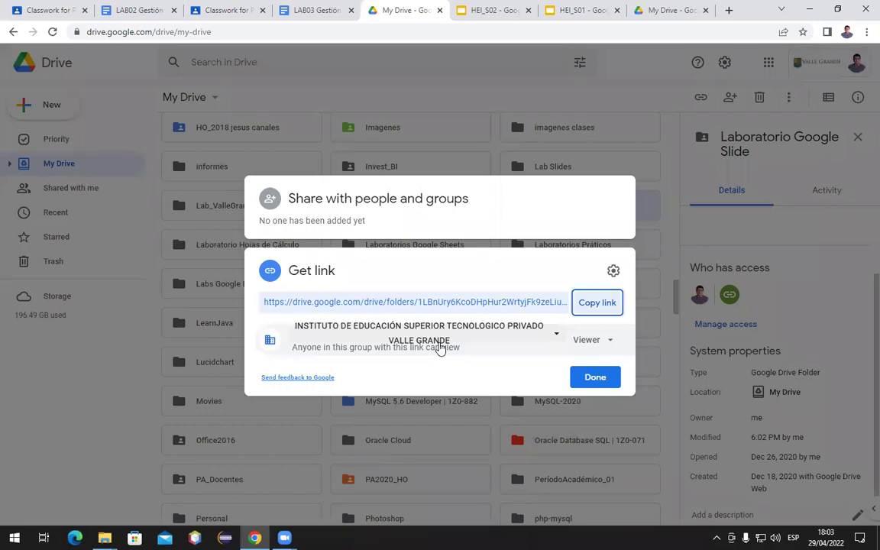
click(556, 337)
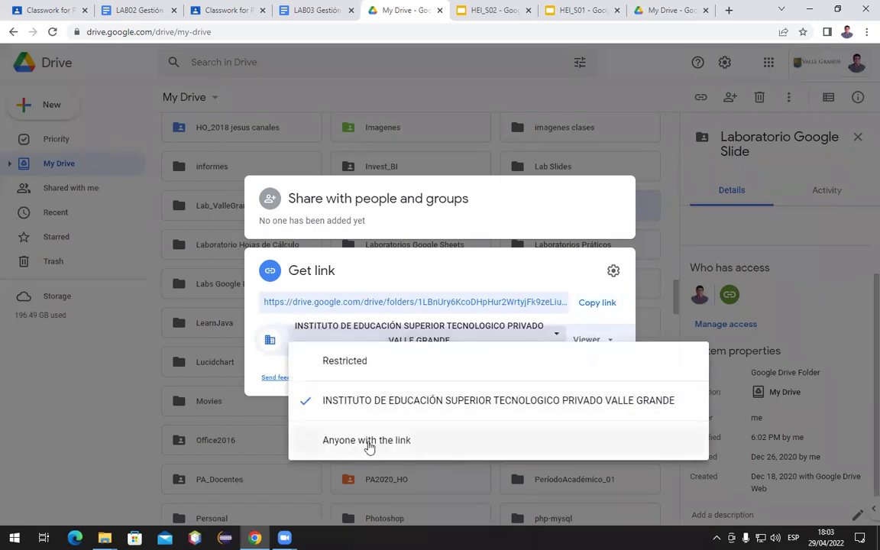
click(372, 443)
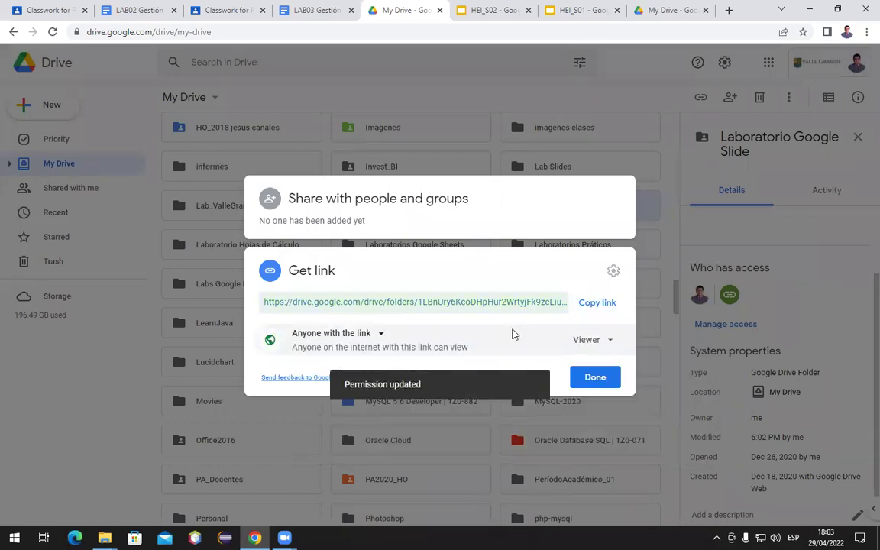
click(584, 305)
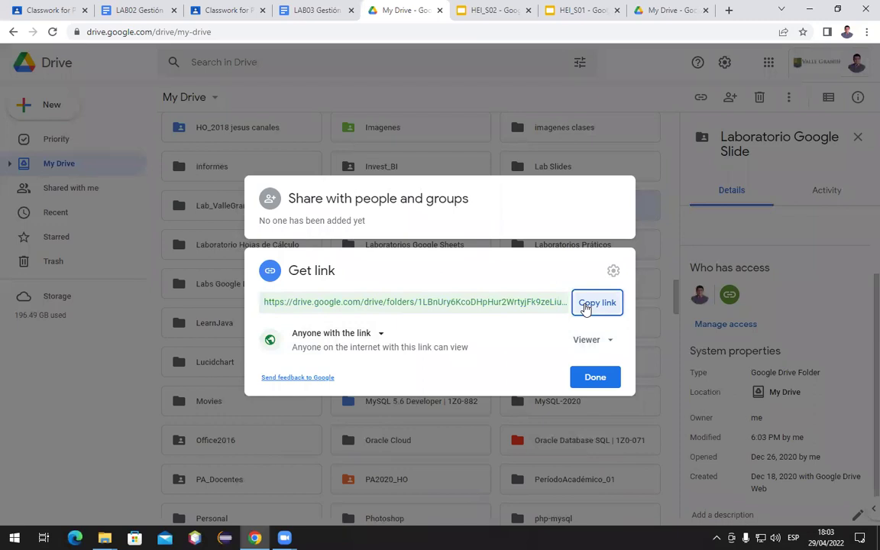
click(379, 341)
click(379, 403)
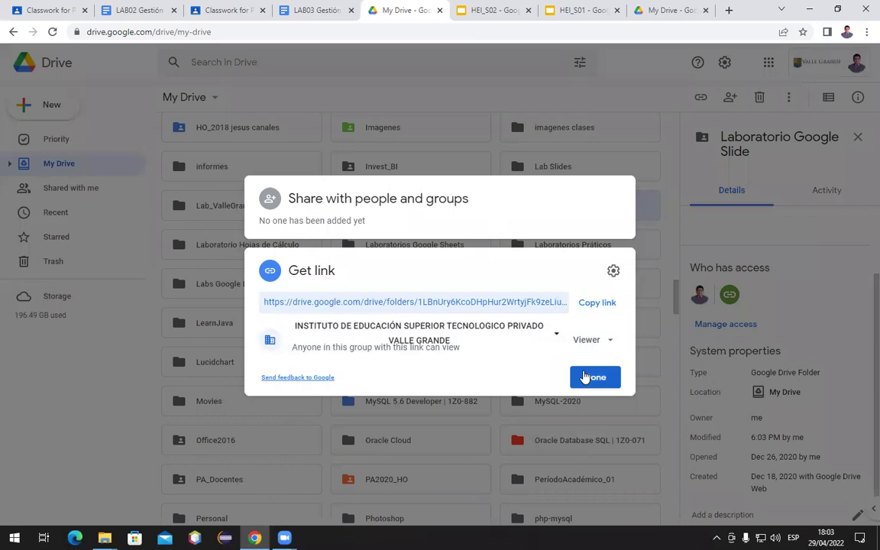
Copy the link again, close sharing, and briefly open Laboratorio Google Slide before returning to My Drive
click(601, 309)
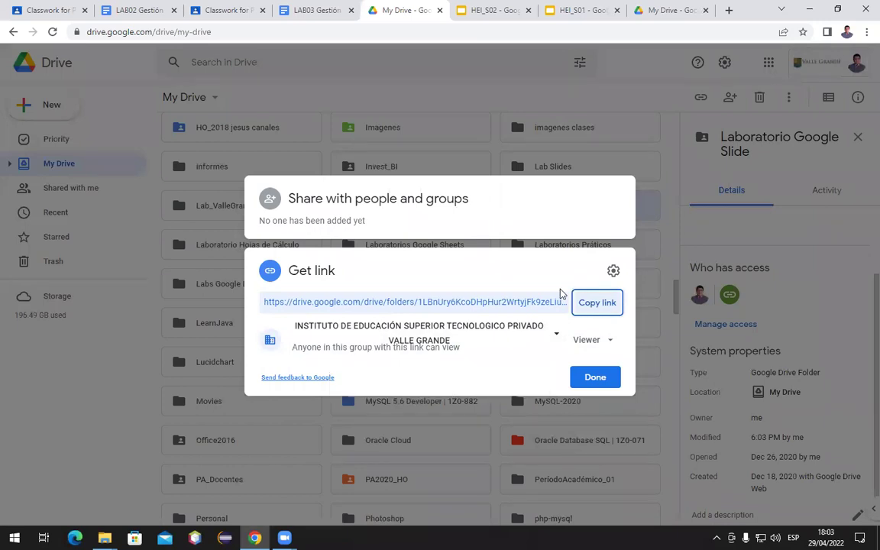
click(595, 376)
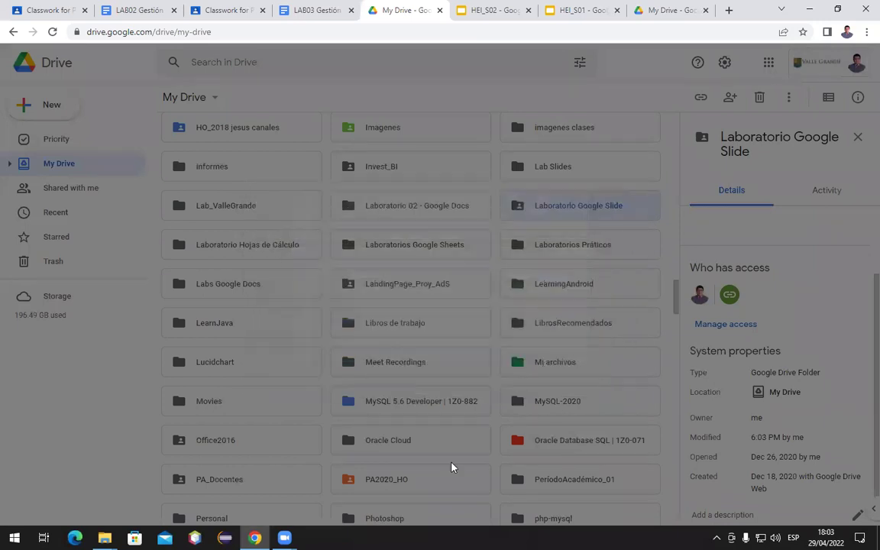
double_click(570, 214)
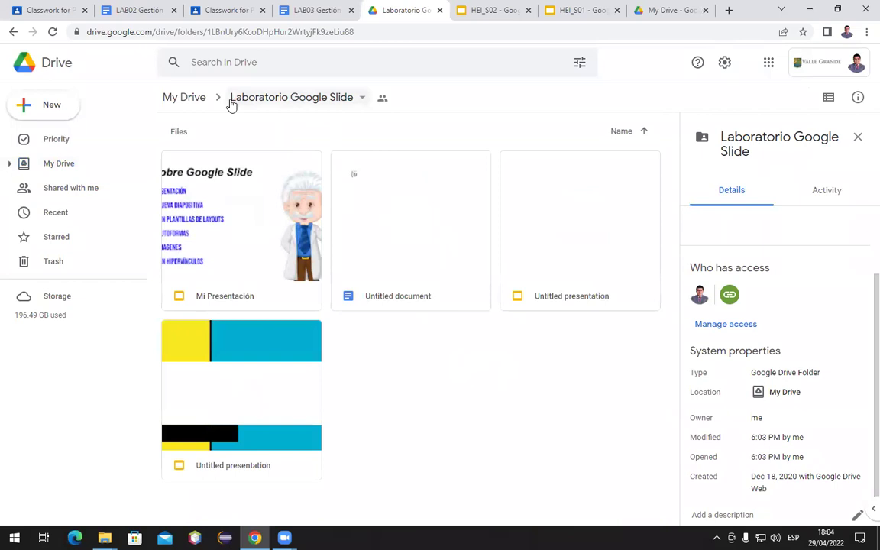
click(13, 32)
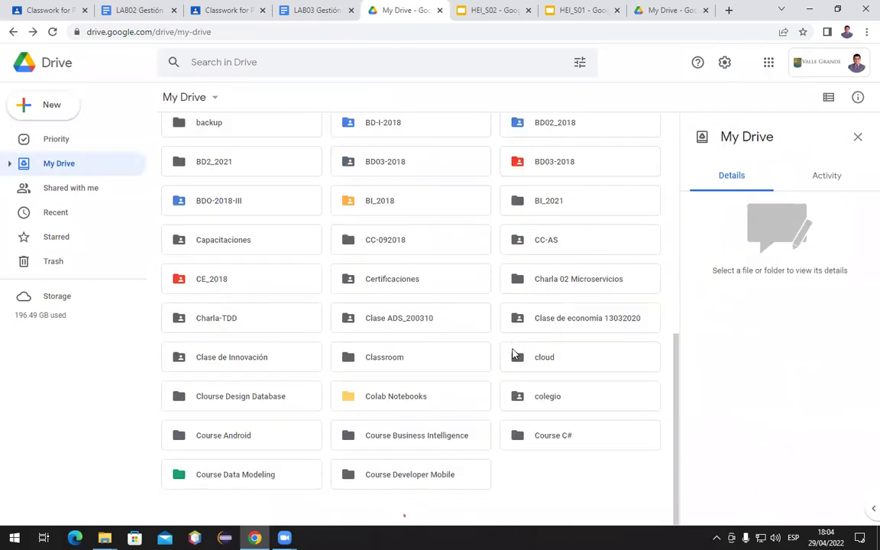
Open the empty Laboratorios Práticos folder and bring up the New menu there
scroll(371, 336, down, 3)
scroll(371, 336, down, 6)
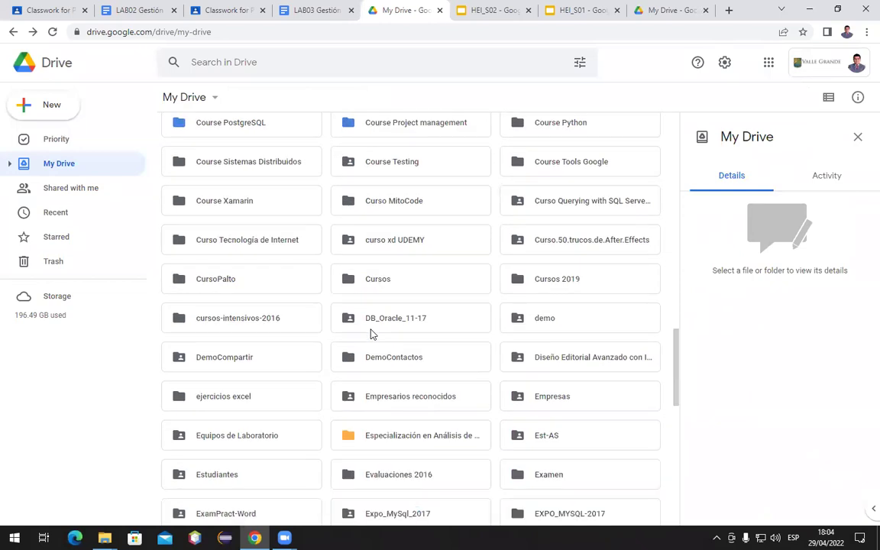
scroll(370, 334, down, 8)
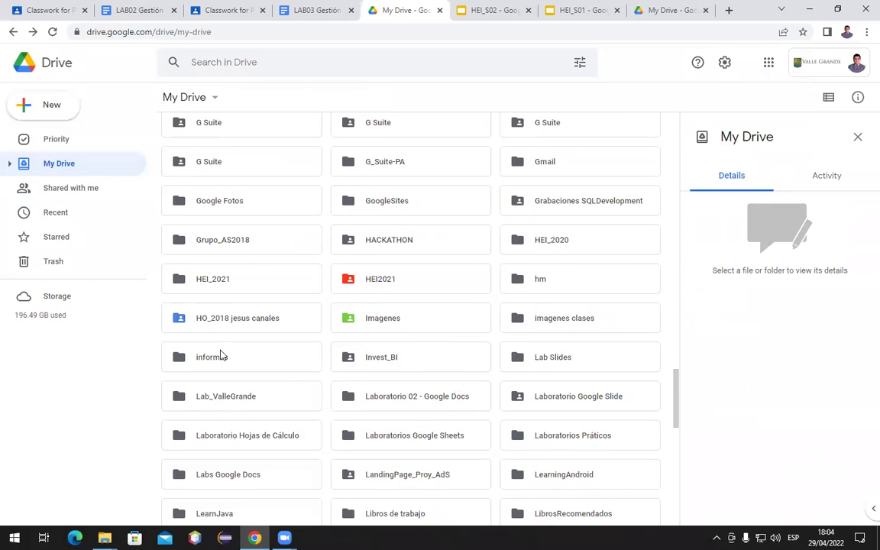
scroll(386, 369, down, 3)
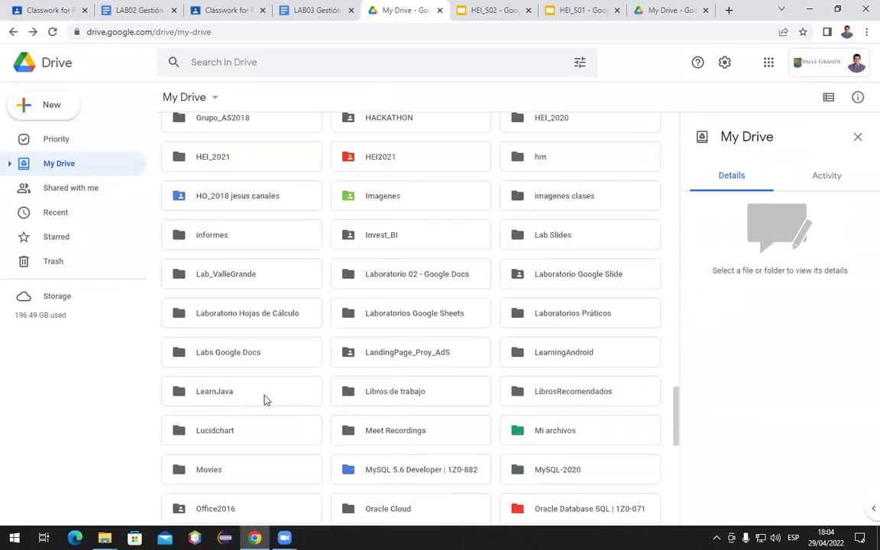
click(573, 321)
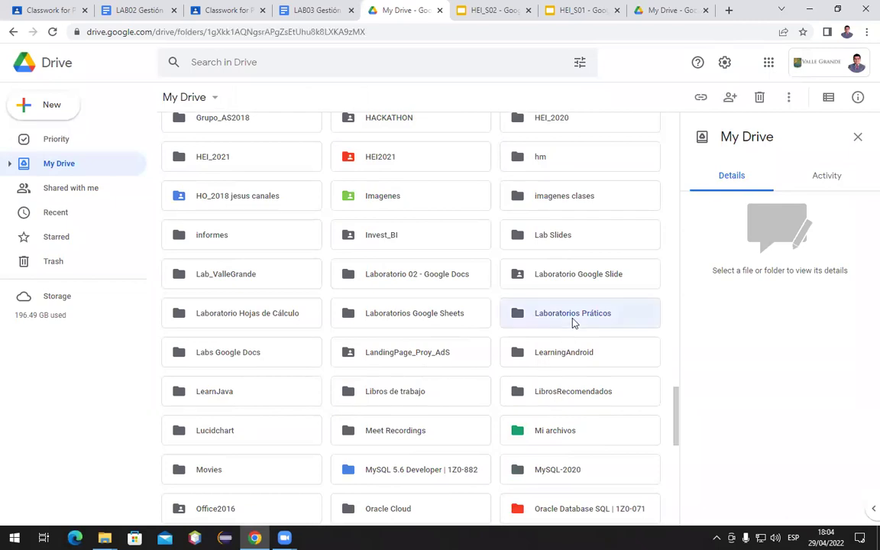
double_click(572, 321)
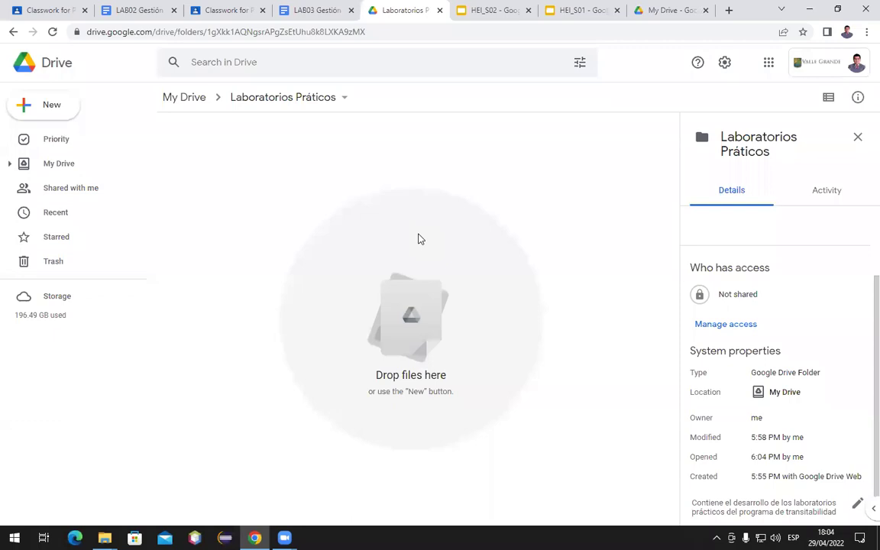
click(44, 111)
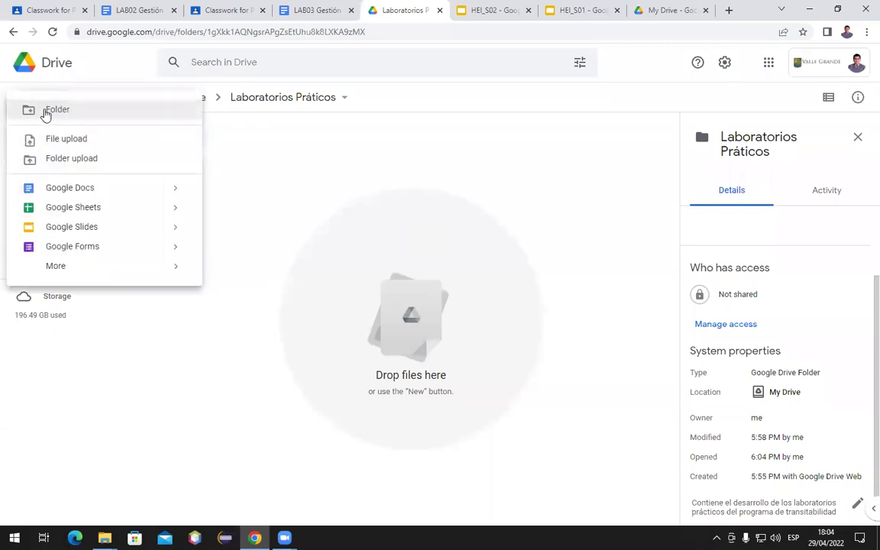
Create a blank Google Docs document and title it 'Laboratorio'
mouse_move(169, 189)
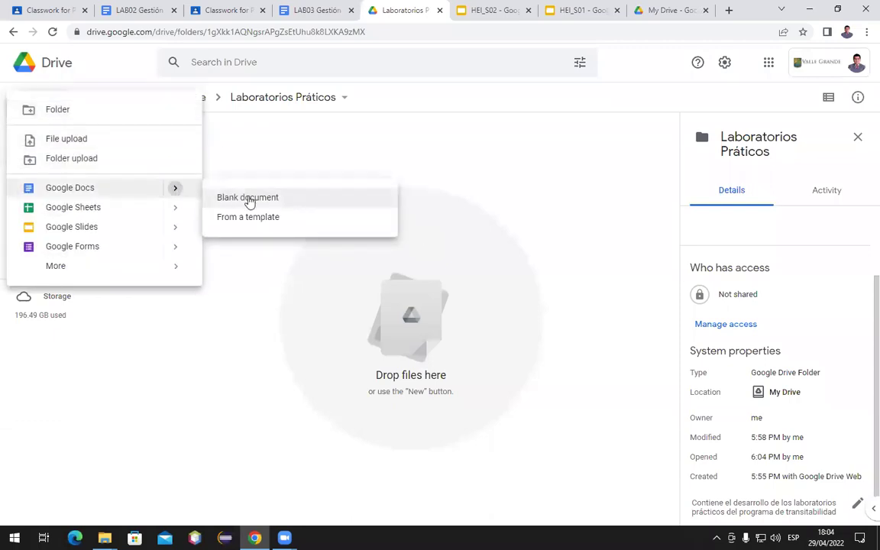
click(249, 200)
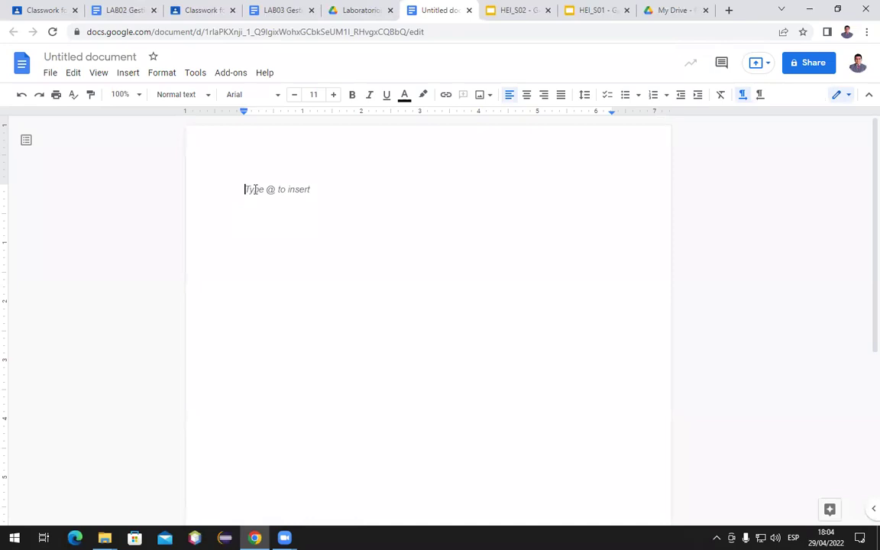
click(84, 59)
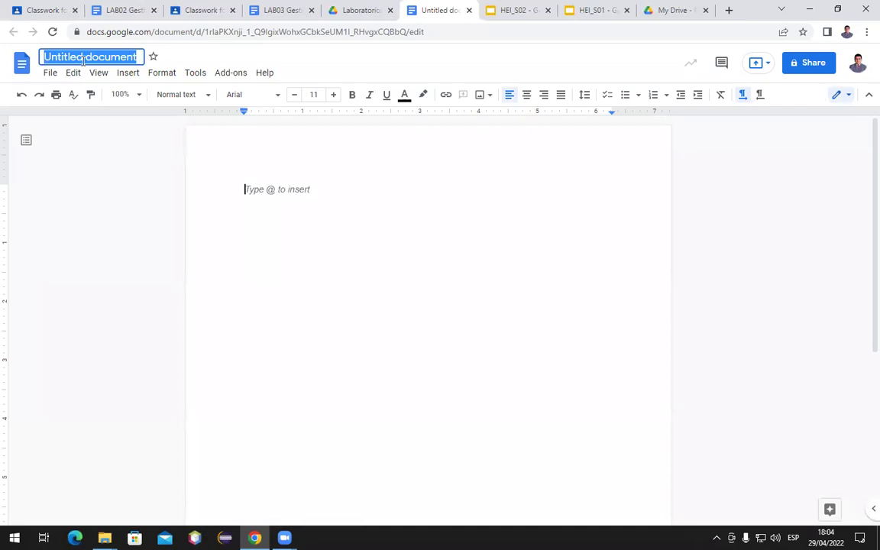
text(Labor)
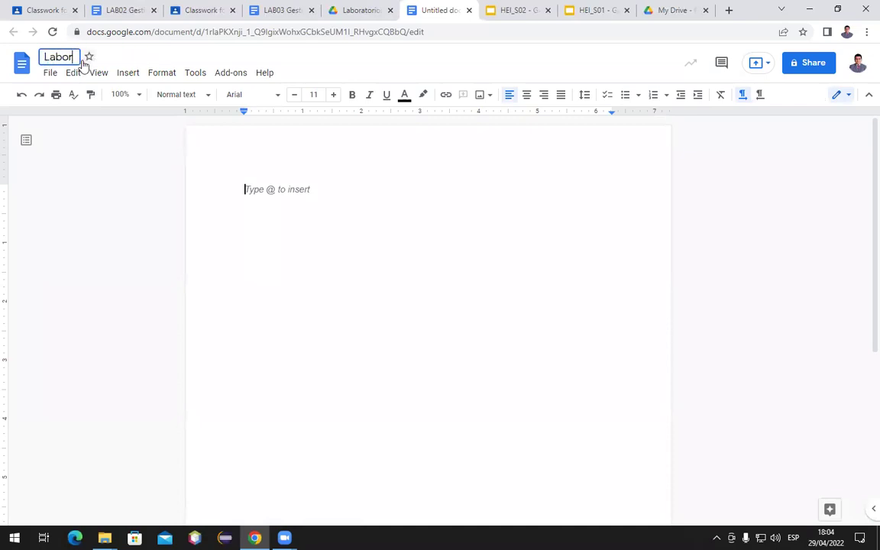
text(atprio)
key(Return)
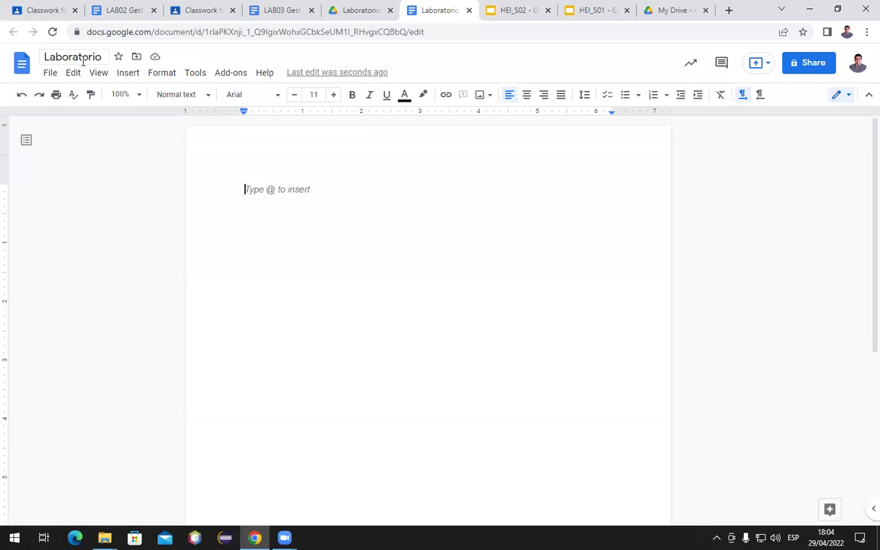
Type 'Mensaje de prueba', correcting the typo, and close the document
text(Mensaje de)
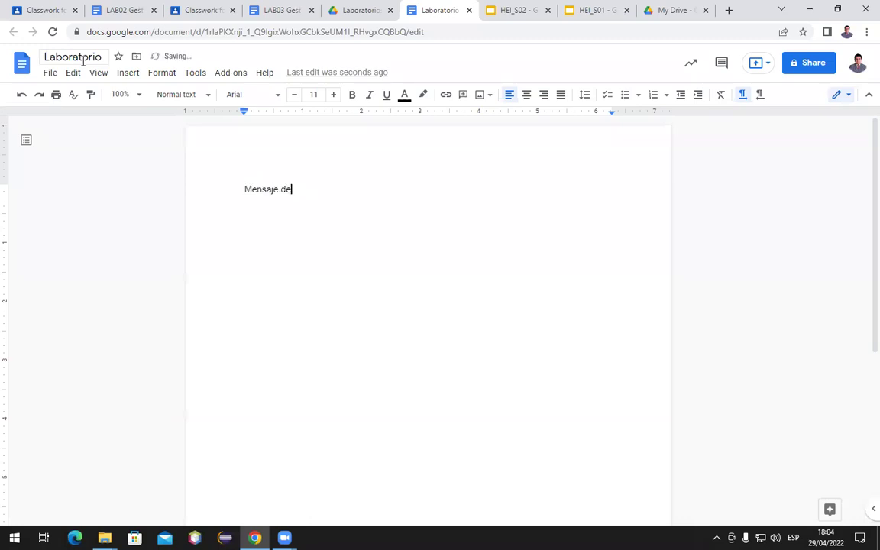
text( pruenba)
key(Left)
key(Left)
key(BackSpace)
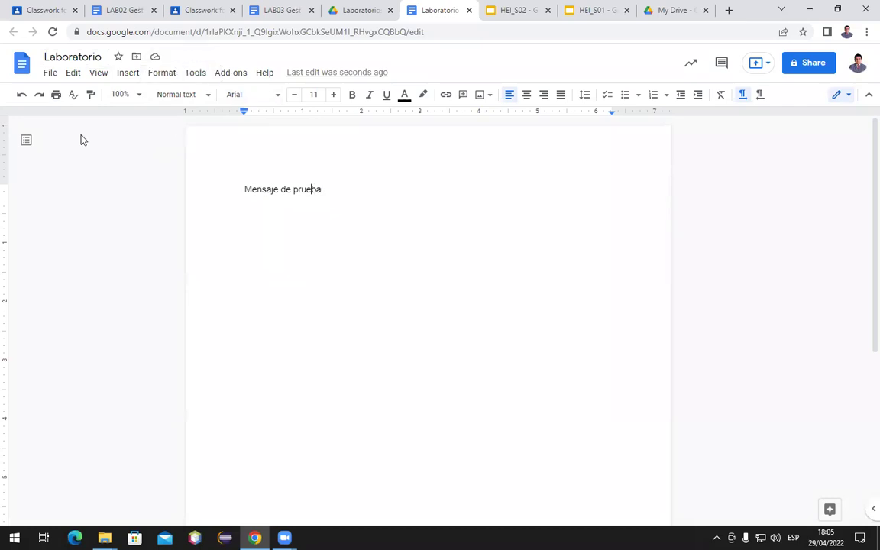
click(359, 184)
click(469, 11)
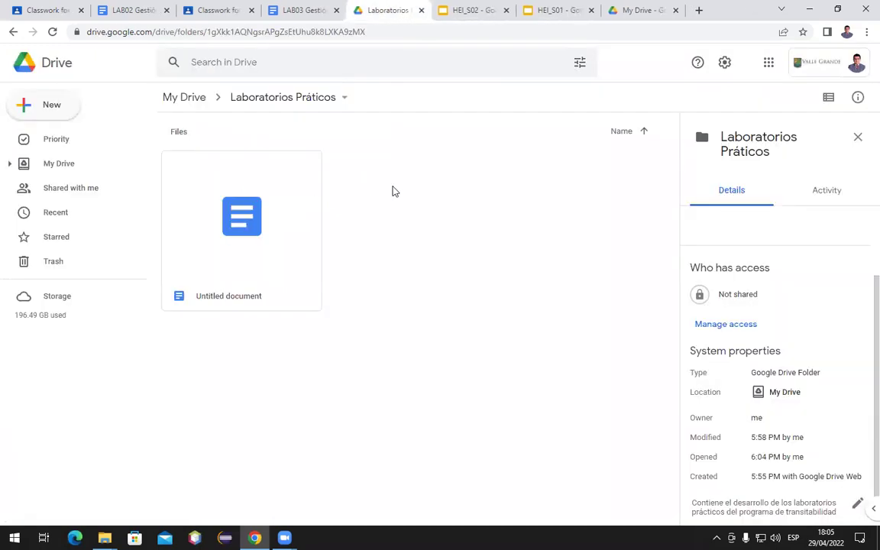
Check Laboratorio's sharing settings, leave them unchanged, and go back to the LAB03 guide
click(202, 303)
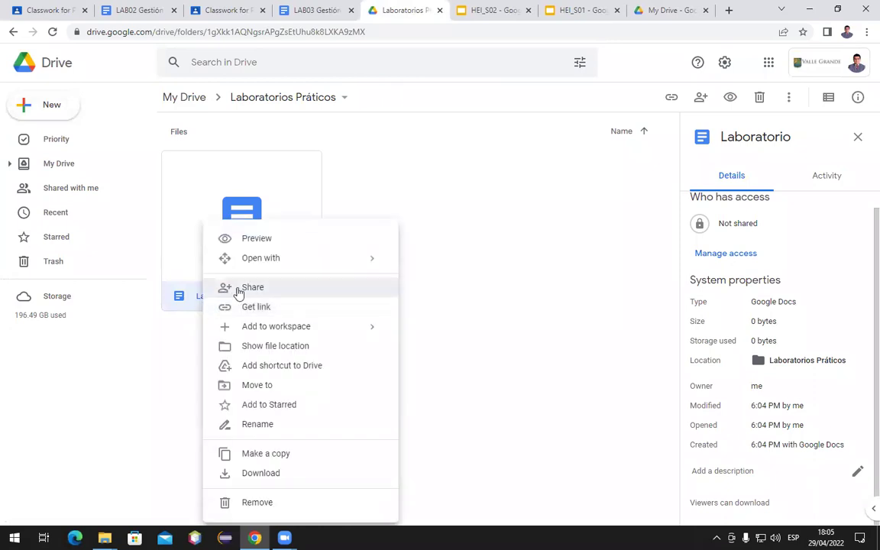
click(239, 289)
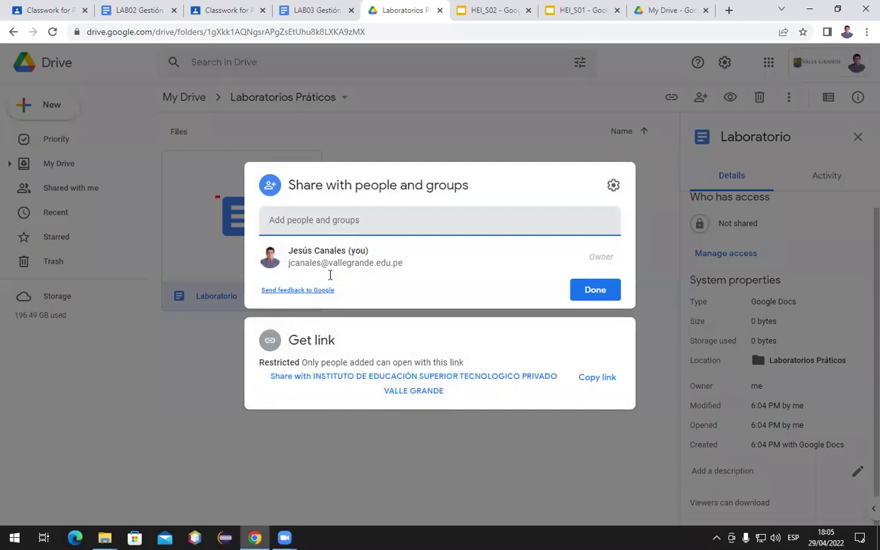
click(658, 190)
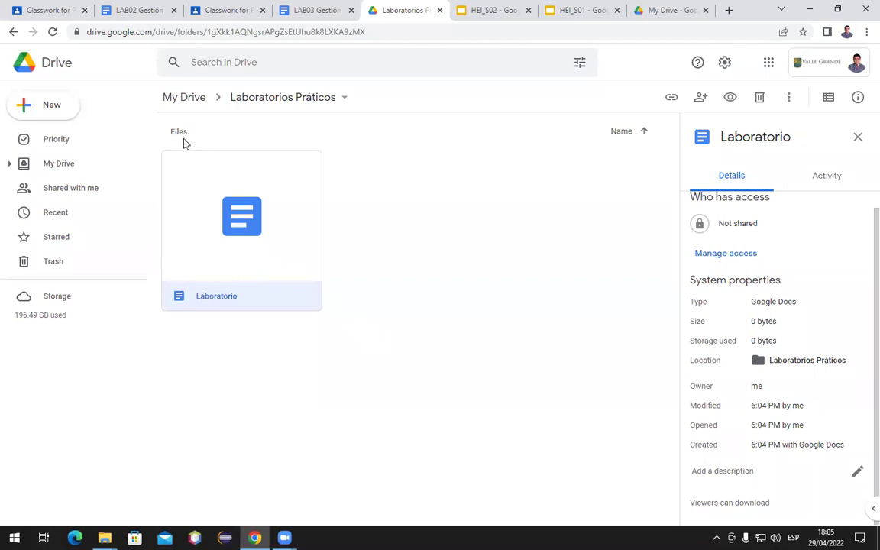
click(323, 16)
Skim LAB03, then glance at Classroom and the Laboratorios Práticos folder details
scroll(377, 315, down, 5)
scroll(377, 316, down, 20)
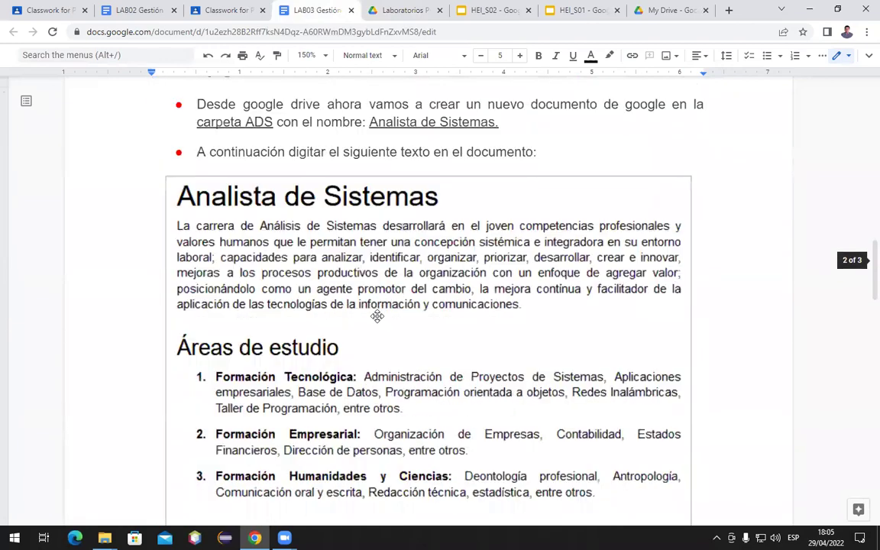
scroll(377, 316, down, 11)
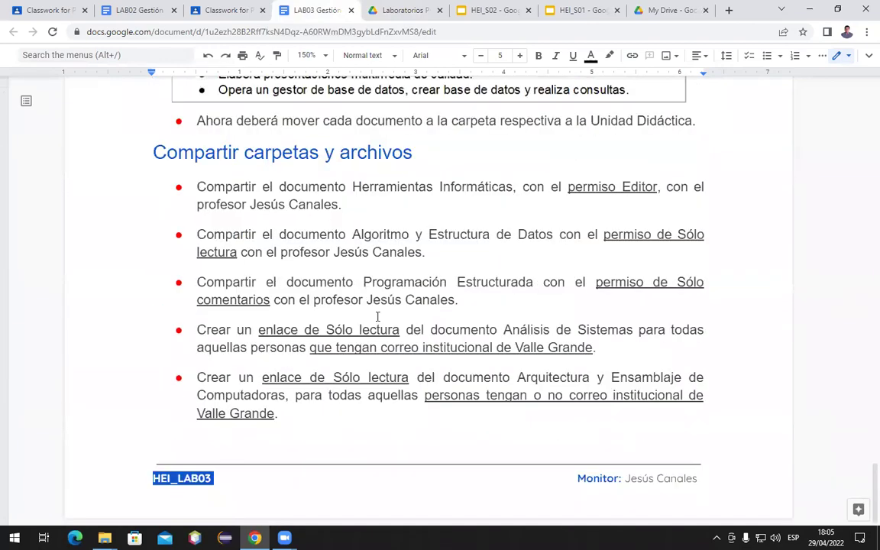
click(212, 15)
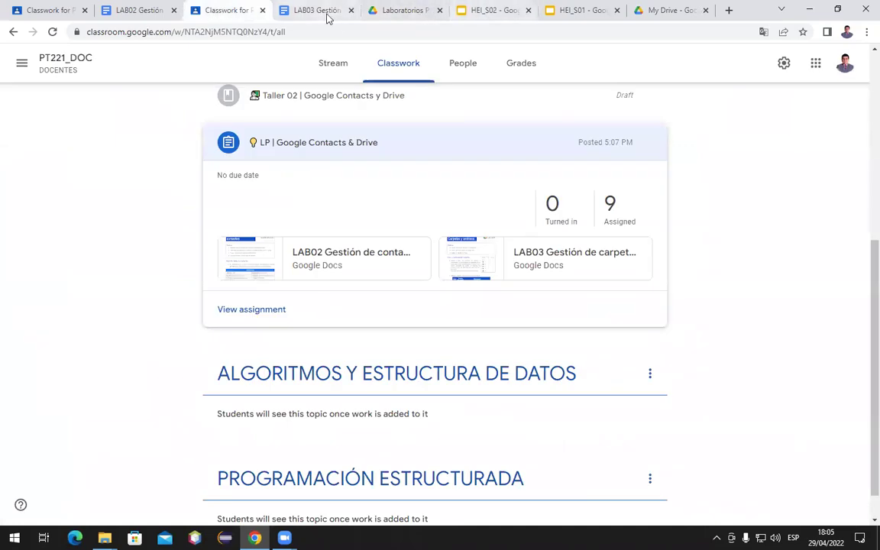
click(427, 9)
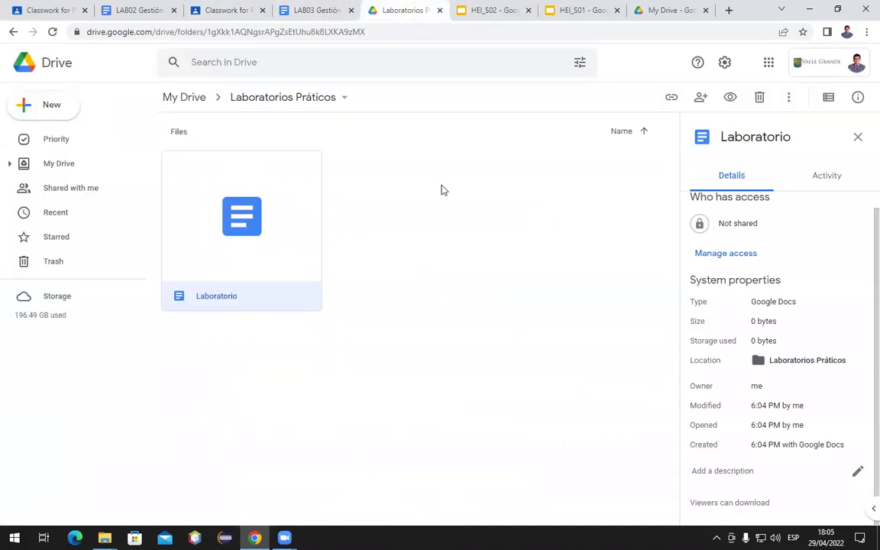
click(492, 242)
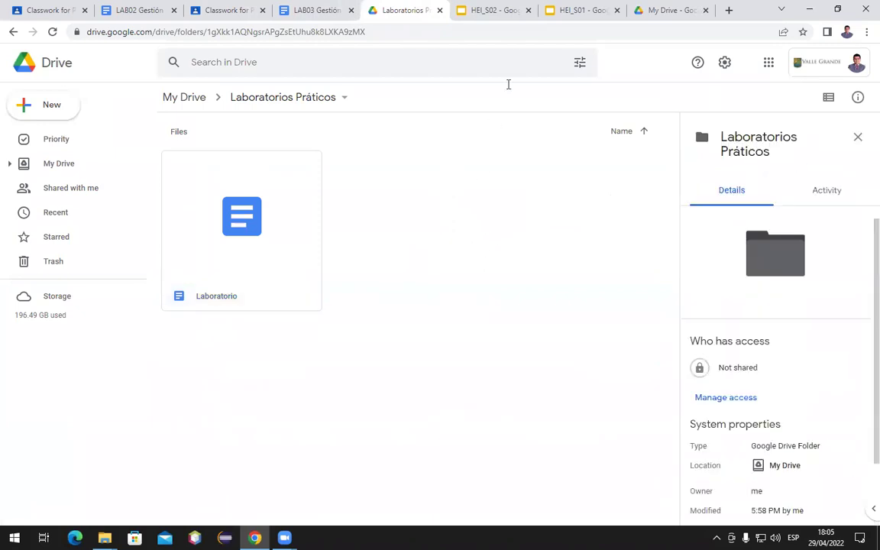
click(309, 10)
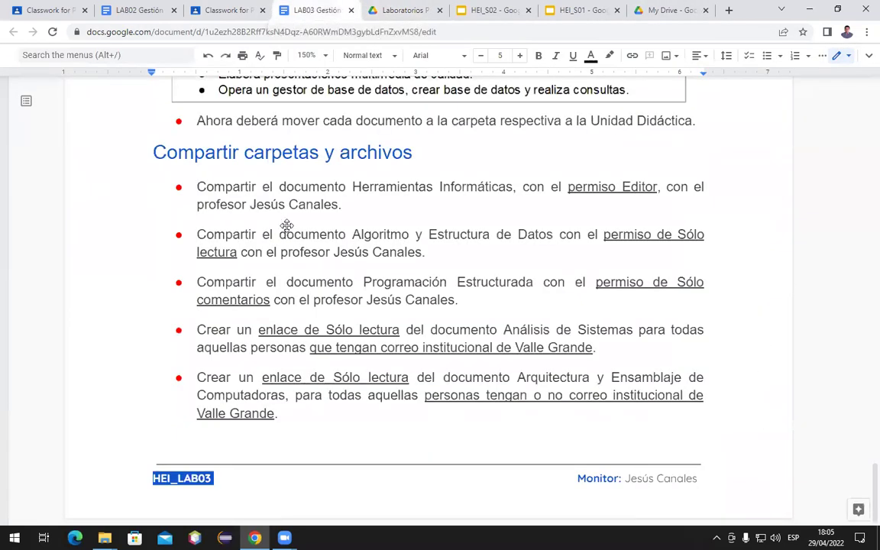
Find the LAB03 table of folder colours and descriptions for ADS, M1_STO, HEI, AED, POE, AEC, CEI
scroll(286, 226, up, 5)
scroll(288, 226, up, 20)
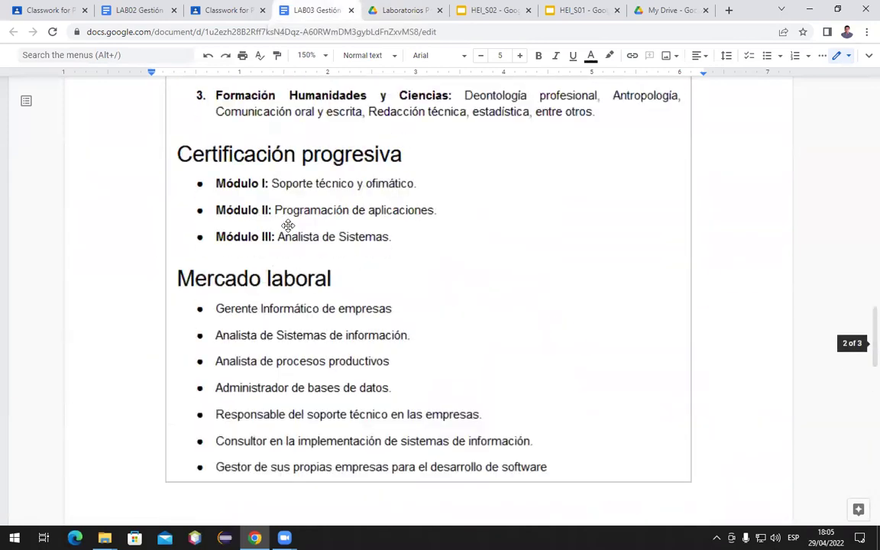
scroll(288, 226, up, 8)
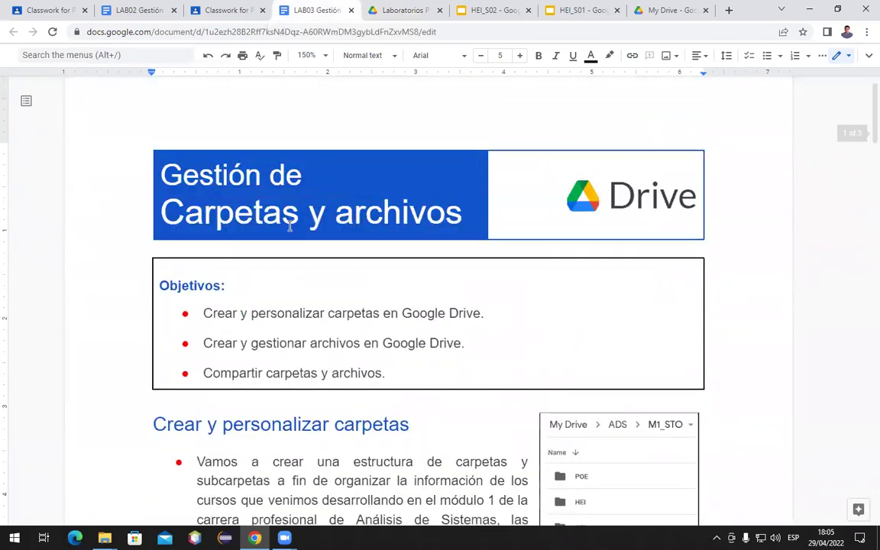
scroll(289, 226, down, 2)
scroll(289, 225, down, 6)
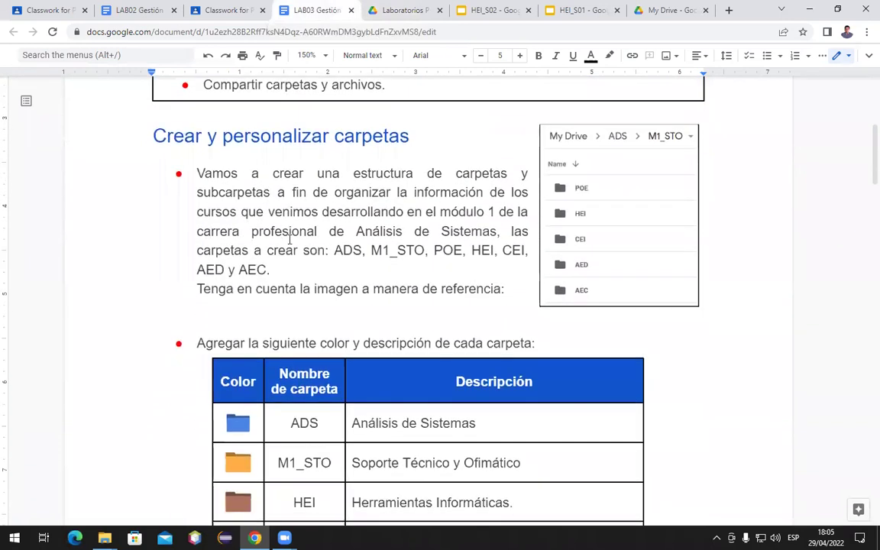
scroll(599, 161, up, 2)
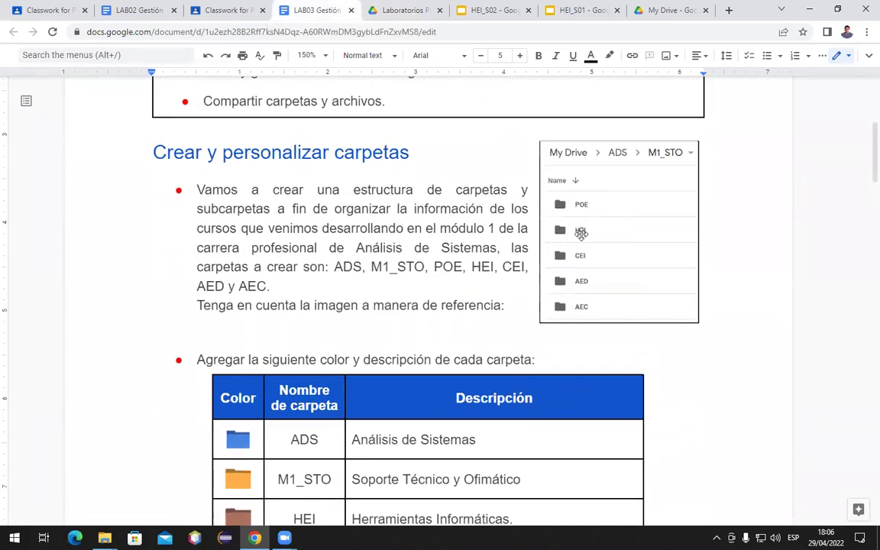
scroll(580, 231, down, 5)
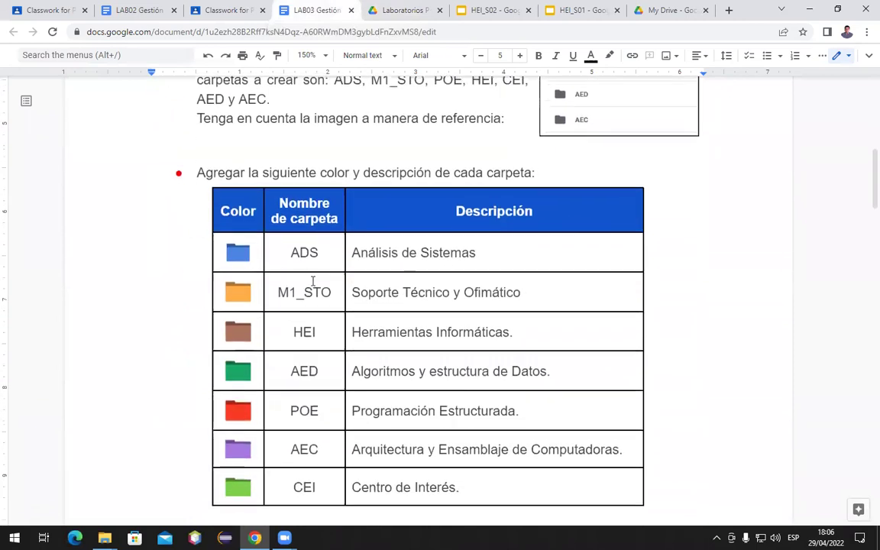
scroll(313, 281, down, 2)
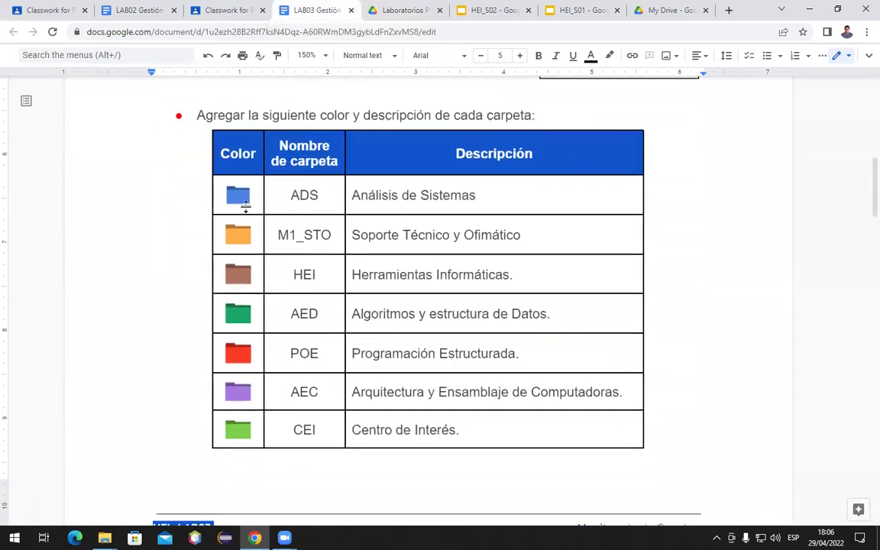
click(393, 9)
Set the Laboratorios Práticos folder colour to red from its breadcrumb menu
click(281, 96)
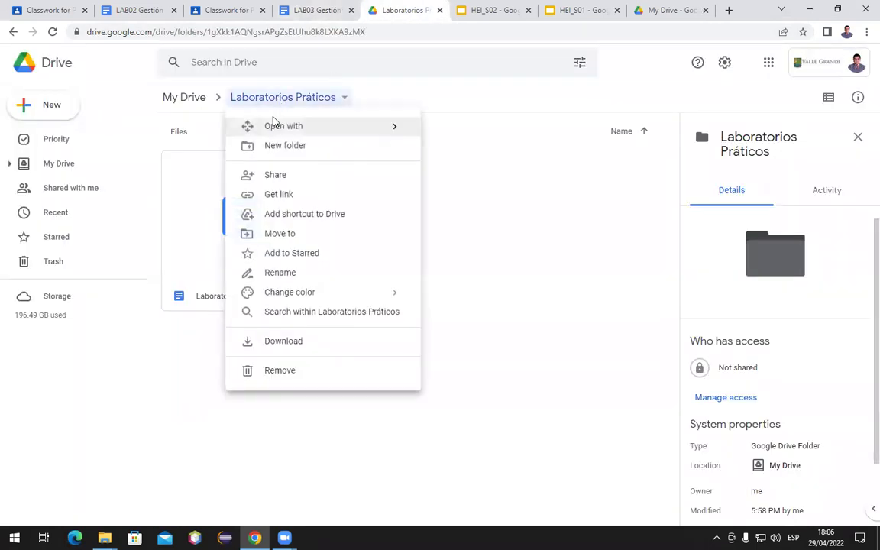
mouse_move(281, 298)
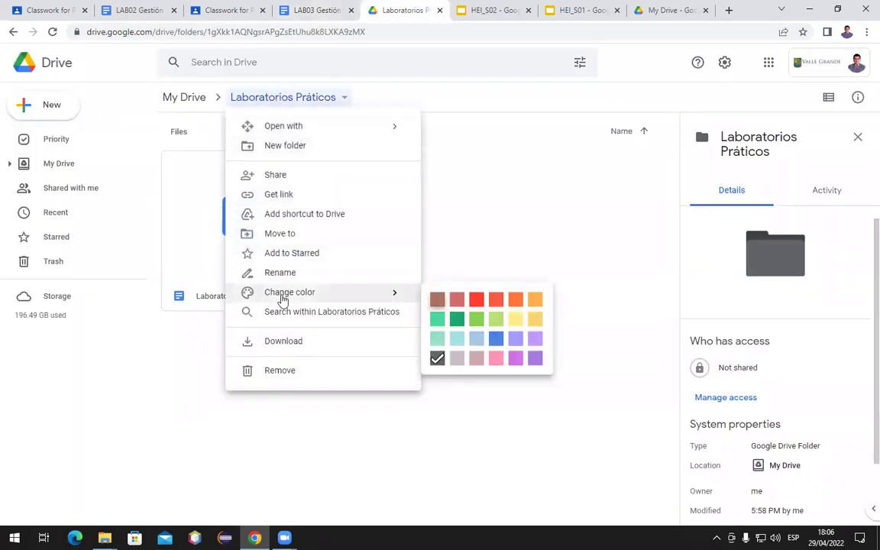
click(496, 305)
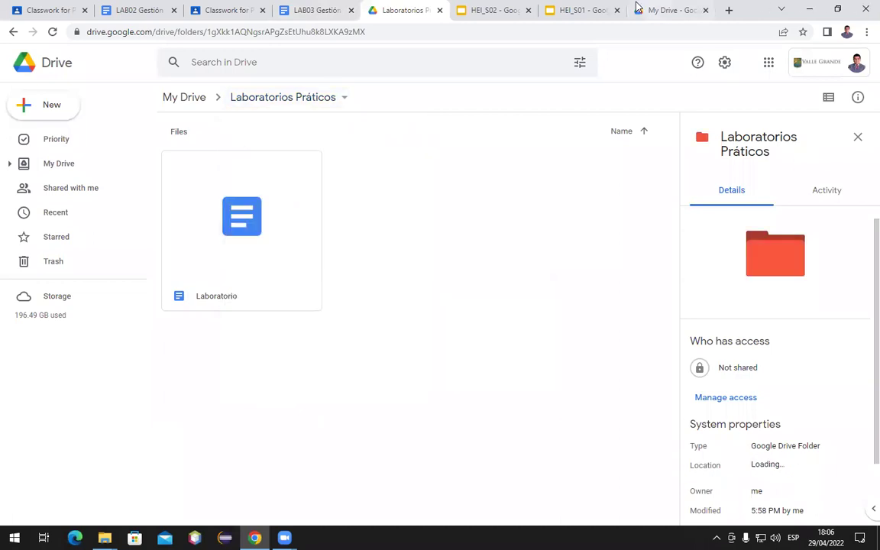
Read LAB03 down to the Compartir carpetas y archivos section on Editor, read-only and comment permissions
click(309, 11)
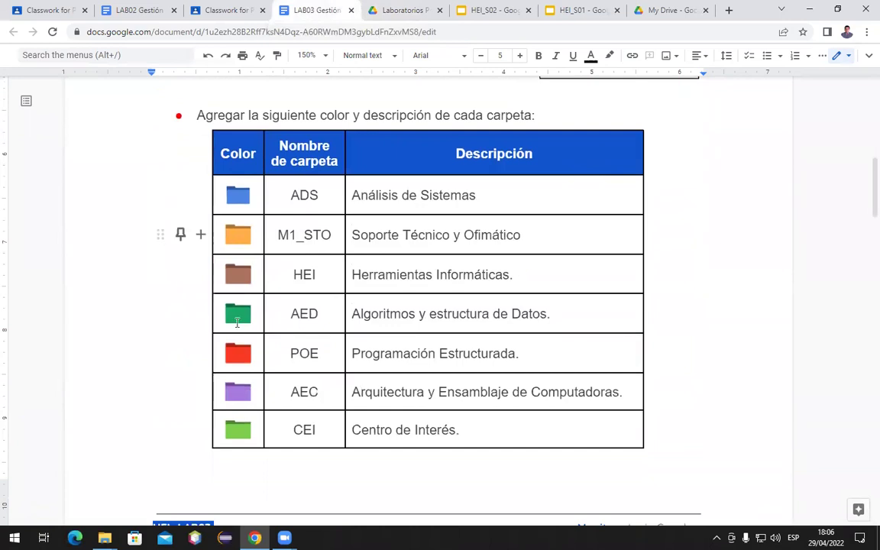
scroll(495, 287, down, 6)
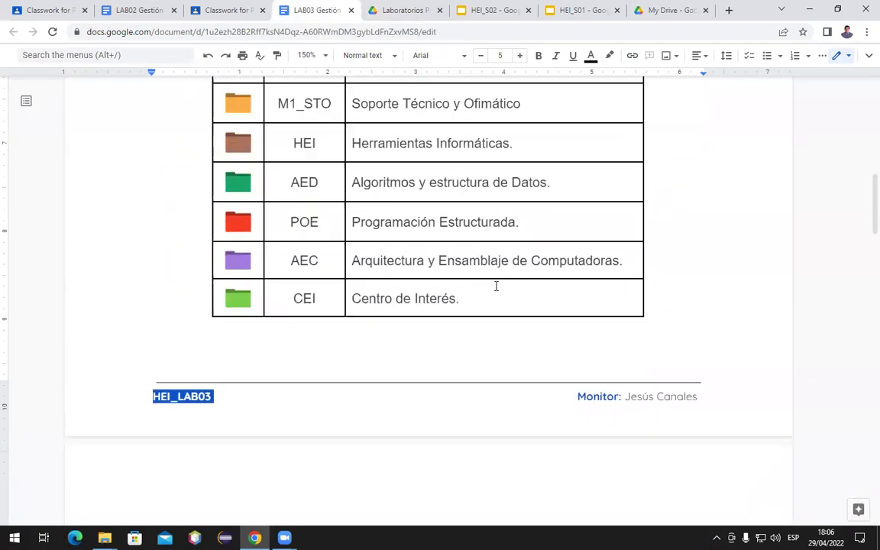
scroll(496, 286, down, 3)
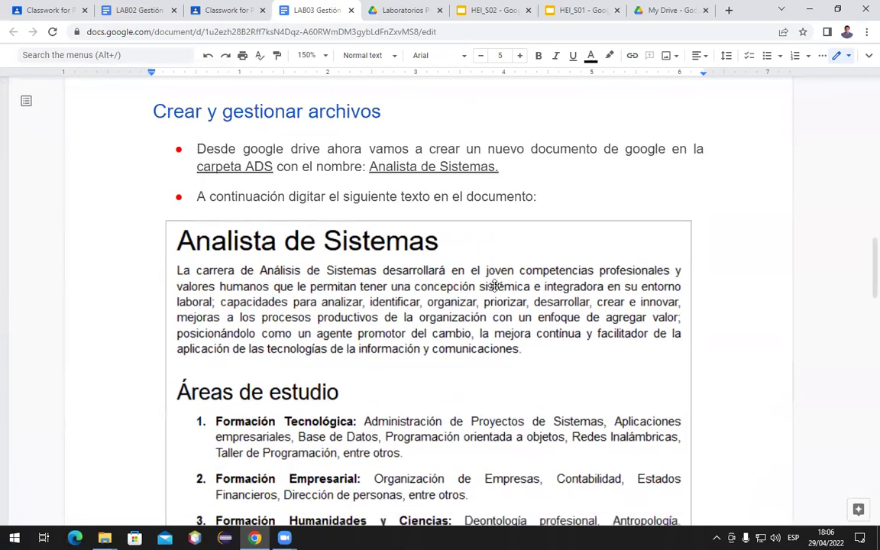
scroll(388, 268, up, 1)
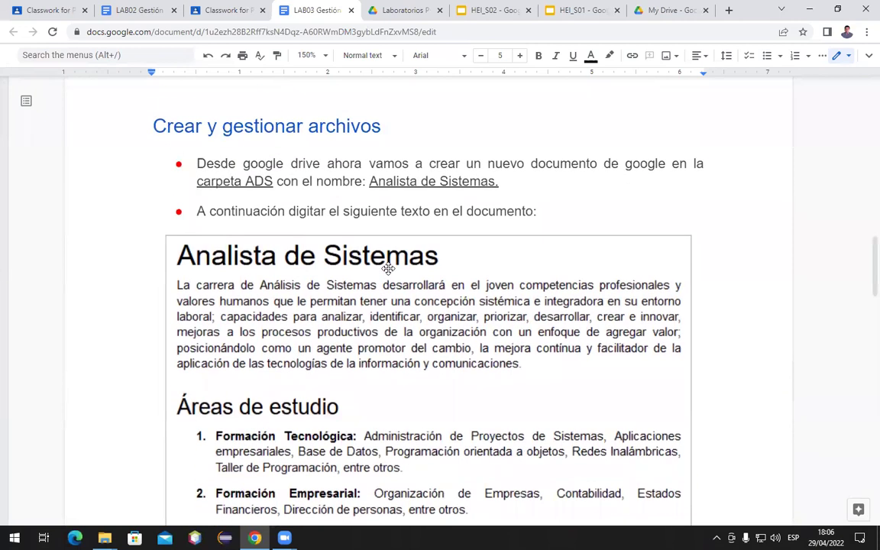
scroll(347, 293, down, 3)
scroll(347, 292, down, 5)
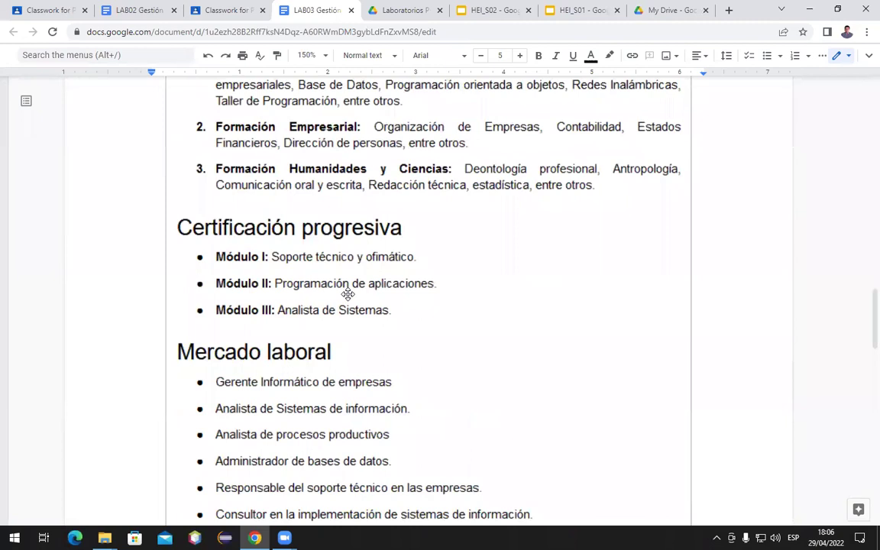
scroll(348, 294, down, 10)
scroll(348, 294, down, 4)
scroll(347, 294, up, 15)
scroll(347, 296, down, 16)
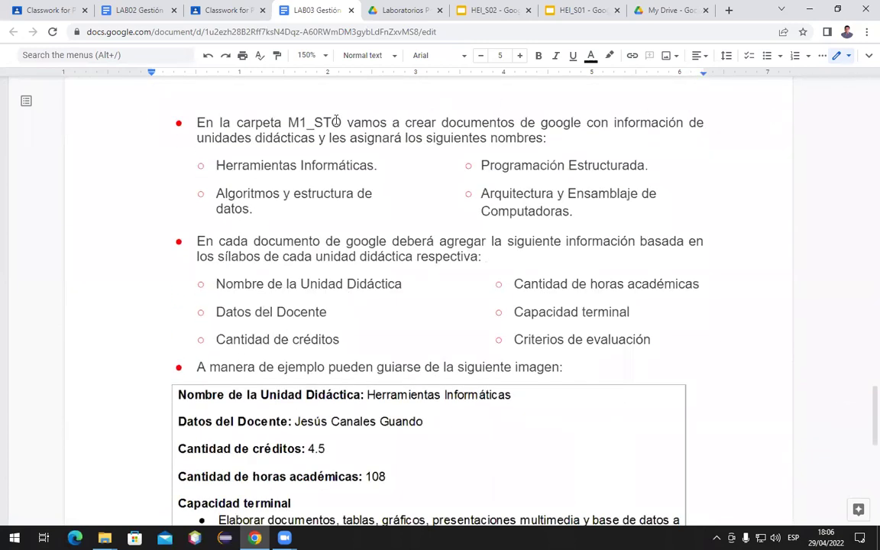
scroll(283, 186, down, 3)
scroll(283, 187, up, 3)
scroll(283, 186, up, 20)
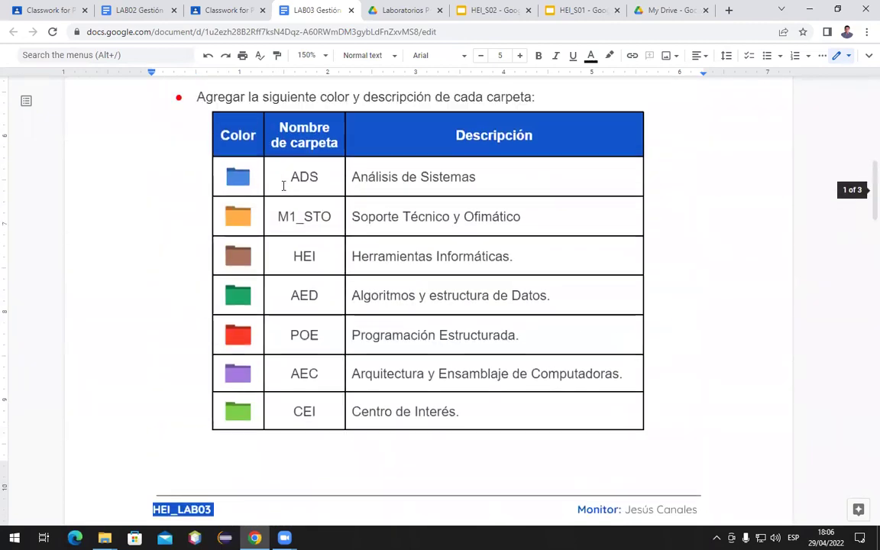
scroll(283, 186, down, 7)
scroll(284, 186, down, 15)
scroll(283, 185, down, 3)
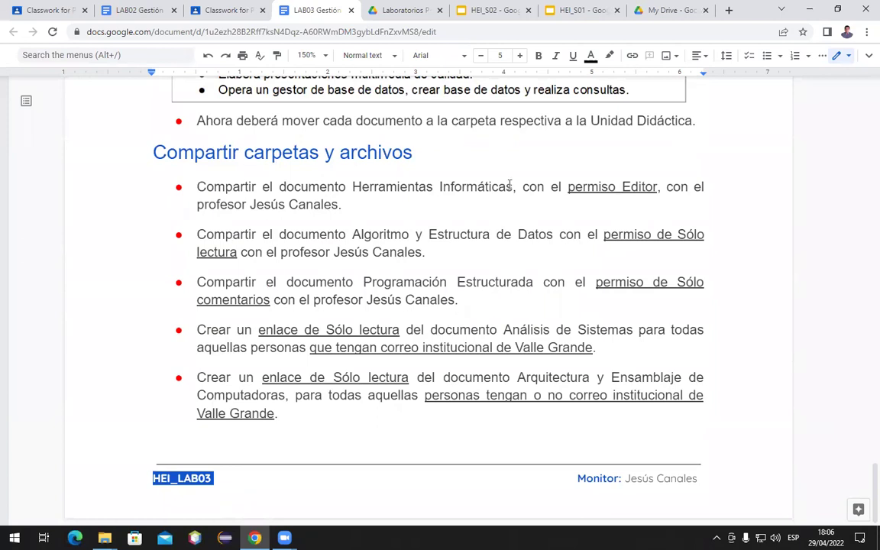
Review LAB03's sharing and Valle Grande link bullets, then collapse the LP | Google Contacts & Drive assignment in Classroom
click(589, 186)
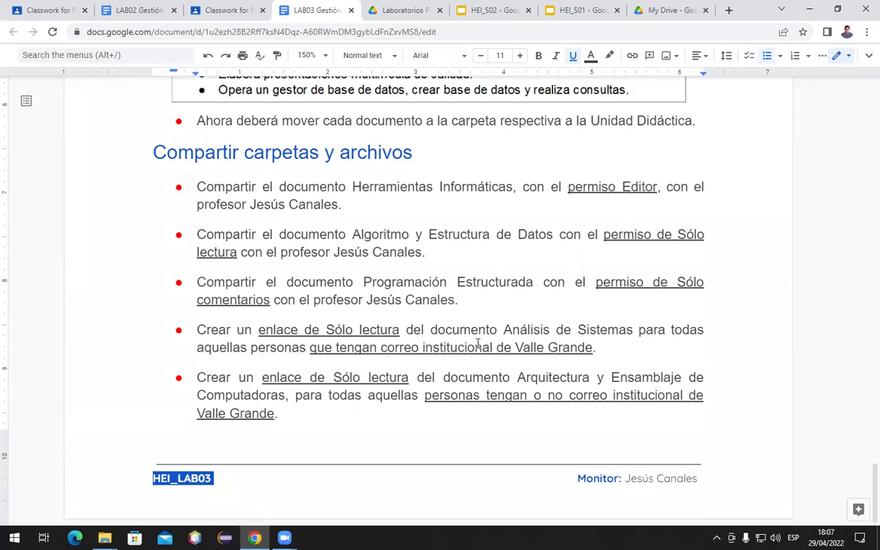
click(475, 345)
scroll(477, 407, up, 20)
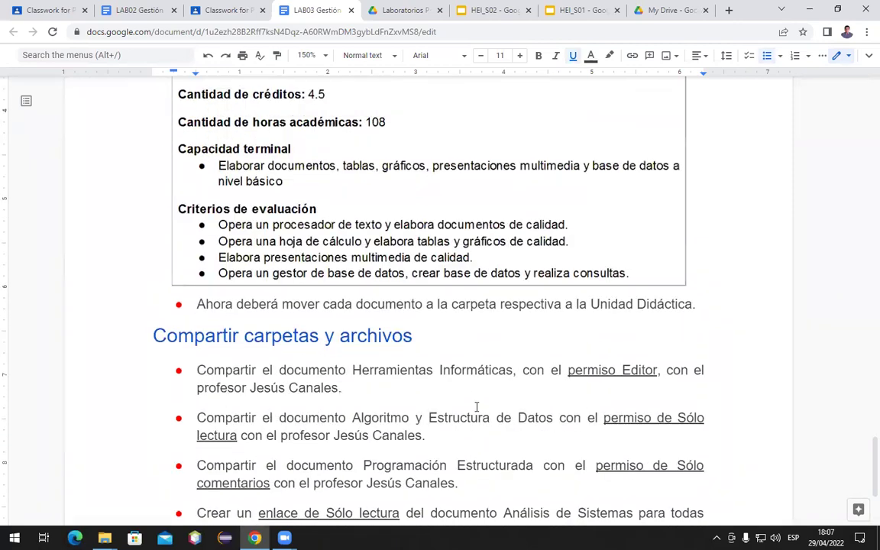
scroll(475, 407, up, 20)
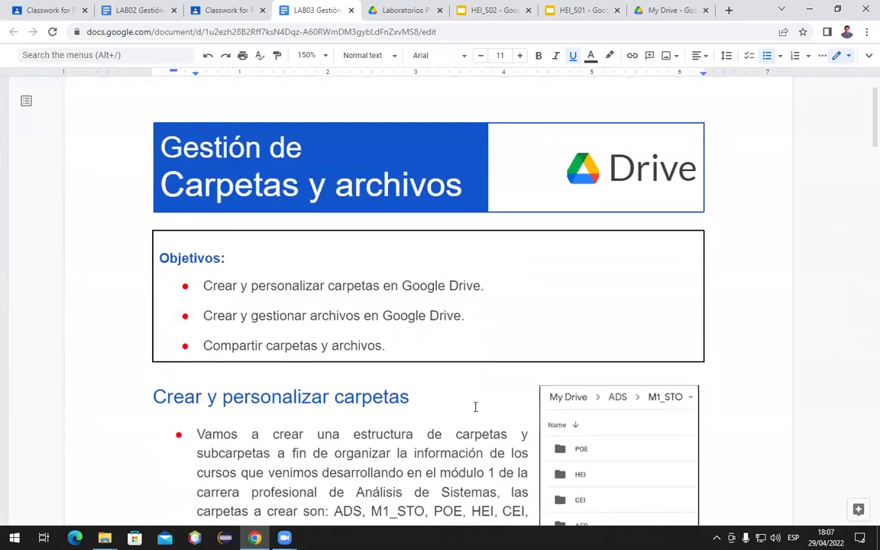
scroll(475, 407, down, 1)
scroll(475, 407, up, 1)
click(223, 9)
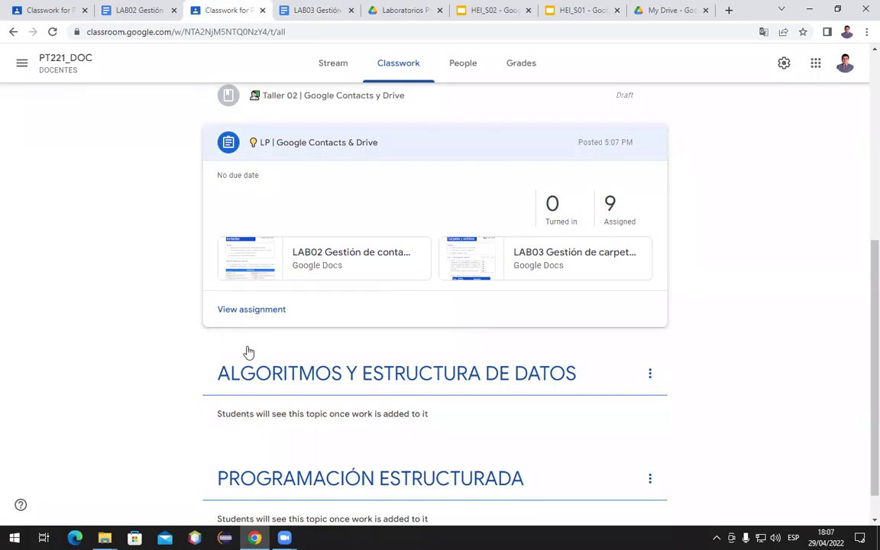
click(281, 154)
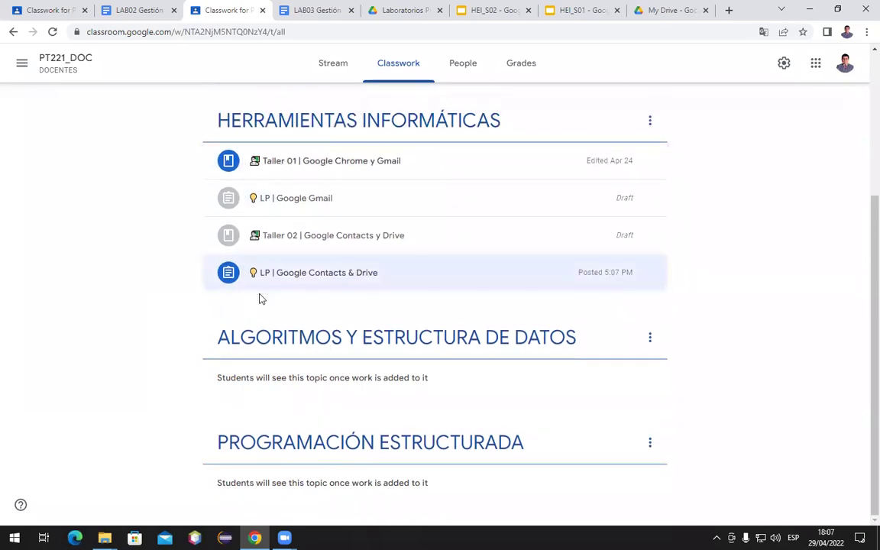